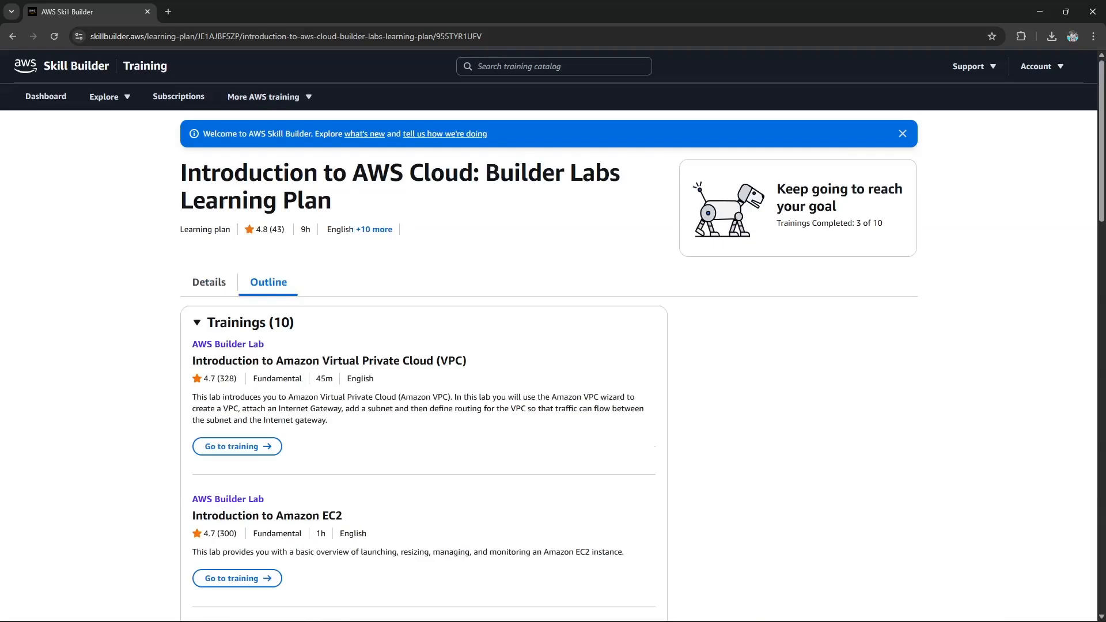
Step: Open the Introduction to AWS Identity and Access Management (IAM) training from the learning plan and launch its lab page
scroll(552, 334, "down", 4)
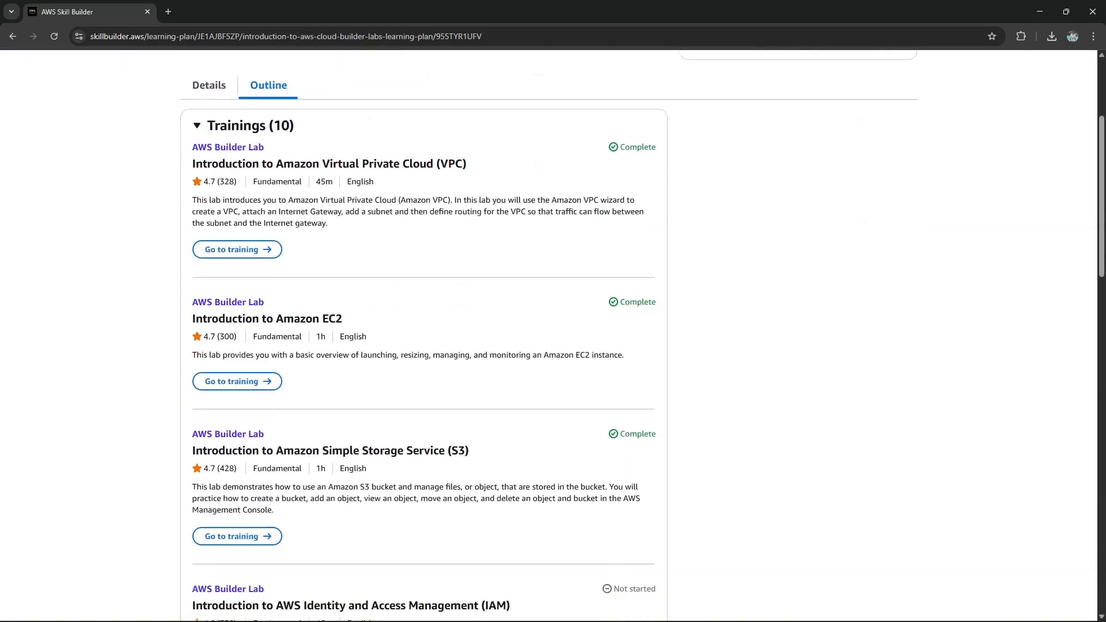
scroll(553, 334, "down", 3)
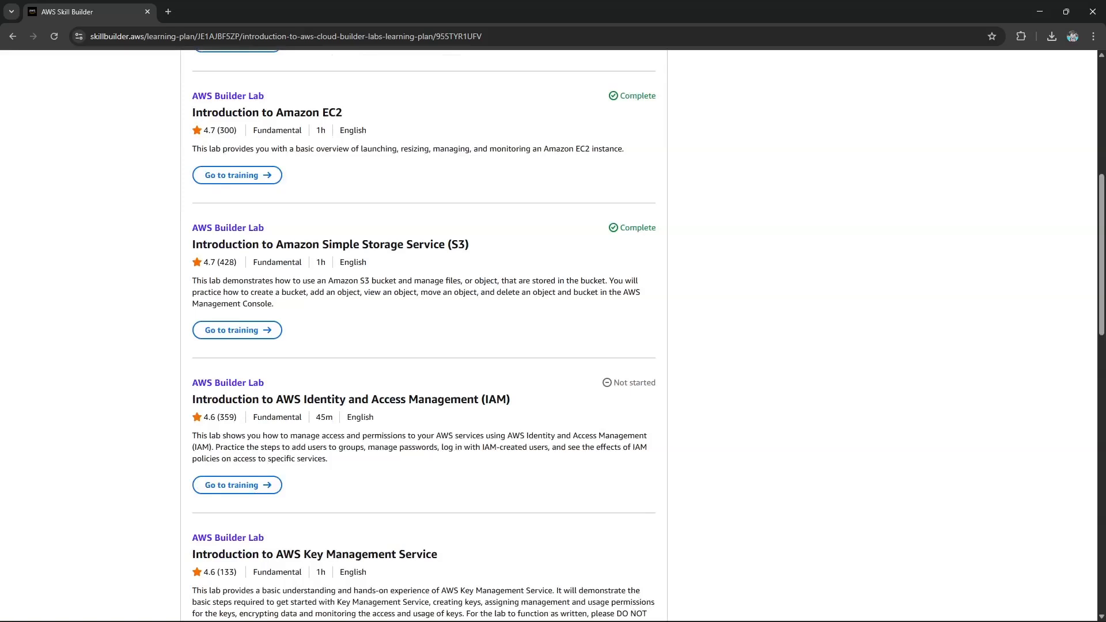
scroll(553, 334, "down", 1)
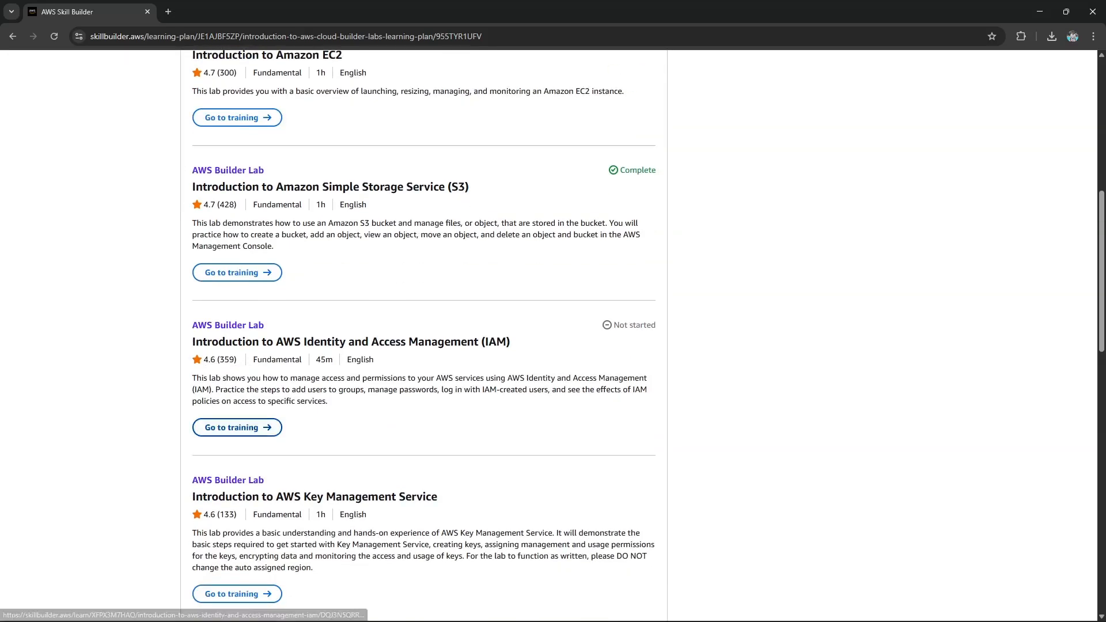
left_click(237, 427)
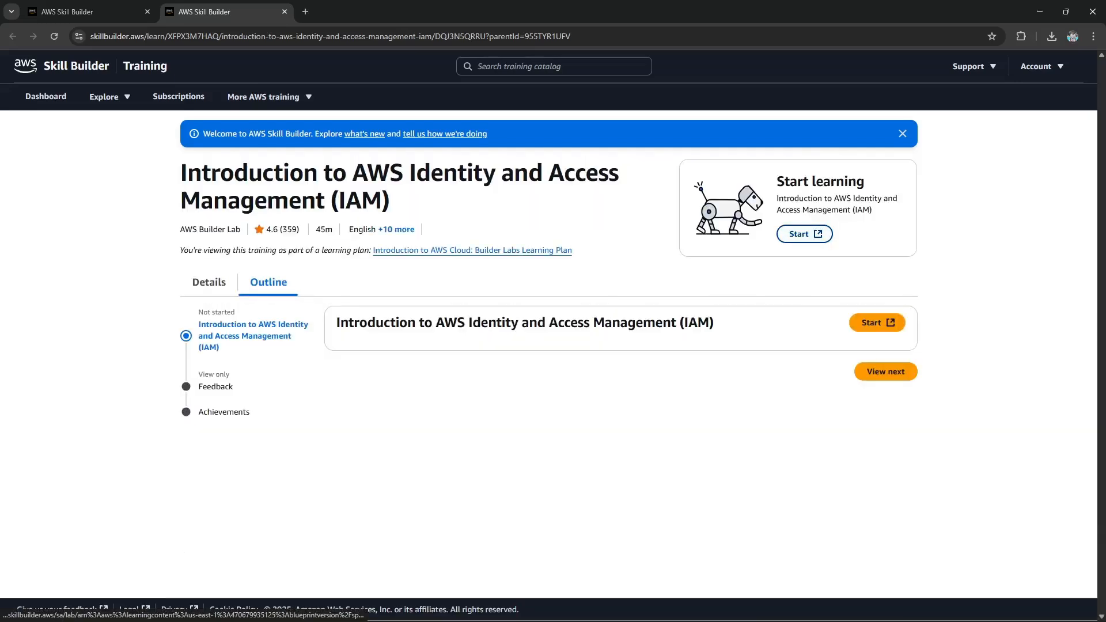
left_click(805, 234)
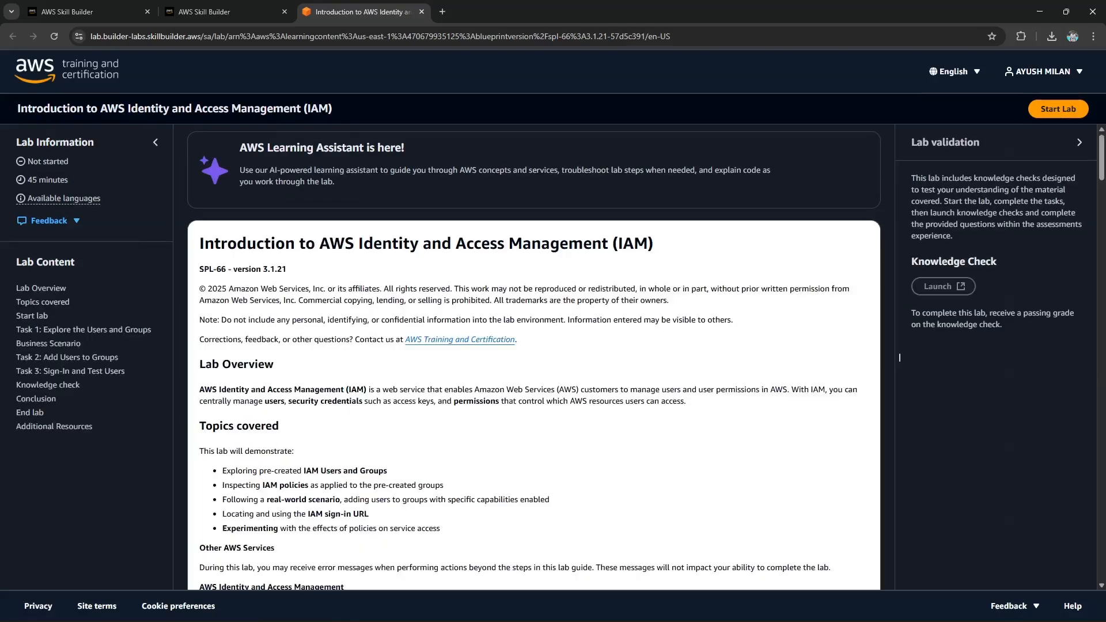
Step: Read the lab overview and the topics covered, including IAM users and groups, policies and the sign-in URL
scroll(899, 358, "down", 2)
scroll(899, 357, "up", 1)
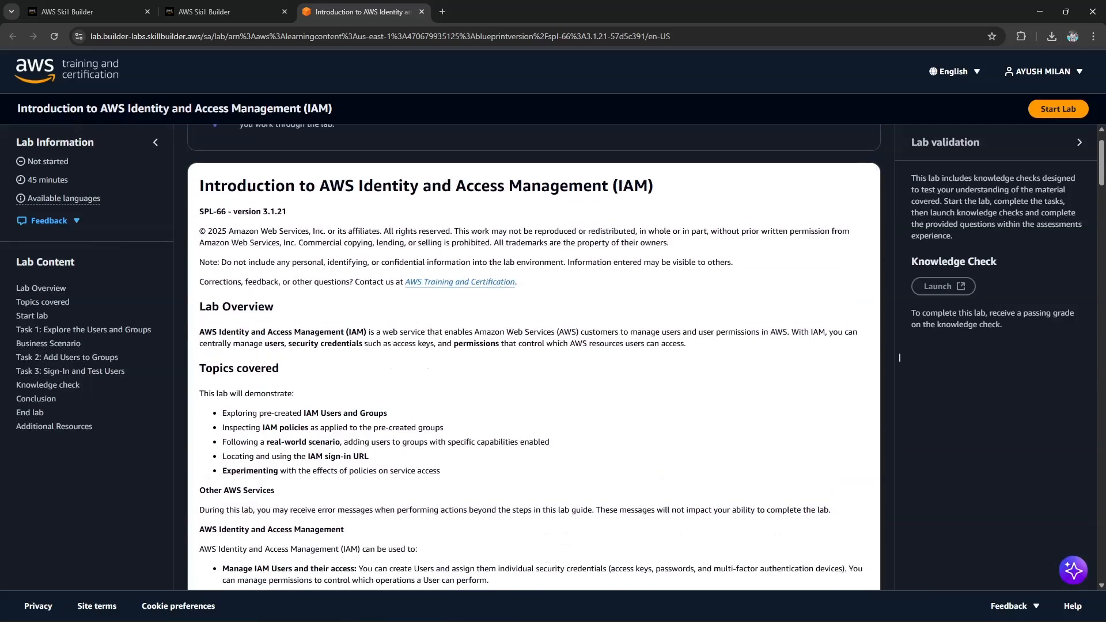
scroll(899, 358, "down", 1)
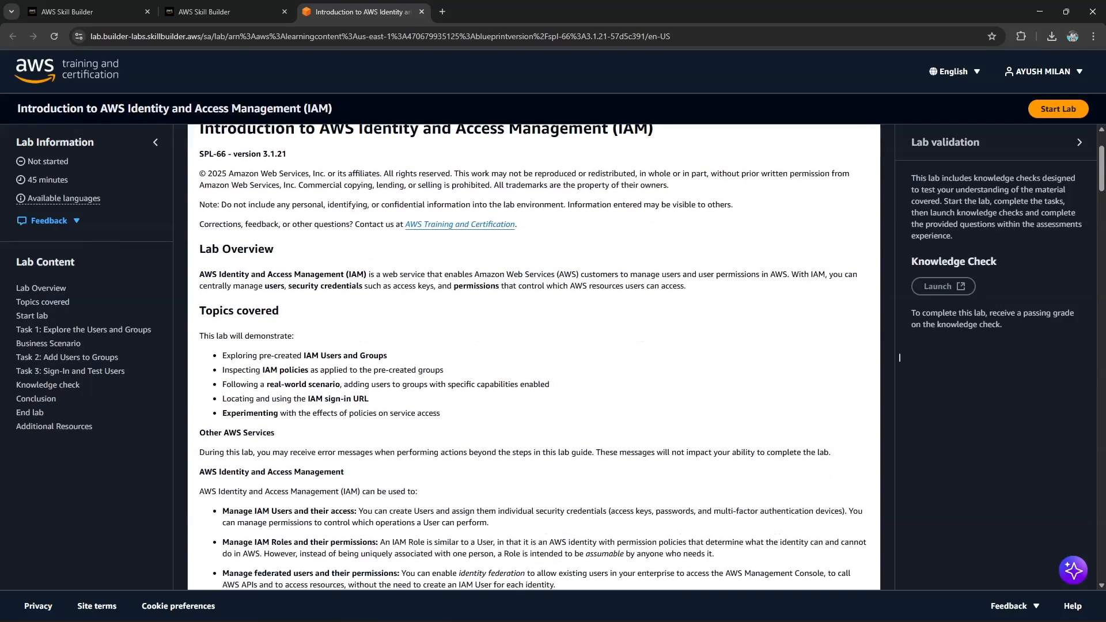
left_click_drag(222, 355, 358, 356)
left_click(237, 355)
left_click_drag(237, 355, 387, 355)
left_click(387, 355)
left_click_drag(262, 369, 340, 384)
left_click(340, 384)
left_click_drag(270, 399, 369, 398)
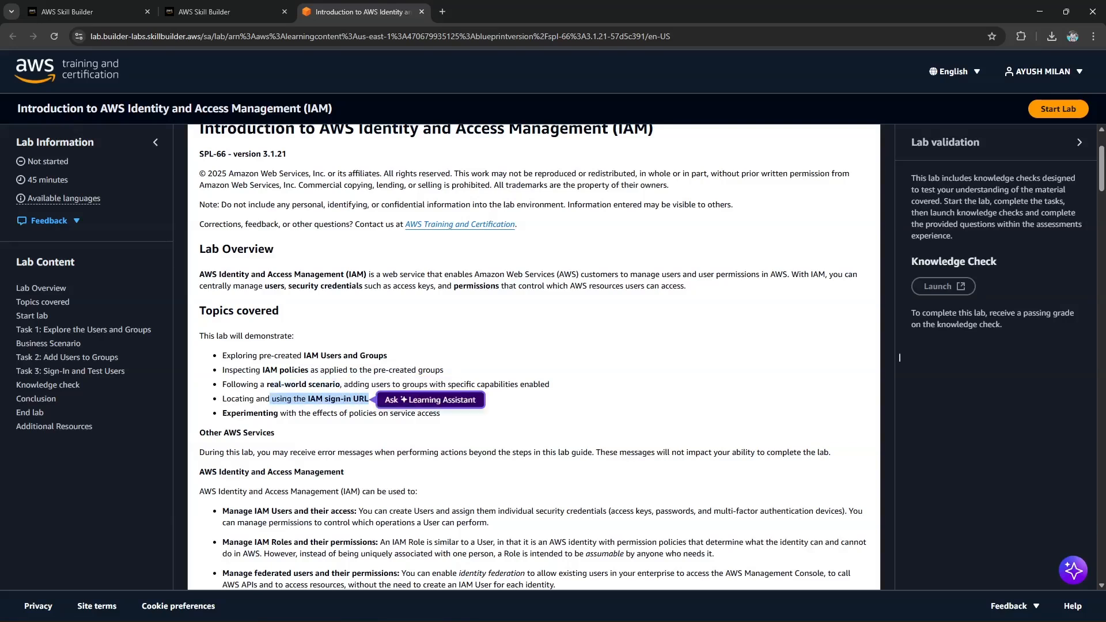
left_click(899, 357)
scroll(899, 357, "down", 1)
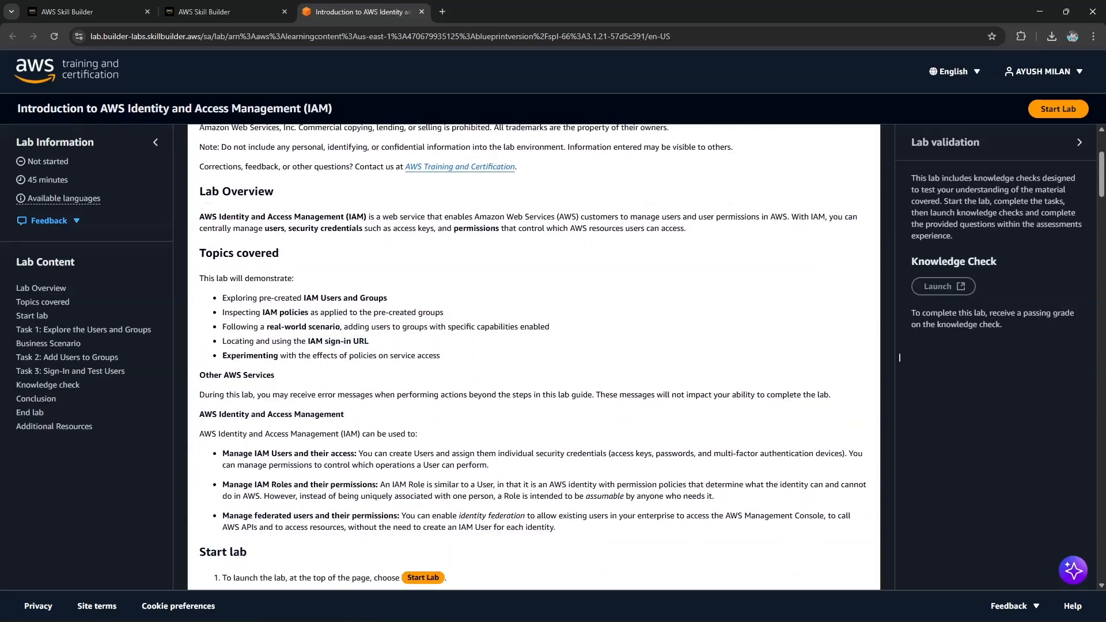
Step: Start the IAM lab and accept the AWS Learner Terms and Conditions
left_click(1058, 109)
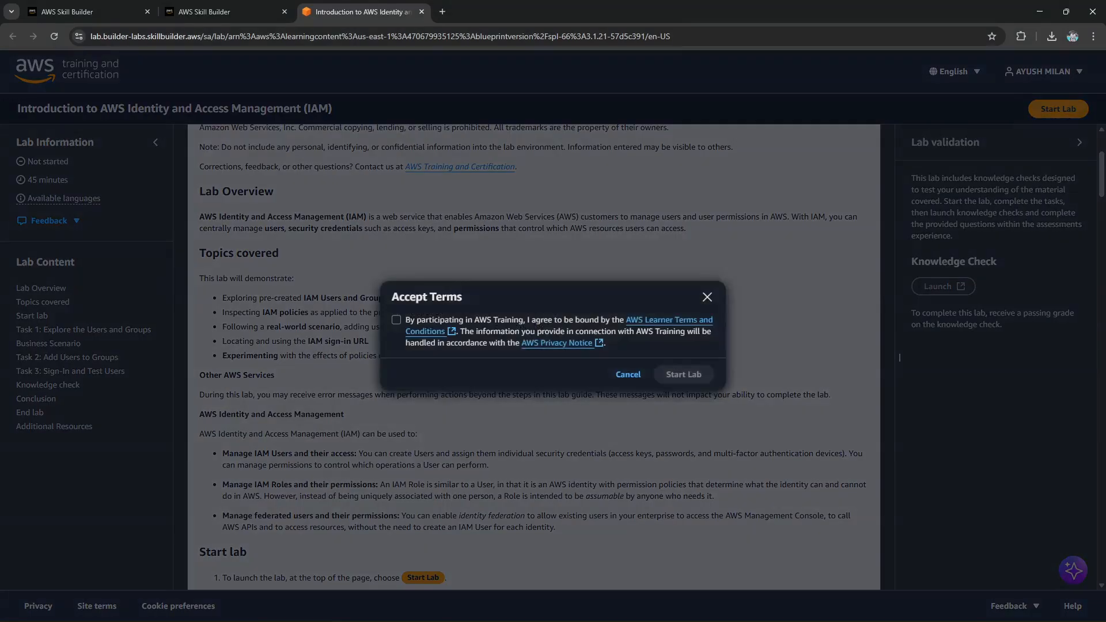
key("space")
key("Tab")
key("Tab")
key("Return")
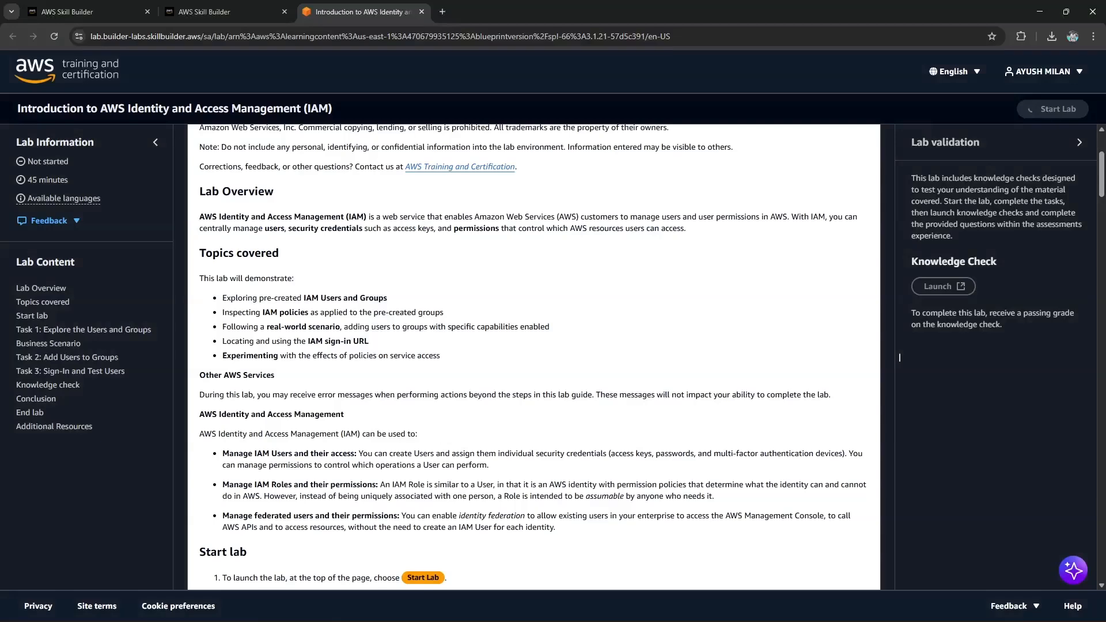
Step: Read the lab guide's start instructions, common sign-in errors and the beginning of Task 1: Explore the Users and Groups
scroll(899, 357, "down", 3)
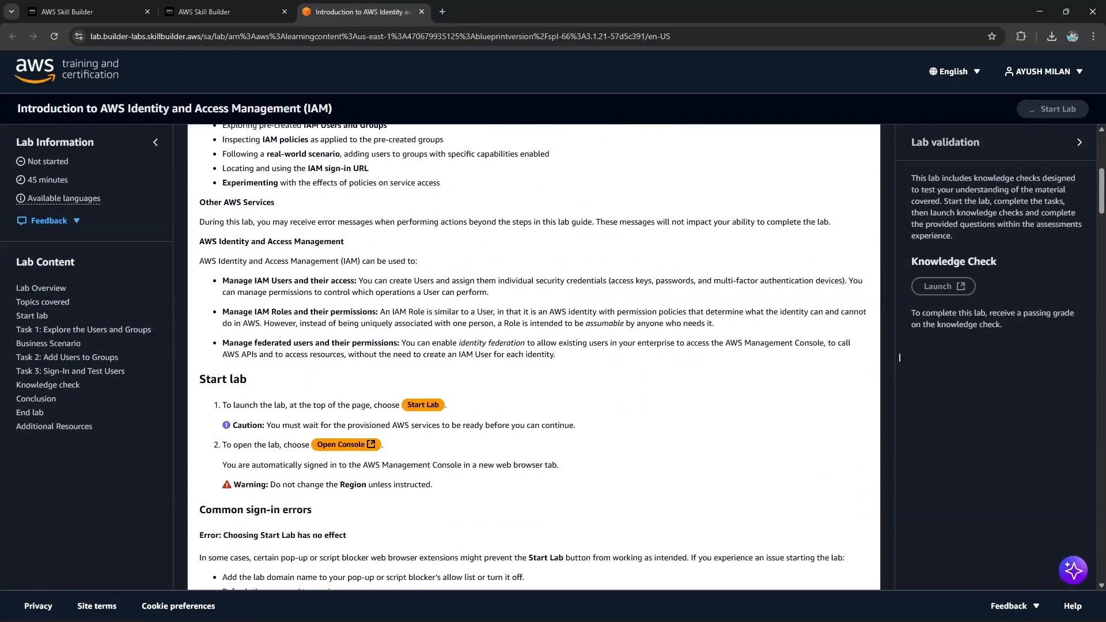
scroll(899, 357, "down", 2)
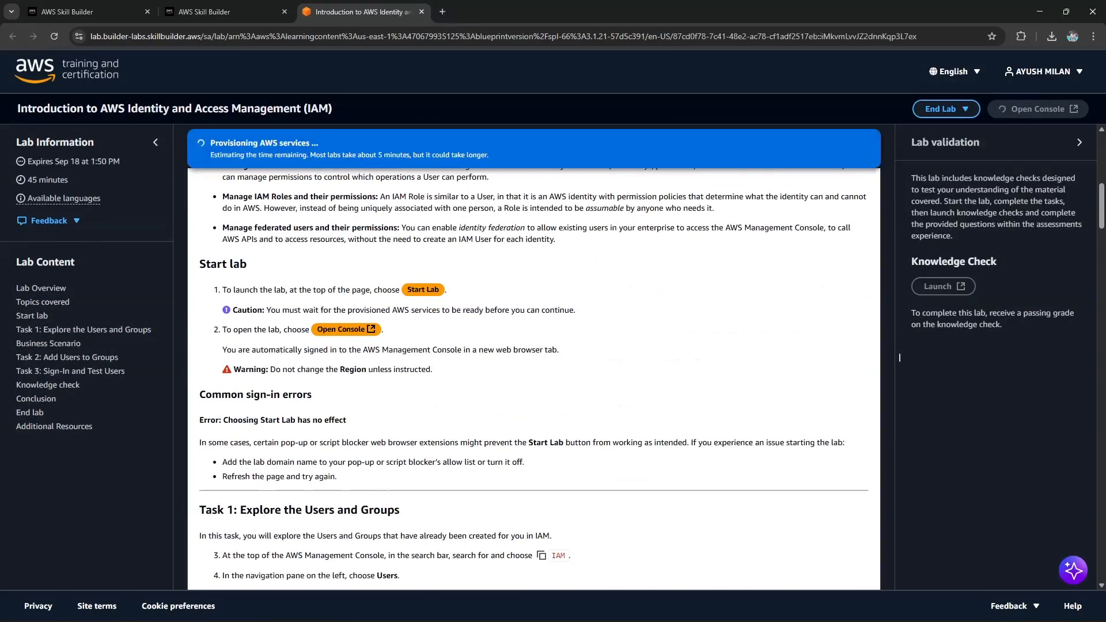
scroll(899, 357, "down", 2)
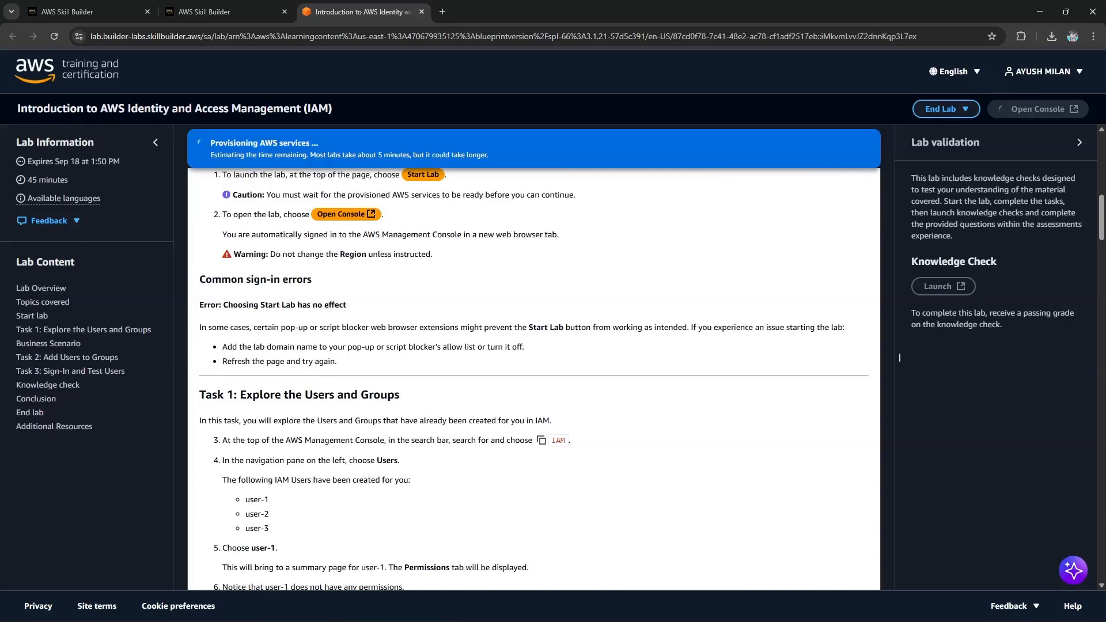
scroll(898, 357, "down", 1)
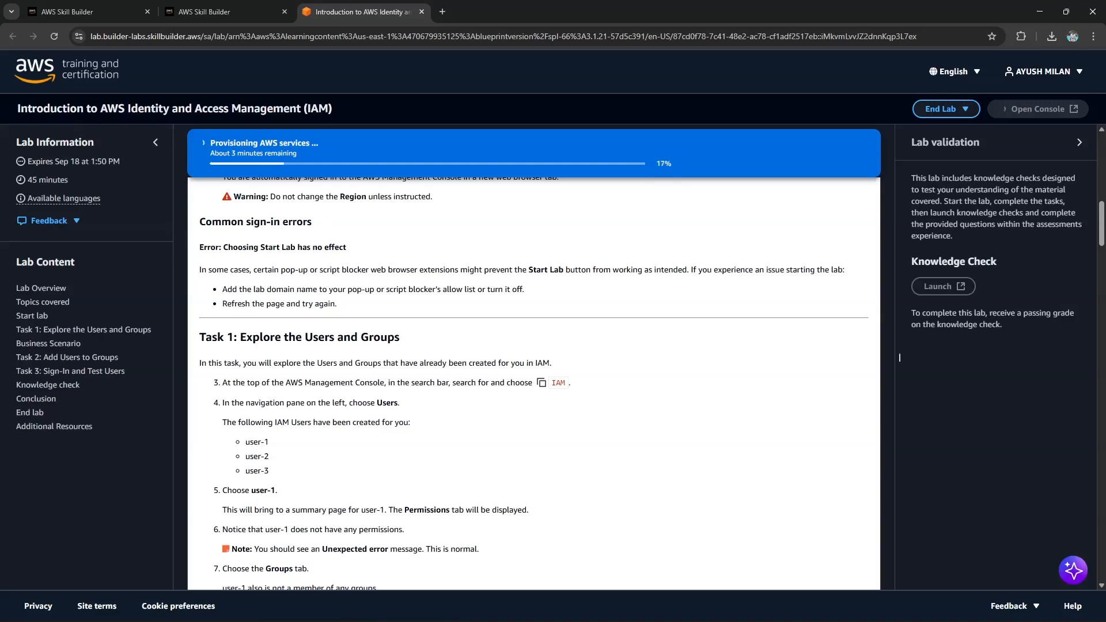
left_click_drag(212, 336, 318, 337)
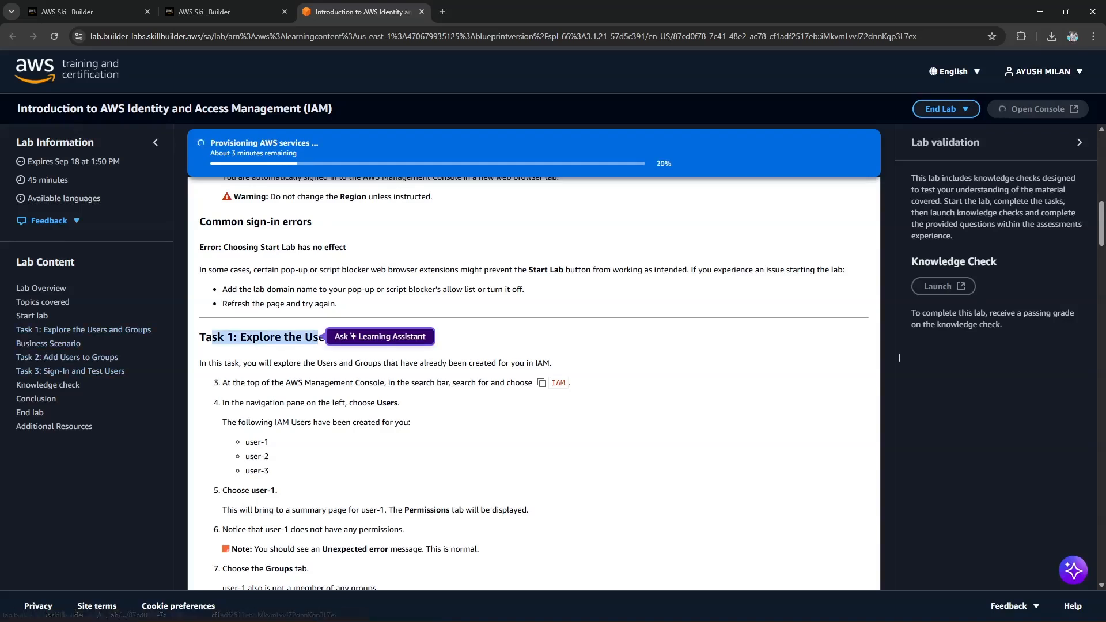
left_click(899, 357)
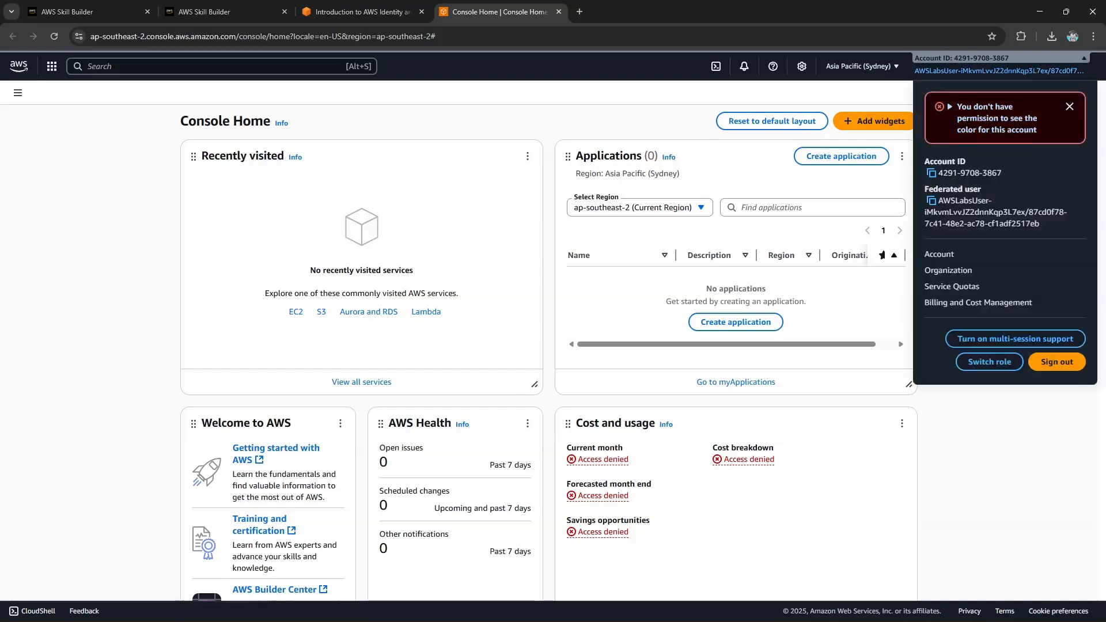
Step: Check the federated user details of the signed-in lab account in the AWS console, then close the account details
key("Escape")
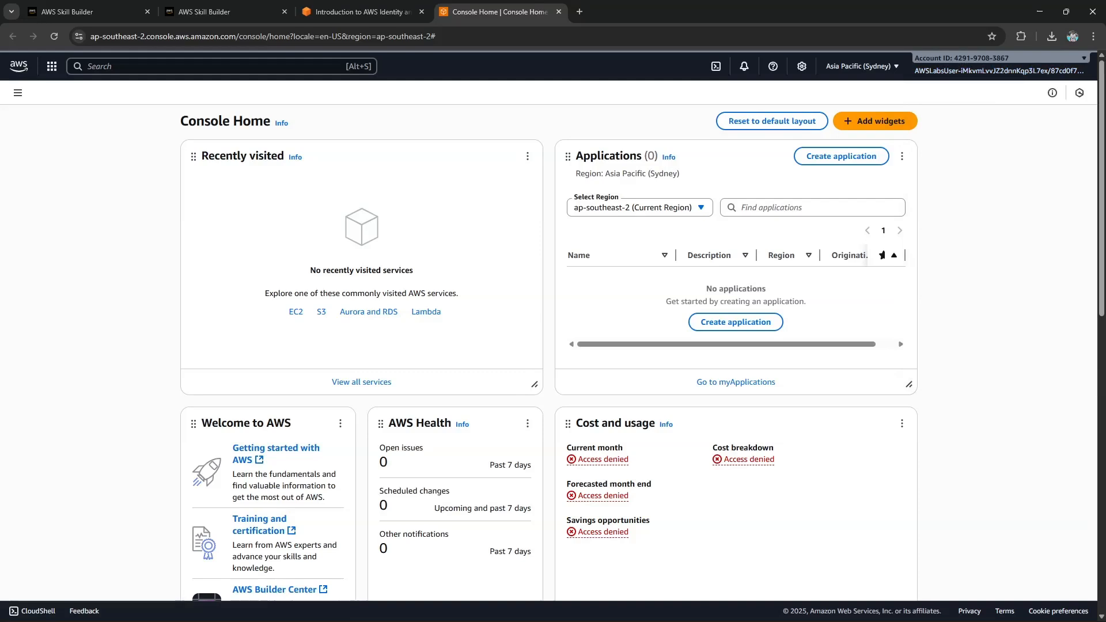
key("Return")
left_click_drag(938, 200, 1040, 224)
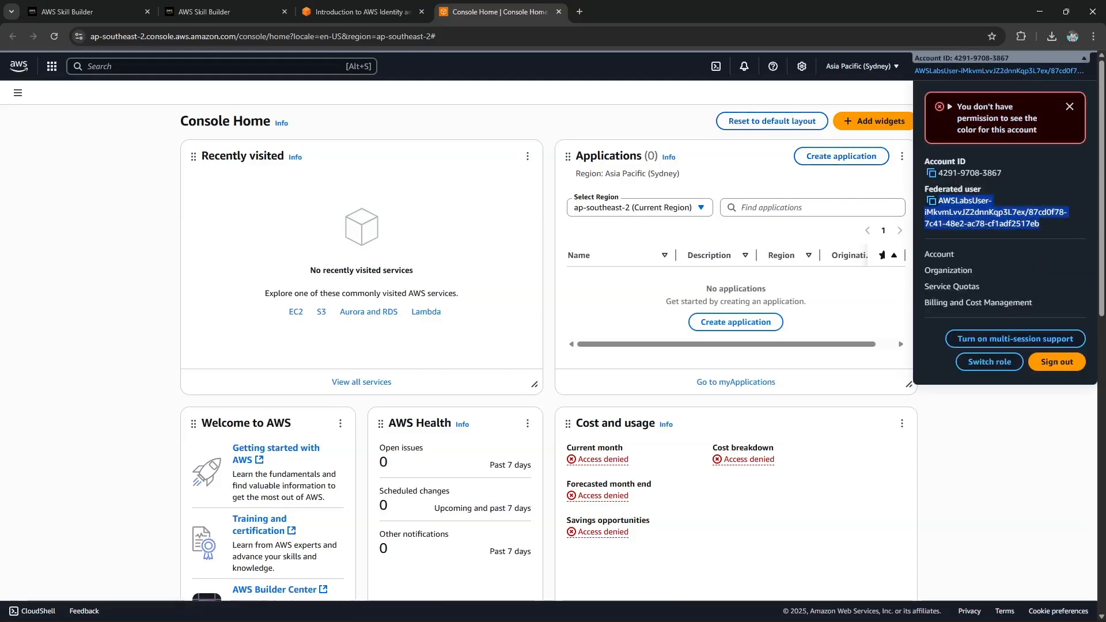
key("Escape")
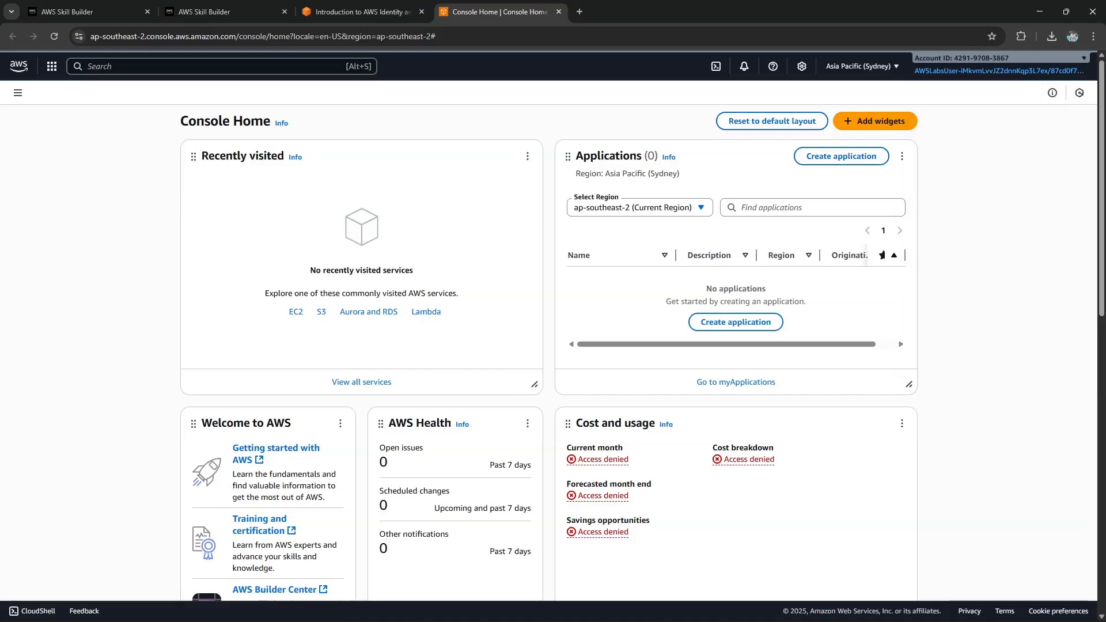
Step: Review the Task 1 instructions in the lab guide, then search the AWS console for iam and open the IAM service
key("ctrl+shift+Tab")
scroll(898, 357, "down", 2)
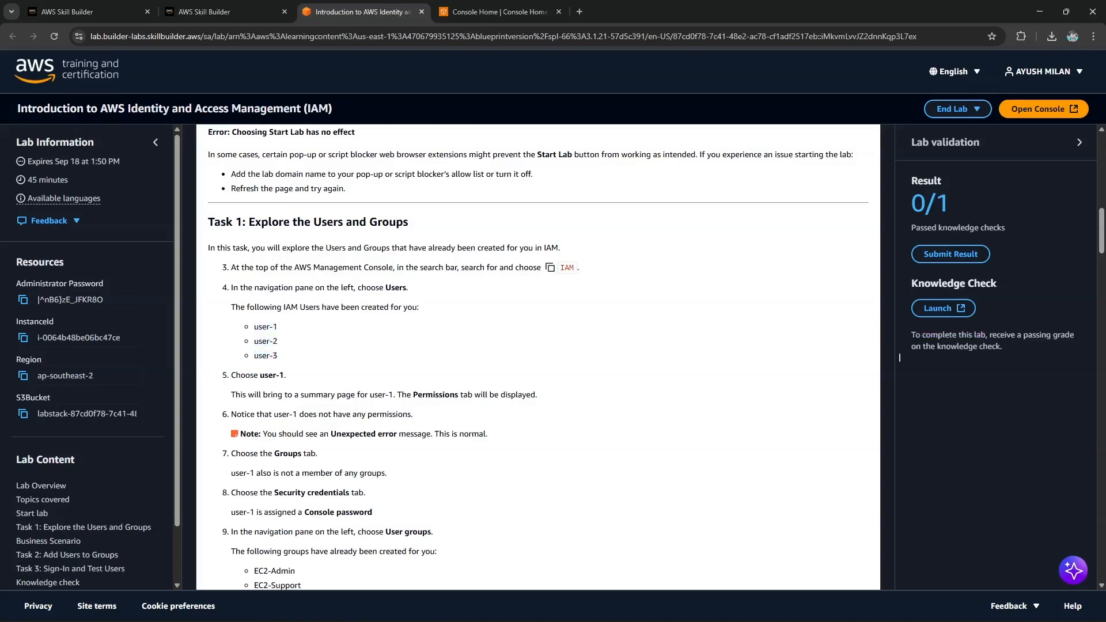
scroll(899, 357, "down", 1)
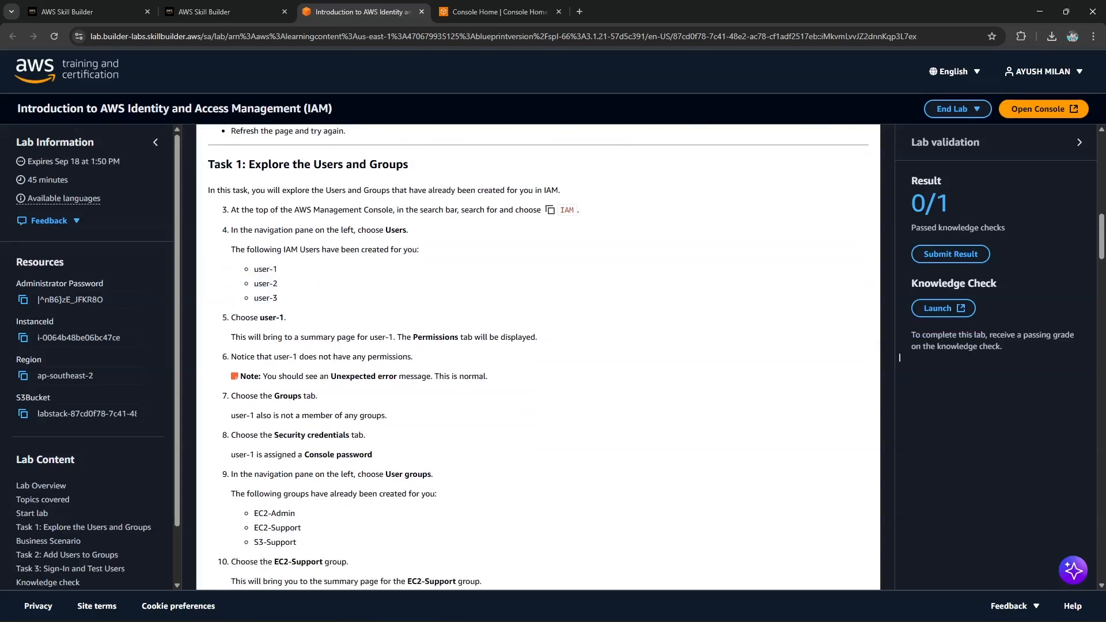
left_click_drag(413, 337, 539, 337)
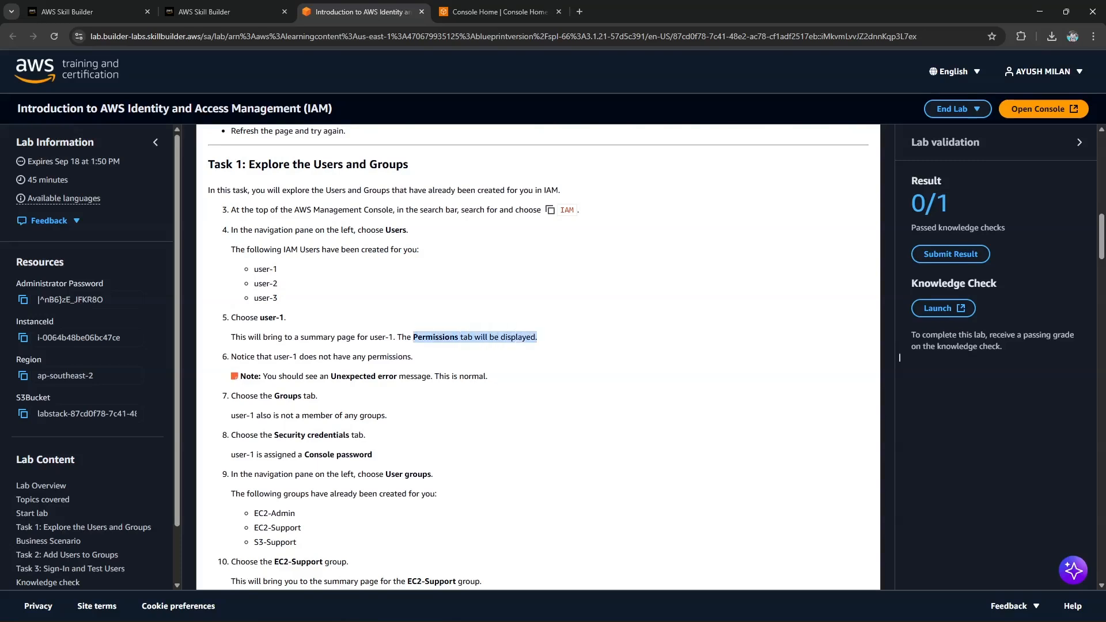
left_click(495, 11)
key("alt+s")
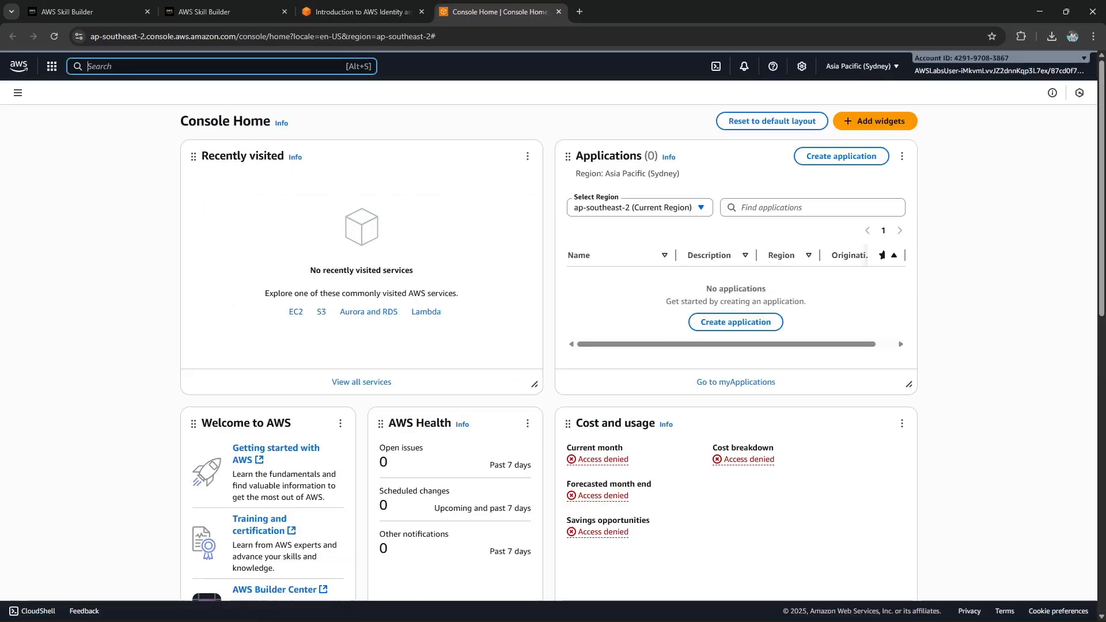
type("iam")
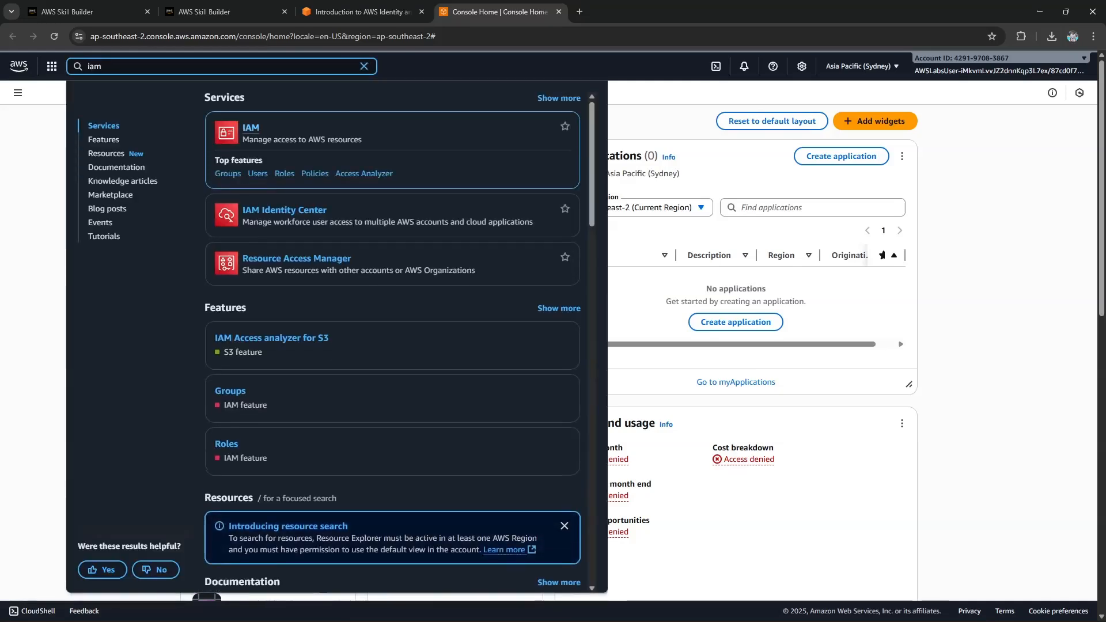
key("Return")
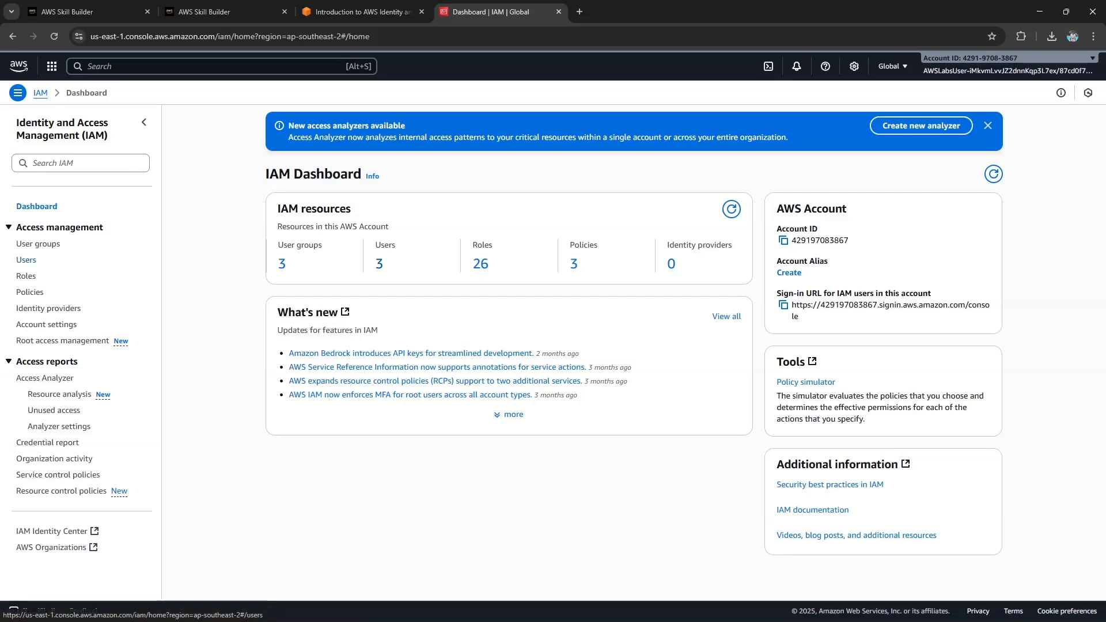
Step: Open user-1 from the IAM users list and examine its permissions policies and the access error details
left_click(26, 260)
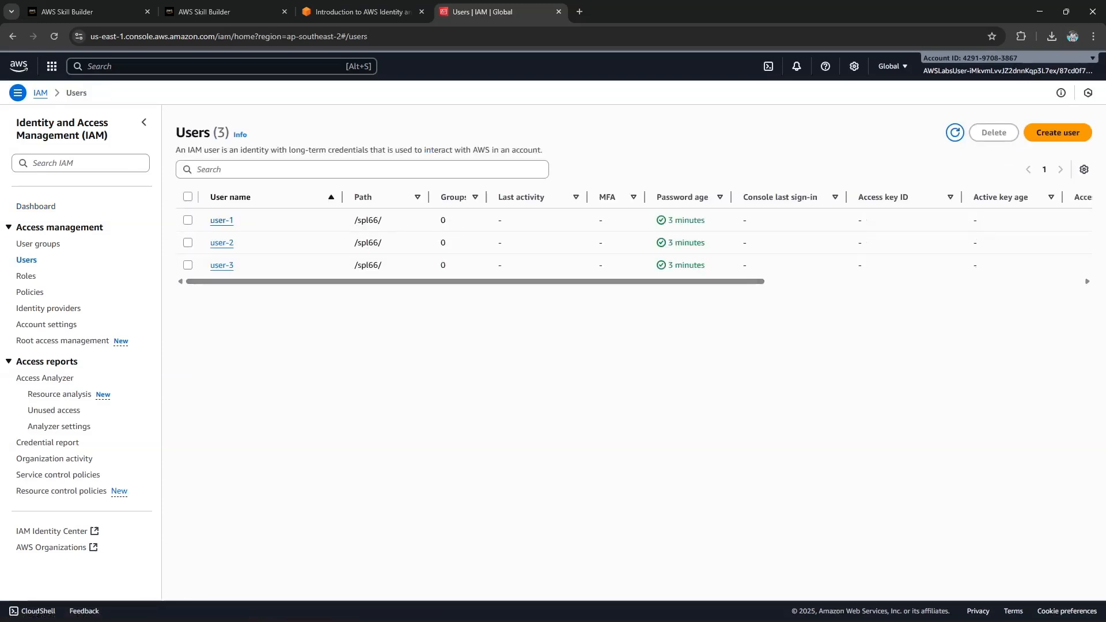
left_click(221, 220)
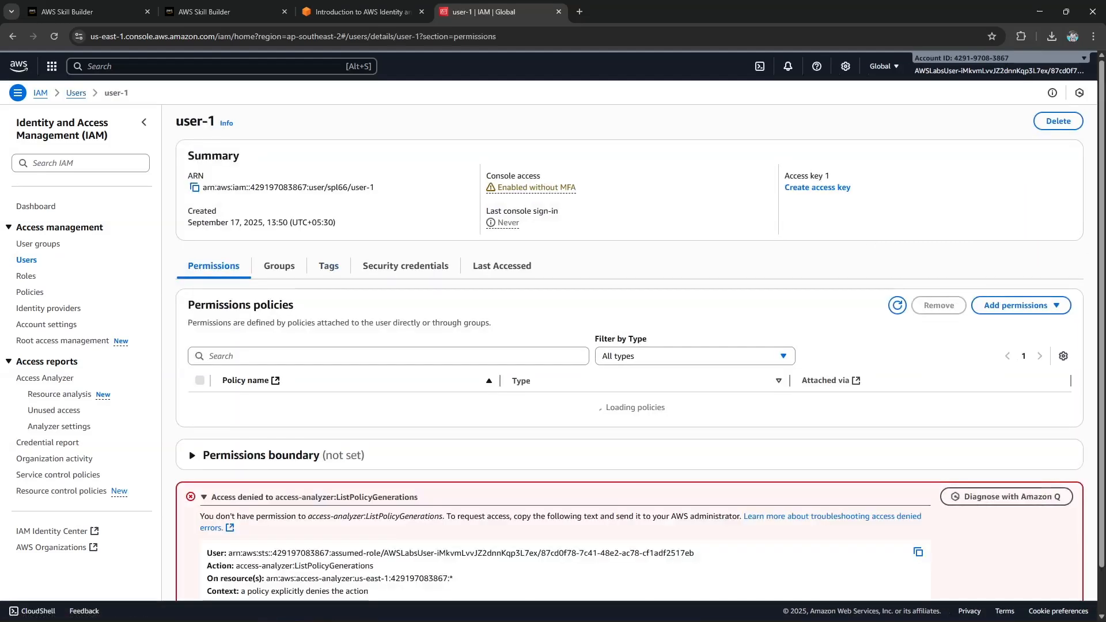
scroll(629, 352, "down", 1)
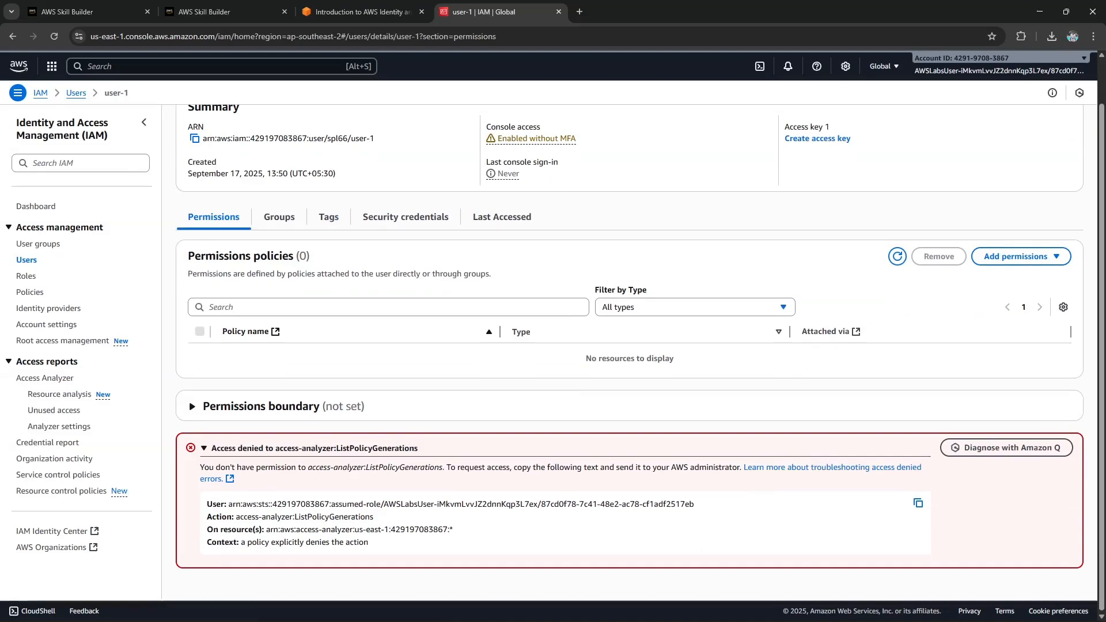
scroll(629, 352, "up", 1)
scroll(639, 330, "down", 1)
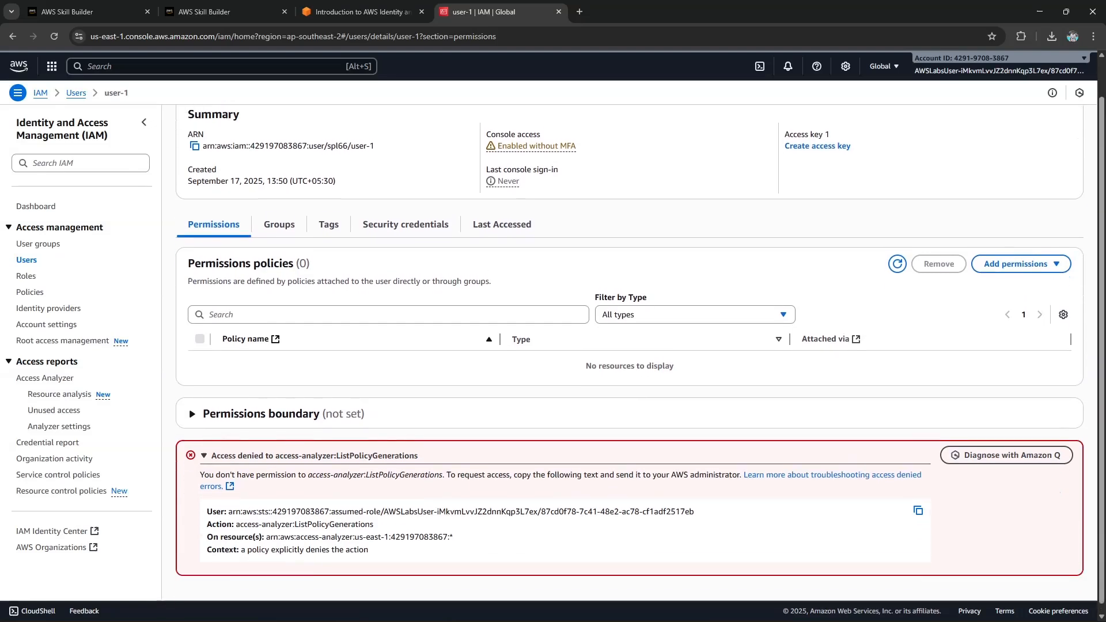
scroll(639, 330, "up", 1)
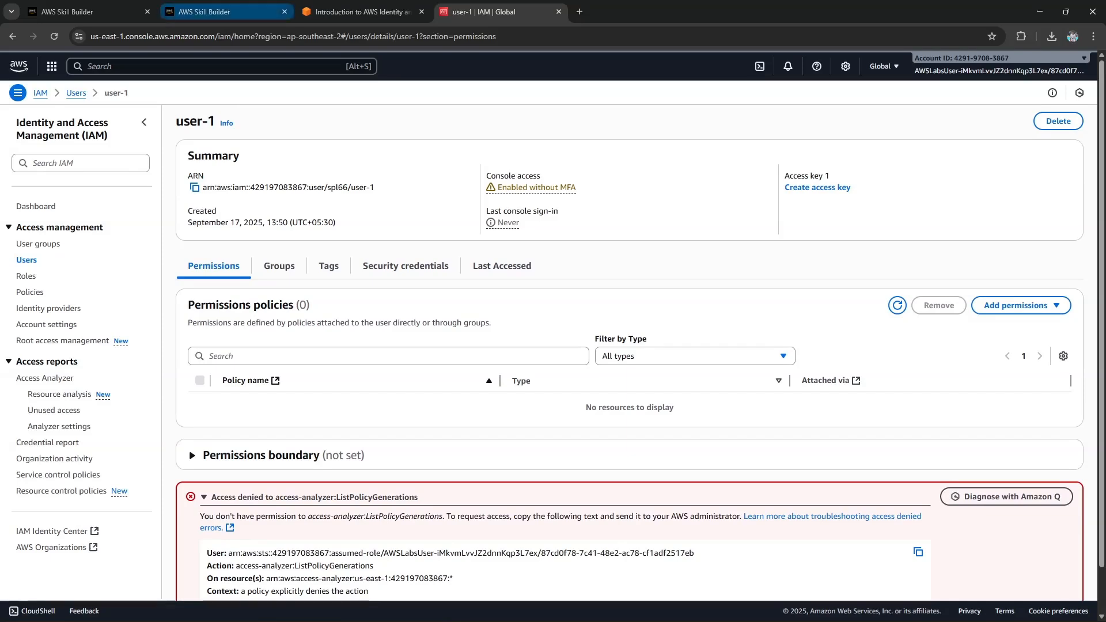
Step: Consult the lab guide's error note and Groups instruction, then view user-1's group memberships and security credentials in IAM
left_click(357, 11)
left_click_drag(335, 376, 479, 376)
left_click(479, 377)
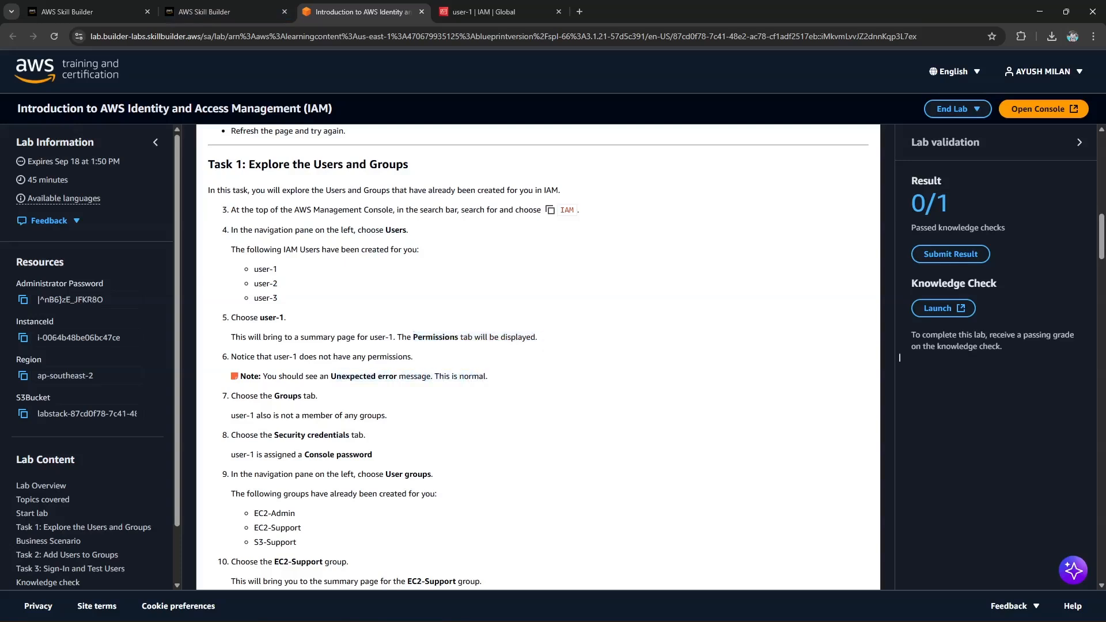
left_click_drag(231, 395, 316, 396)
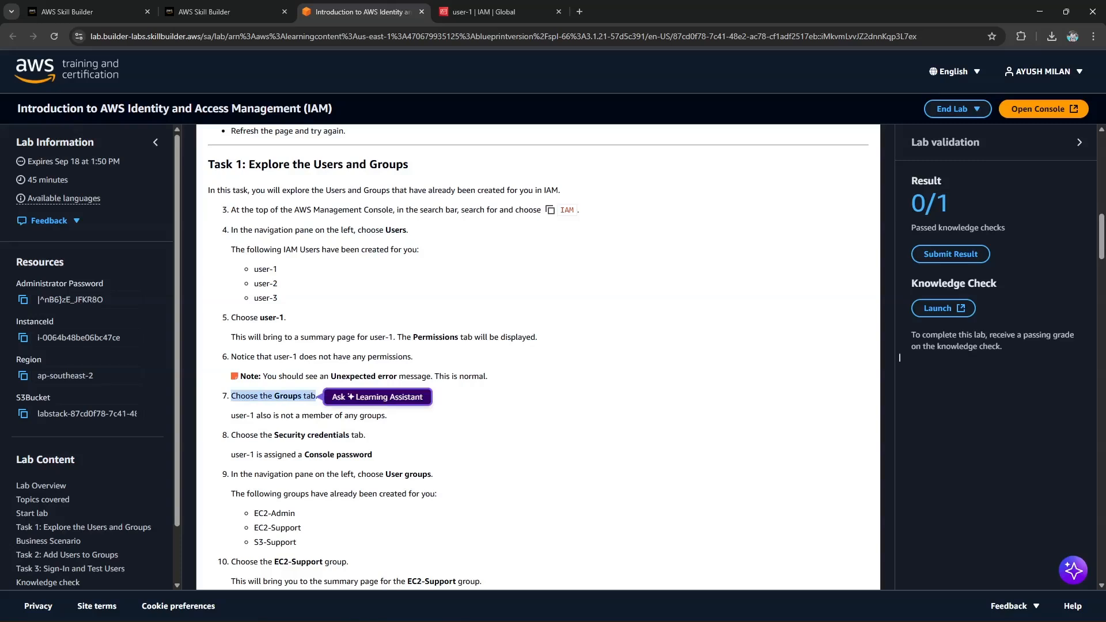
left_click_drag(231, 415, 286, 415)
left_click(501, 11)
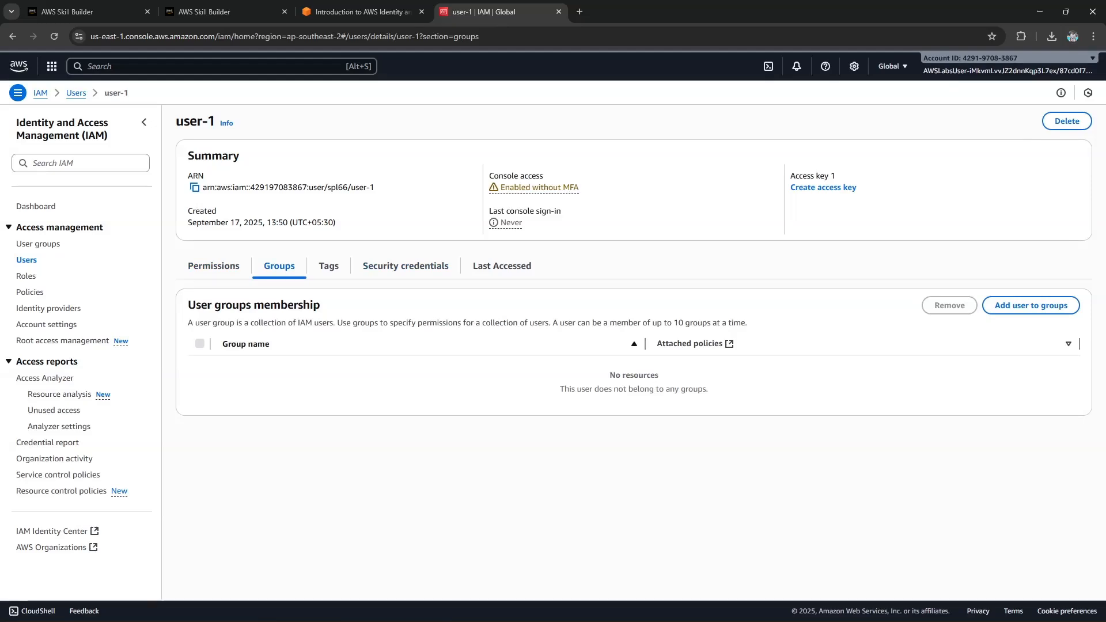
left_click(405, 265)
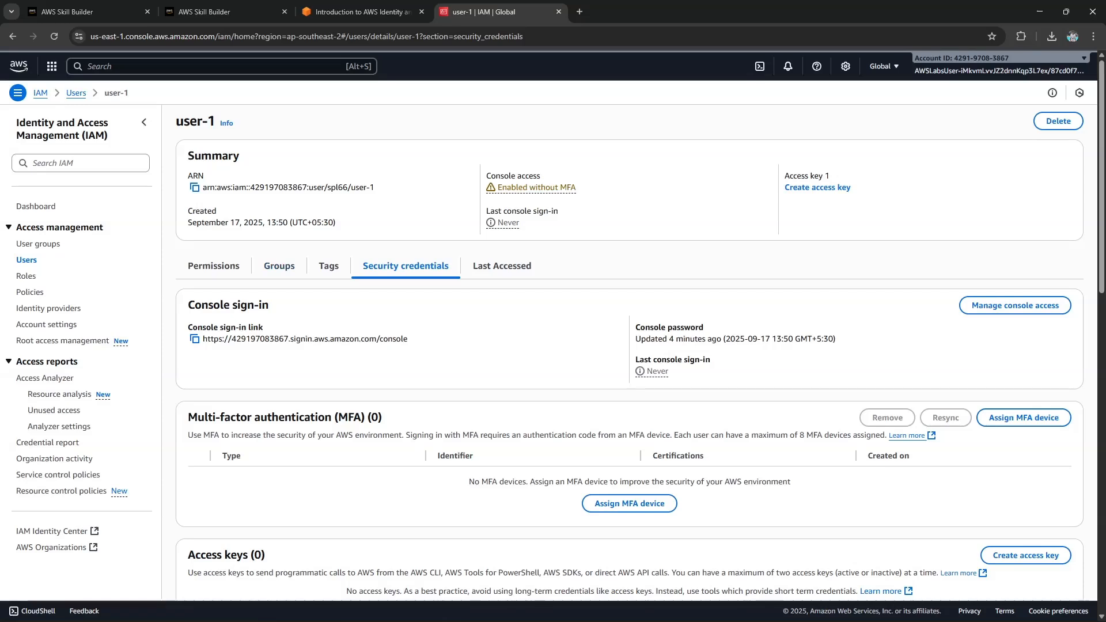
Step: Review user-1's console sign-in details, check the next lab guide instruction, then open the IAM user groups list
left_click_drag(188, 305, 263, 327)
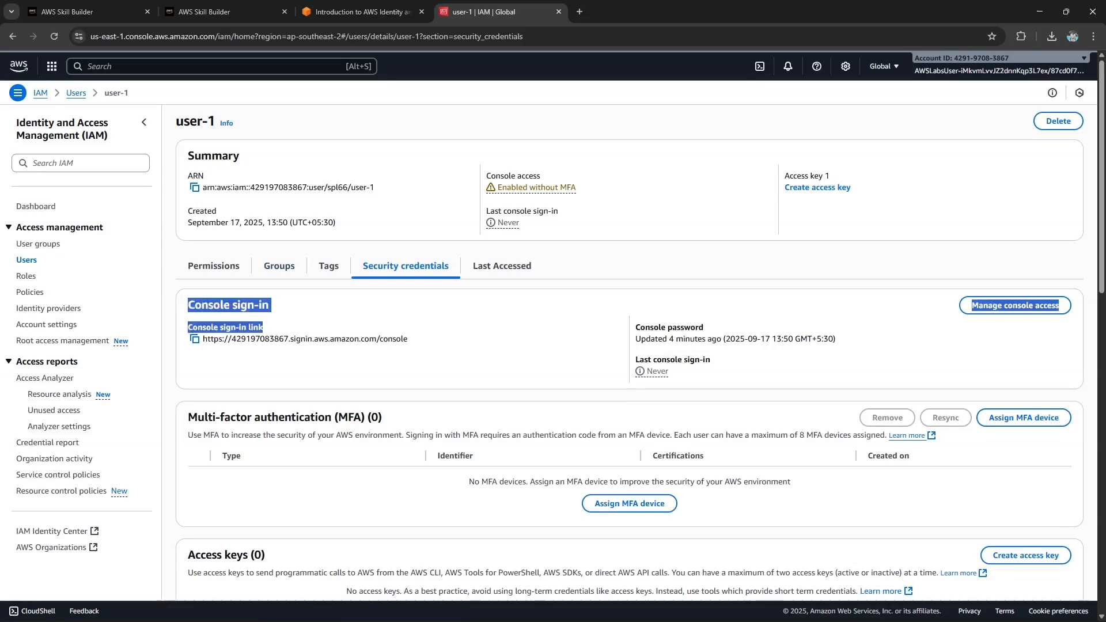
left_click(287, 323)
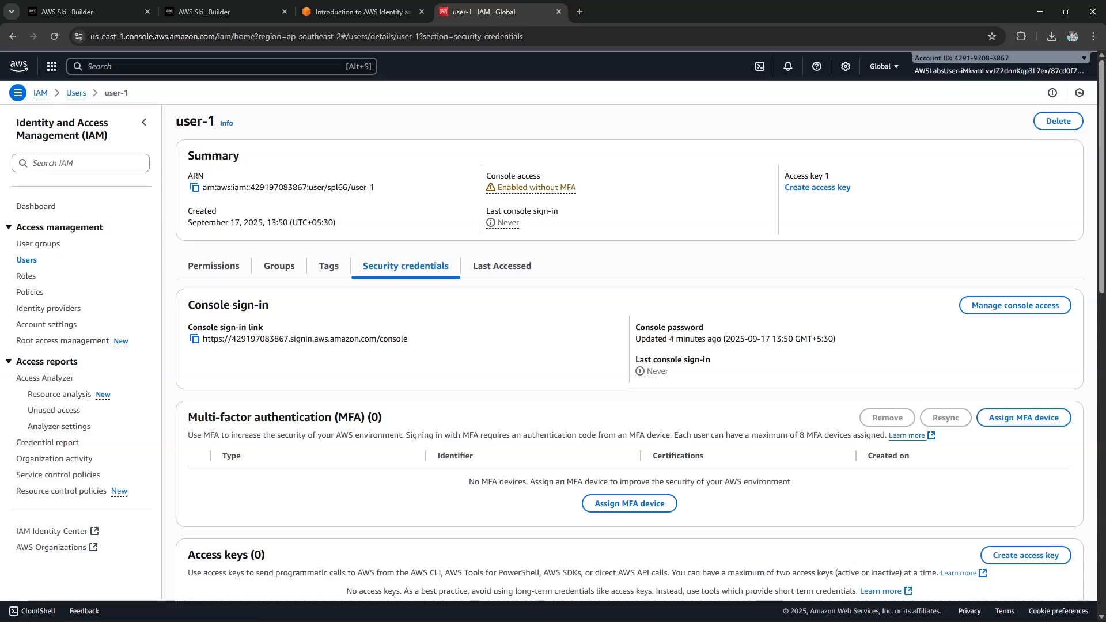
left_click(357, 12)
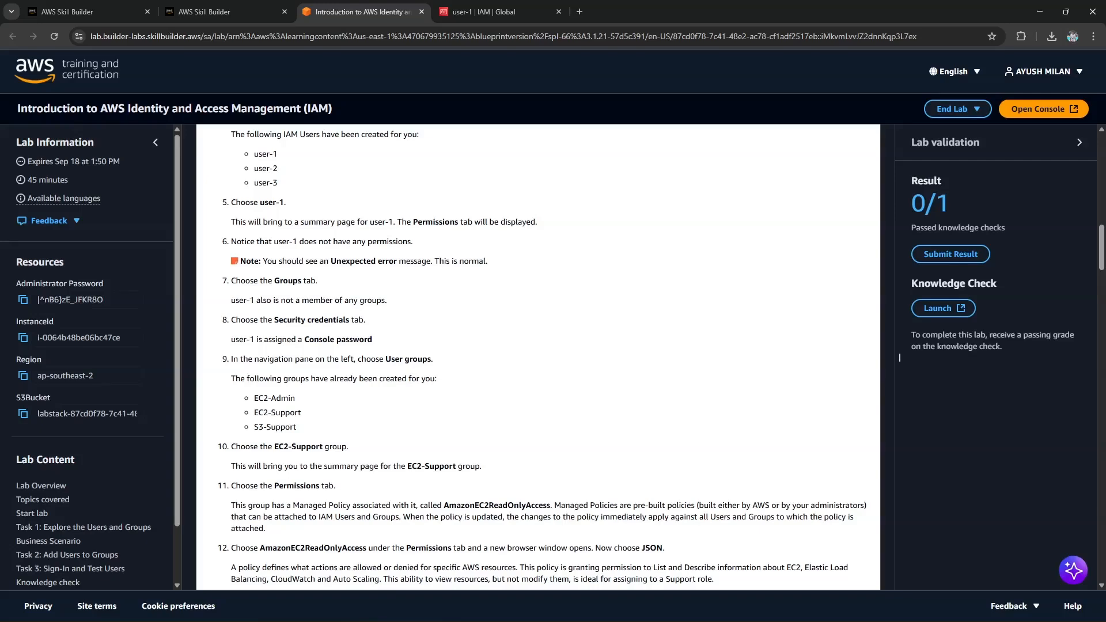
left_click(484, 12)
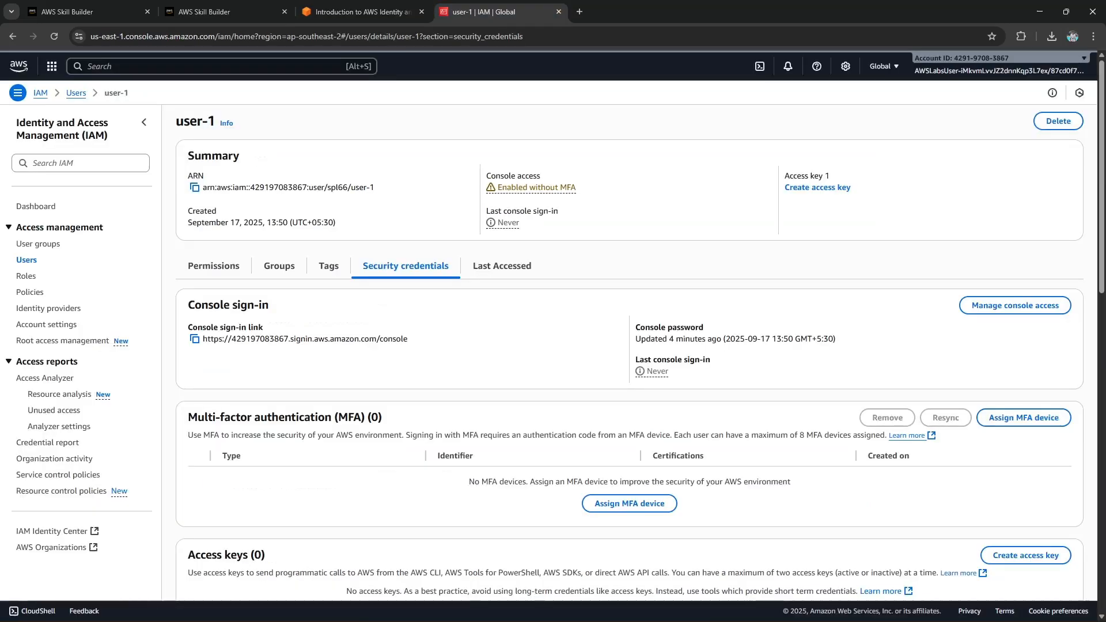
left_click(38, 243)
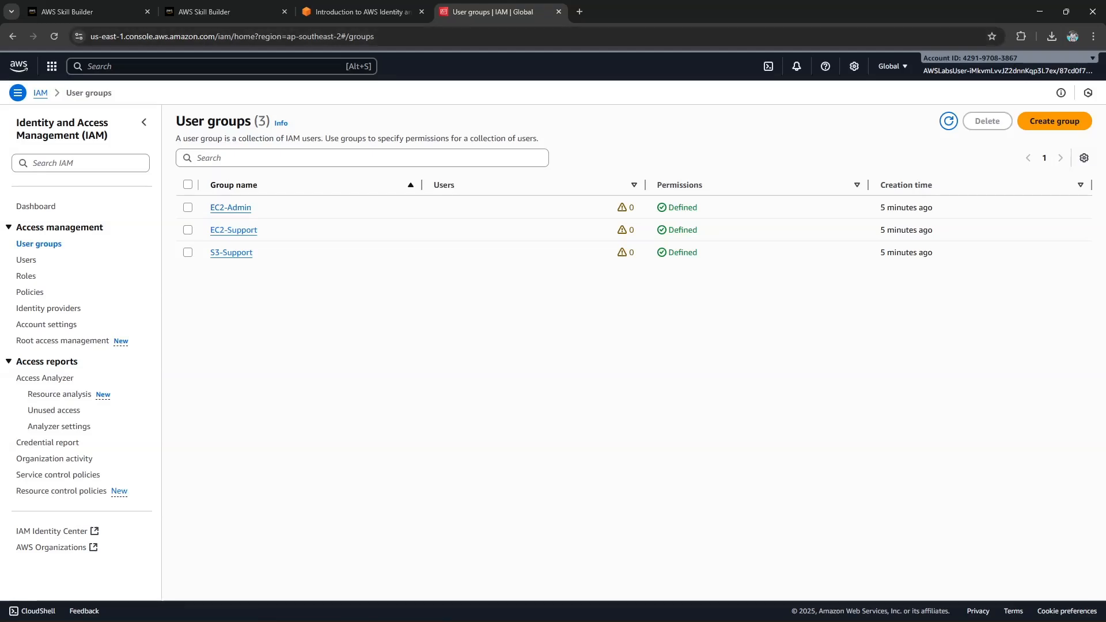
Step: Read the lab guide's EC2-Support instructions, then open the EC2-Support group in IAM and view its permissions policies
left_click(357, 11)
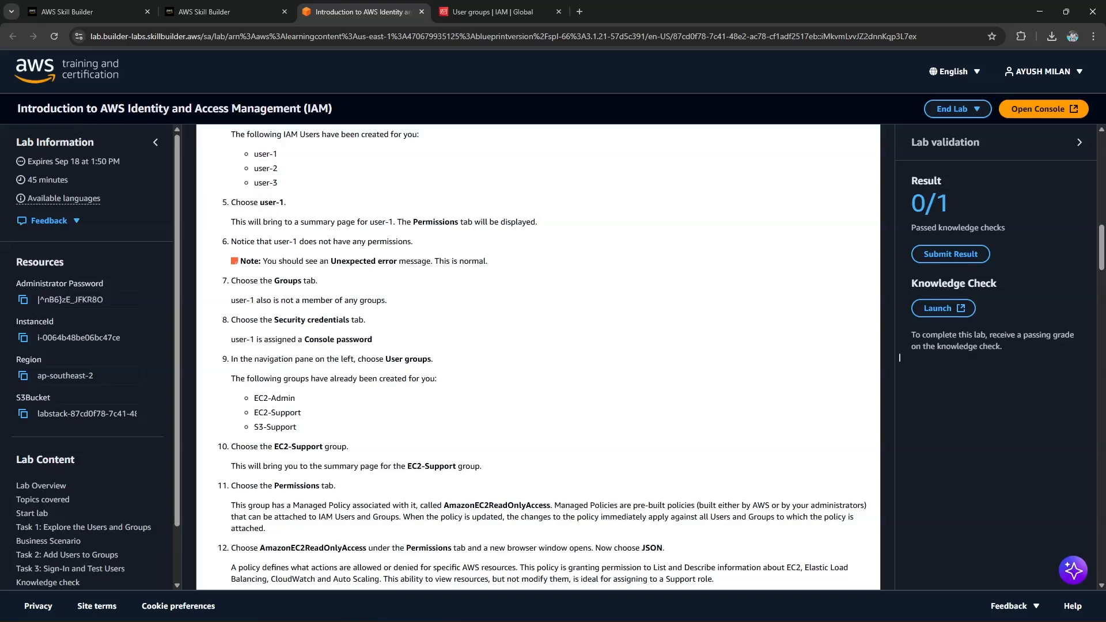
scroll(899, 357, "down", 1)
scroll(899, 357, "down", 3)
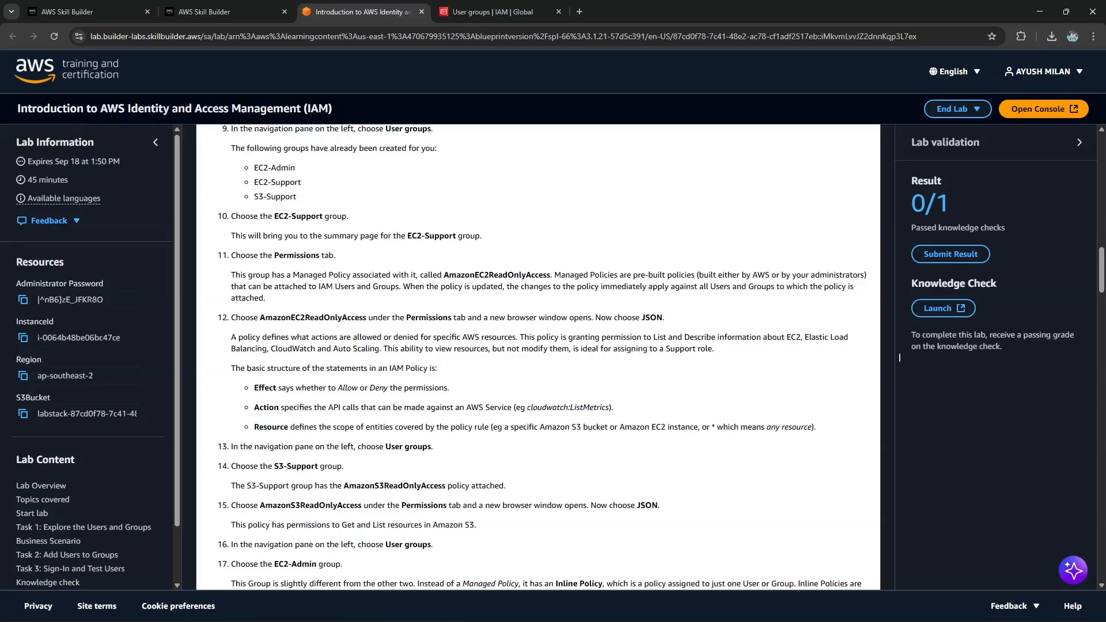
key("ctrl+Tab")
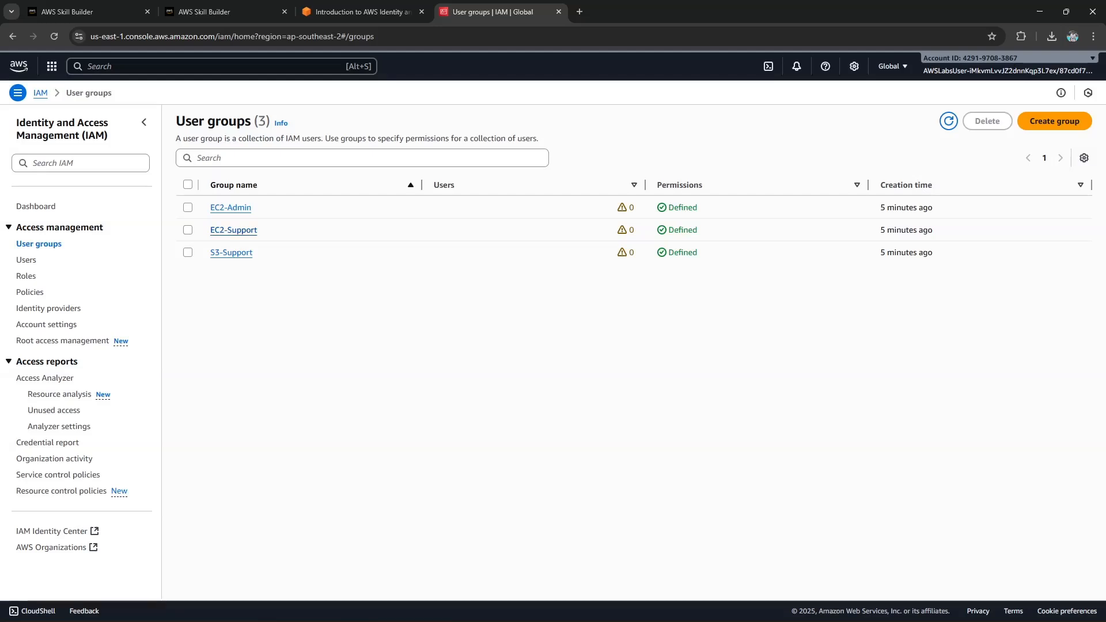
left_click(233, 230)
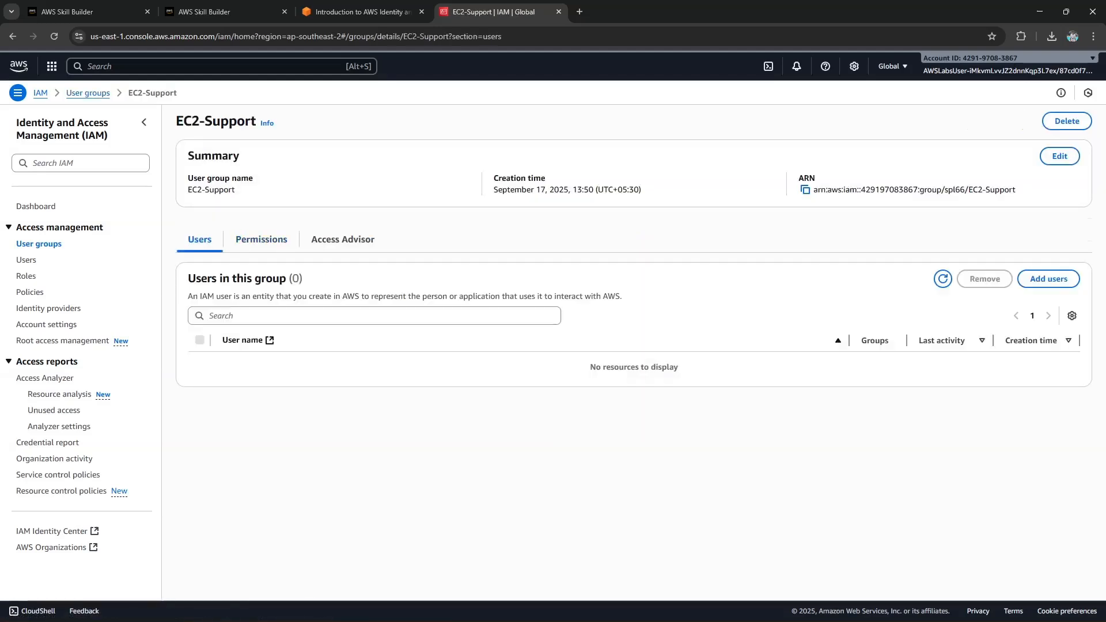
left_click(261, 239)
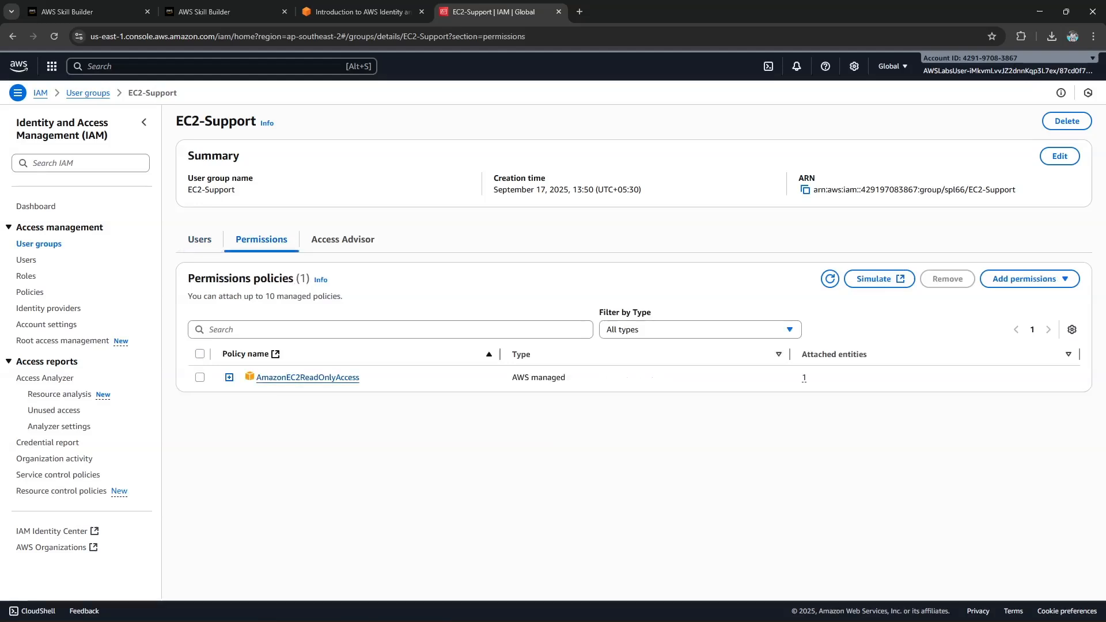
left_click_drag(255, 121, 204, 121)
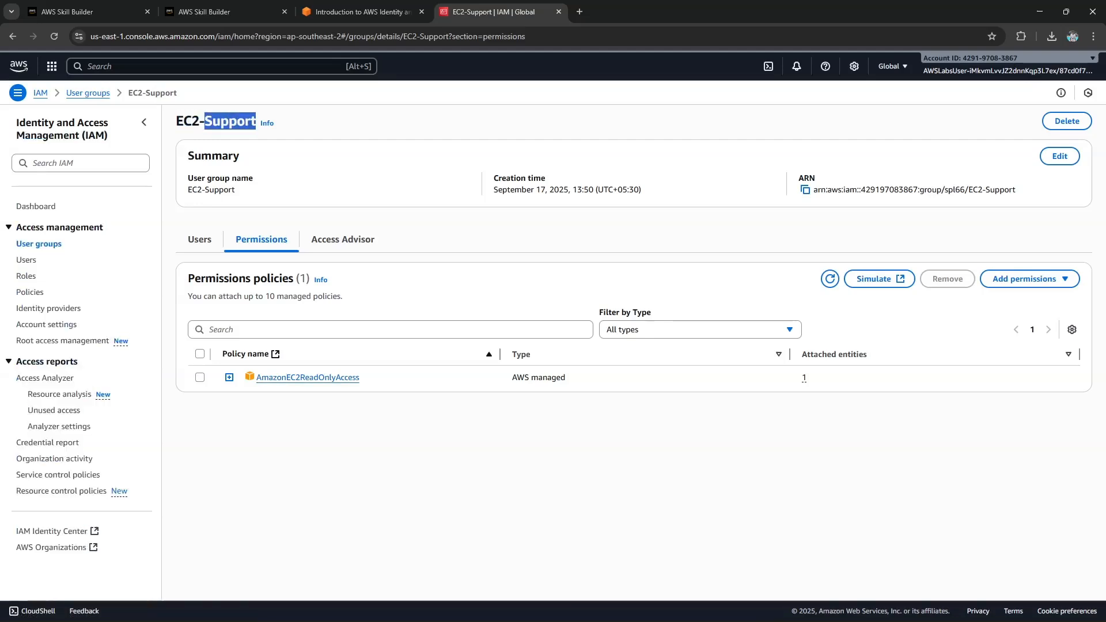
left_click(204, 121)
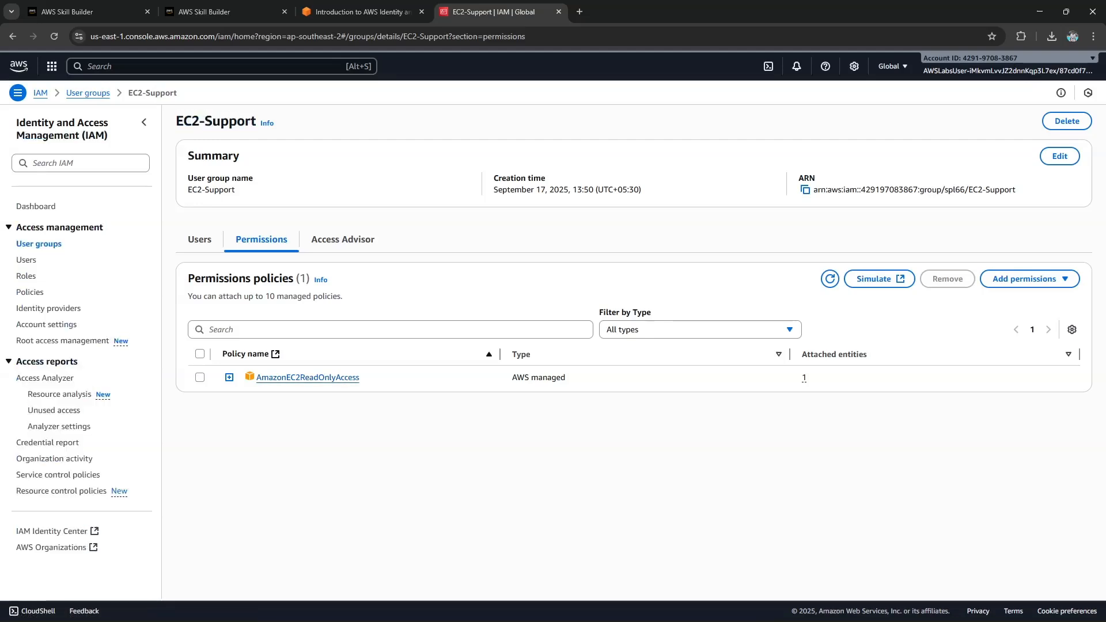
Step: Expand the AmazonEC2ReadOnlyAccess policy within the EC2-Support group and read through its JSON statements
left_click(229, 377)
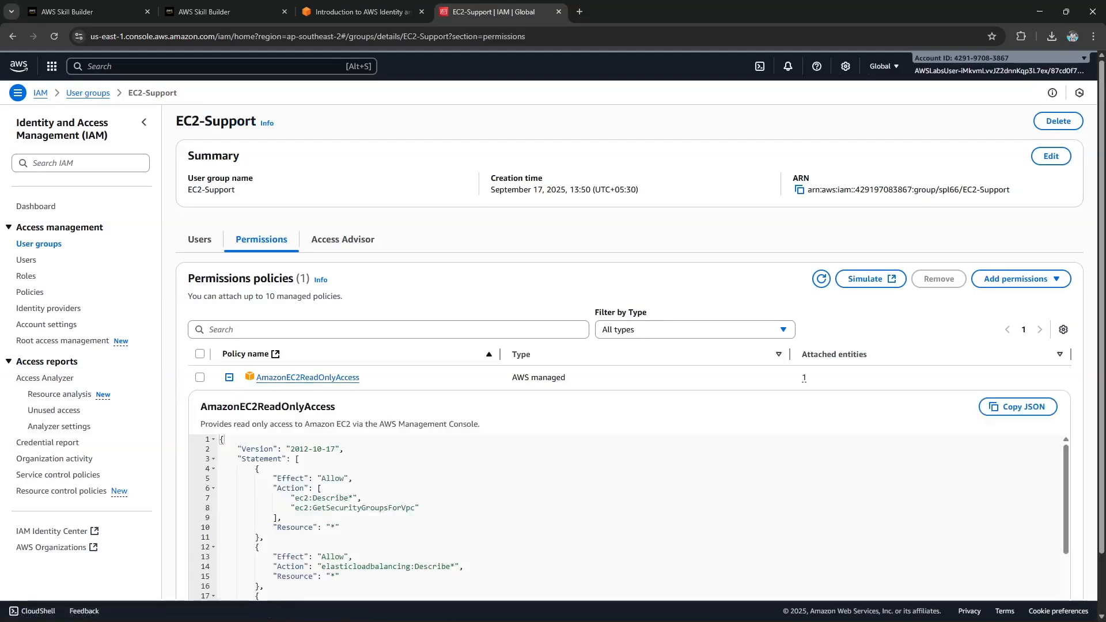
scroll(576, 345, "down", 1)
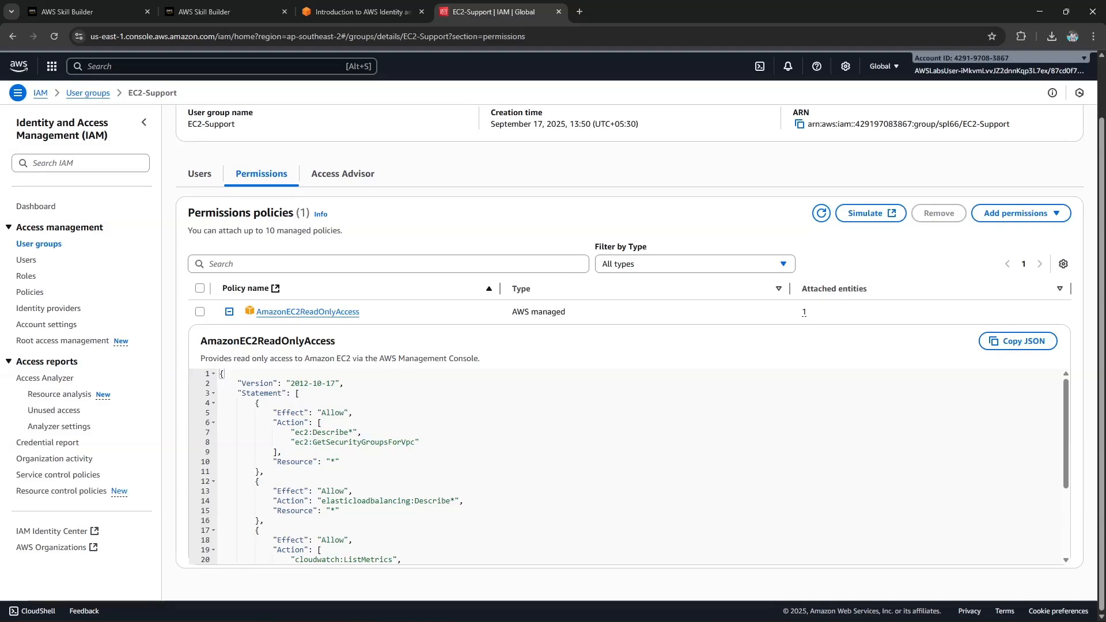
scroll(628, 467, "down", 2)
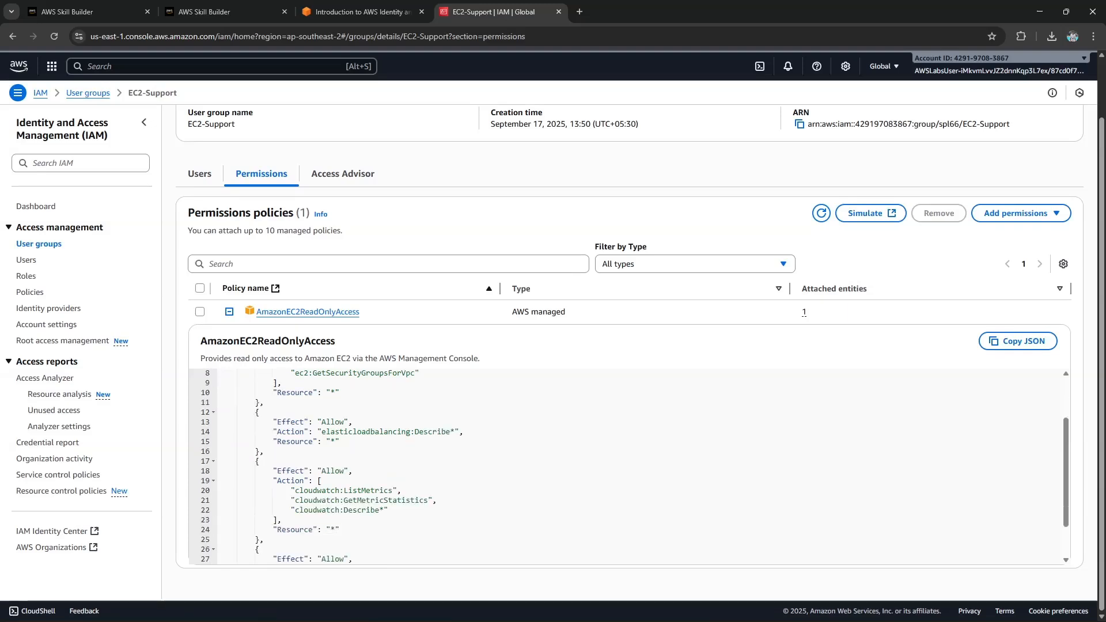
scroll(628, 467, "down", 2)
scroll(627, 466, "up", 6)
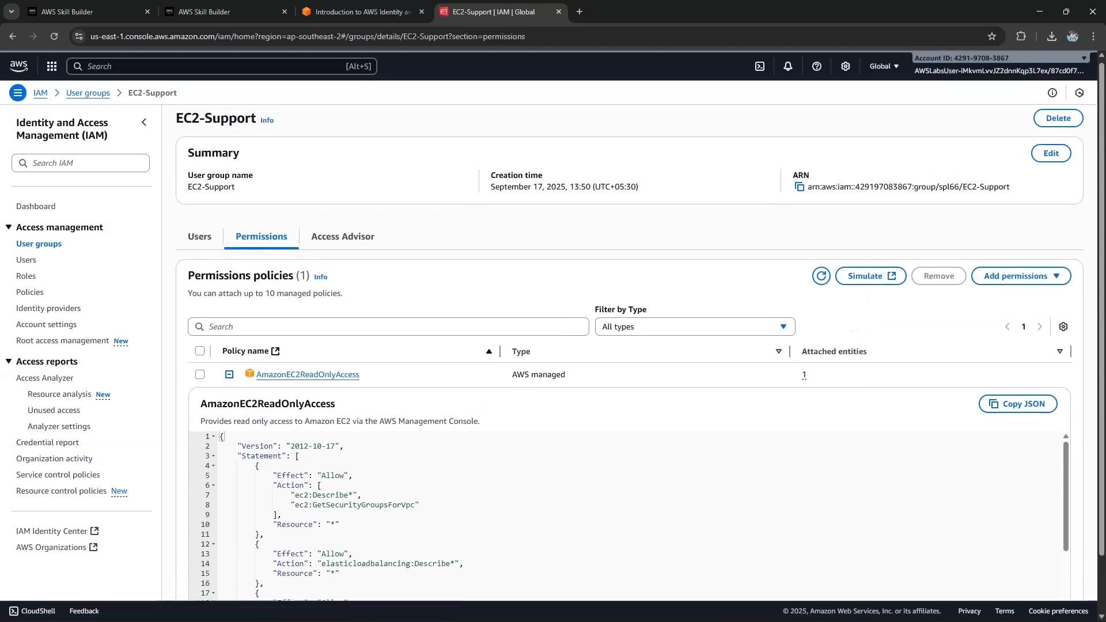
Step: Check the lab guide, then open the AmazonEC2ReadOnlyAccess policy's own page and examine its permissions as JSON
left_click(357, 11)
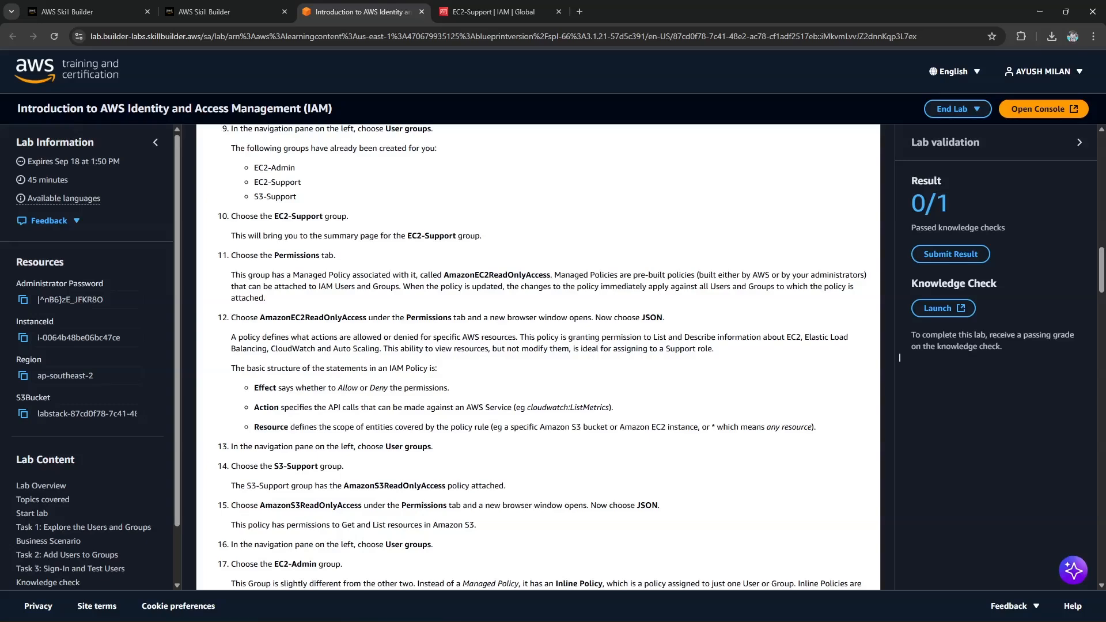
left_click(489, 12)
left_click(308, 377)
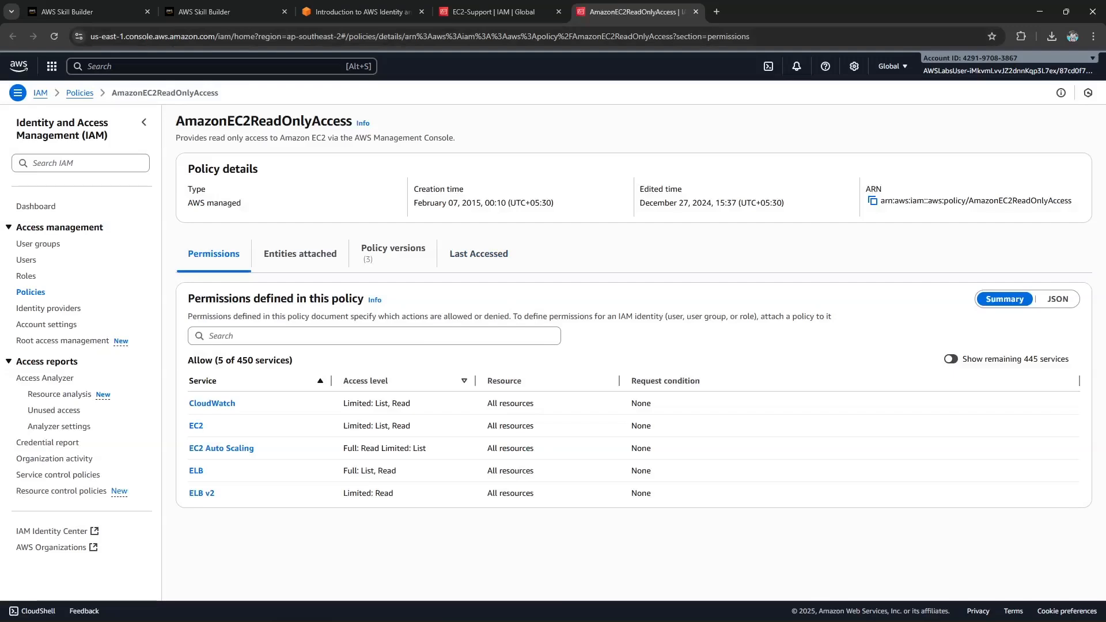
left_click(1057, 299)
scroll(629, 345, "down", 2)
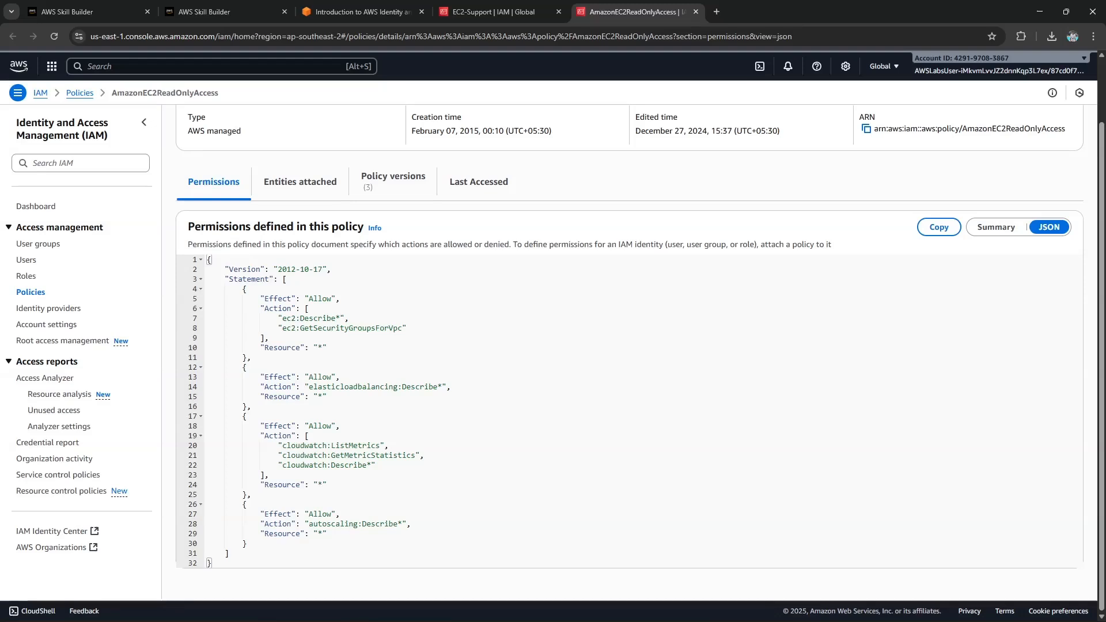
scroll(627, 346, "up", 2)
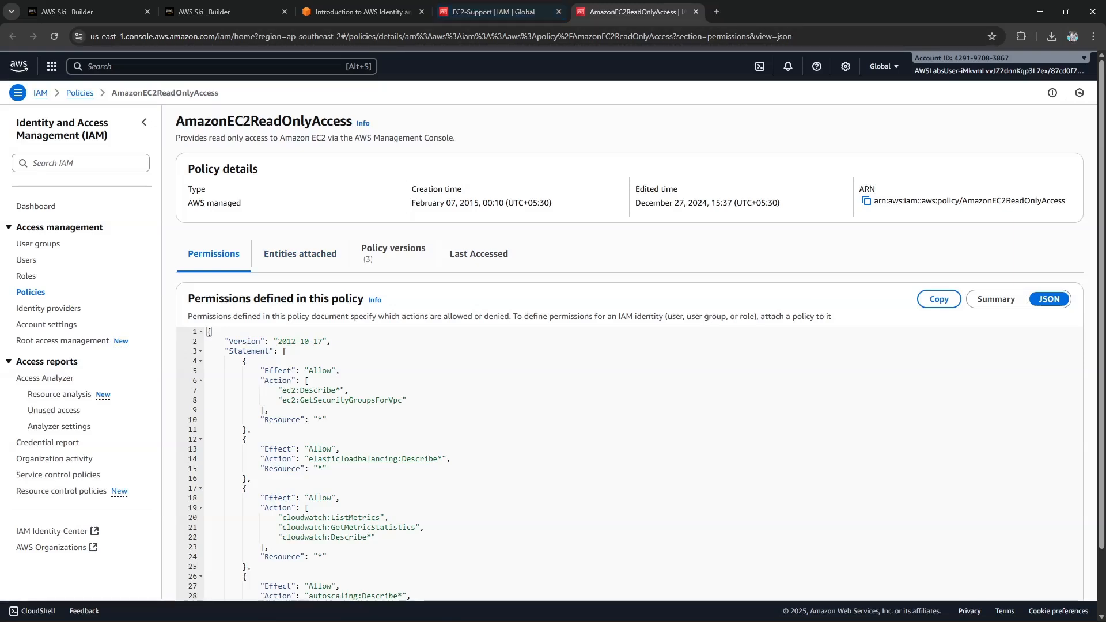
Step: Return to the lab guide and read its explanation of the Effect, Action and Resource elements in IAM policy statements
left_click(493, 12)
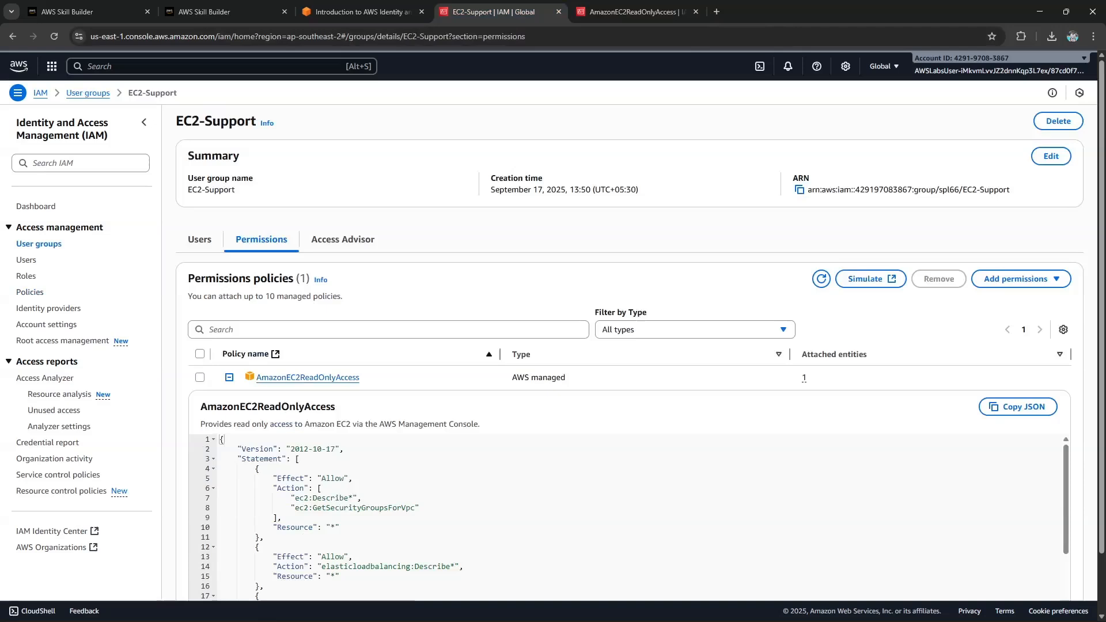
key("ctrl+shift+Tab")
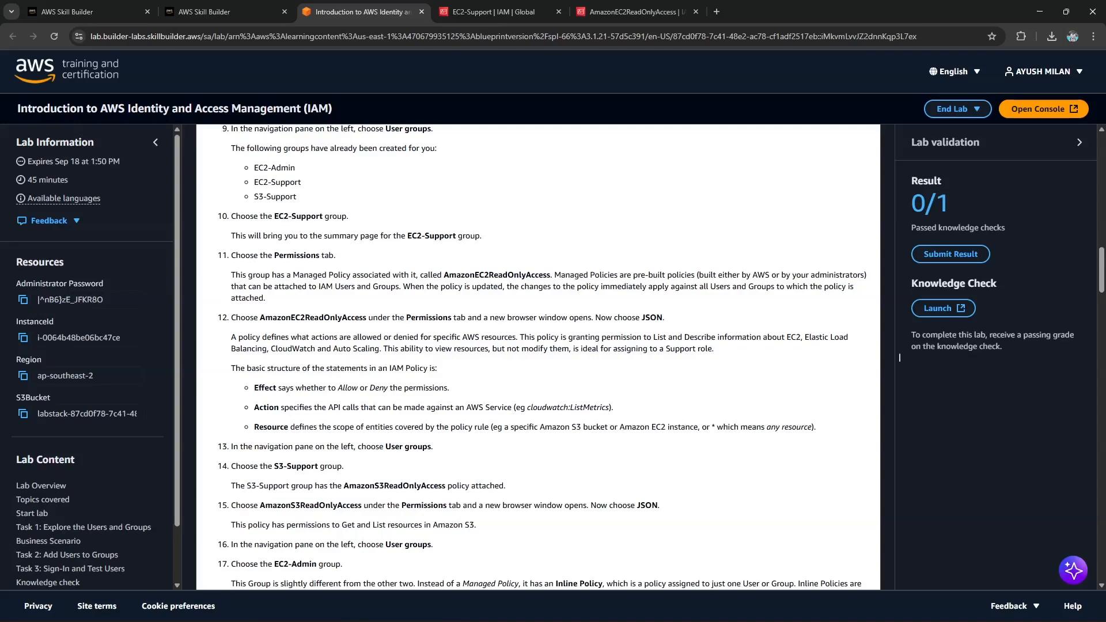
left_click_drag(231, 368, 428, 368)
left_click(898, 357)
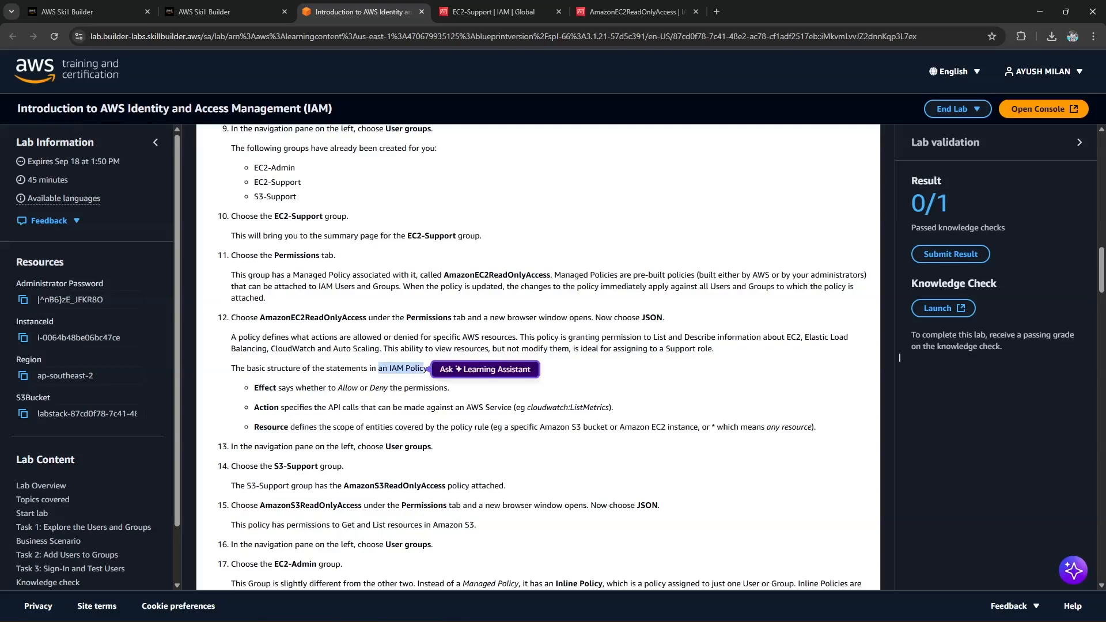
left_click(899, 357)
left_click_drag(254, 388, 285, 407)
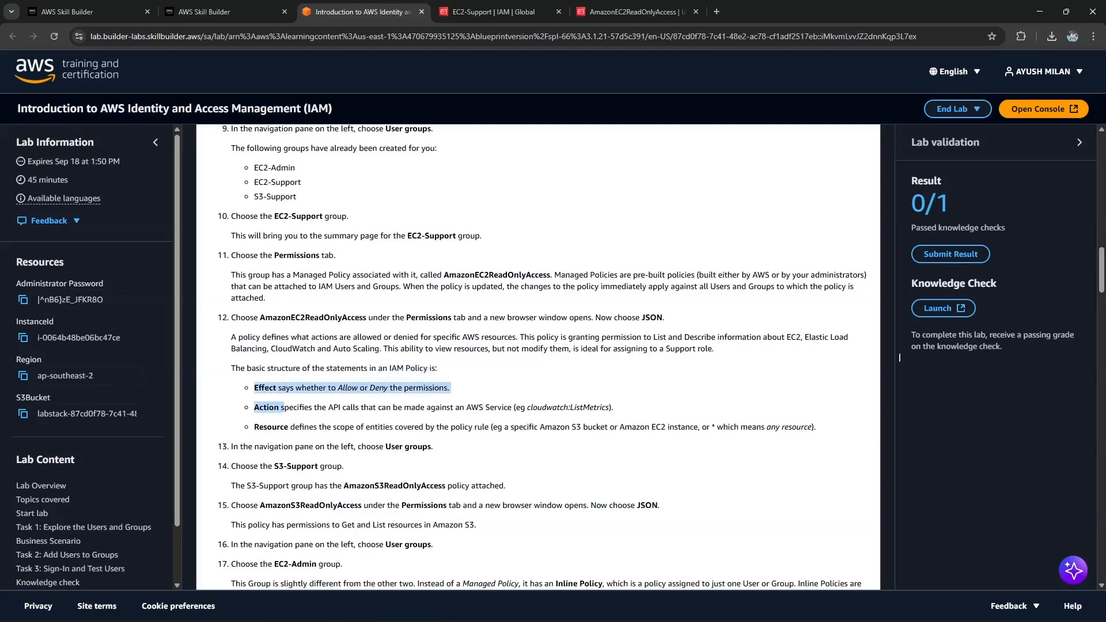
left_click(899, 357)
Step: Go back to the AmazonEC2ReadOnlyAccess policy page and collapse all four statement blocks in its JSON
left_click(633, 11)
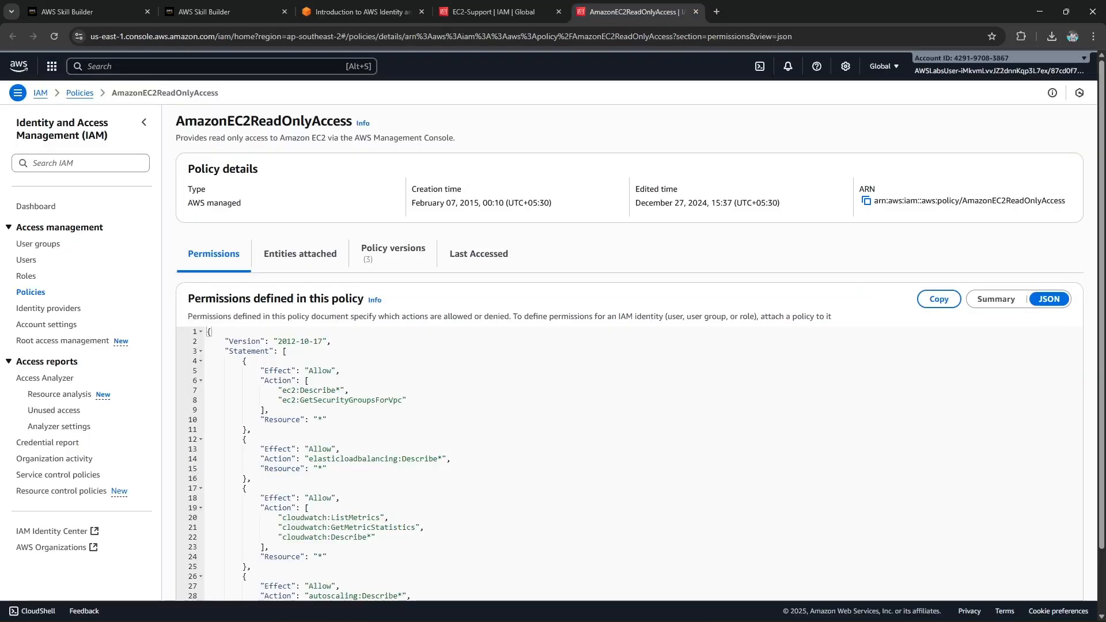
left_click(201, 361)
left_click(200, 361)
left_click(200, 361)
left_click(201, 370)
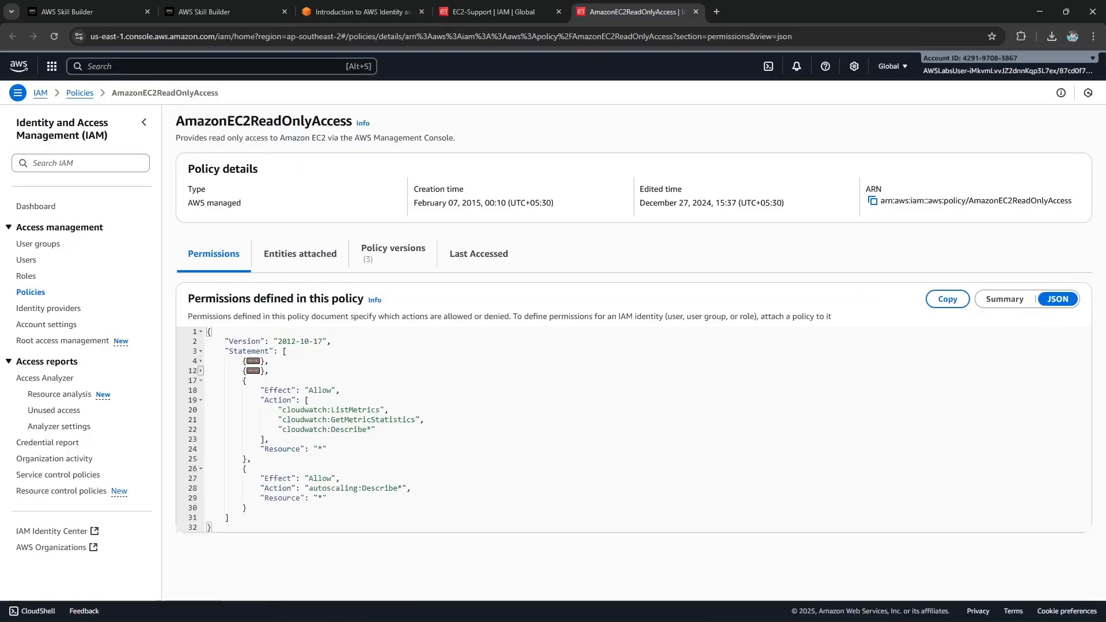
left_click(200, 380)
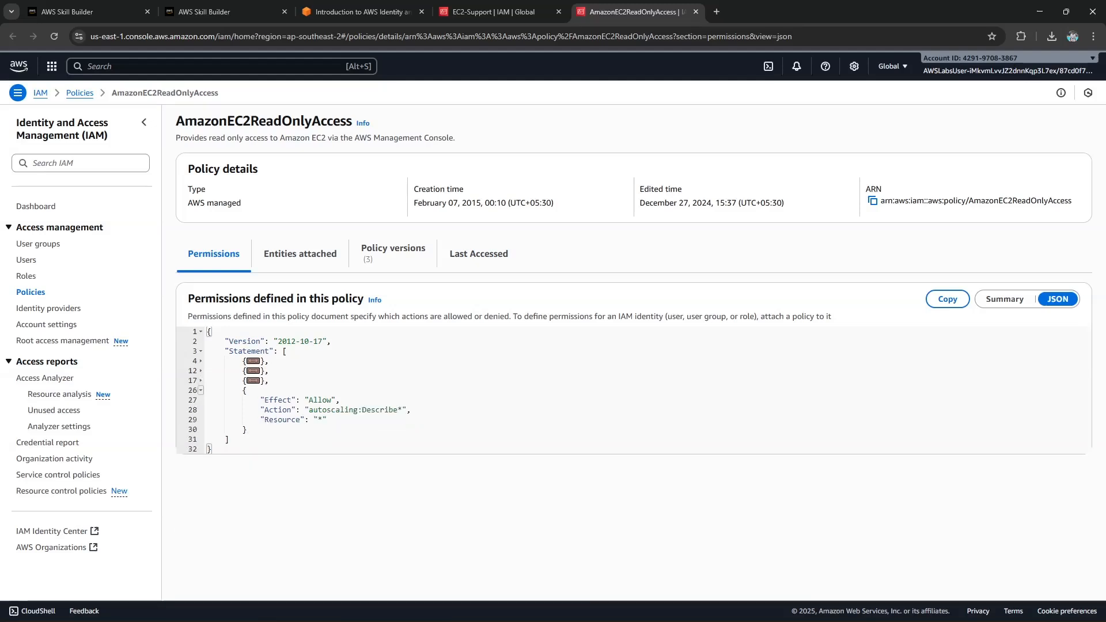
left_click(201, 389)
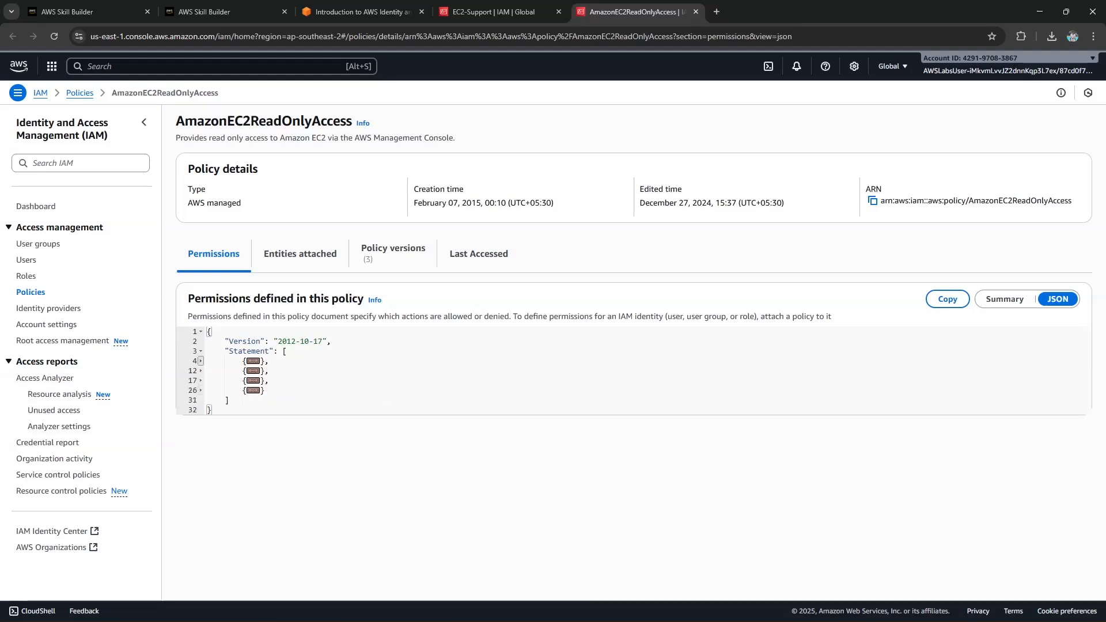
Step: Expand the first policy statement and examine its Effect, Action and Resource entries, then expand the second statement
left_click(201, 360)
double_click(277, 370)
double_click(278, 381)
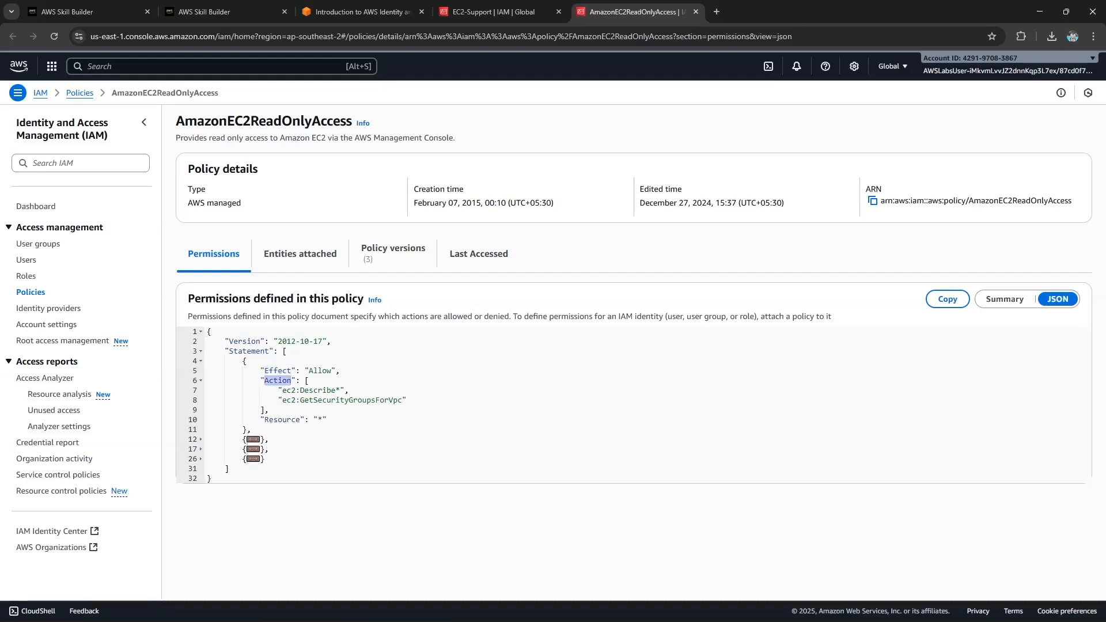
double_click(282, 419)
left_click(283, 419)
double_click(320, 370)
left_click_drag(207, 381, 406, 400)
left_click(279, 380)
left_click_drag(264, 419, 327, 420)
left_click(327, 419)
left_click(200, 439)
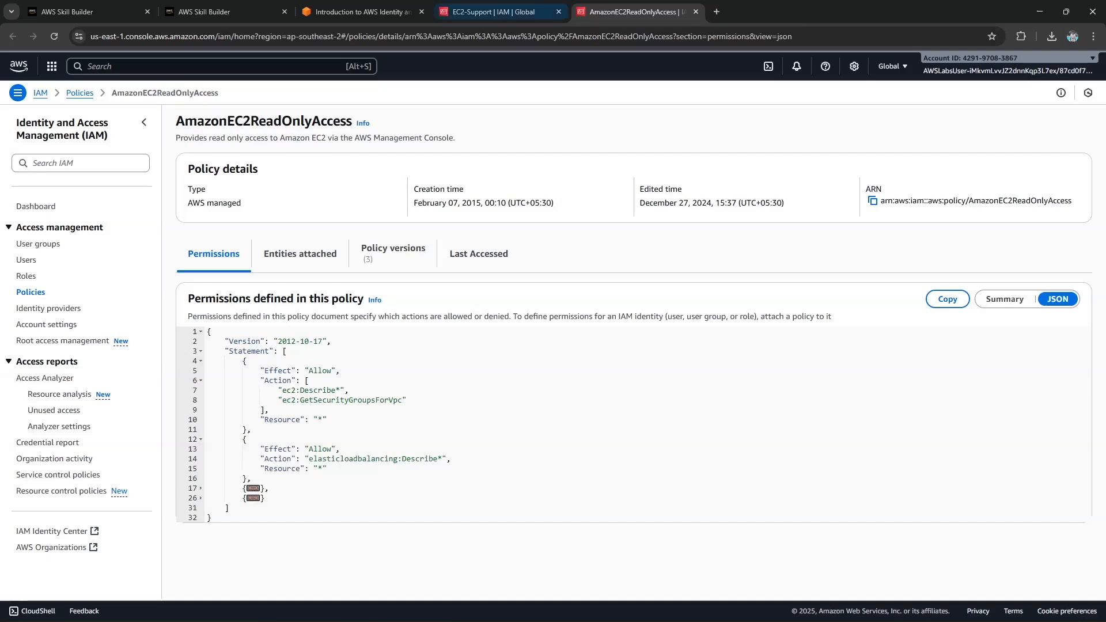
Step: Consult the lab guide's step after the JSON review, then return from the EC2-Support group to the user groups list
key("ctrl+shift+Tab")
key("ctrl+shift+Tab")
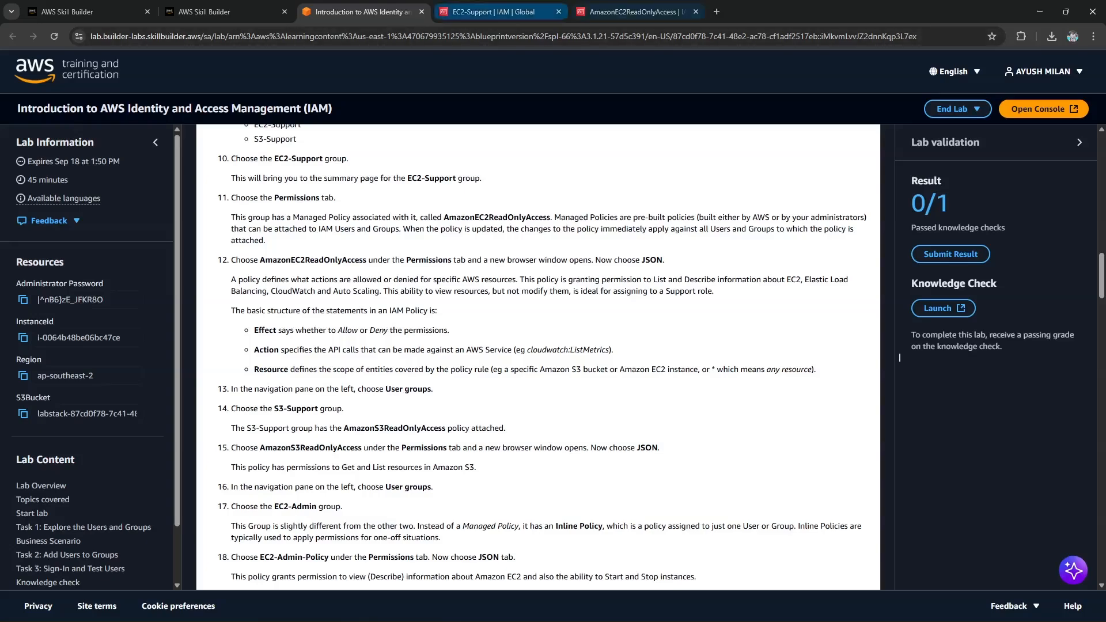
left_click(492, 12)
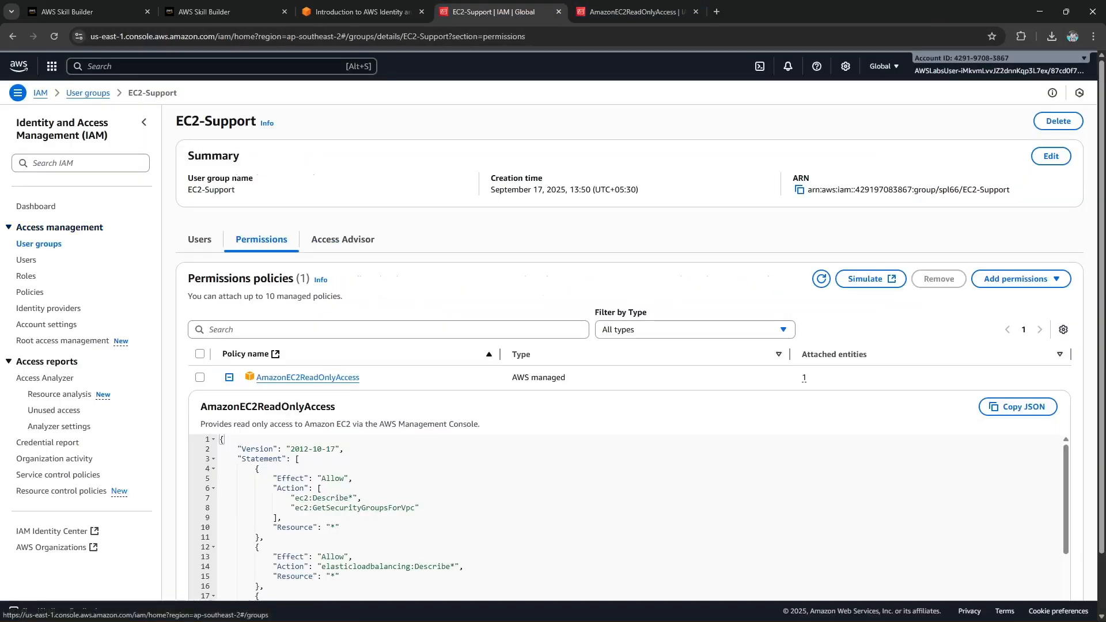
left_click(39, 244)
Step: Read the lab guide's S3-Support instructions, then open the S3-Support group in IAM and view its permissions policies
left_click(357, 12)
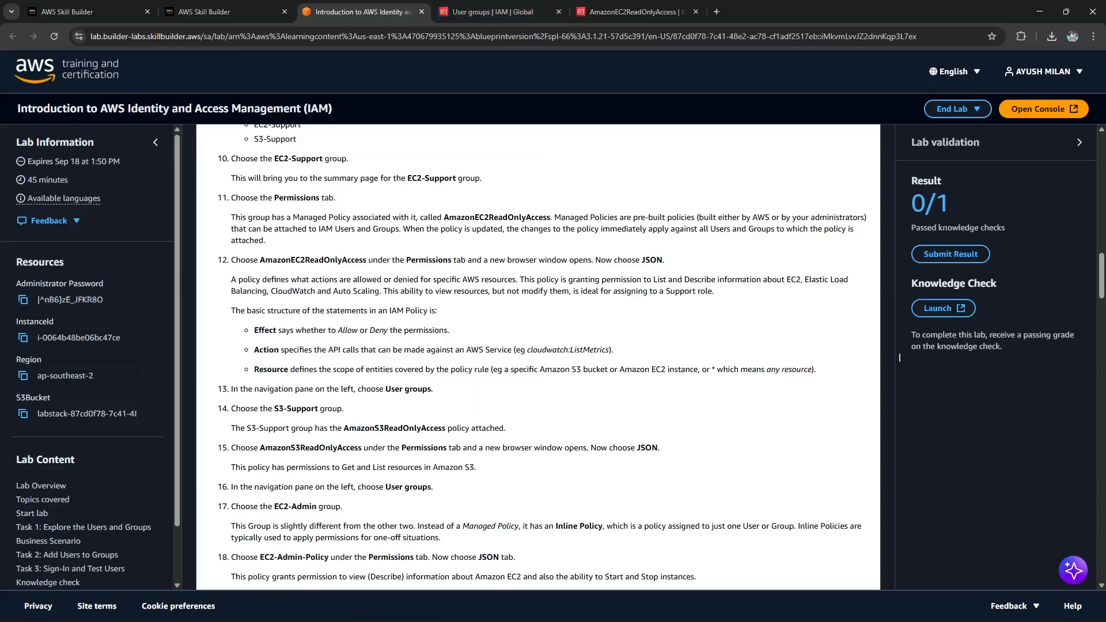
left_click_drag(278, 408, 345, 409)
left_click(344, 419)
left_click_drag(246, 428, 447, 429)
left_click(447, 429)
key("ctrl+Tab")
left_click(231, 253)
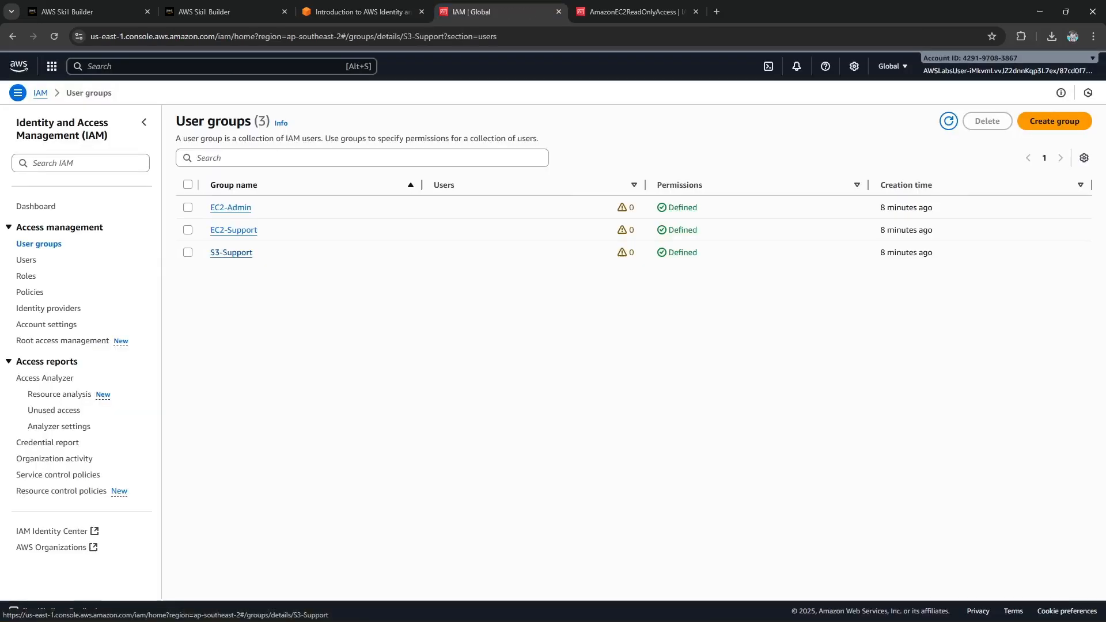
left_click(261, 240)
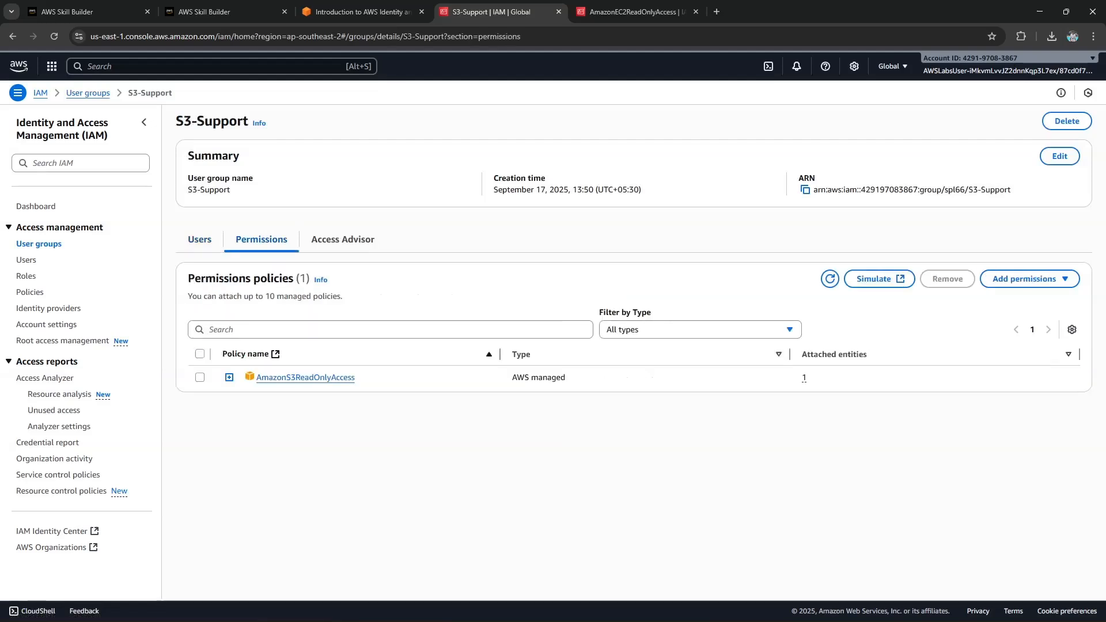
Step: Open the AmazonS3ReadOnlyAccess policy from the S3-Support group, show its JSON and examine the Effect entry
left_click(306, 378)
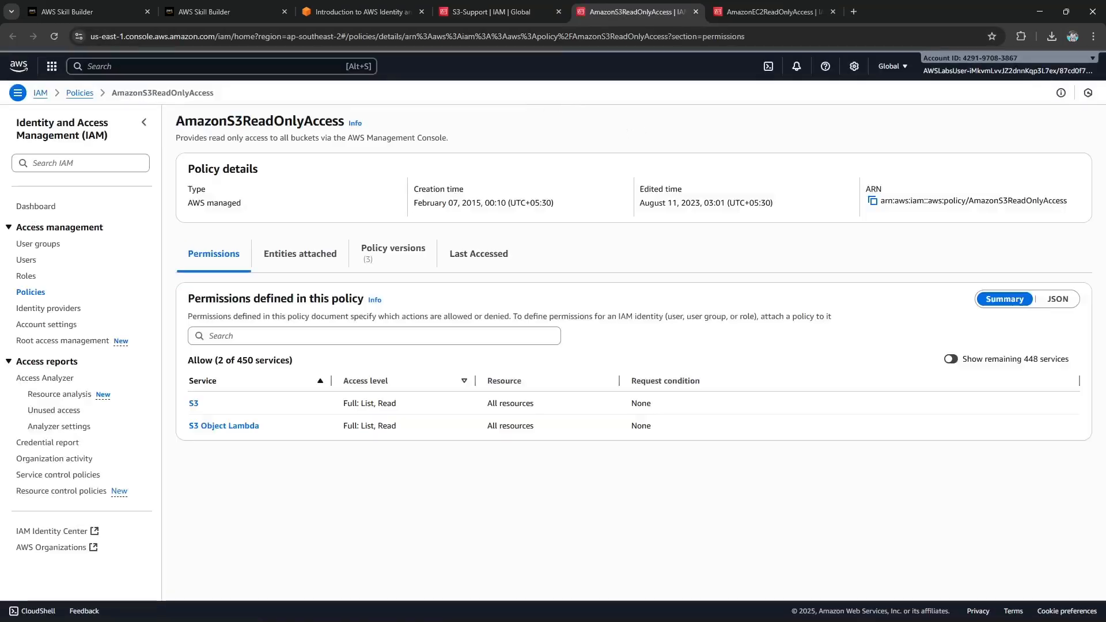
left_click(1057, 299)
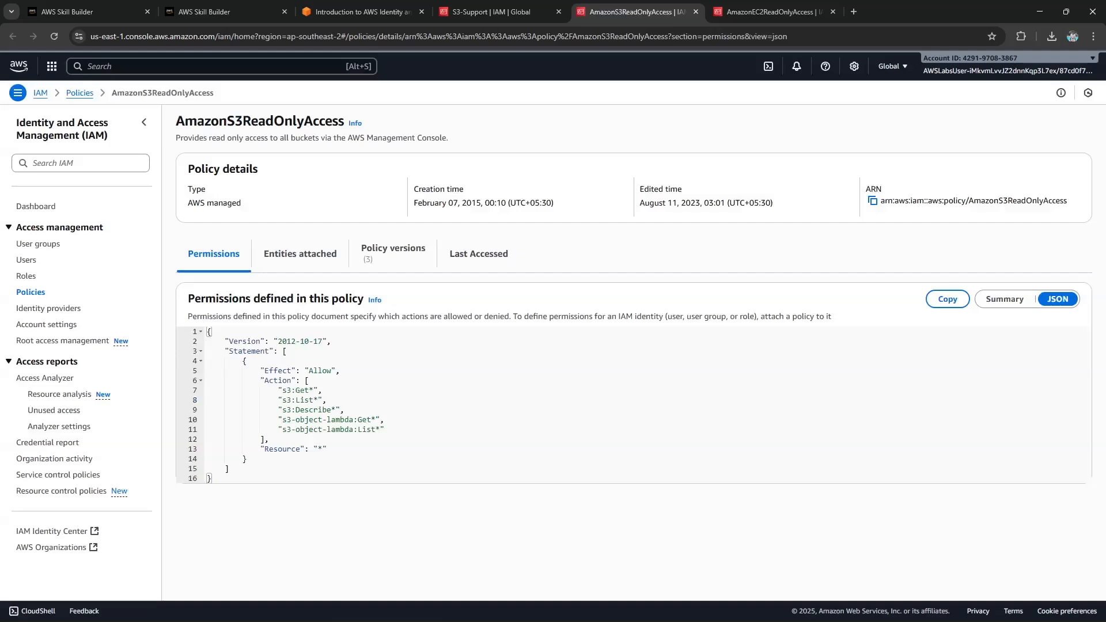
double_click(320, 371)
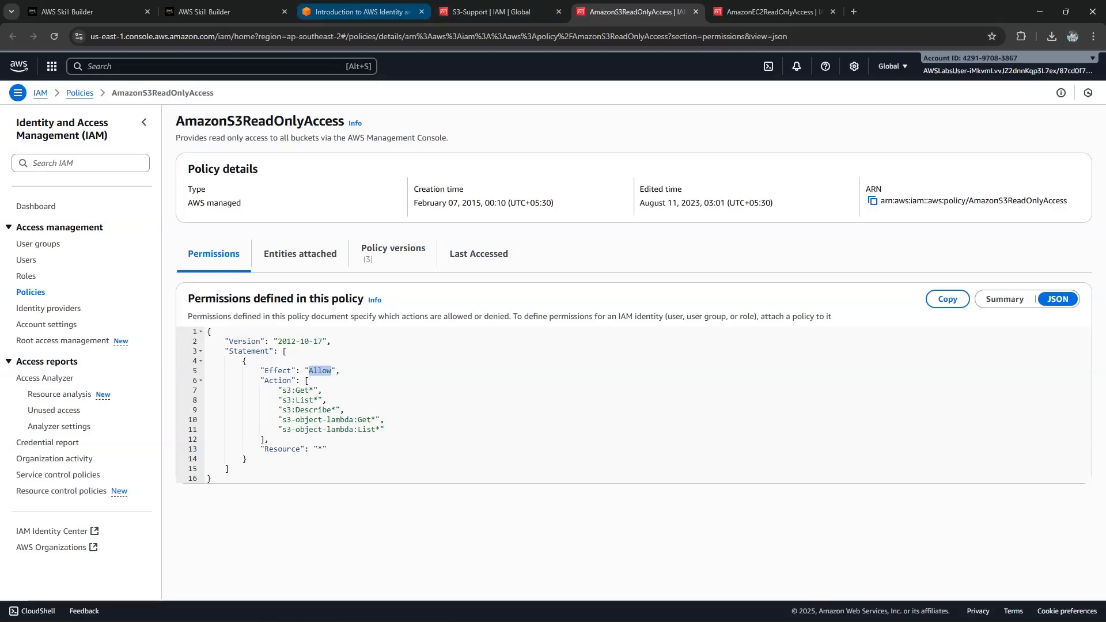
Step: Read the lab guide's explanation of the AmazonS3ReadOnlyAccess policy and the instructions that follow it
left_click(357, 12)
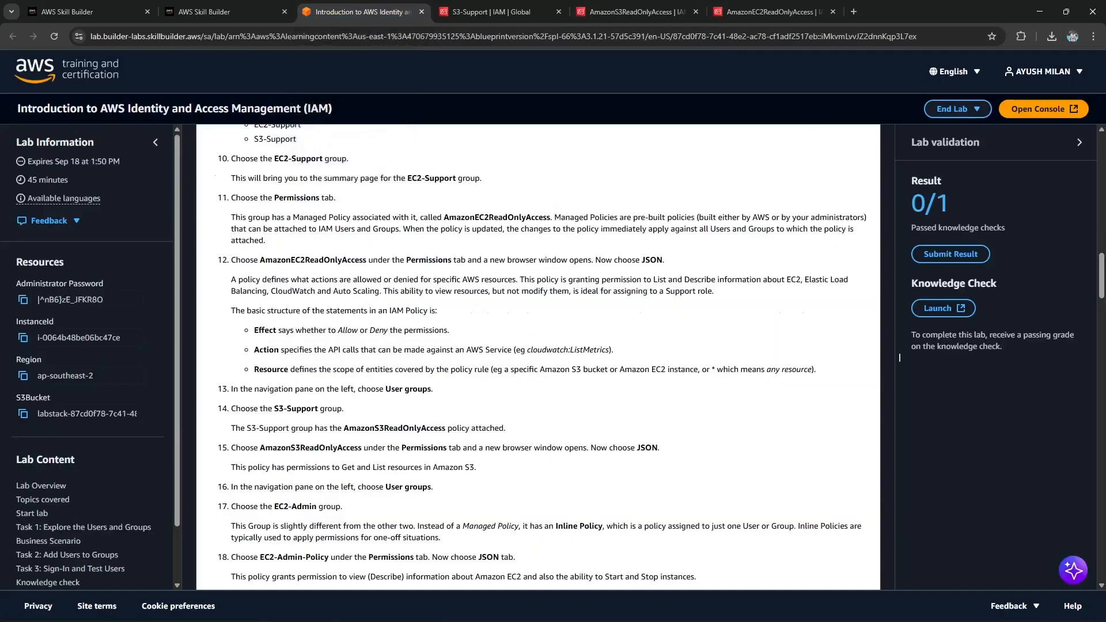
scroll(899, 357, "down", 1)
left_click_drag(280, 409, 475, 410)
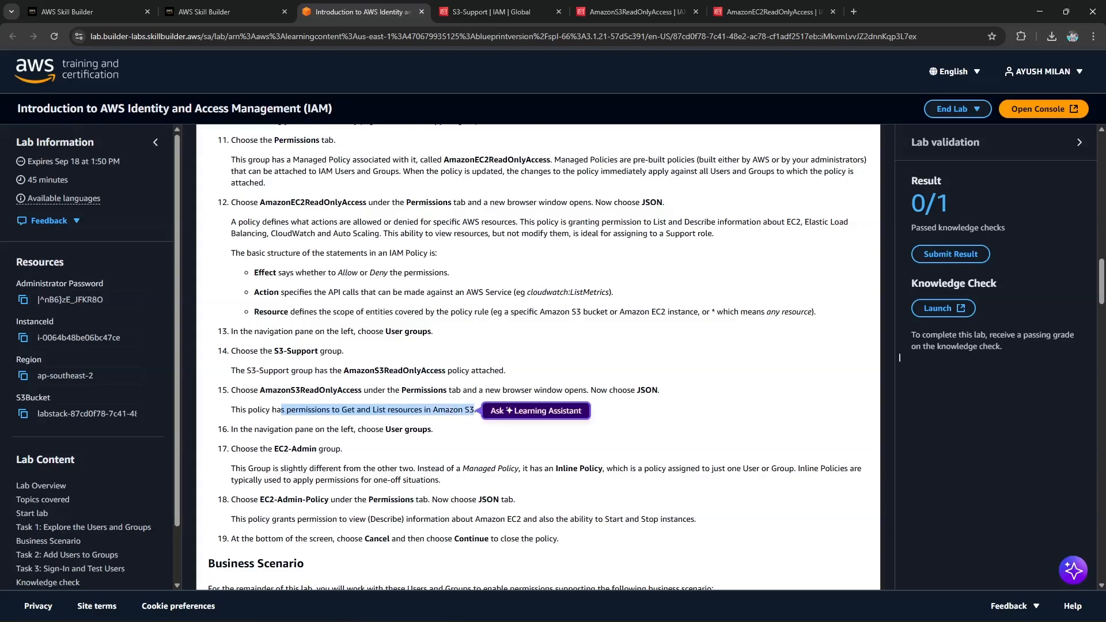
left_click(899, 357)
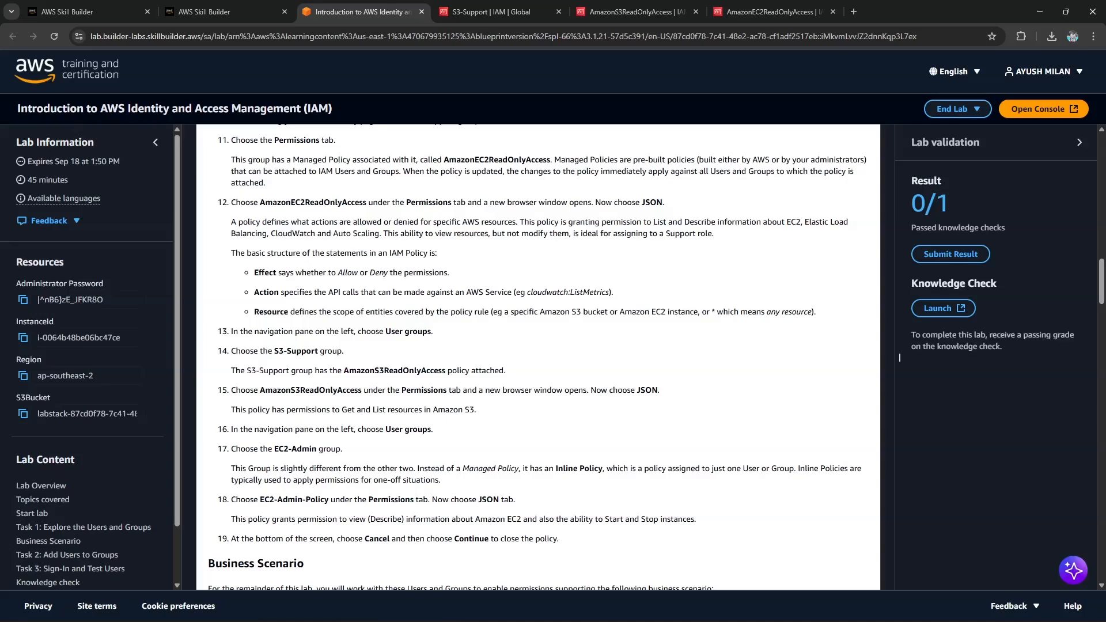
Step: Return to the IAM user groups list, open the EC2-Admin group and view its permissions policies
left_click(491, 12)
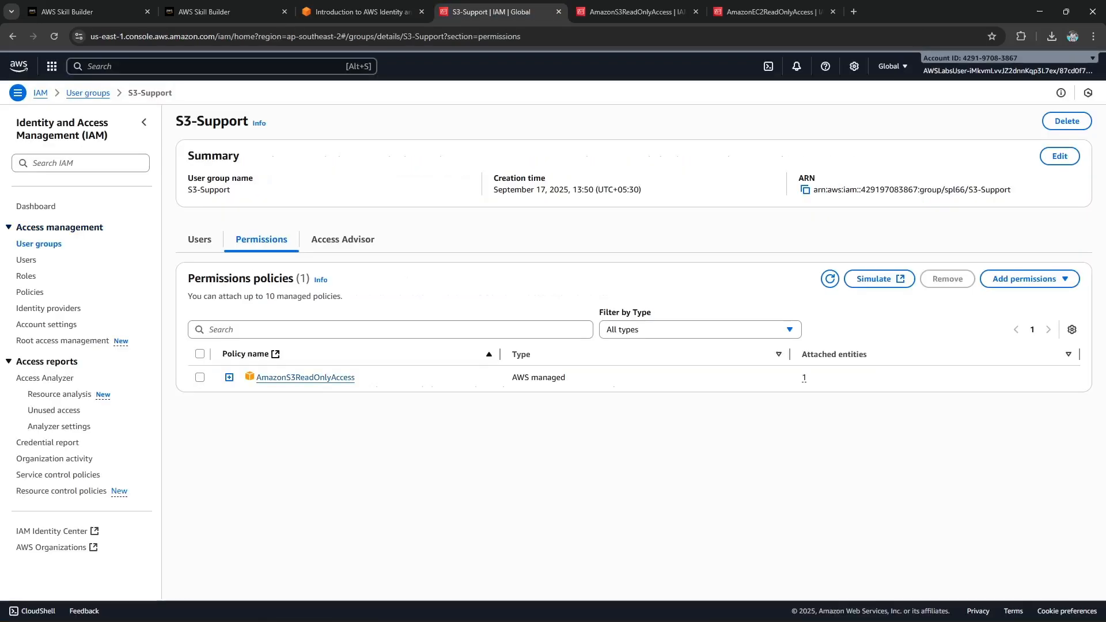
left_click(87, 93)
left_click(228, 209)
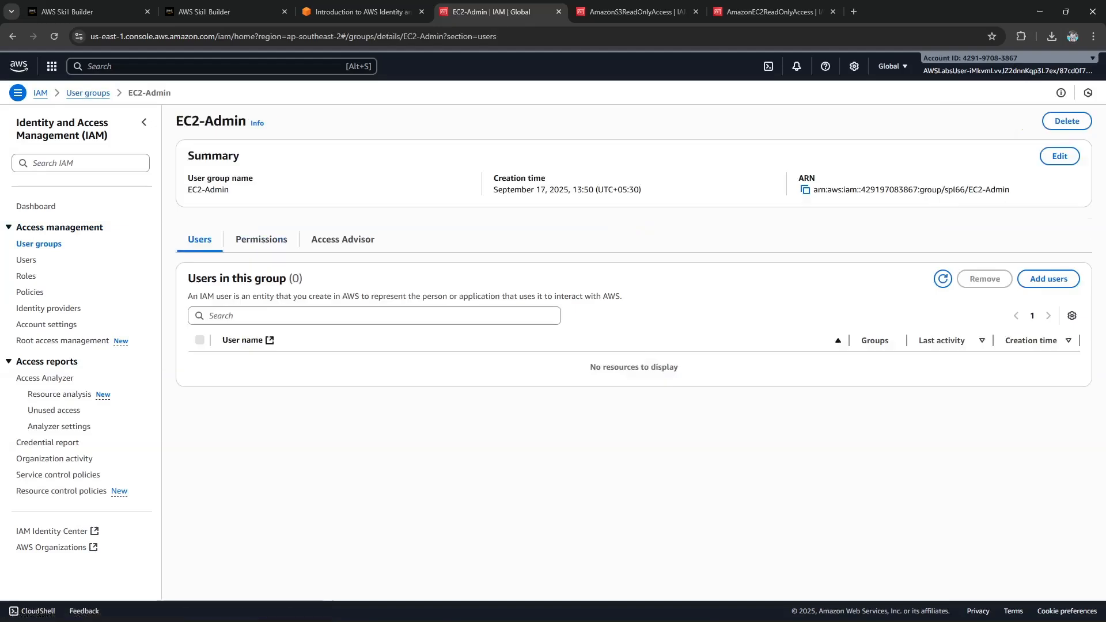
left_click(261, 239)
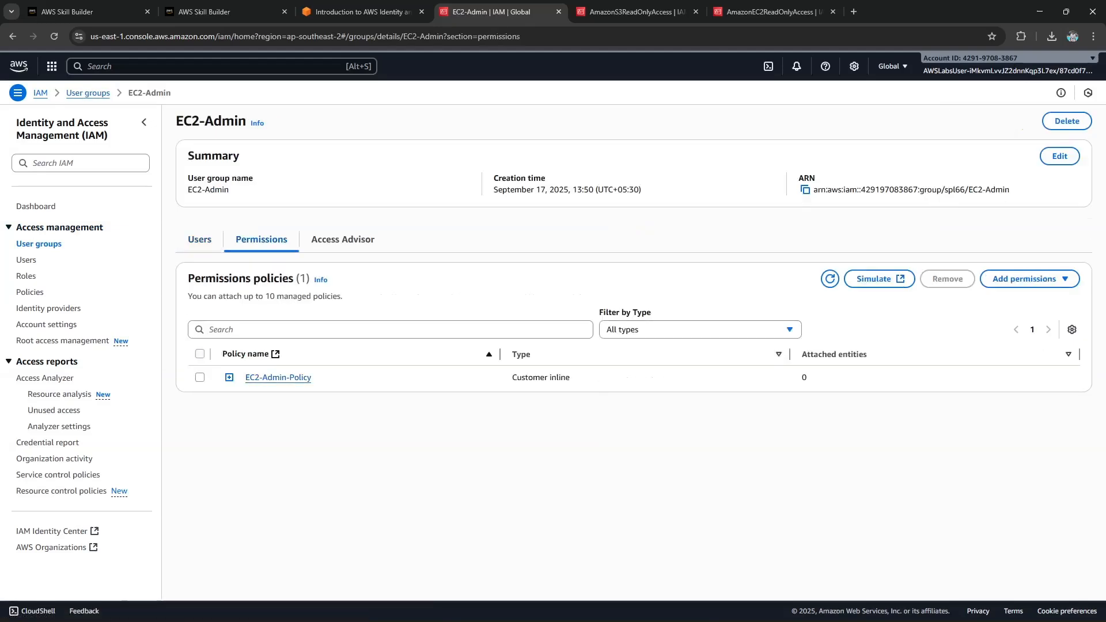
Step: Expand EC2-Admin-Policy within the group's permissions list to preview its contents, then collapse it again
left_click(229, 377)
scroll(628, 513, "down", 3)
scroll(627, 513, "up", 3)
left_click(230, 377)
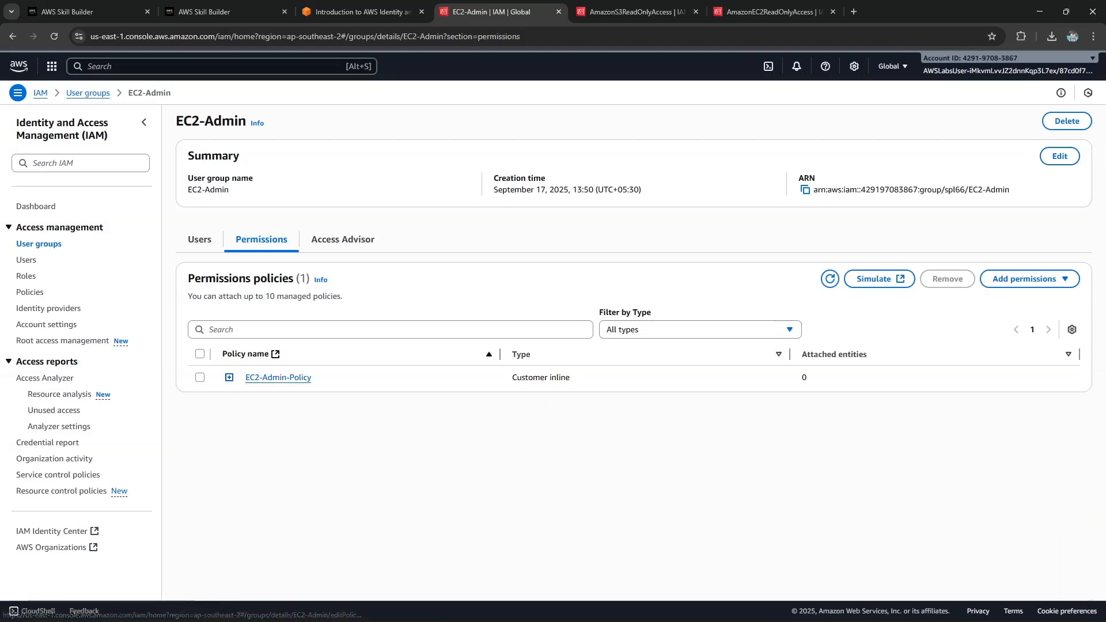
Step: Revisit the open AmazonS3ReadOnlyAccess and AmazonEC2ReadOnlyAccess policy pages, then return to the EC2-Admin group
left_click(634, 12)
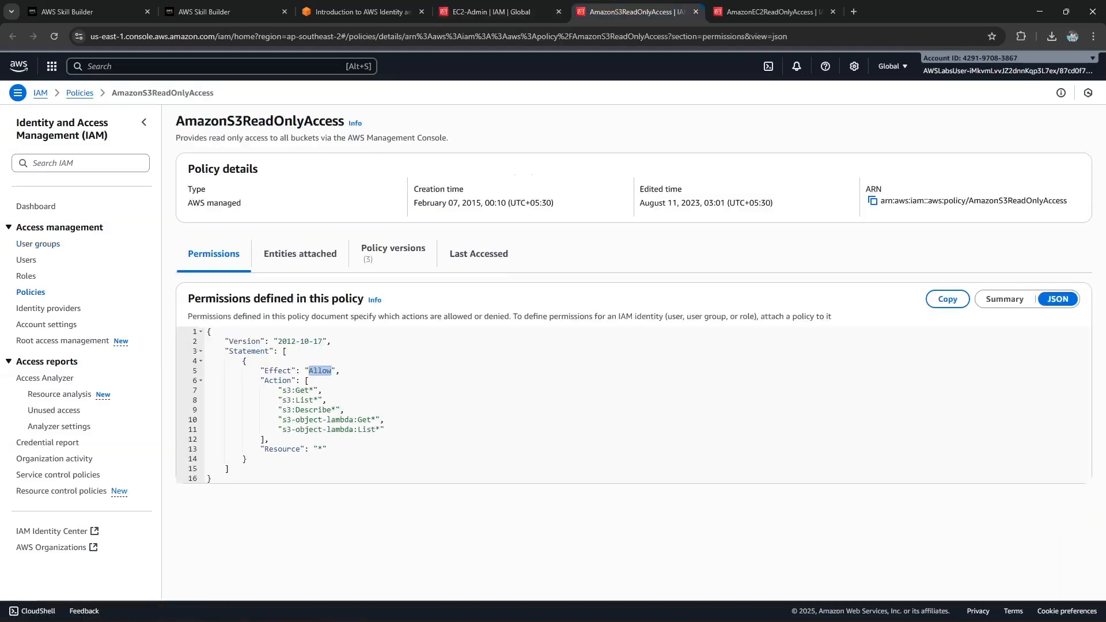
left_click(771, 12)
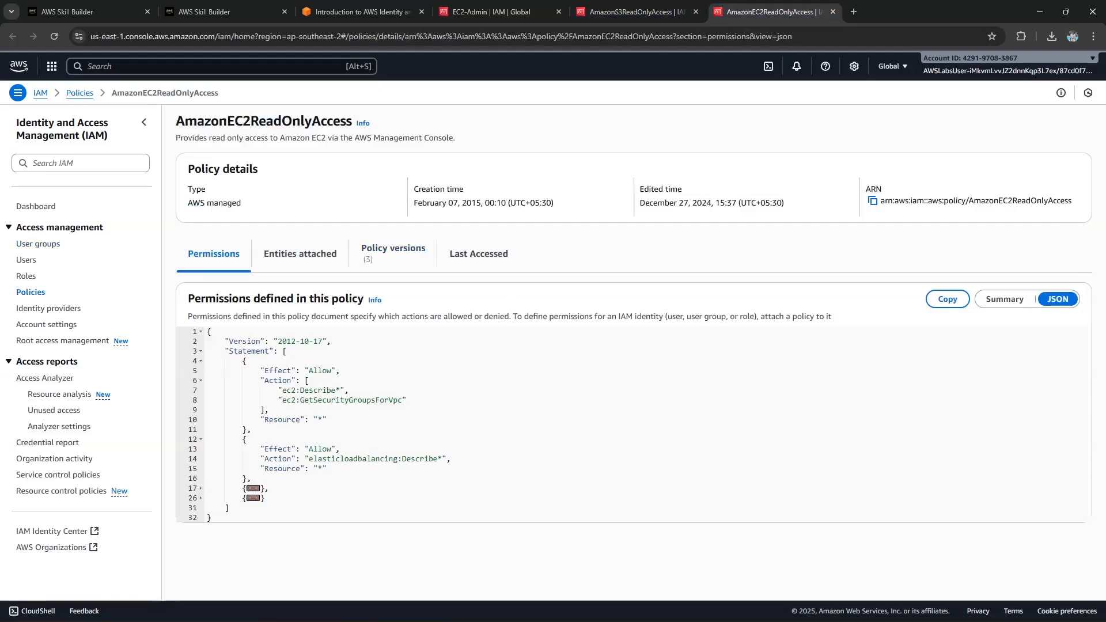
key("ctrl+4")
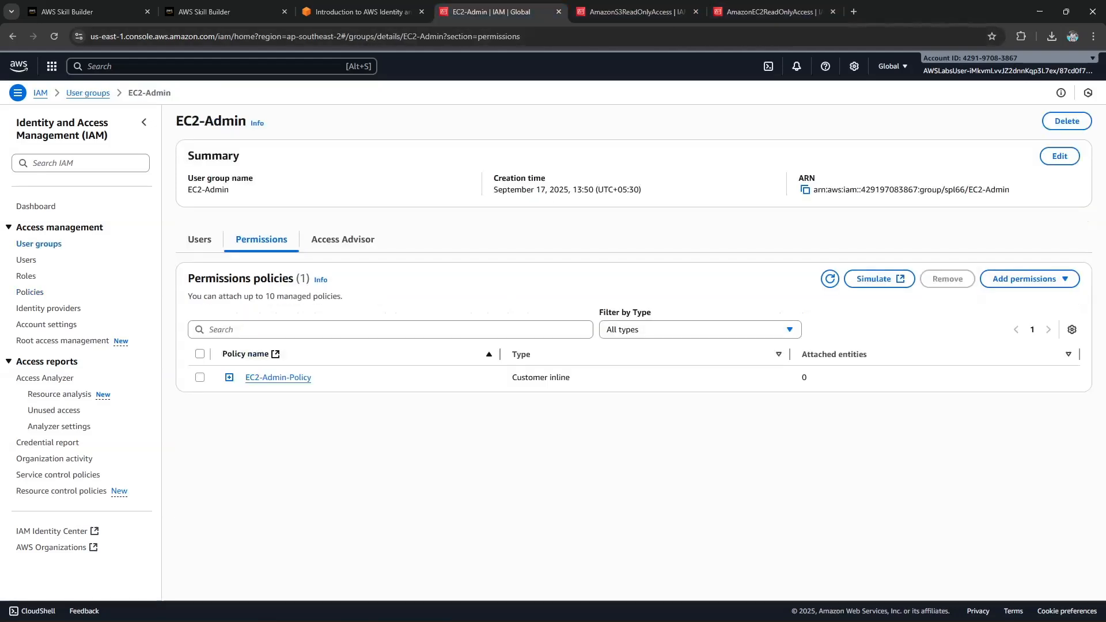
Step: Open EC2-Admin-Policy in the policy editor and consult the lab guide's EC2-Admin instructions while it loads
left_click(278, 377)
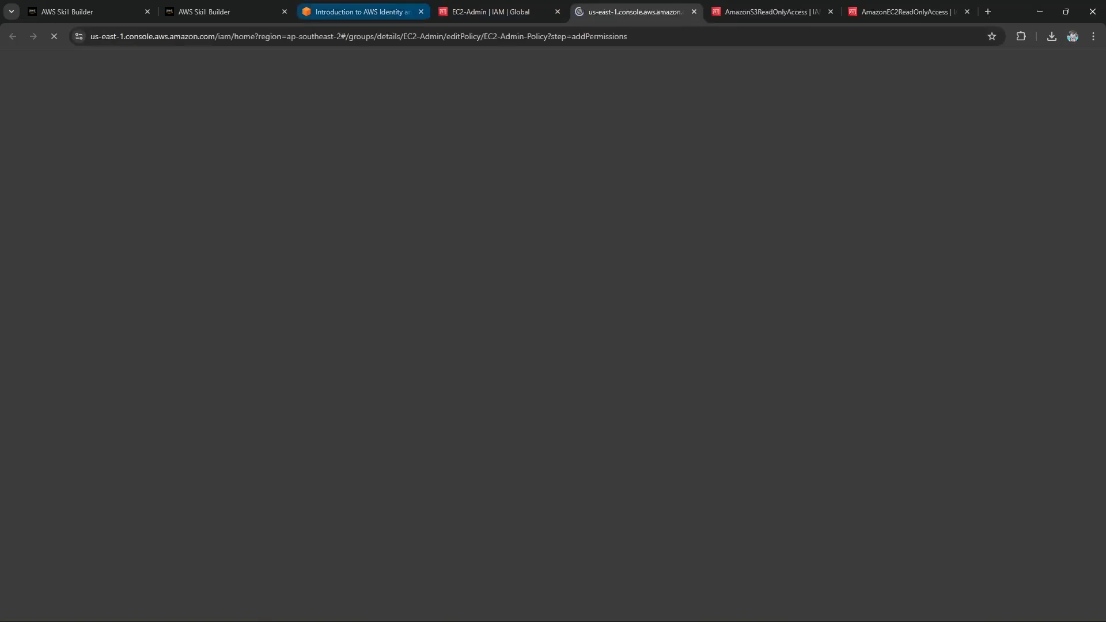
key("ctrl+3")
scroll(538, 357, "down", 1)
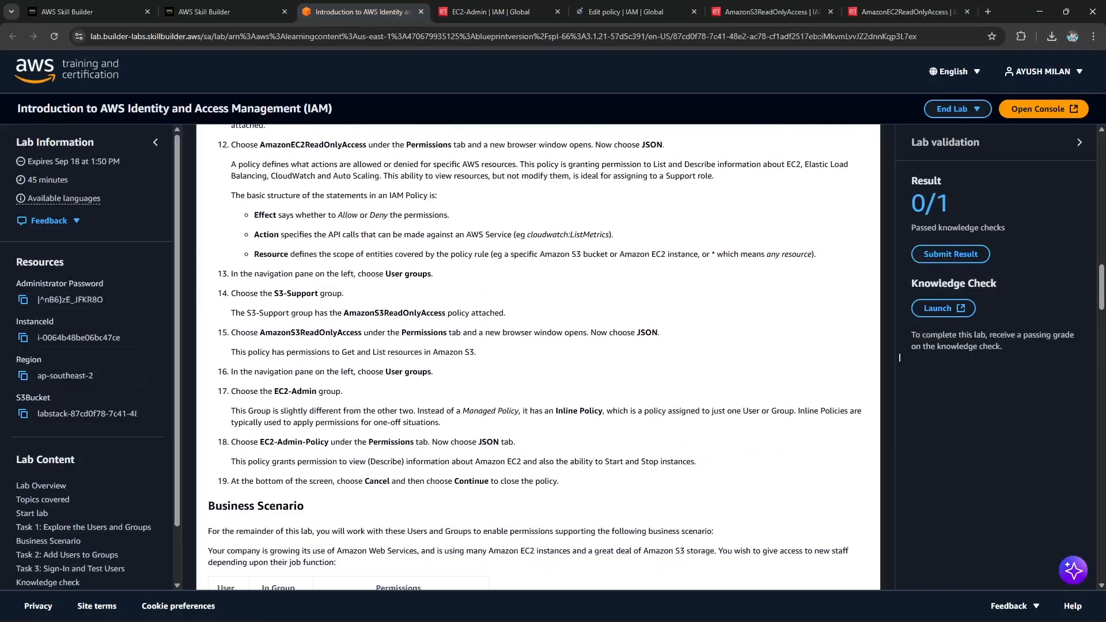
key("ctrl+5")
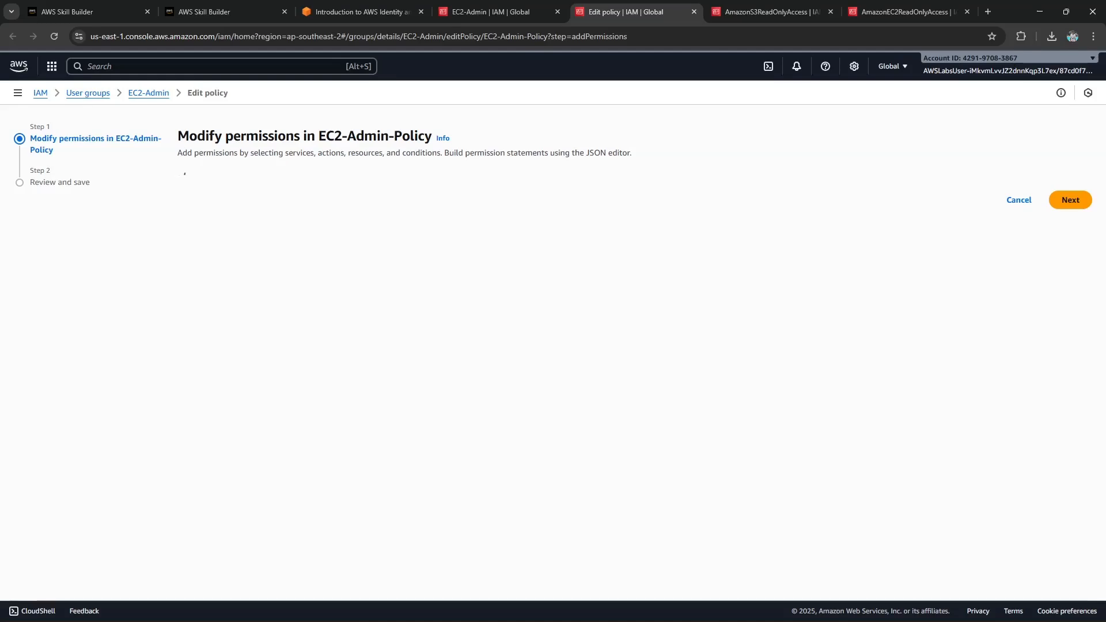
Step: Examine the Action, Resource and Effect entries of every statement in the EC2-Admin-Policy JSON and the notice beneath the editor
left_click(309, 274)
scroll(309, 274, "down", 1)
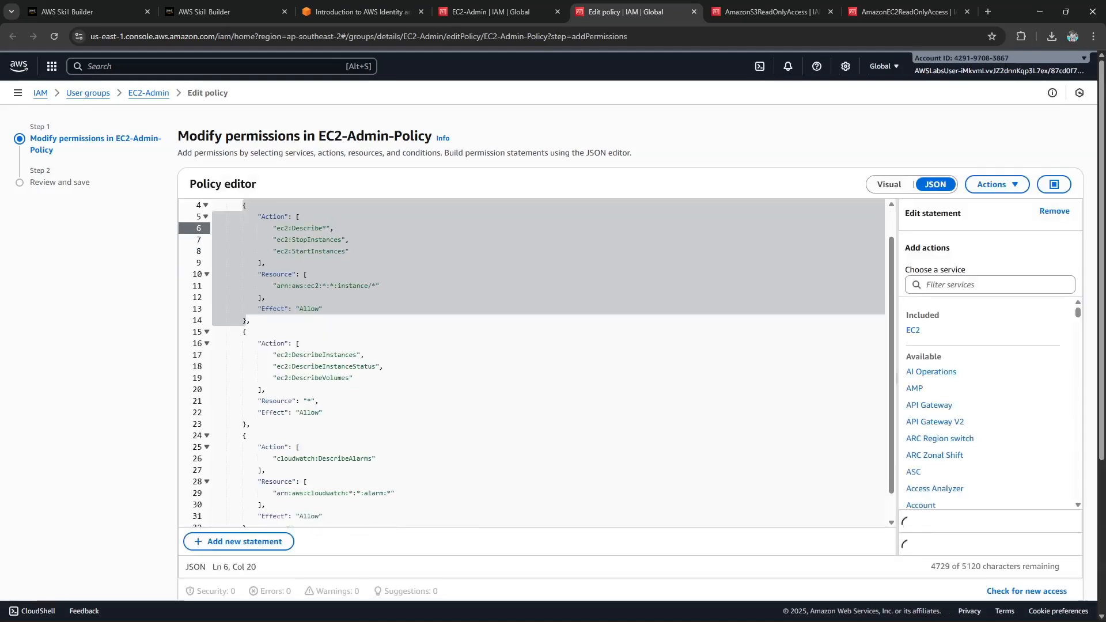
left_click(250, 309)
scroll(536, 317, "up", 1)
scroll(535, 316, "down", 4)
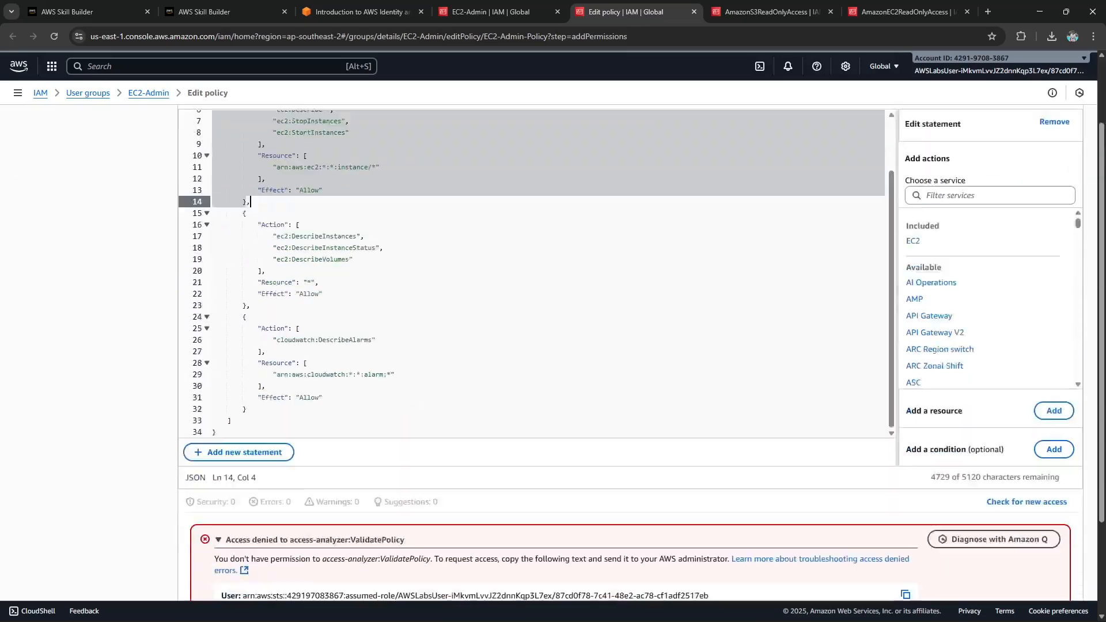
left_click_drag(225, 415, 404, 415)
left_click(397, 519)
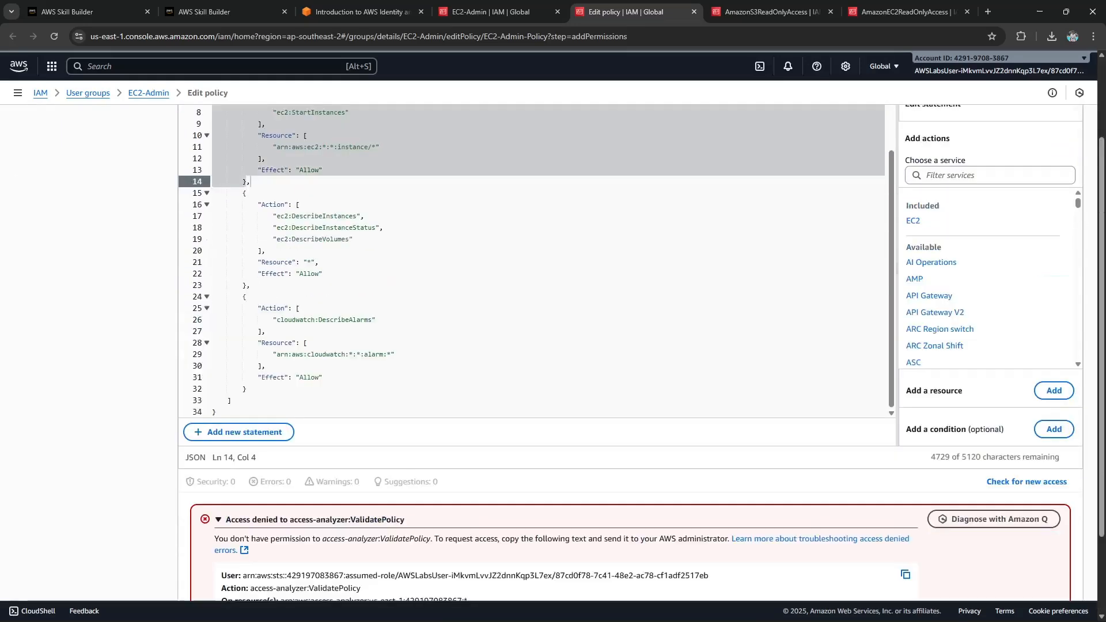
scroll(536, 317, "down", 2)
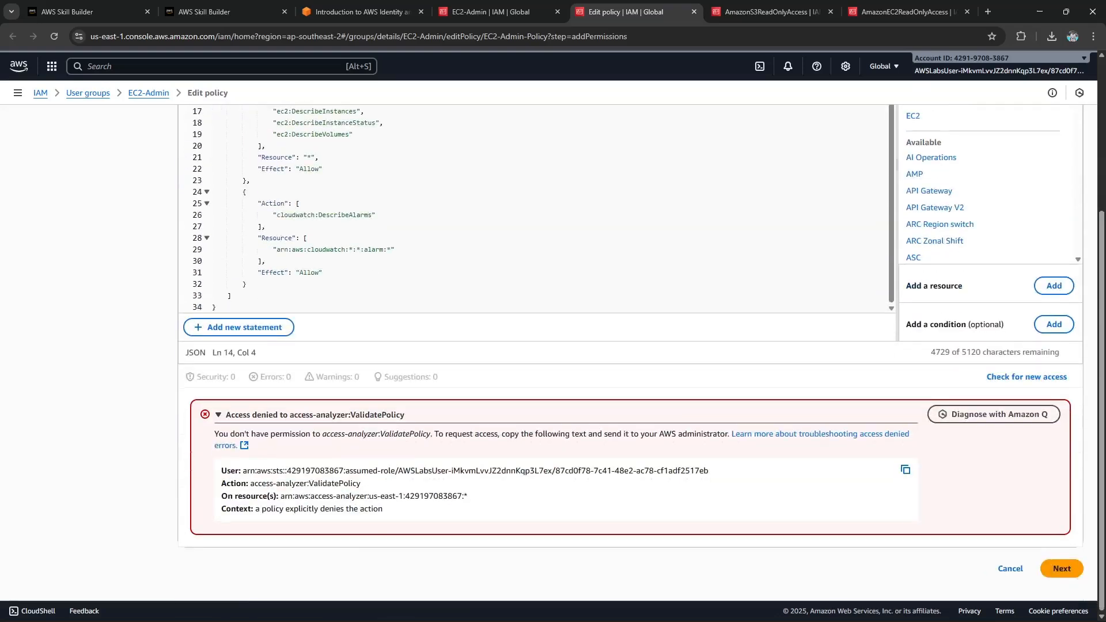
Step: Read the lab guide's note on inline policies and its instruction to view EC2-Admin-Policy as JSON
key("ctrl+3")
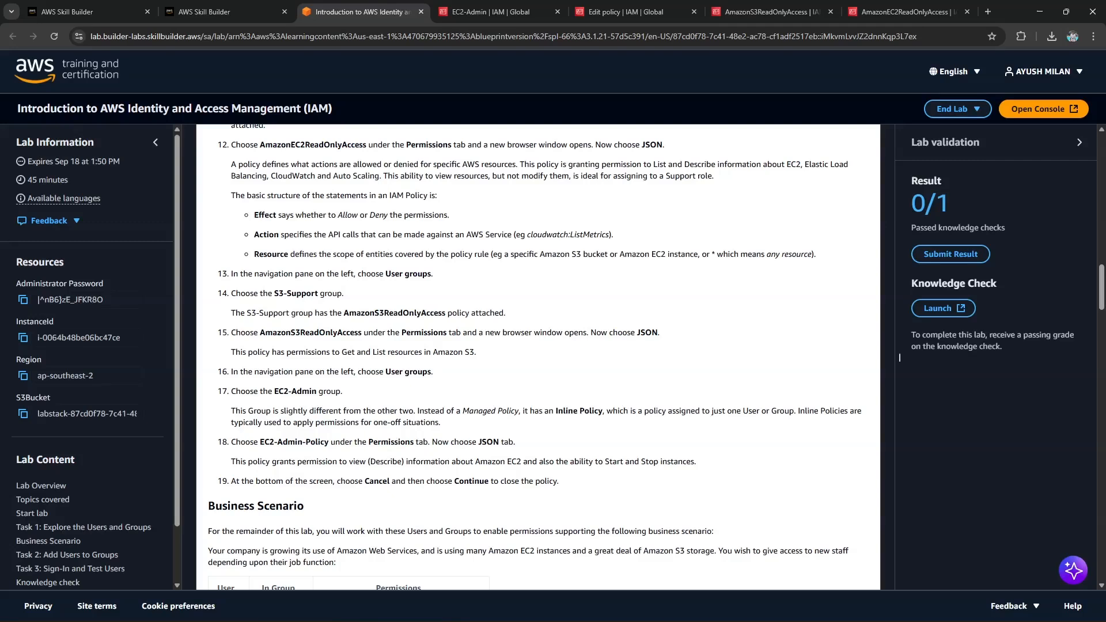
left_click_drag(440, 422, 271, 410)
left_click(899, 357)
left_click_drag(260, 441, 324, 441)
left_click_drag(437, 442, 498, 442)
Step: Return to the EC2-Admin-Policy editor by way of the EC2-Admin group page and review the JSON statements again
left_click(489, 11)
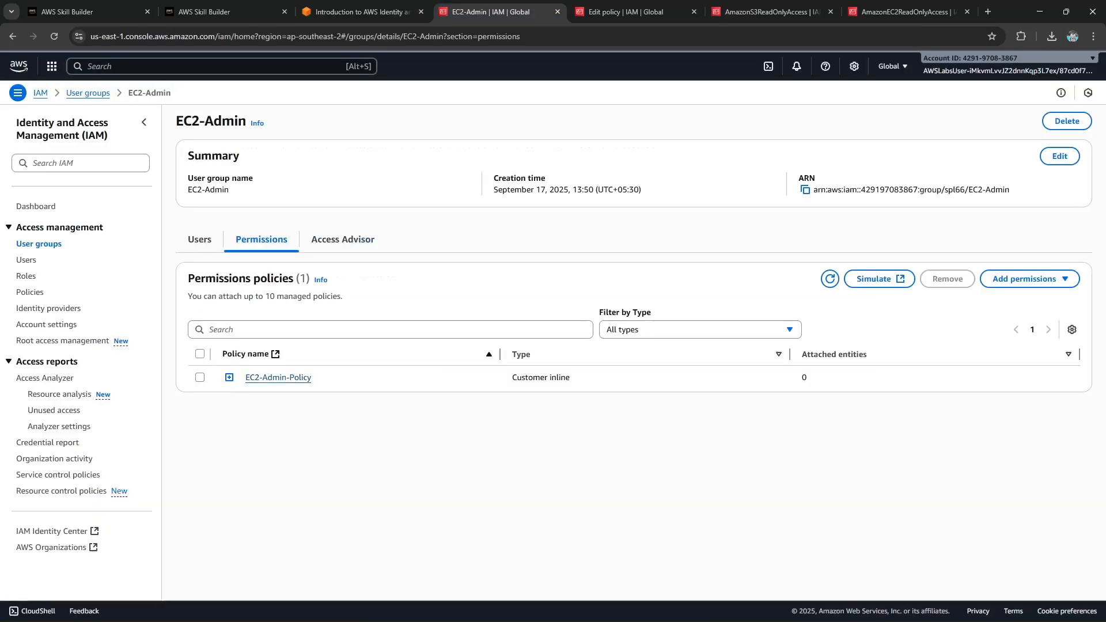
left_click(628, 12)
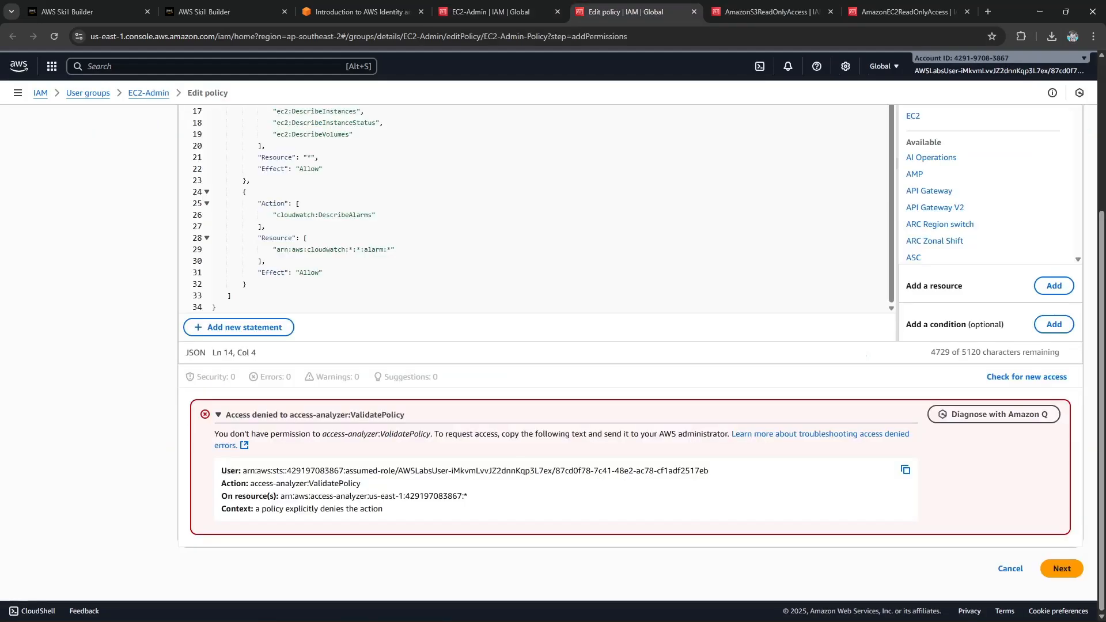
scroll(536, 346, "up", 5)
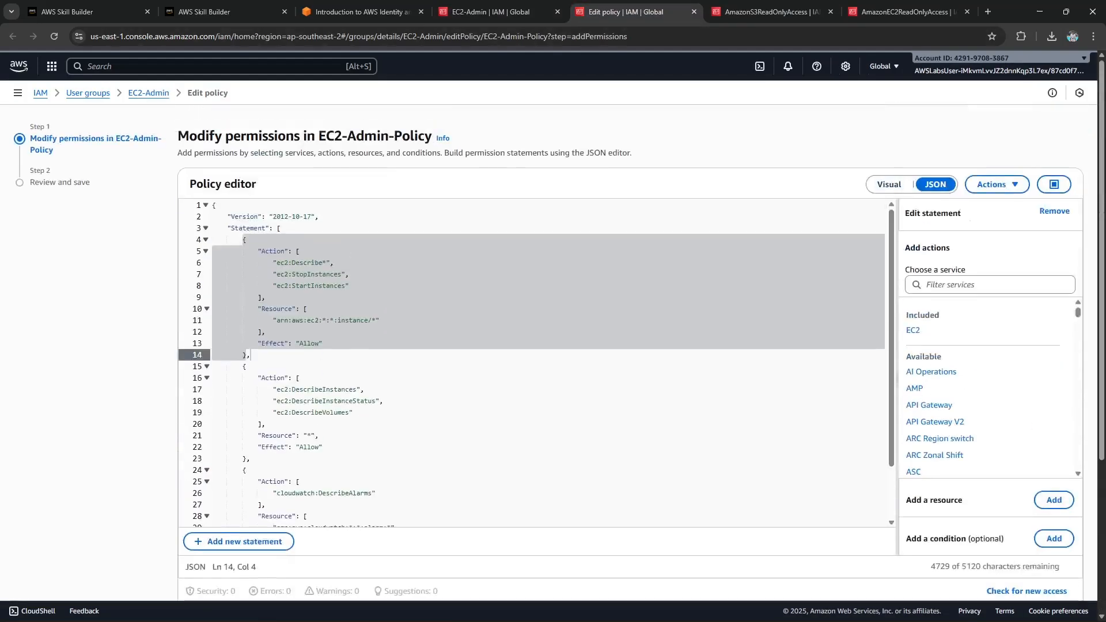
scroll(536, 345, "down", 3)
scroll(535, 346, "up", 3)
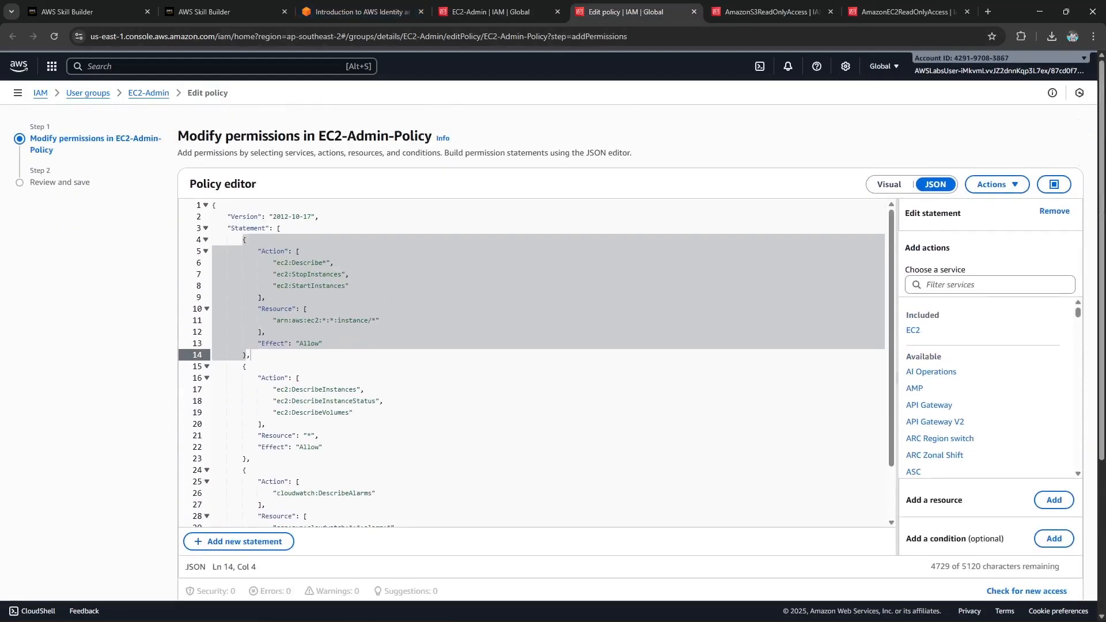
Step: Read the lab guide's description of what EC2-Admin-Policy grants and its instruction for closing the policy
left_click(357, 11)
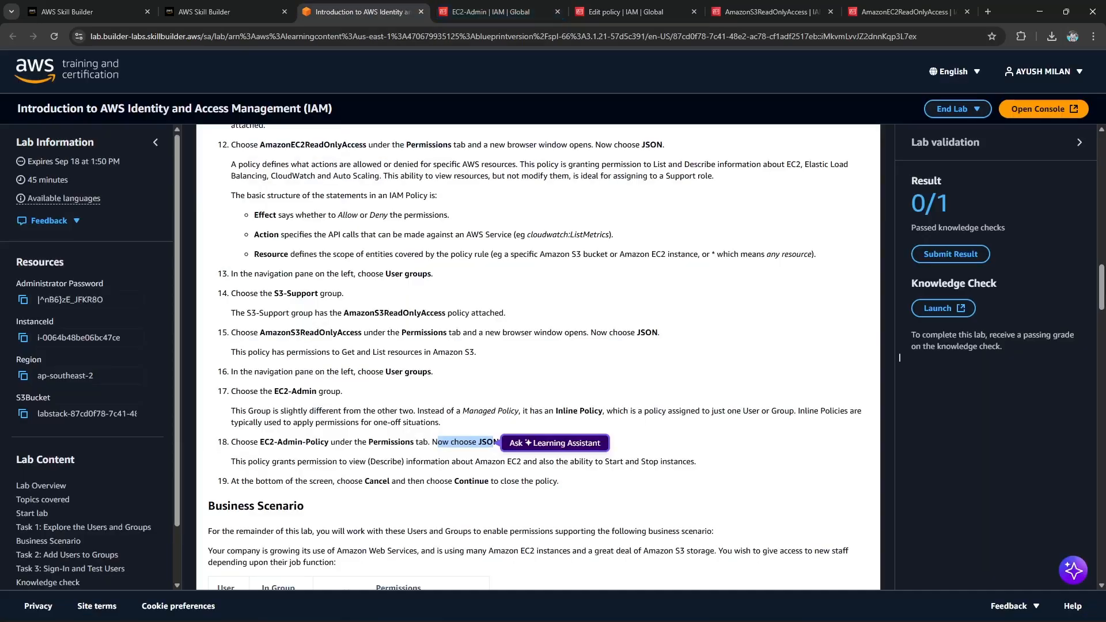
left_click_drag(257, 462, 696, 461)
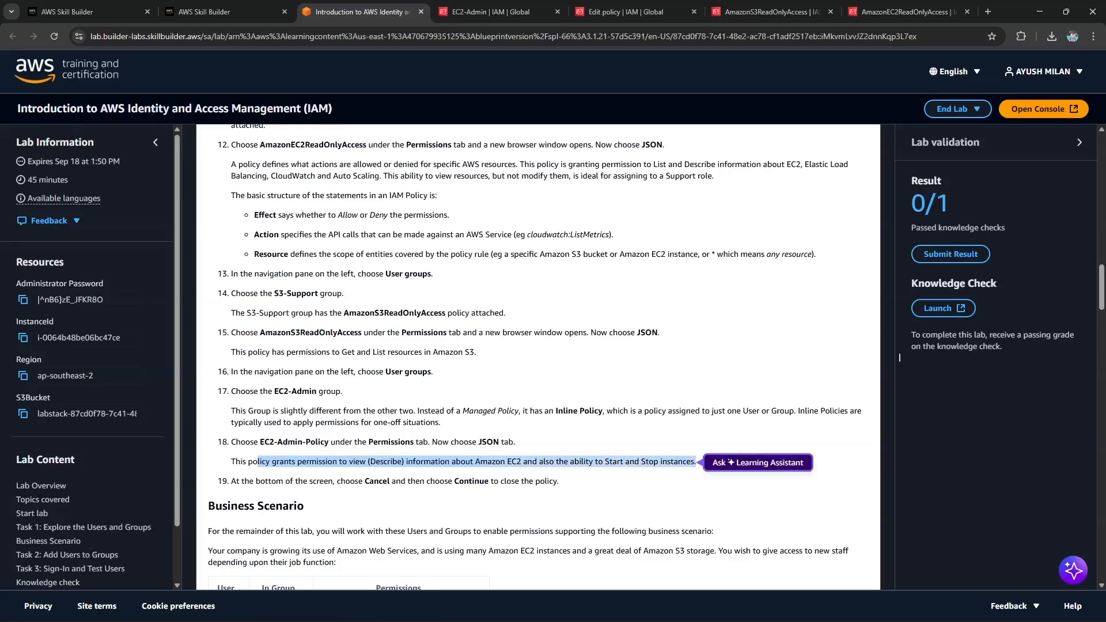
scroll(899, 357, "down", 1)
left_click_drag(258, 423, 559, 423)
left_click(559, 423)
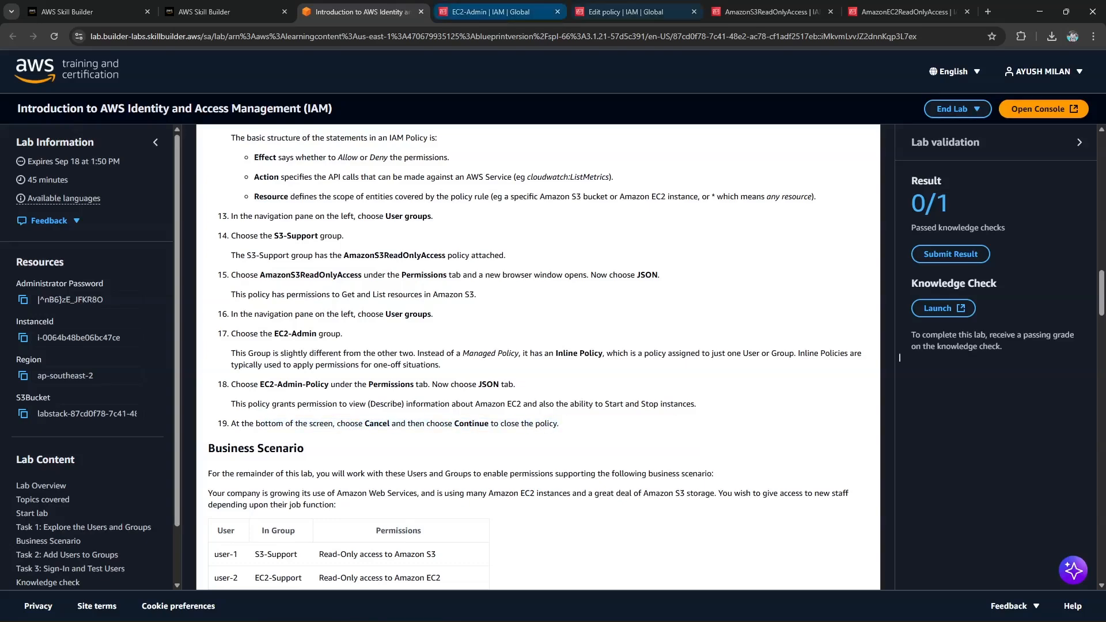
Step: Cancel editing EC2-Admin-Policy and confirm leaving the page without saving changes
left_click(628, 11)
scroll(535, 230, "down", 5)
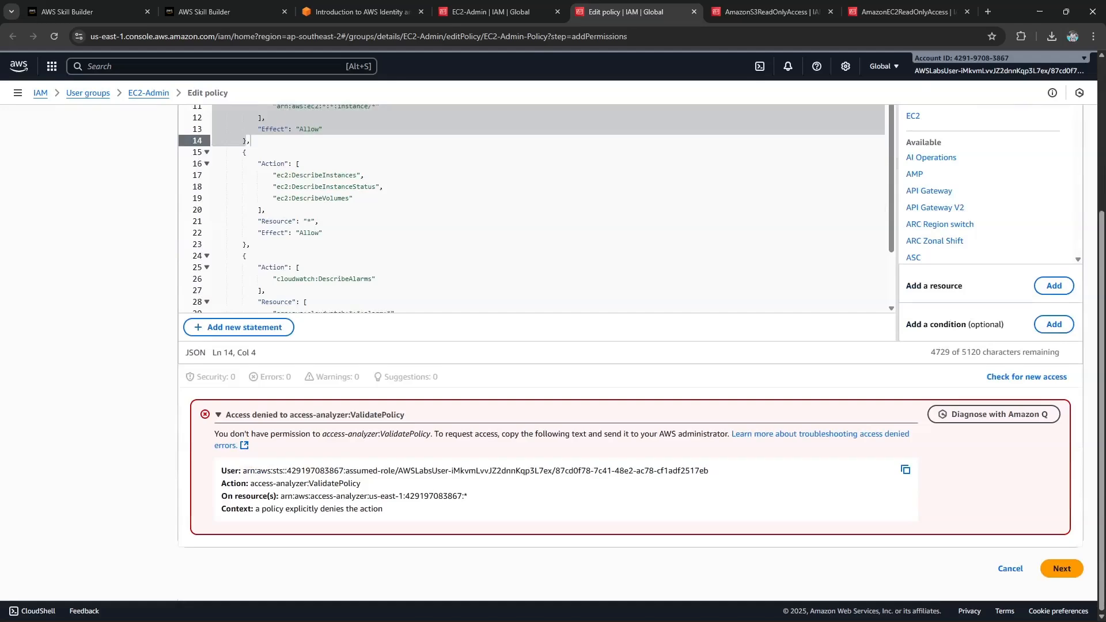
left_click(1010, 568)
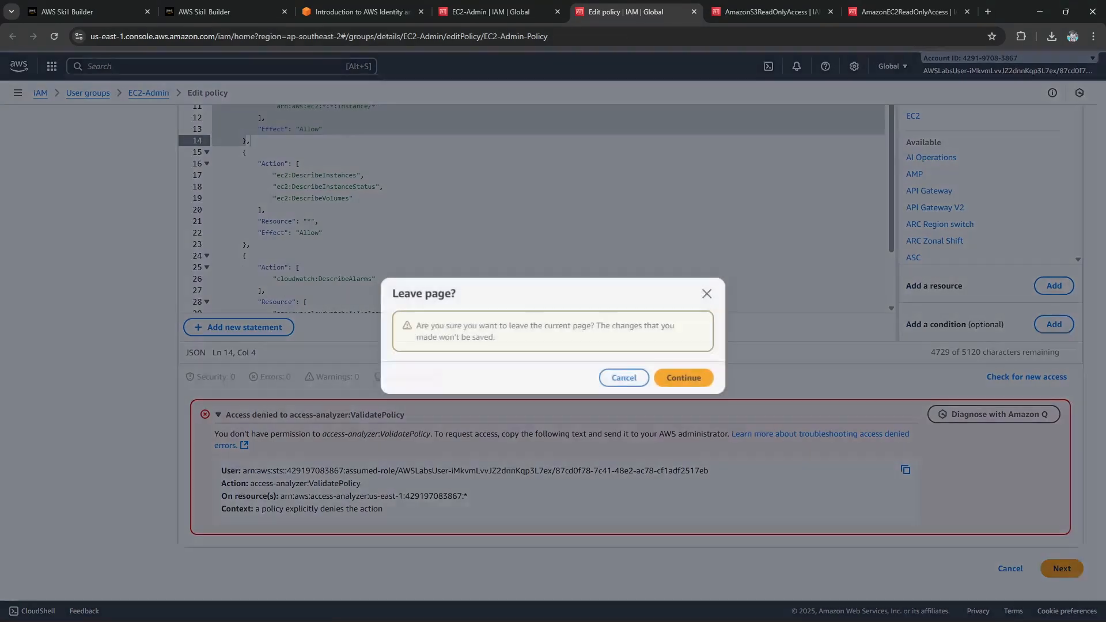
left_click(684, 377)
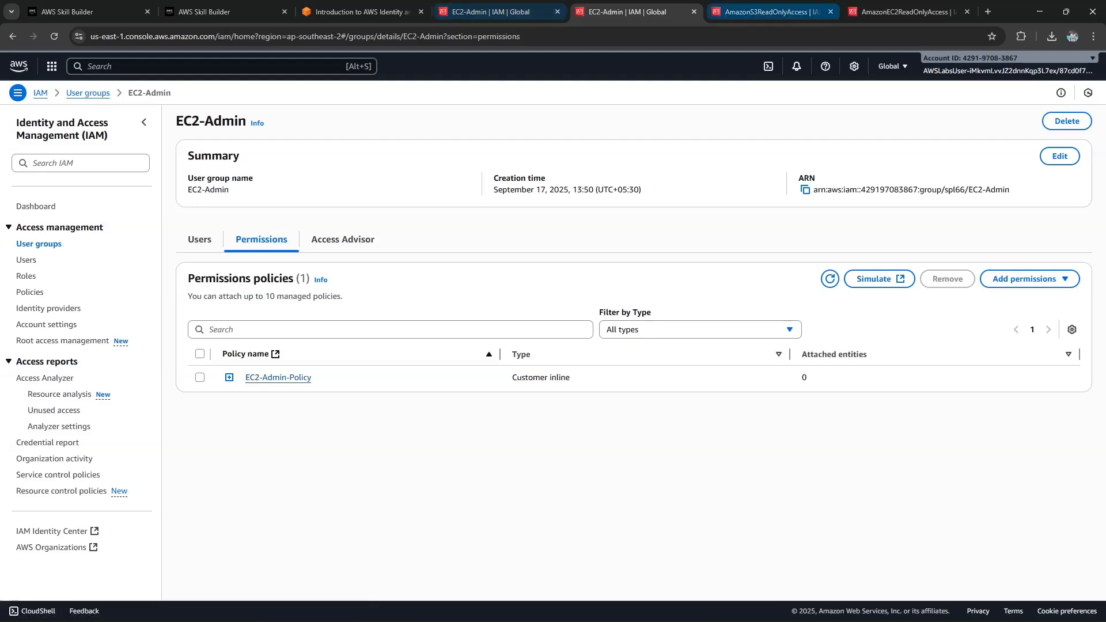
Step: Close the AmazonS3ReadOnlyAccess and AmazonEC2ReadOnlyAccess policy pages
left_click(771, 12)
left_click(830, 12)
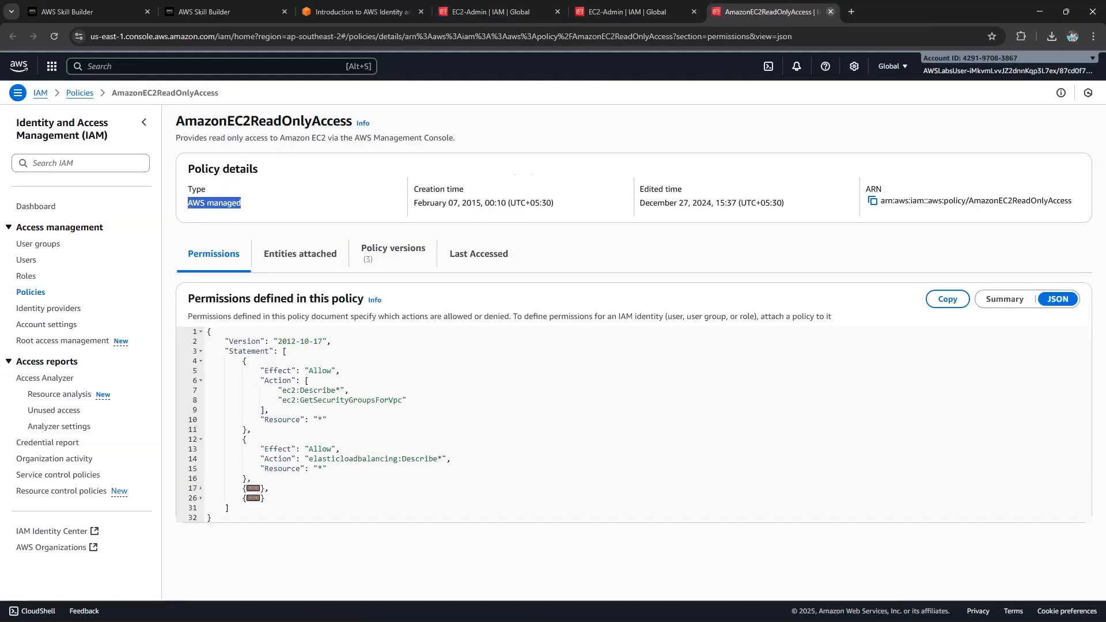
left_click(830, 11)
Step: Read the lab guide's Business Scenario section, including the table of users, groups and permissions
left_click(357, 11)
scroll(536, 357, "down", 3)
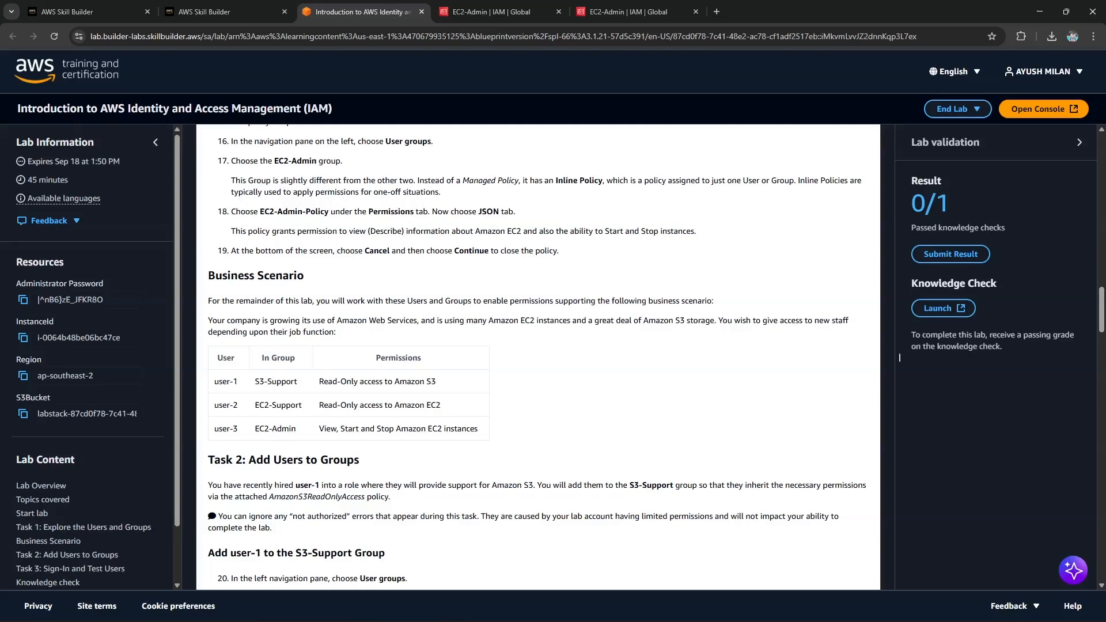
left_click_drag(437, 300, 713, 300)
left_click(899, 357)
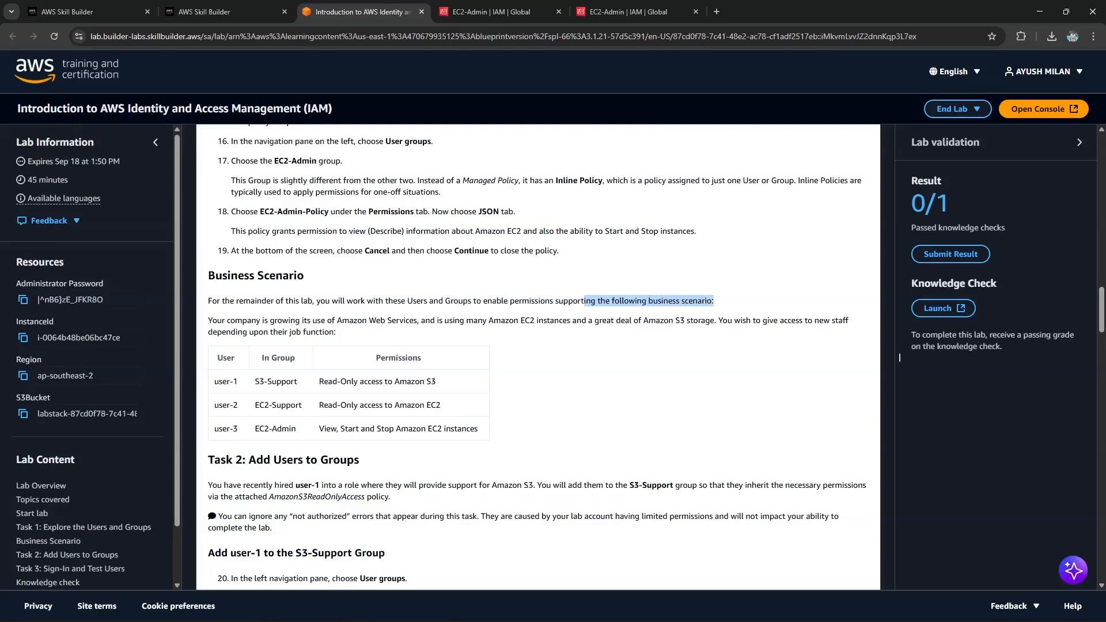
left_click(899, 357)
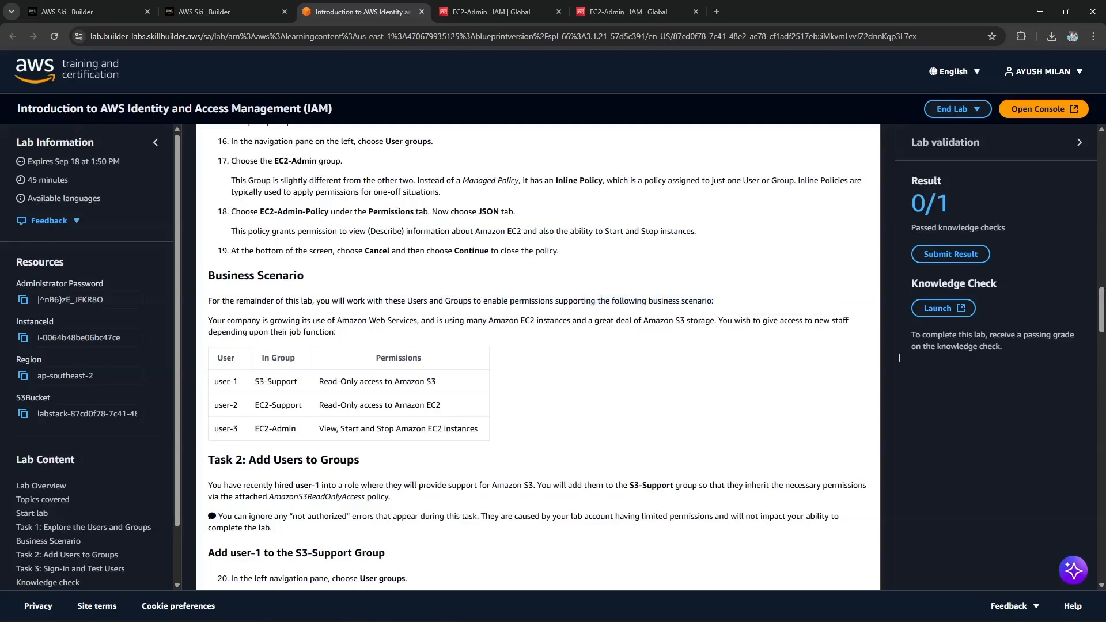
Step: Go through the Business Scenario paragraph and the group and permissions assigned to user-1, user-2 and user-3 in its table
left_click_drag(256, 321, 405, 320)
left_click(405, 320)
left_click_drag(268, 331, 336, 332)
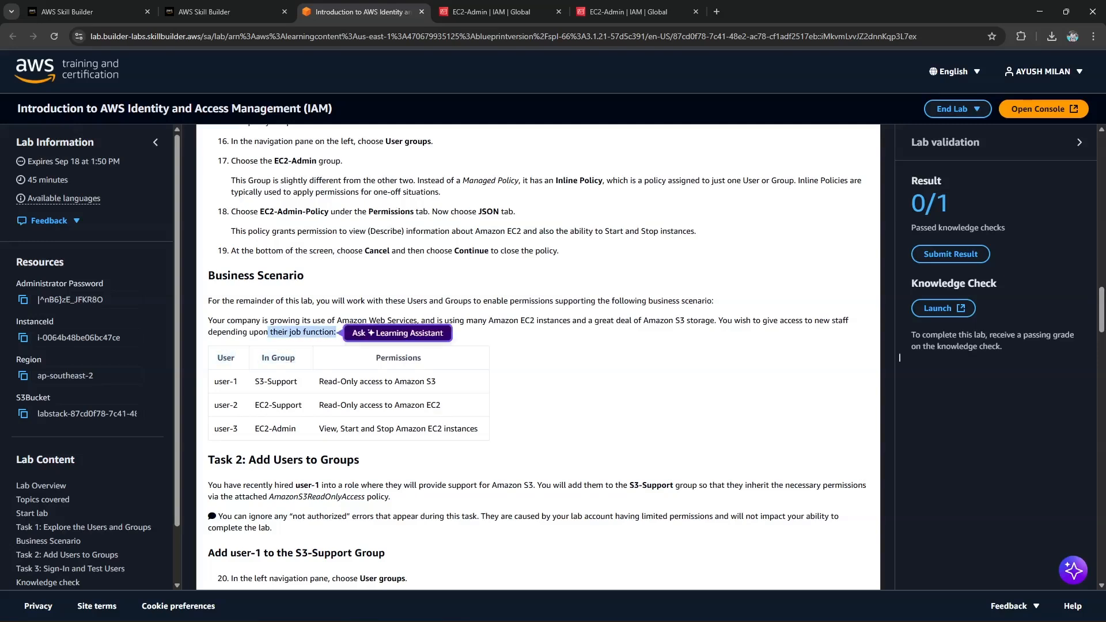
left_click(899, 357)
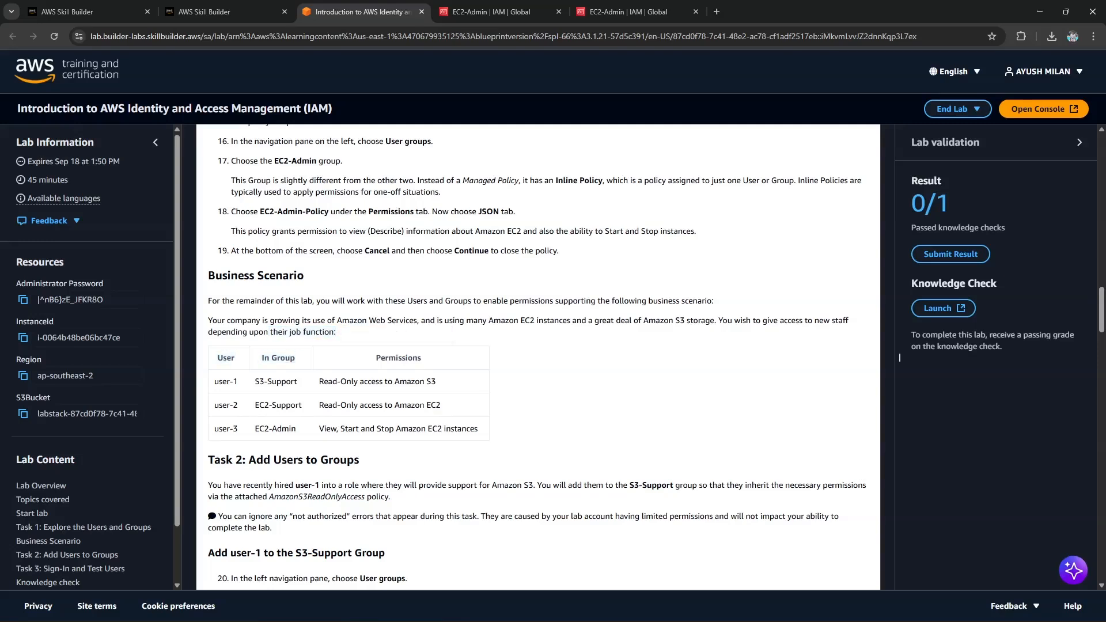
double_click(899, 357)
left_click(899, 357)
left_click_drag(259, 381, 297, 382)
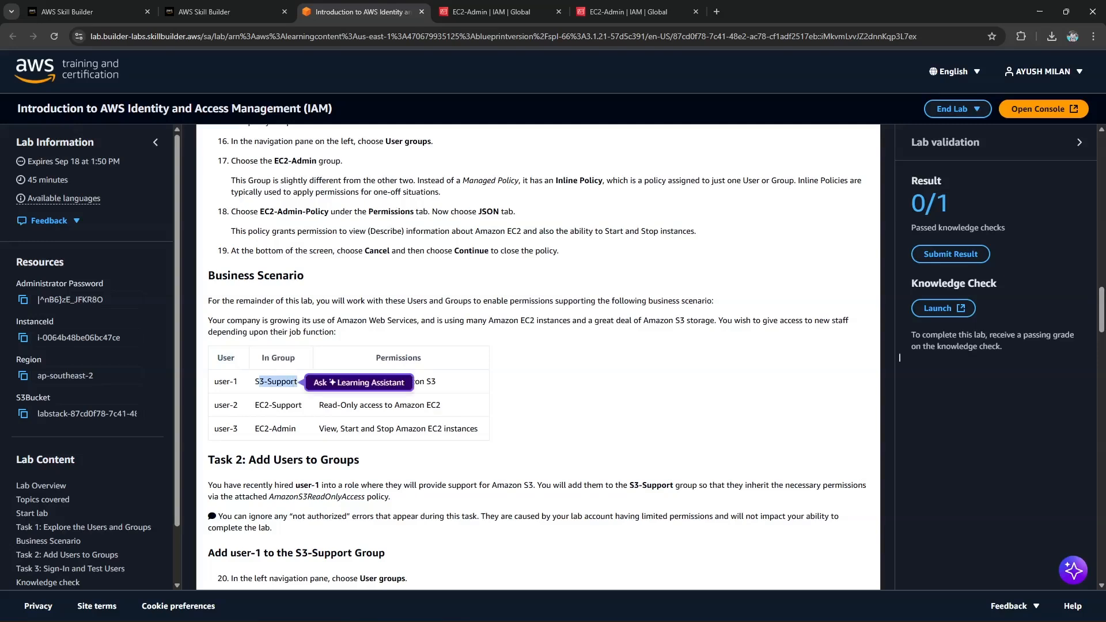
left_click_drag(215, 405, 237, 405)
left_click(899, 358)
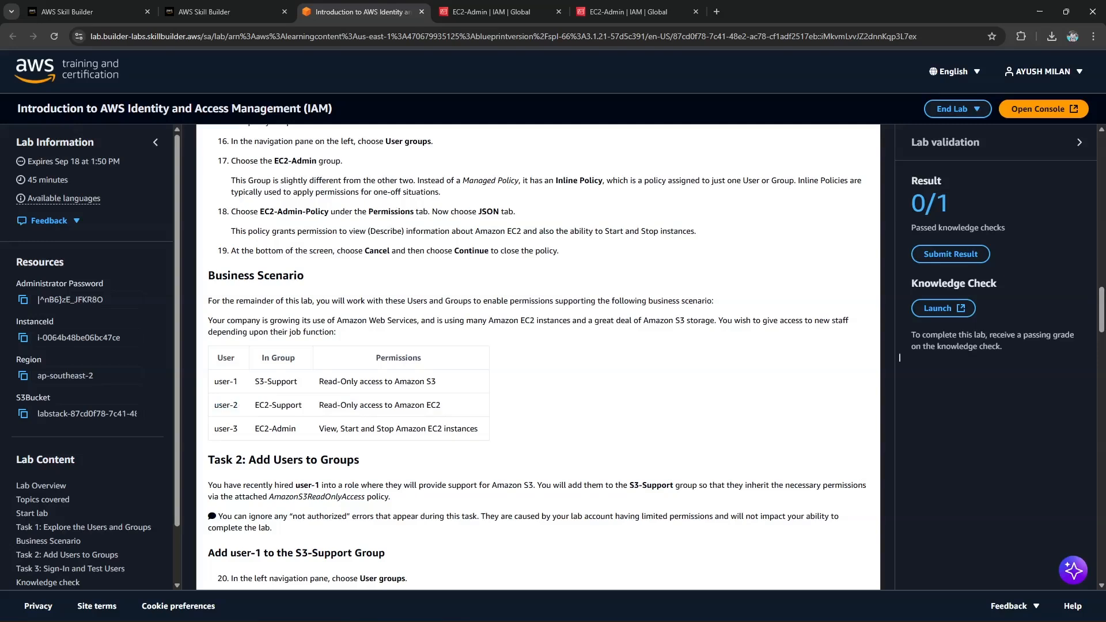
left_click_drag(323, 382, 435, 382)
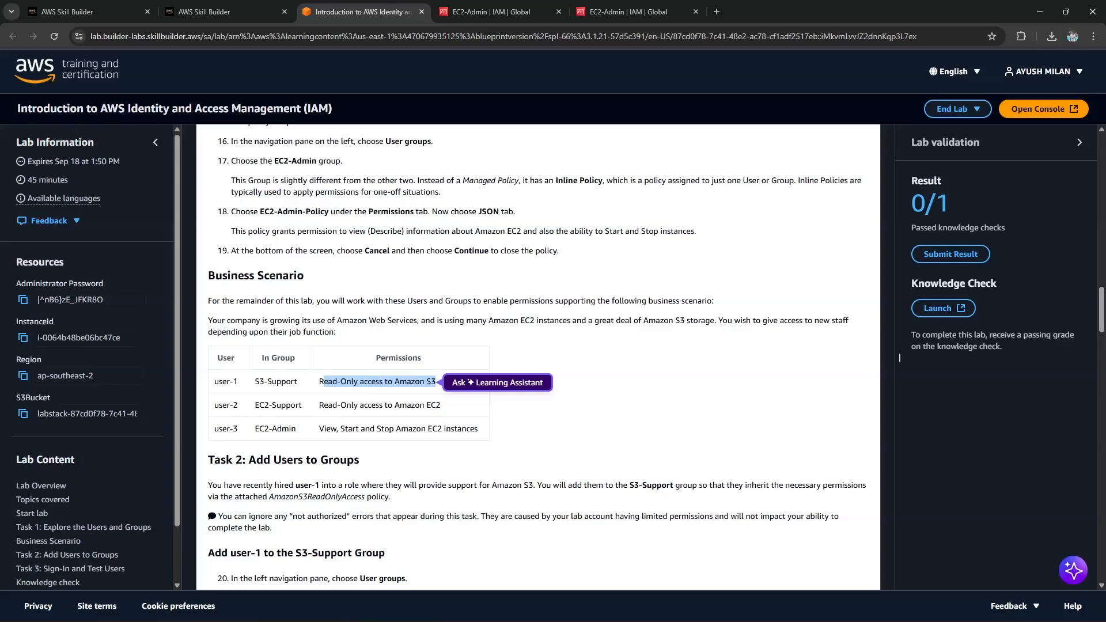
left_click_drag(395, 428, 479, 428)
left_click(535, 459)
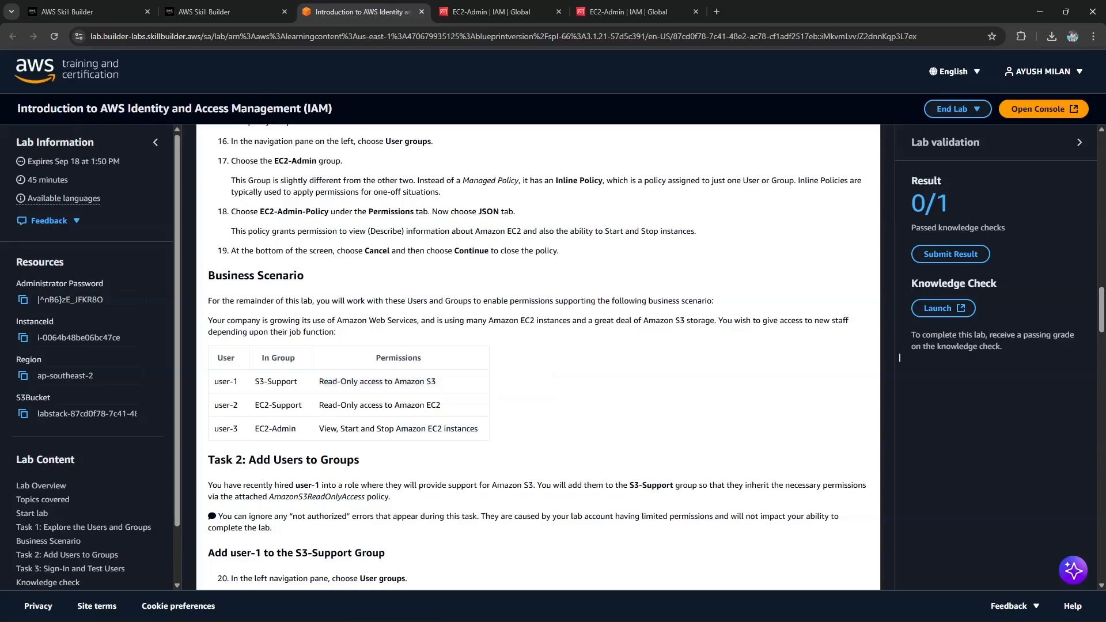
Step: Read the introduction to Task 2: Add Users to Groups and its instructions for adding user-1 to the S3-Support group
scroll(538, 404, "down", 2)
scroll(899, 357, "up", 2)
scroll(899, 357, "down", 2)
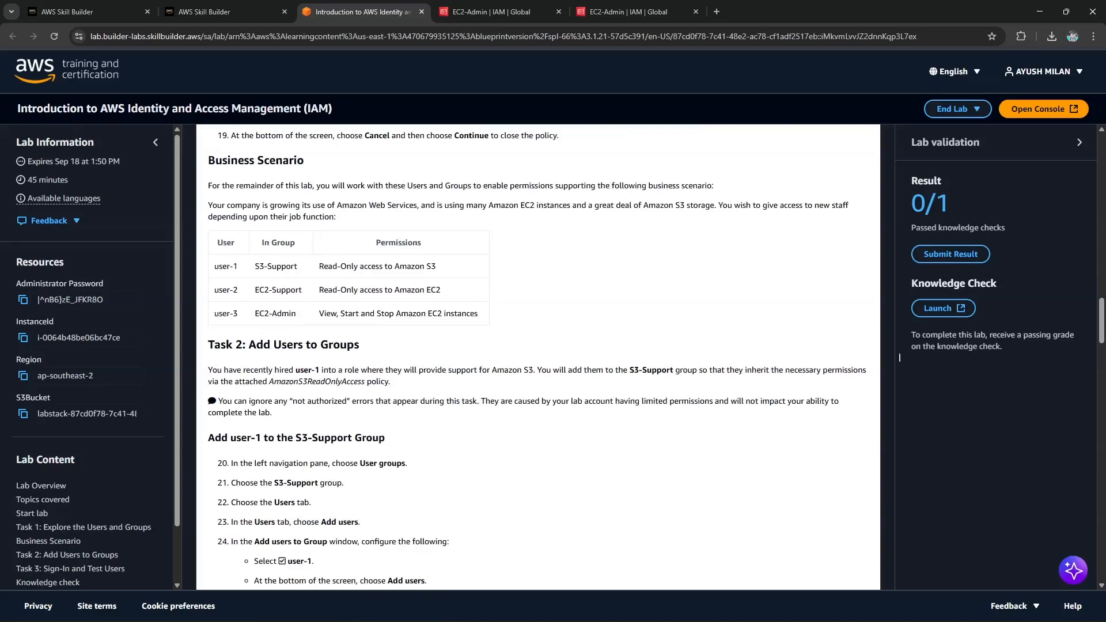
scroll(899, 357, "down", 1)
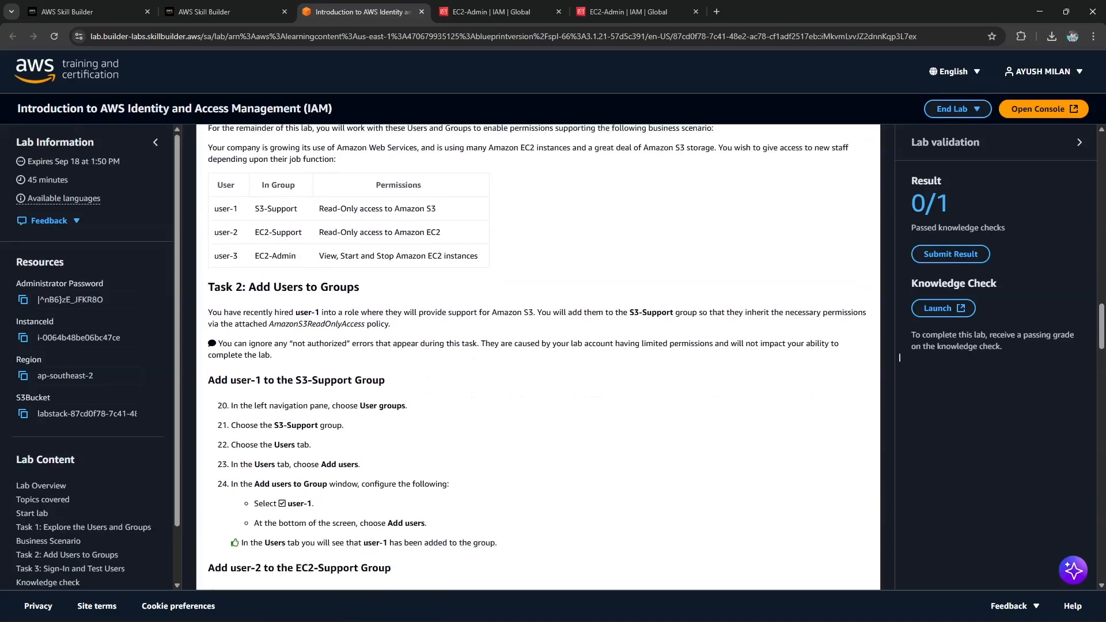
left_click_drag(249, 287, 363, 288)
left_click(369, 293)
scroll(899, 357, "down", 1)
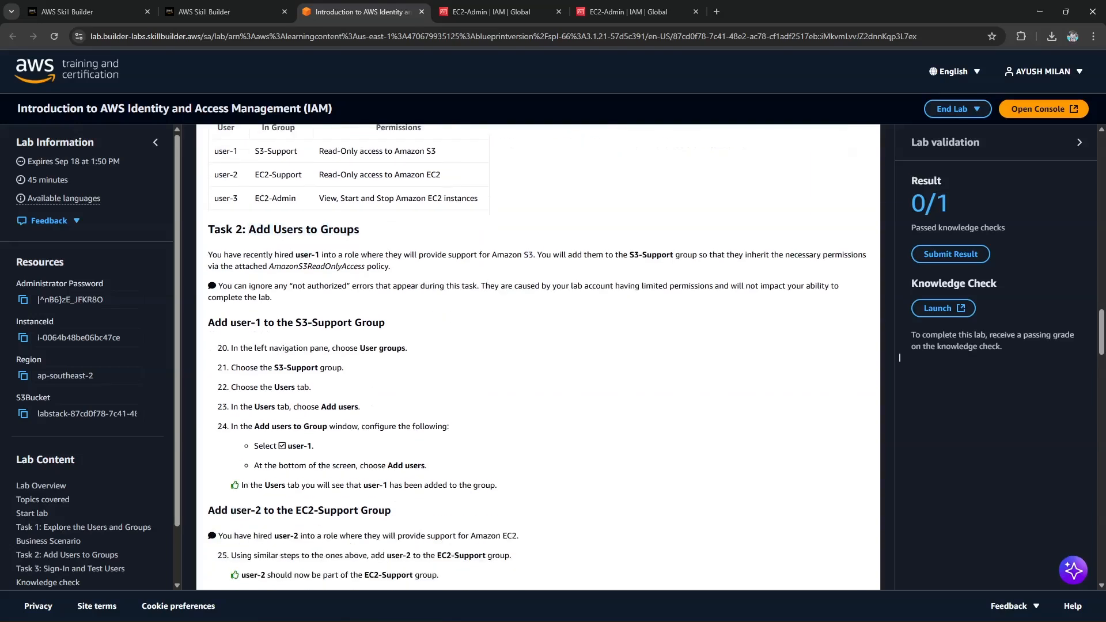
Step: Switch to the IAM console and open the S3-Support user group, checking the lab guide's Task 2 instructions along the way
left_click(490, 12)
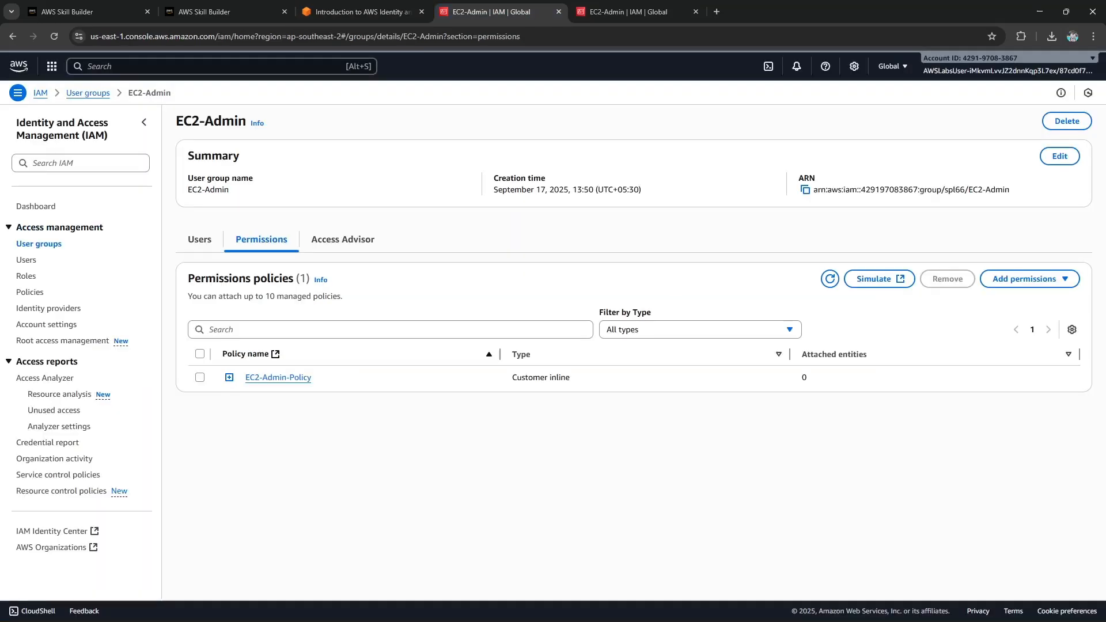
left_click(39, 244)
left_click(363, 11)
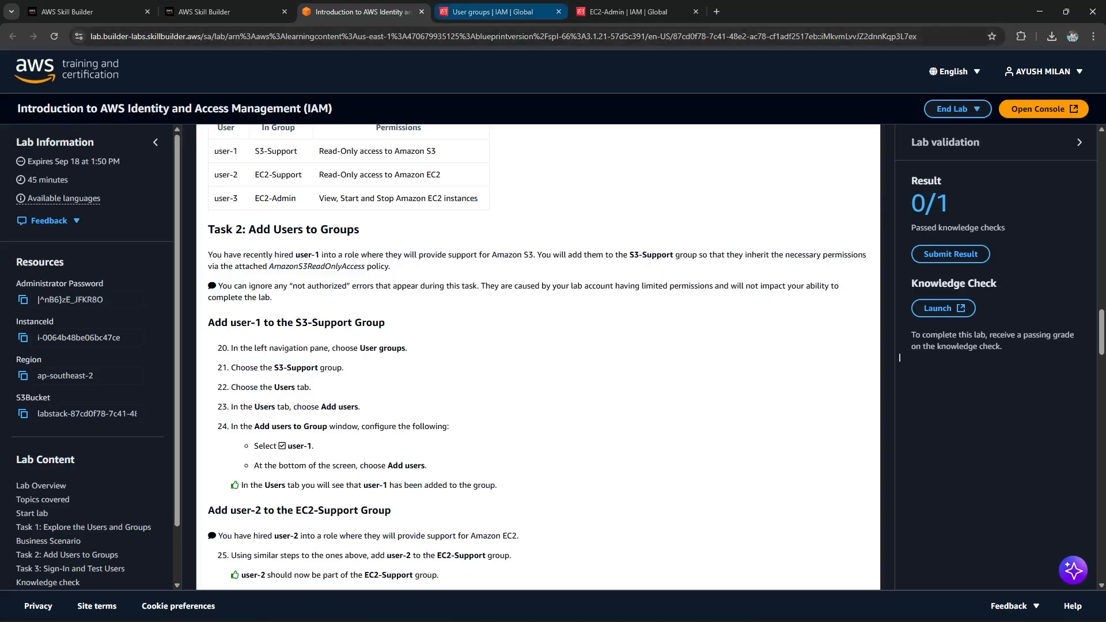
left_click(492, 11)
left_click(231, 252)
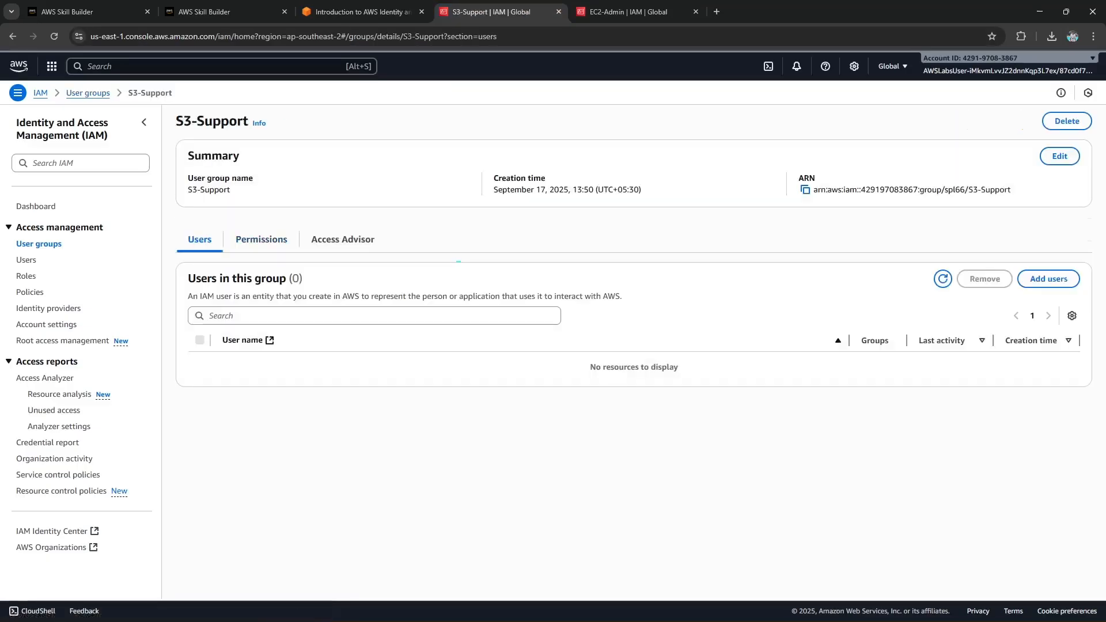
left_click(362, 11)
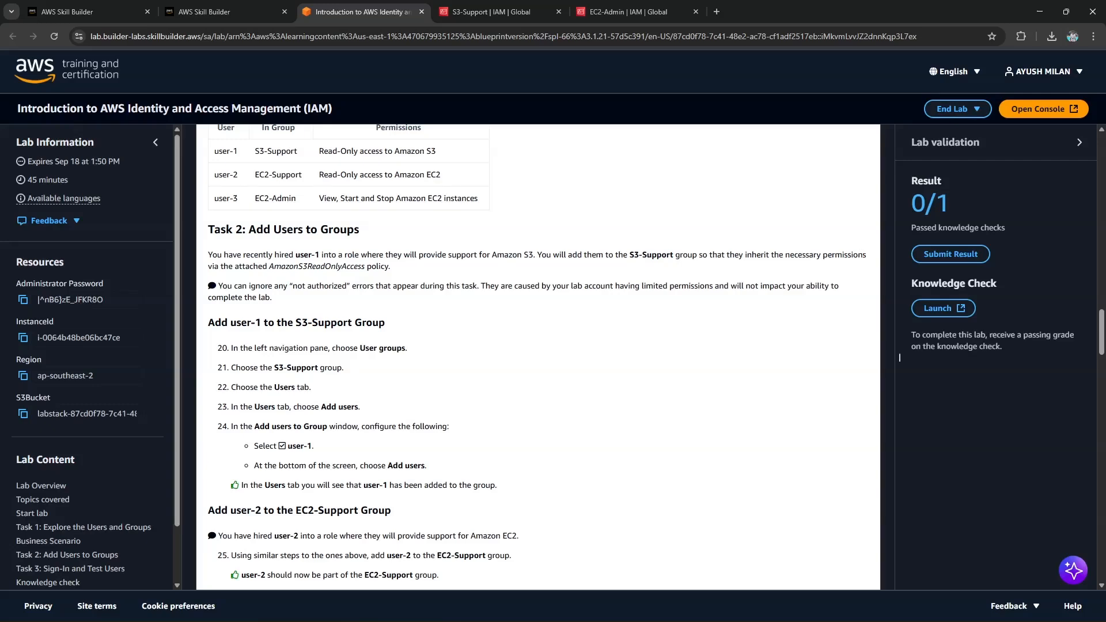
left_click(492, 12)
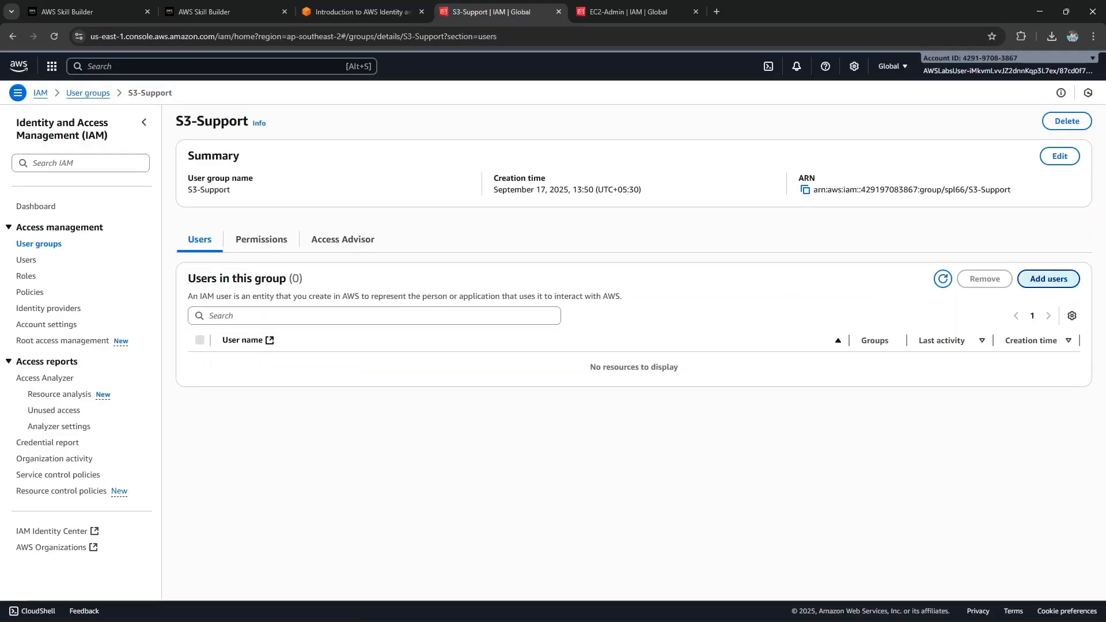
Step: Add user-1 to the S3-Support group, checking the user's assignment in the lab guide's Business Scenario table
left_click(1048, 279)
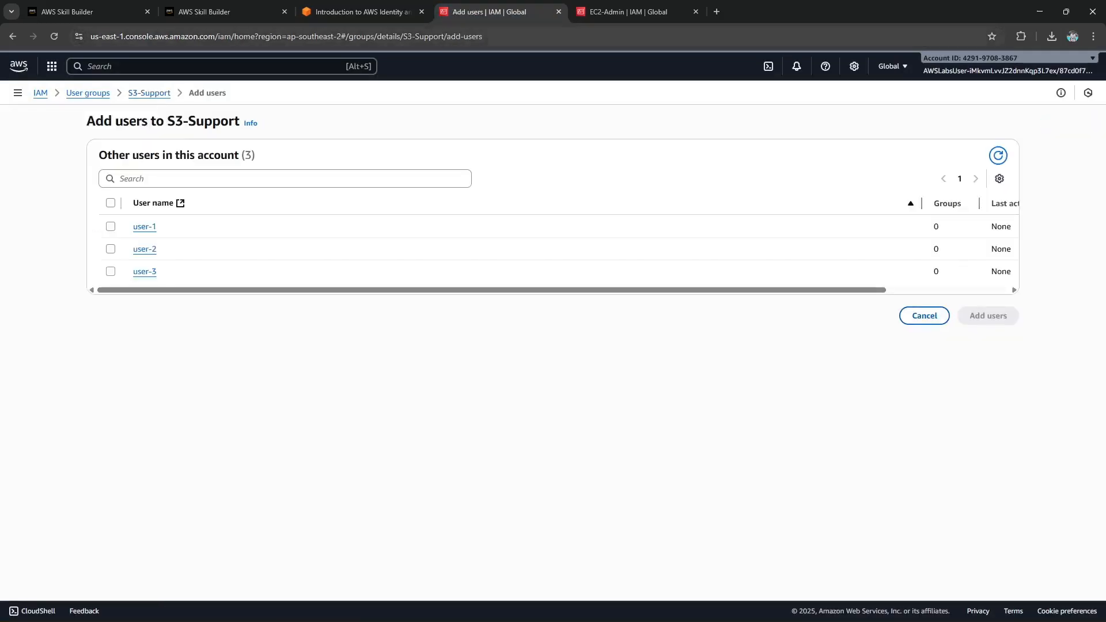
left_click(362, 11)
scroll(899, 357, "up", 1)
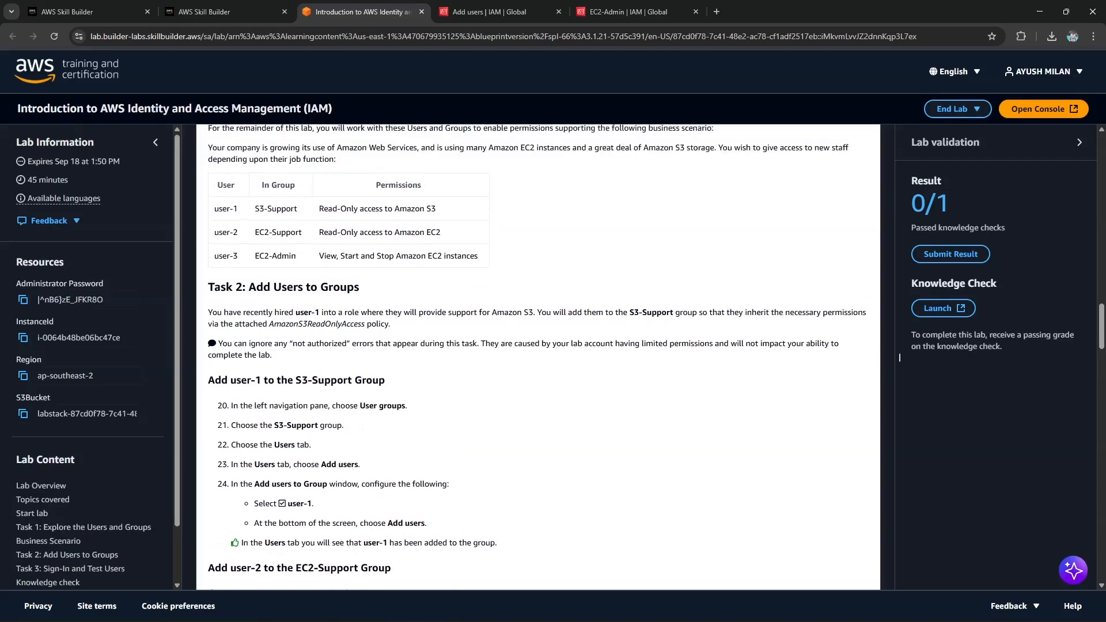
left_click_drag(214, 209, 238, 210)
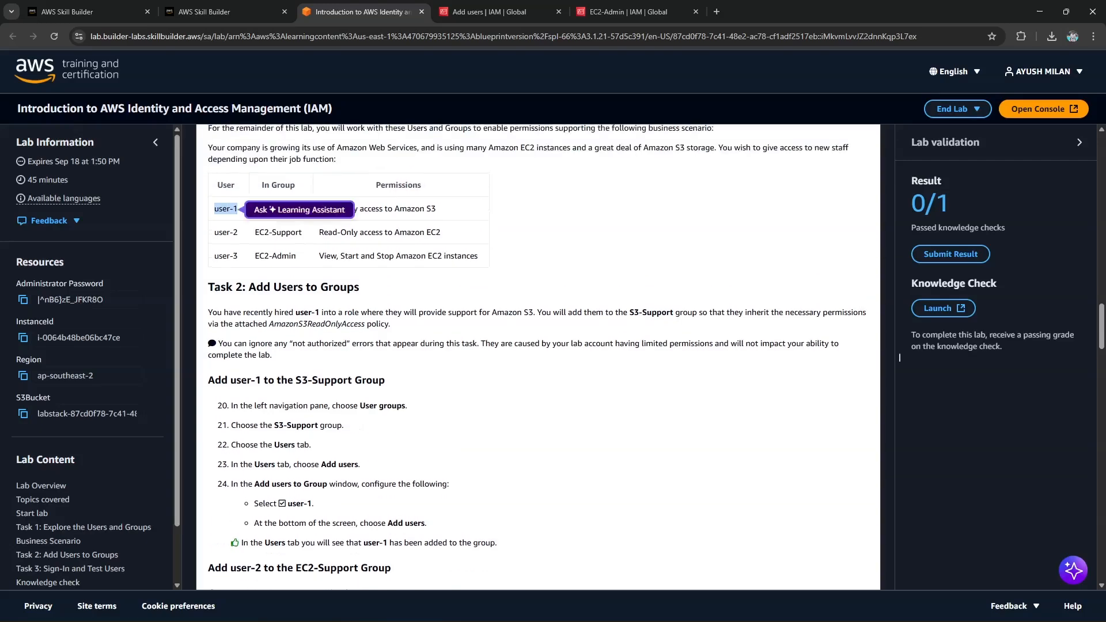
scroll(238, 209, "down", 1)
key("ctrl+Tab")
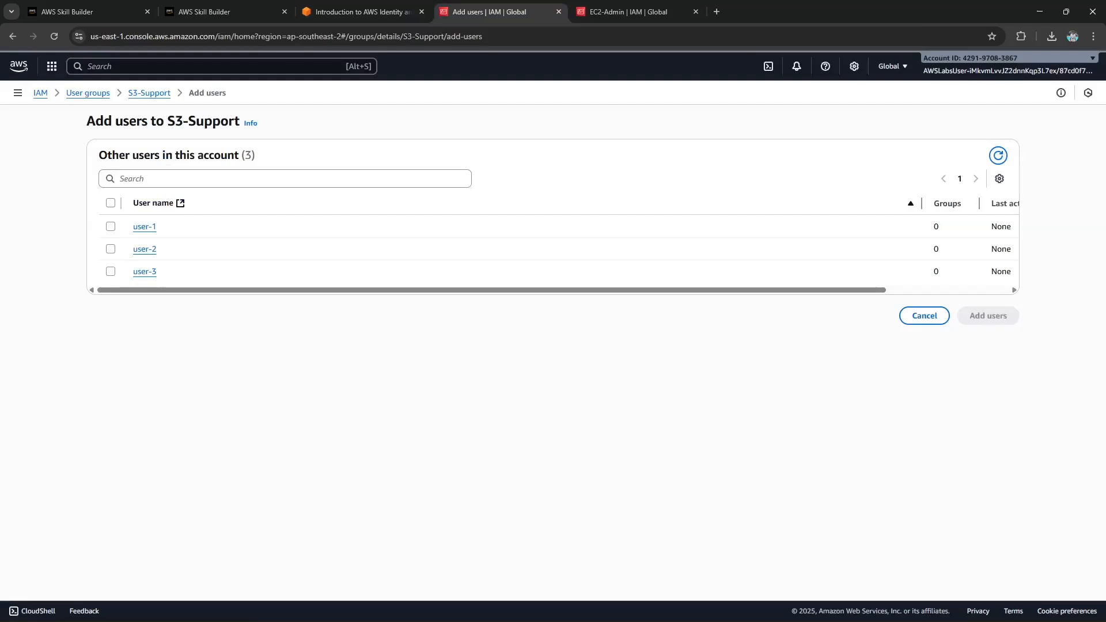
left_click(110, 227)
left_click(988, 316)
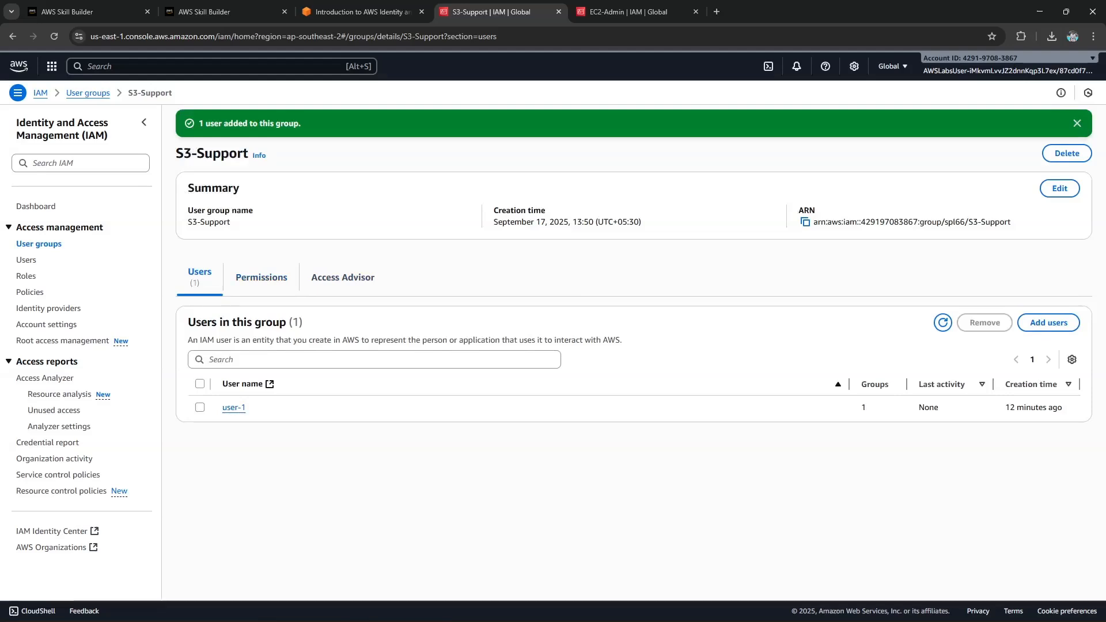
left_click_drag(176, 153, 249, 153)
Step: Check the lab guide's next group assignment and add user-2 to the EC2-Support group in the IAM console
left_click(362, 11)
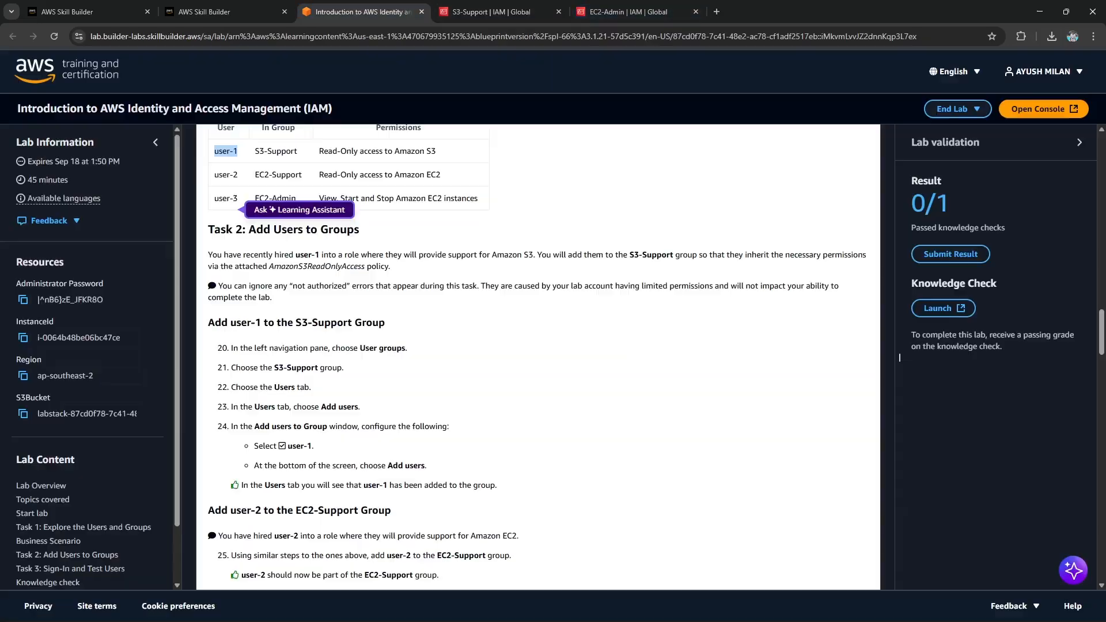
scroll(899, 357, "down", 2)
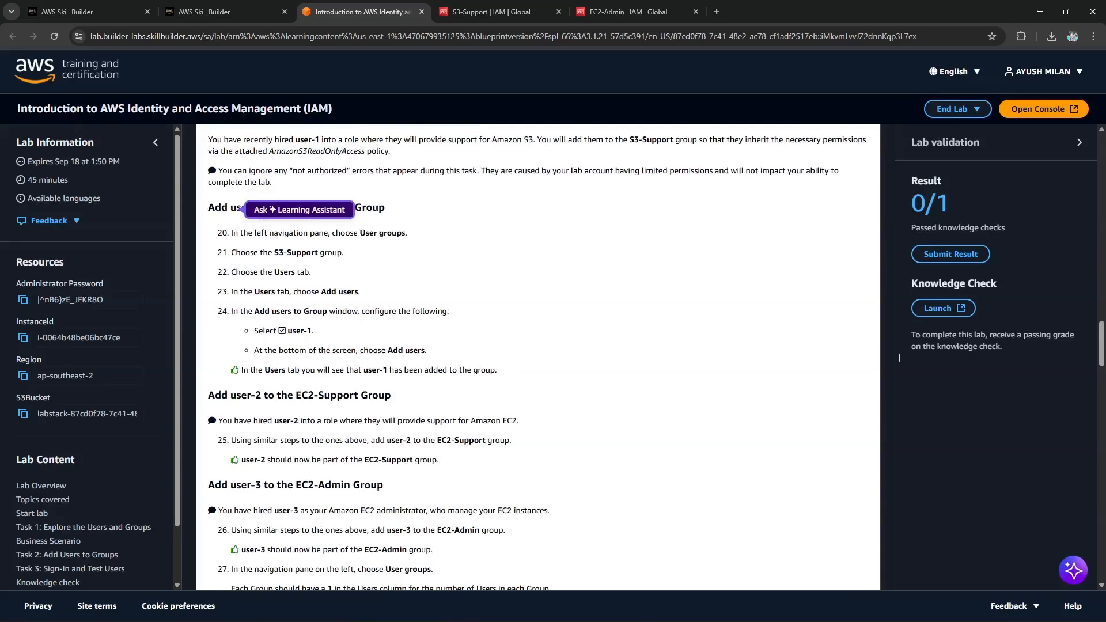
left_click_drag(208, 395, 392, 395)
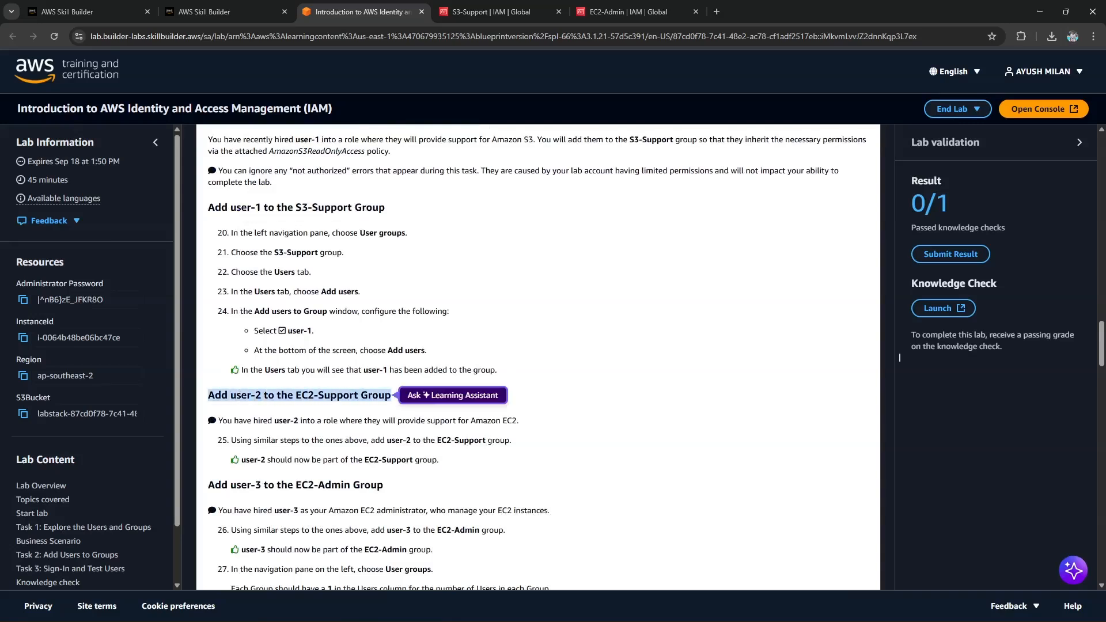
left_click_drag(301, 395, 378, 395)
left_click(486, 11)
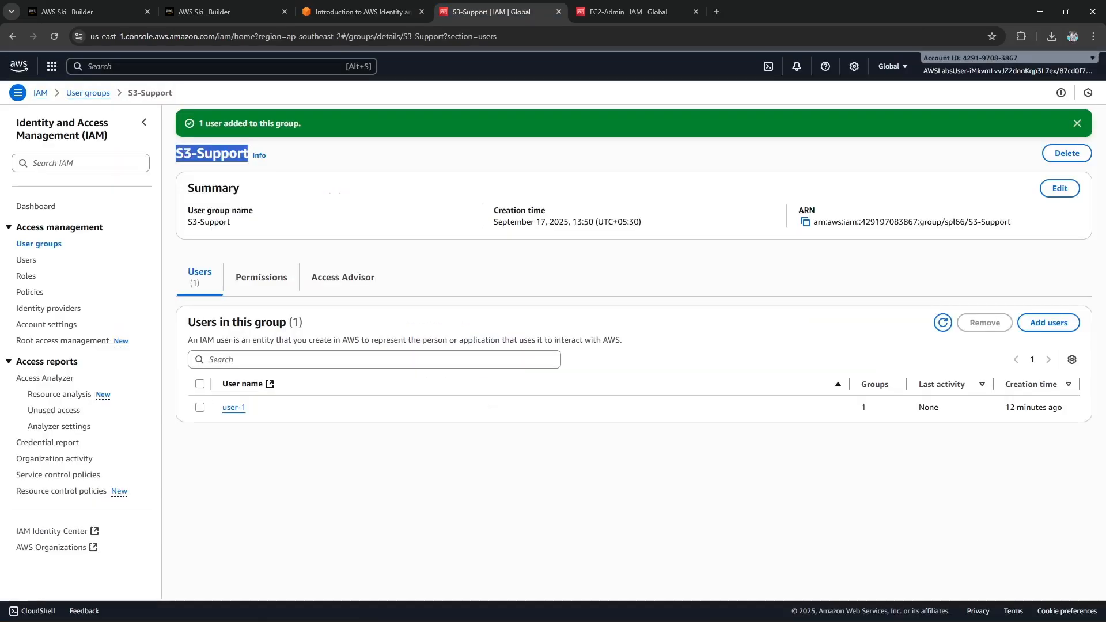
left_click(39, 244)
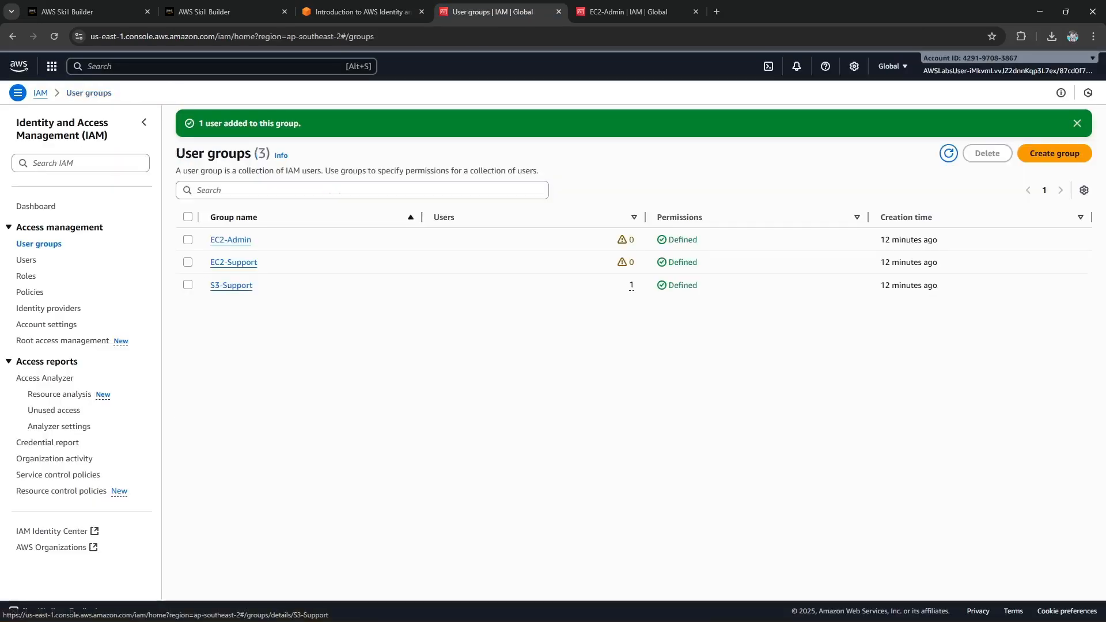
left_click(233, 263)
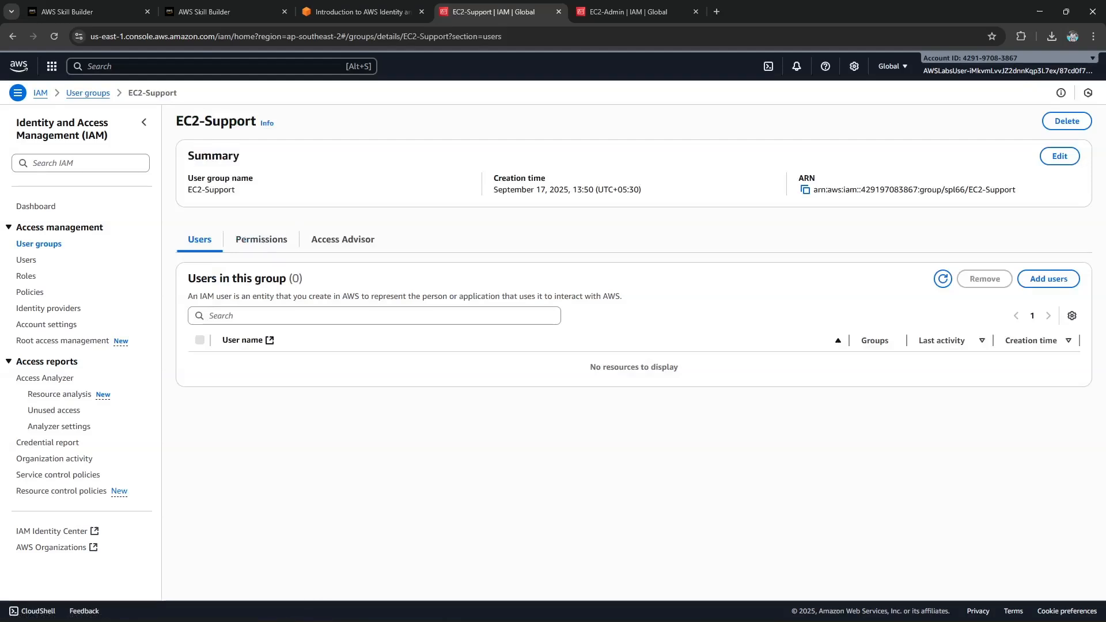
left_click(1047, 279)
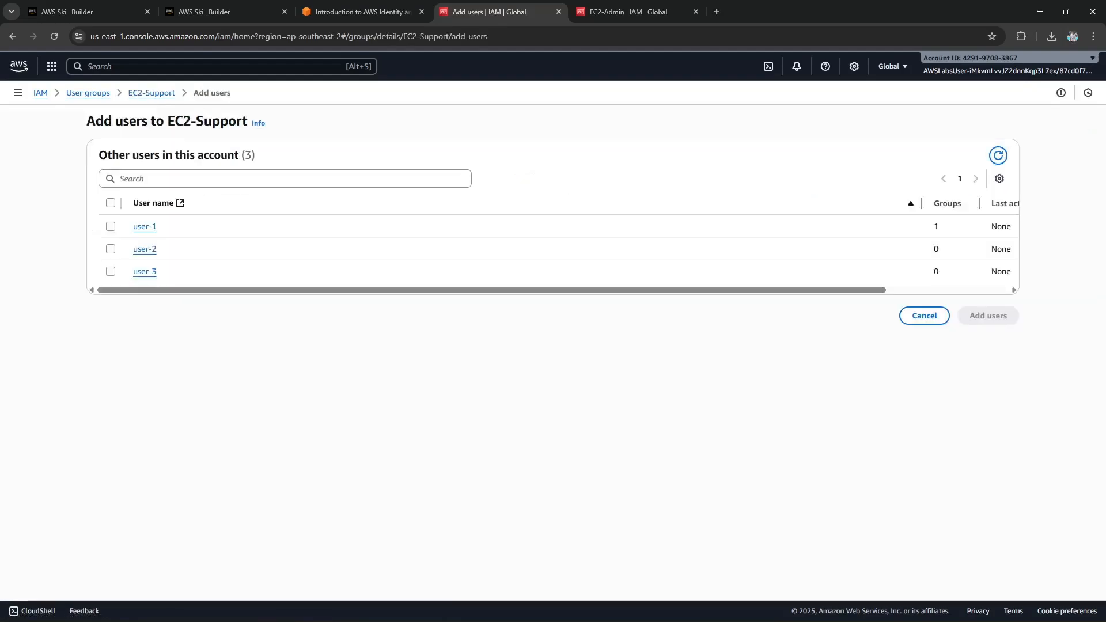
left_click(111, 249)
left_click(987, 316)
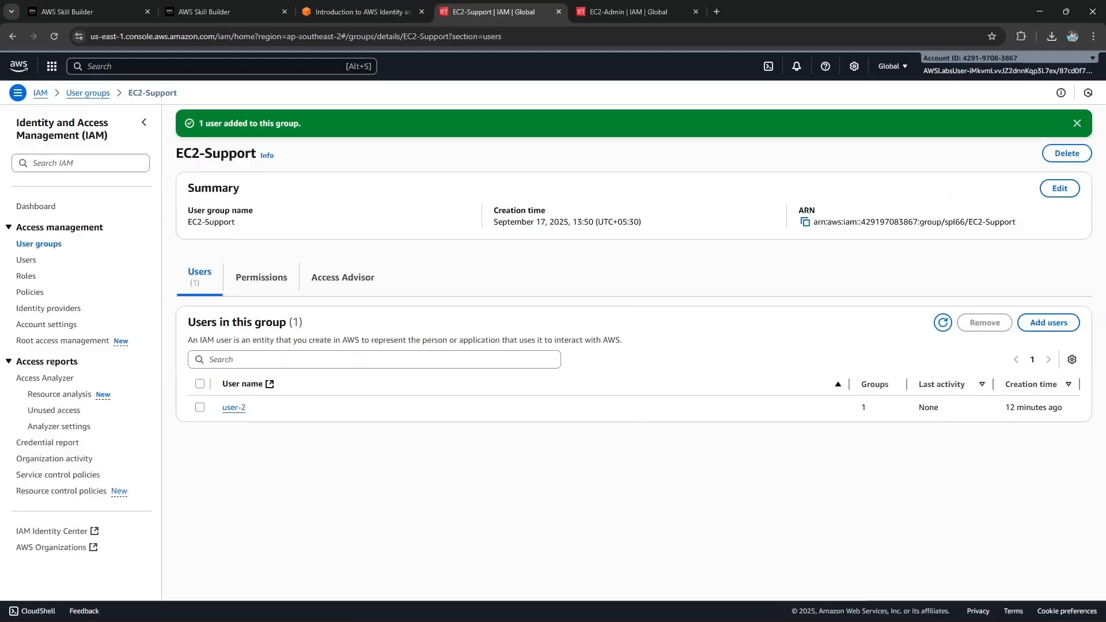
Step: Add user-3 to the EC2-Admin group and return to the user groups list to check each group's user count
left_click(38, 244)
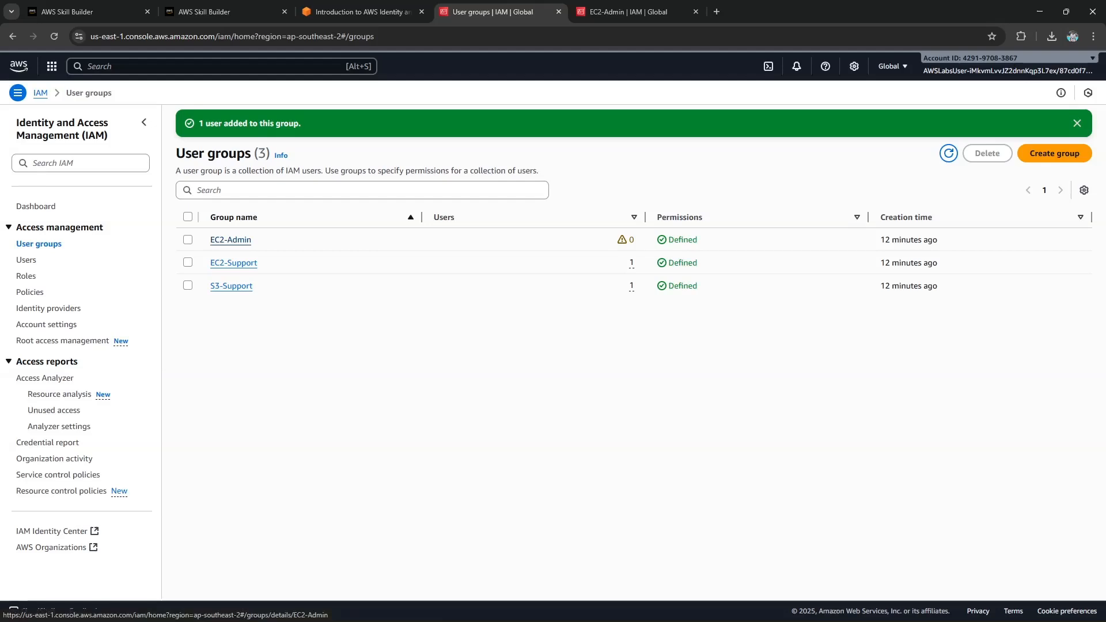
left_click(230, 239)
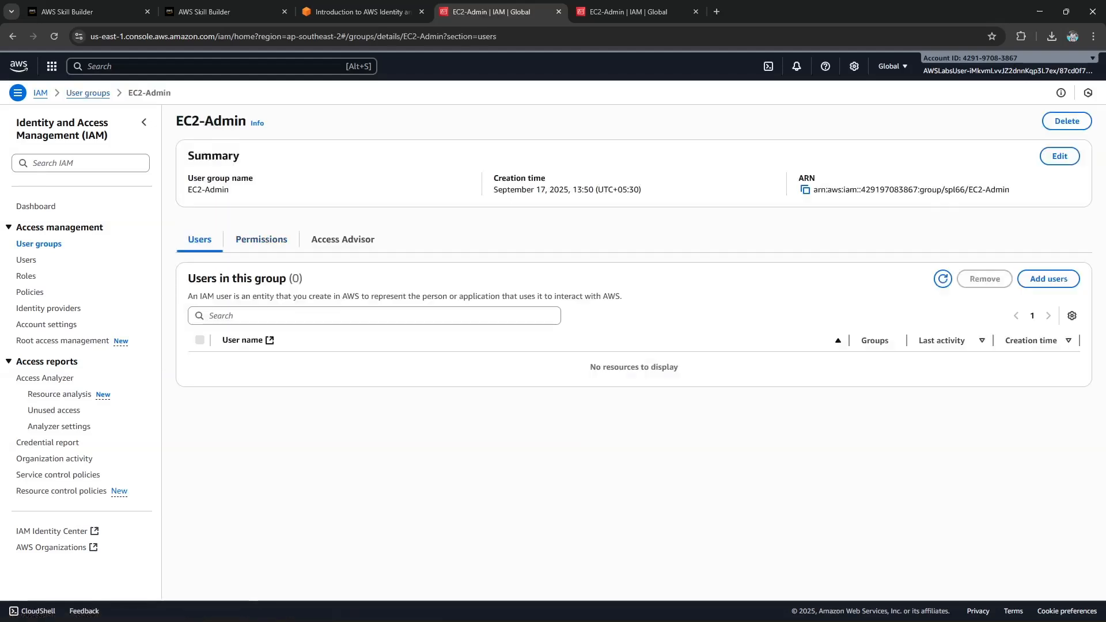
left_click(1048, 279)
left_click(111, 271)
left_click(988, 315)
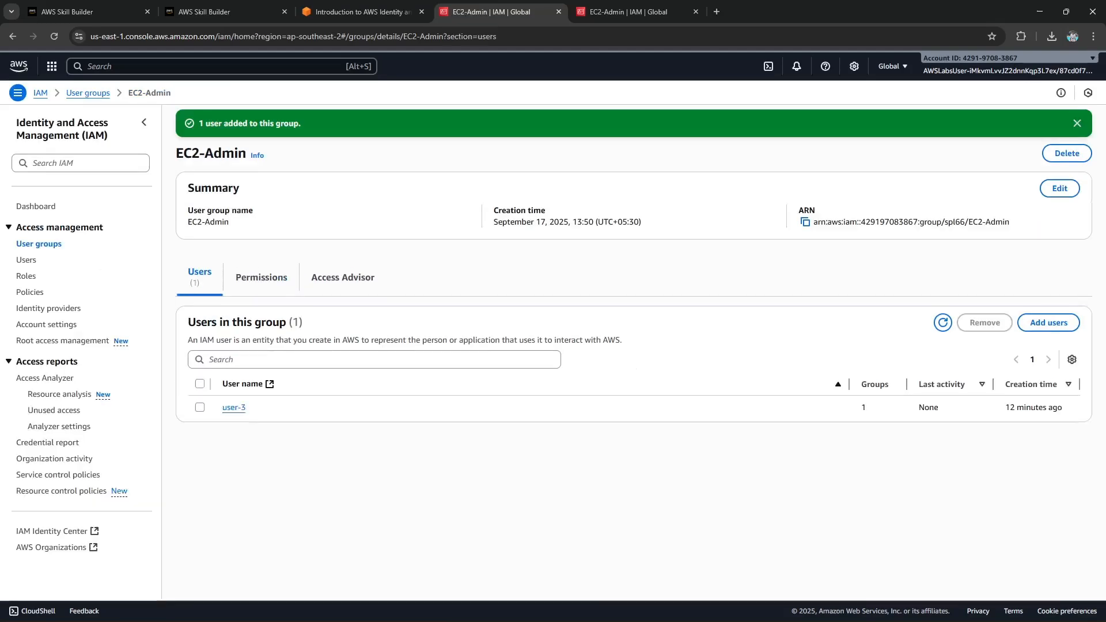
left_click(87, 93)
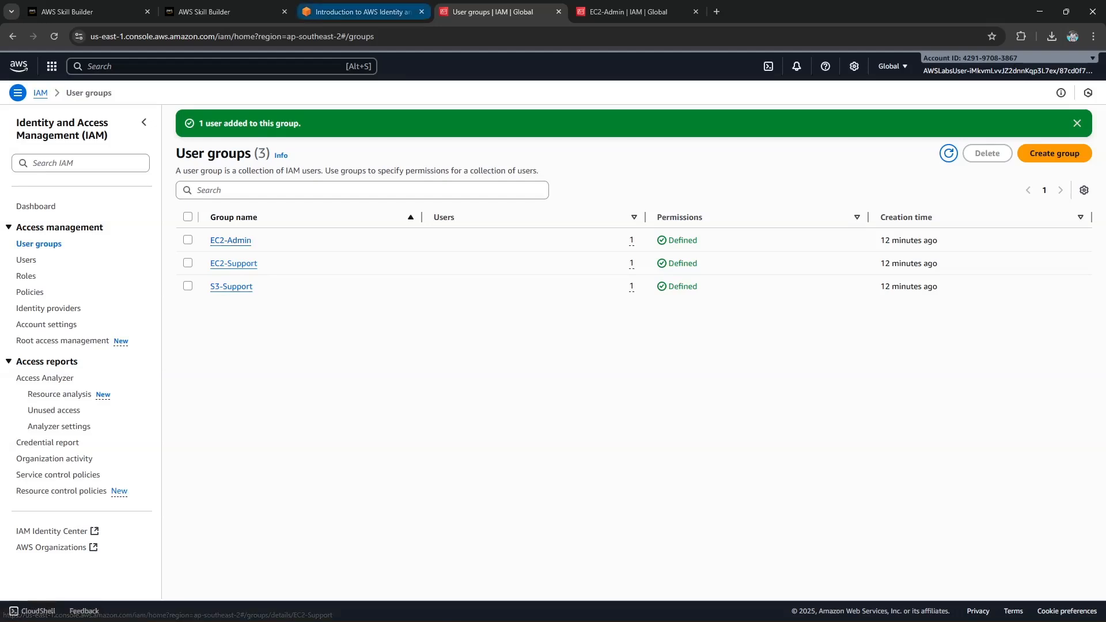
Step: Return to the lab guide, review the remaining Task 2 instructions and locate the Task 3: Sign-In and Test Users section
left_click(363, 11)
scroll(899, 357, "up", 4)
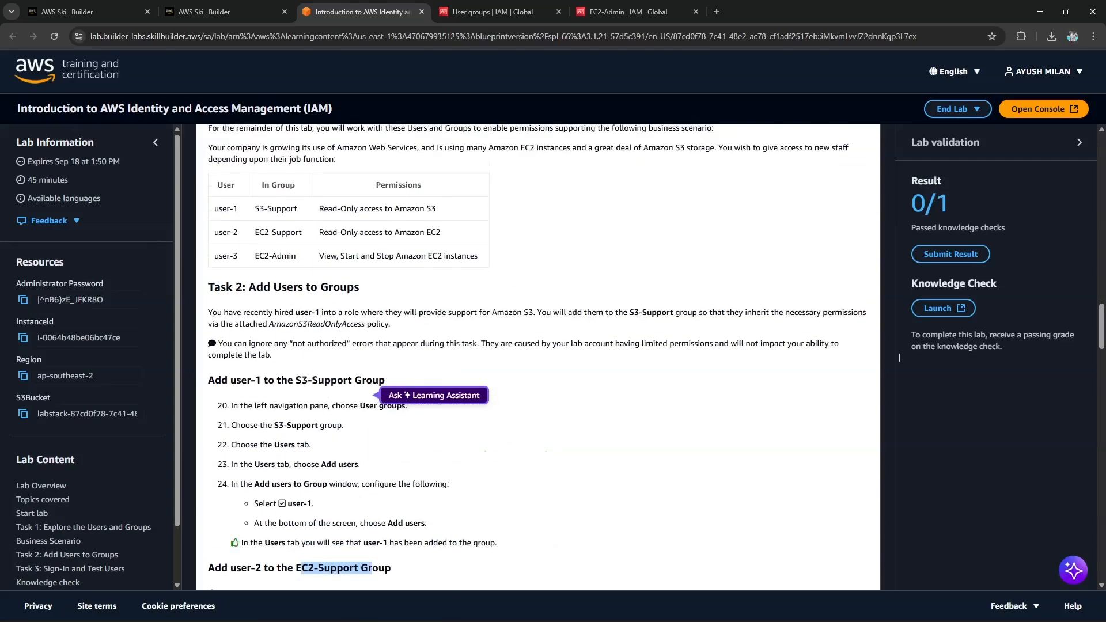
scroll(899, 357, "down", 7)
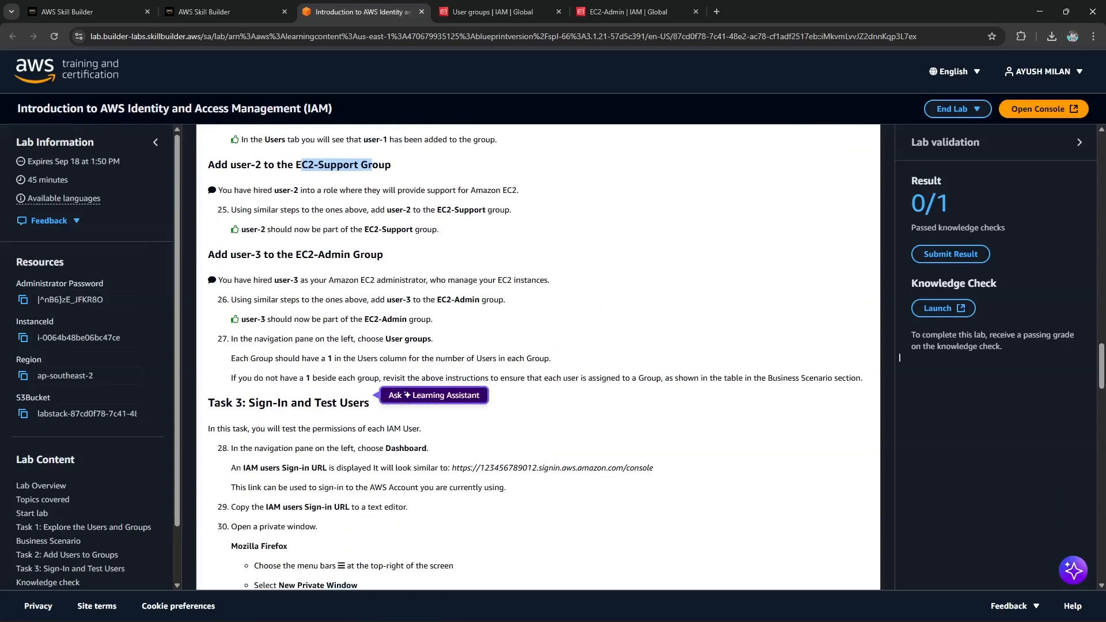
scroll(898, 357, "down", 1)
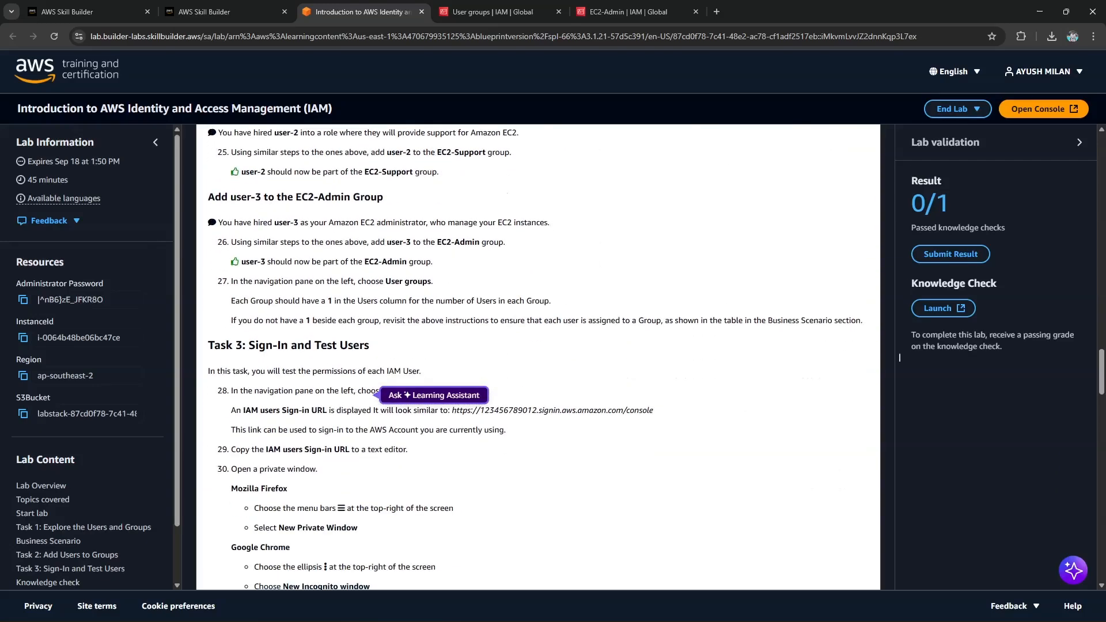
scroll(898, 357, "down", 1)
left_click_drag(207, 288, 369, 287)
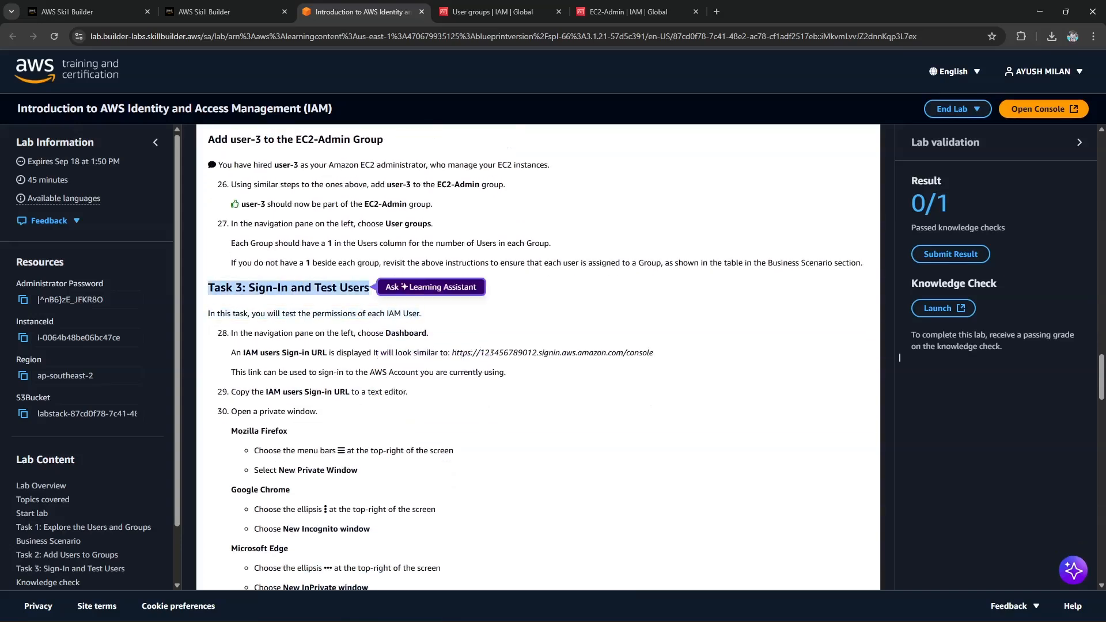
Step: Review the start of Task 3: Sign-In and Test Users in the lab guide and open the IAM Dashboard in the console
left_click(899, 357)
left_click_drag(247, 287, 369, 287)
left_click(899, 357)
left_click_drag(247, 287, 369, 287)
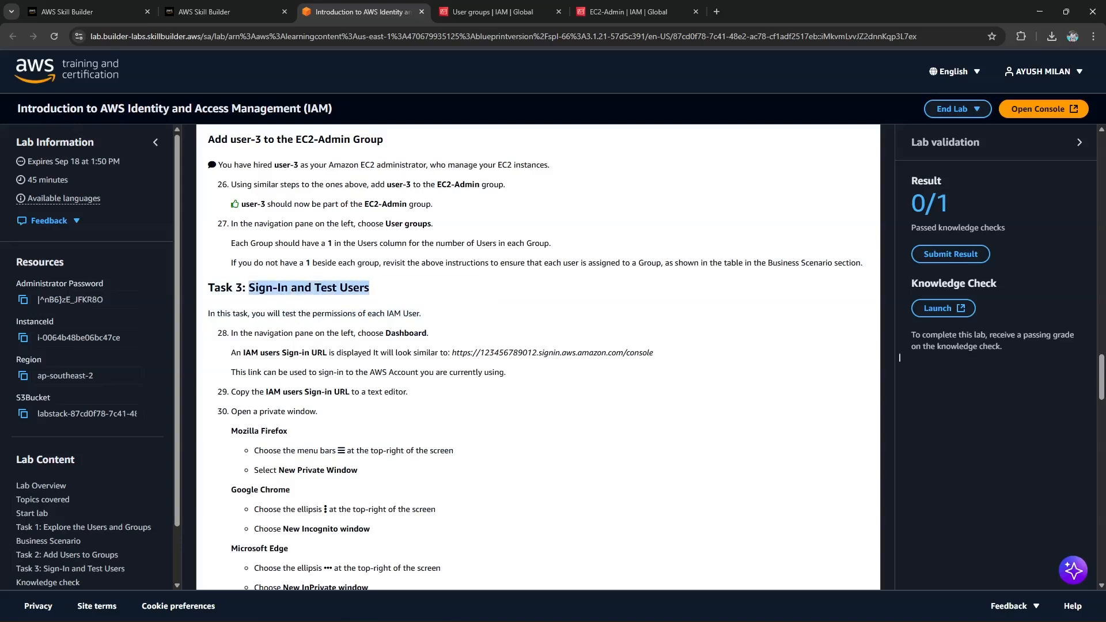
left_click(899, 357)
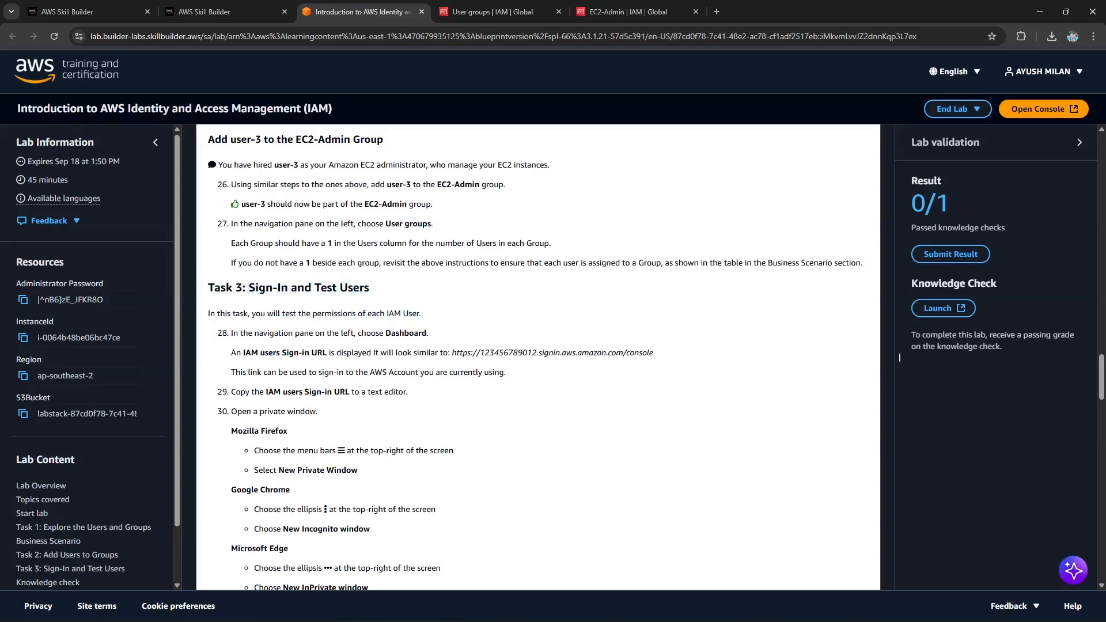
key("ctrl+Tab")
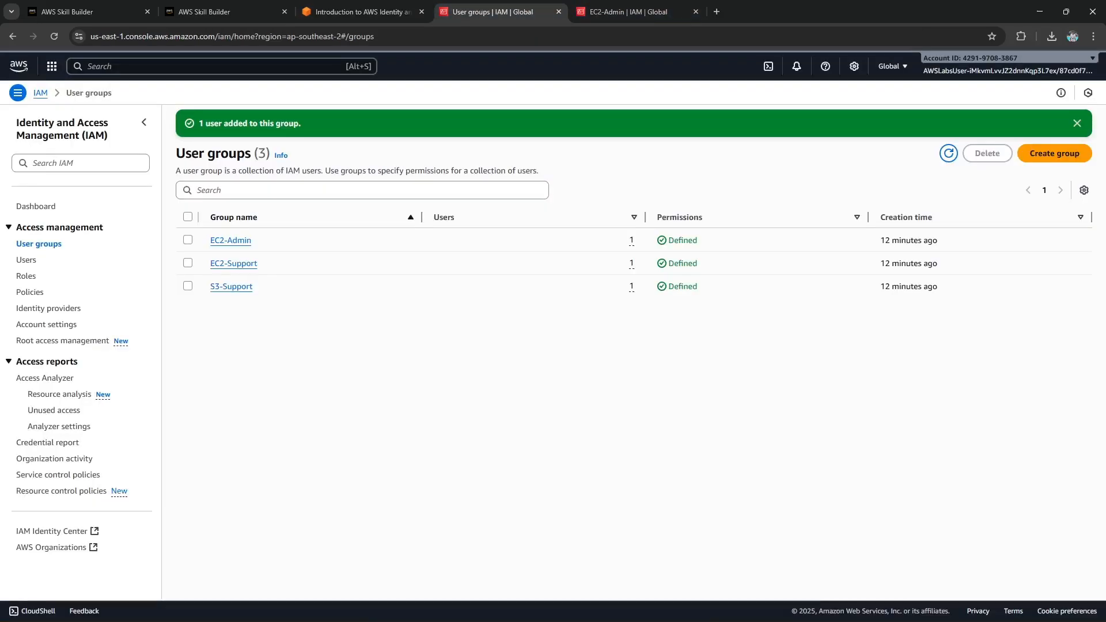
left_click(36, 206)
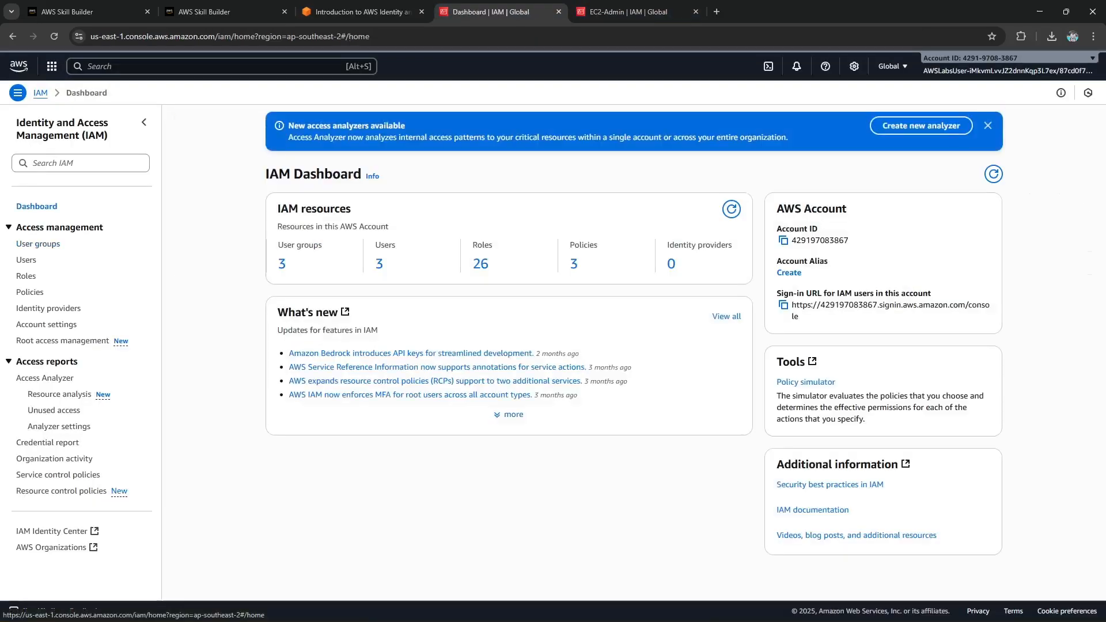
Step: Check the lab guide's sign-in URL instruction and copy the sign-in URL for IAM users from the IAM Dashboard
key("ctrl+shift+Tab")
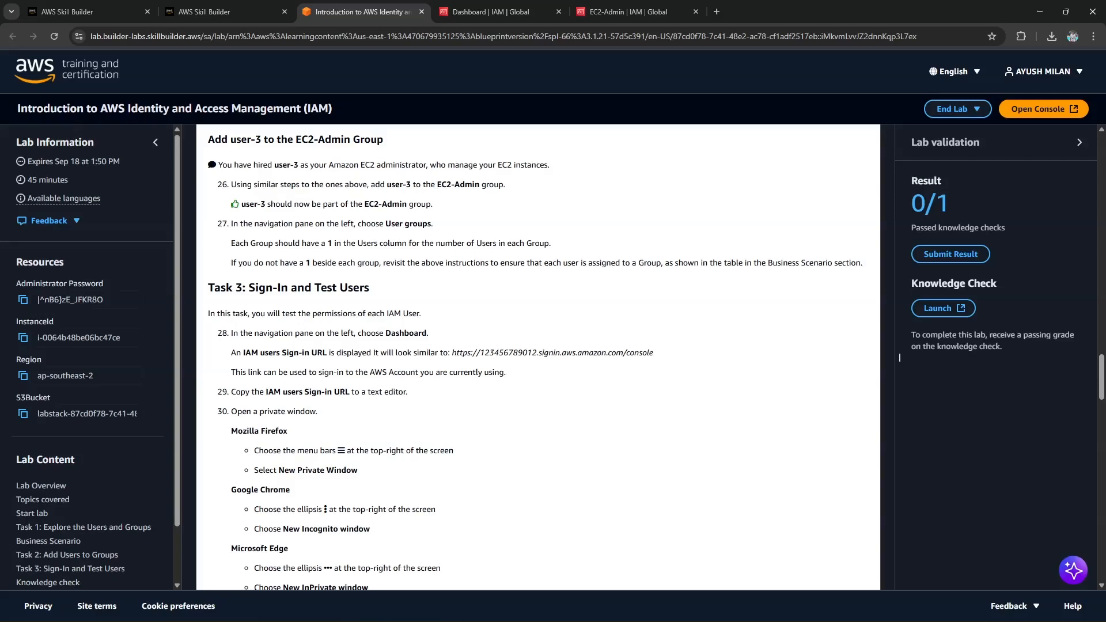
key("ctrl+Tab")
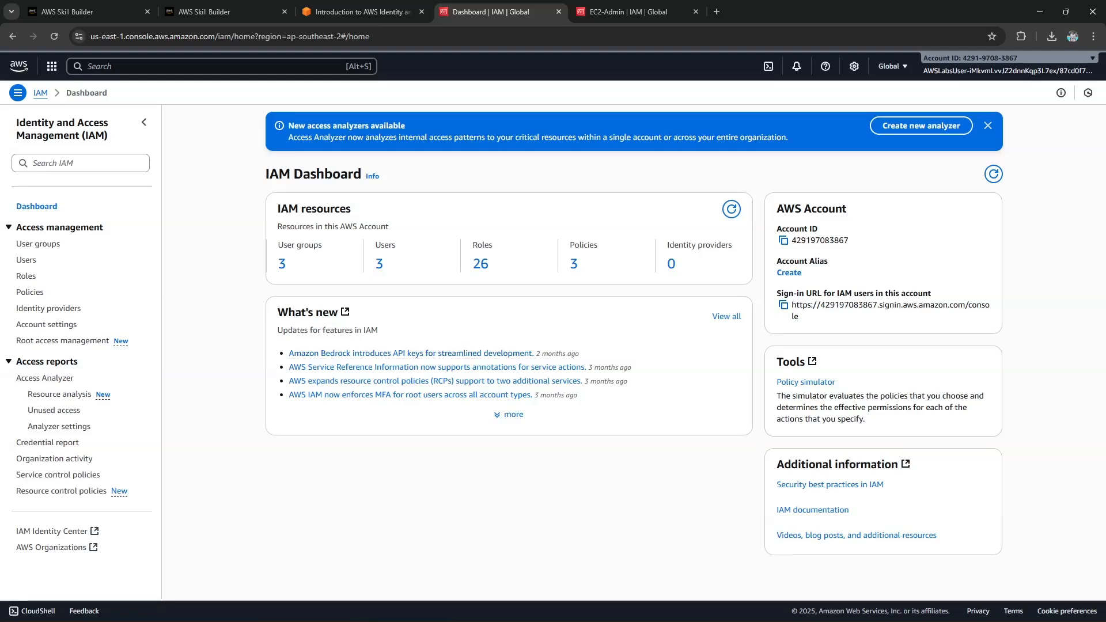
left_click_drag(776, 293, 931, 294)
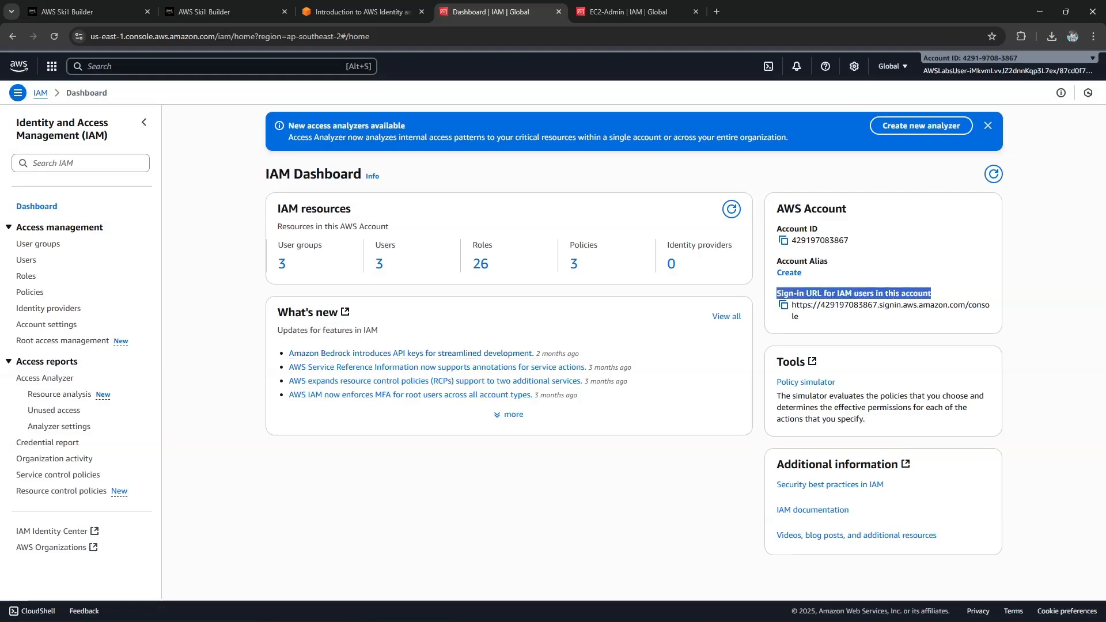
left_click(783, 304)
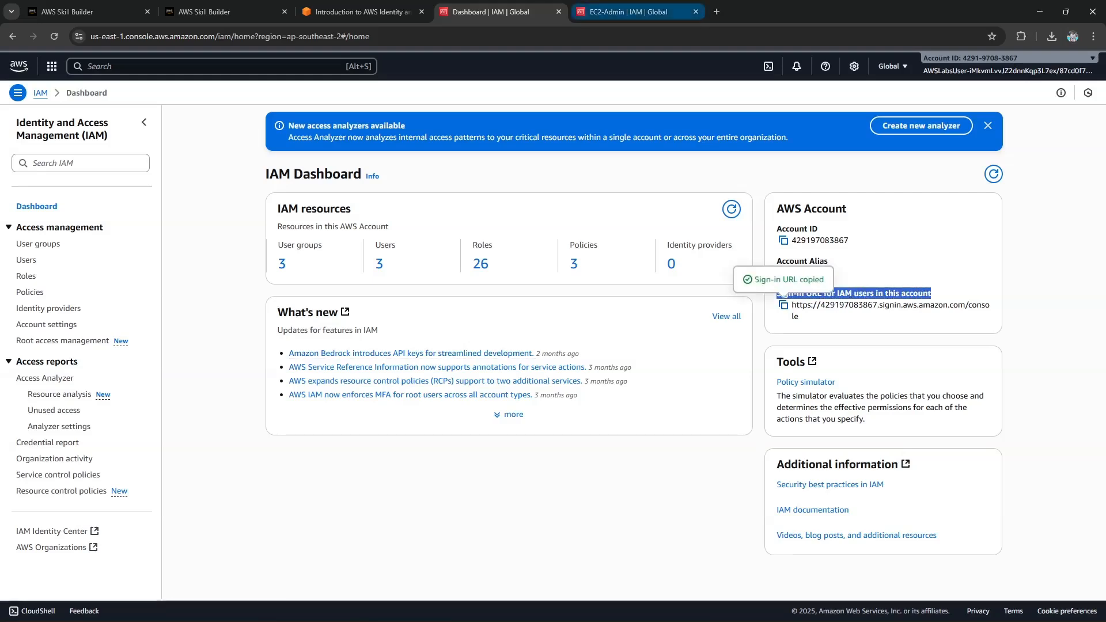
Step: Try the copied sign-in URL in a regular browser tab, check the guide's private window instruction and close that tab
left_click(717, 12)
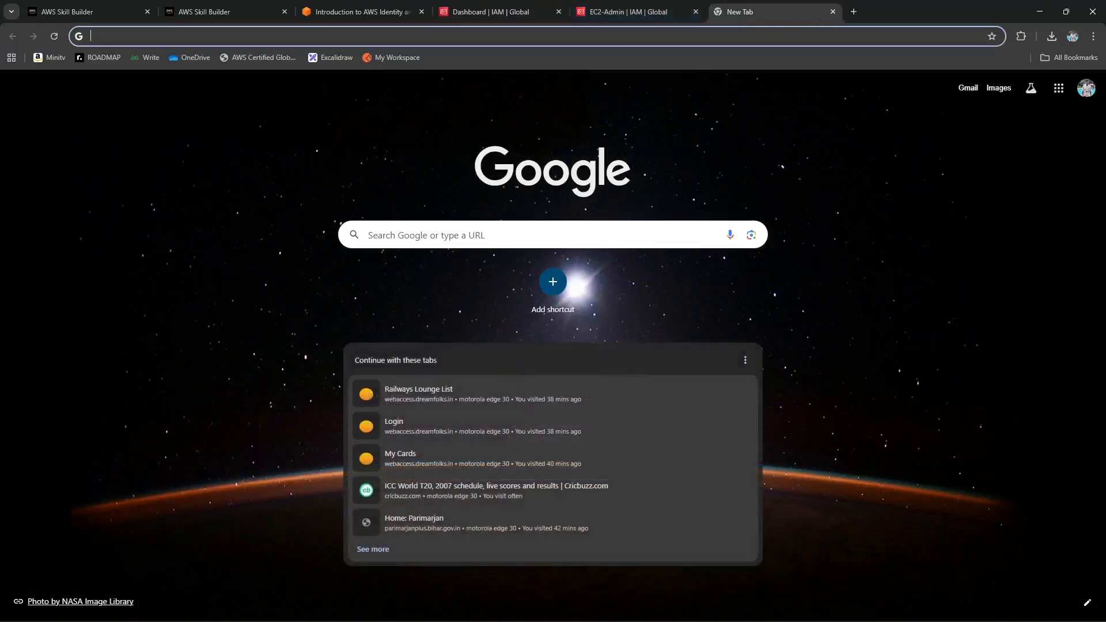
key("ctrl+v")
key("Return")
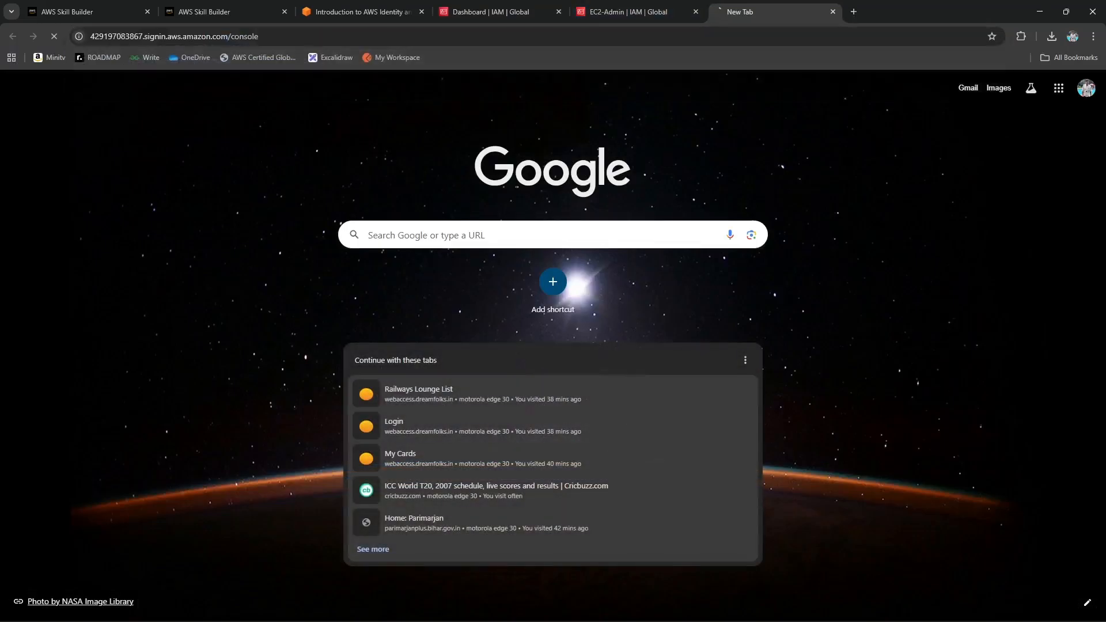
left_click(360, 11)
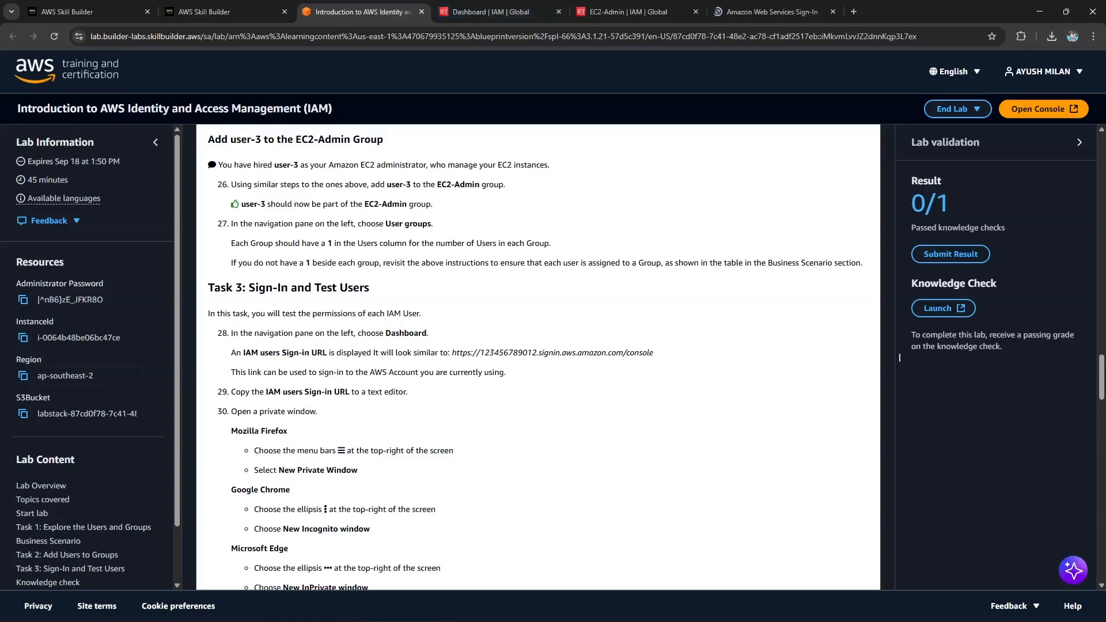
scroll(538, 357, "down", 1)
left_click_drag(236, 353, 317, 353)
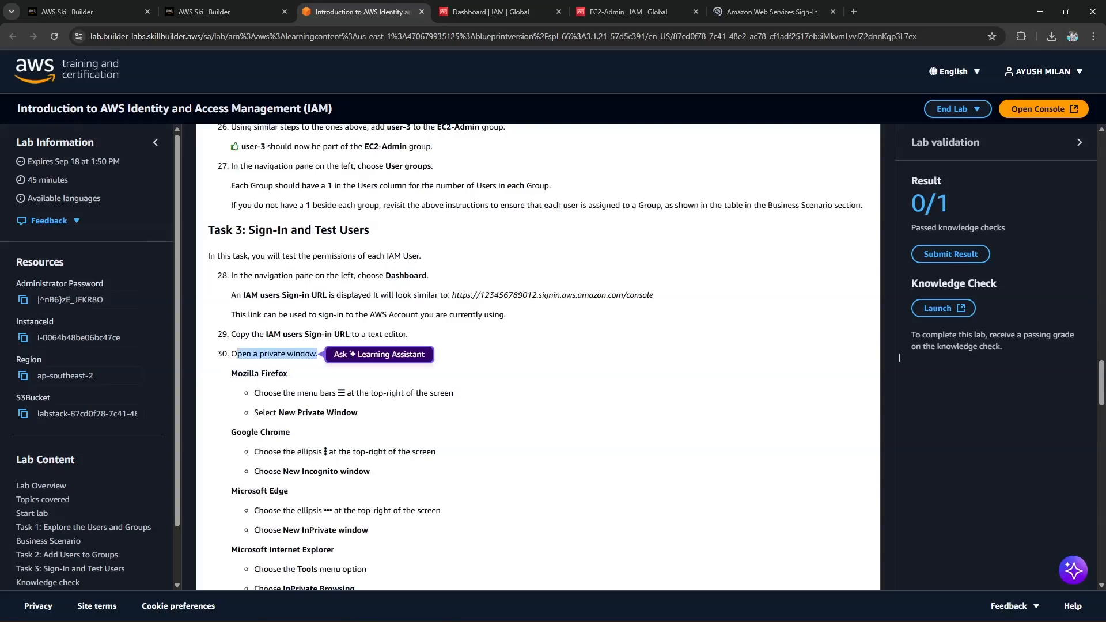
left_click(771, 11)
left_click(833, 12)
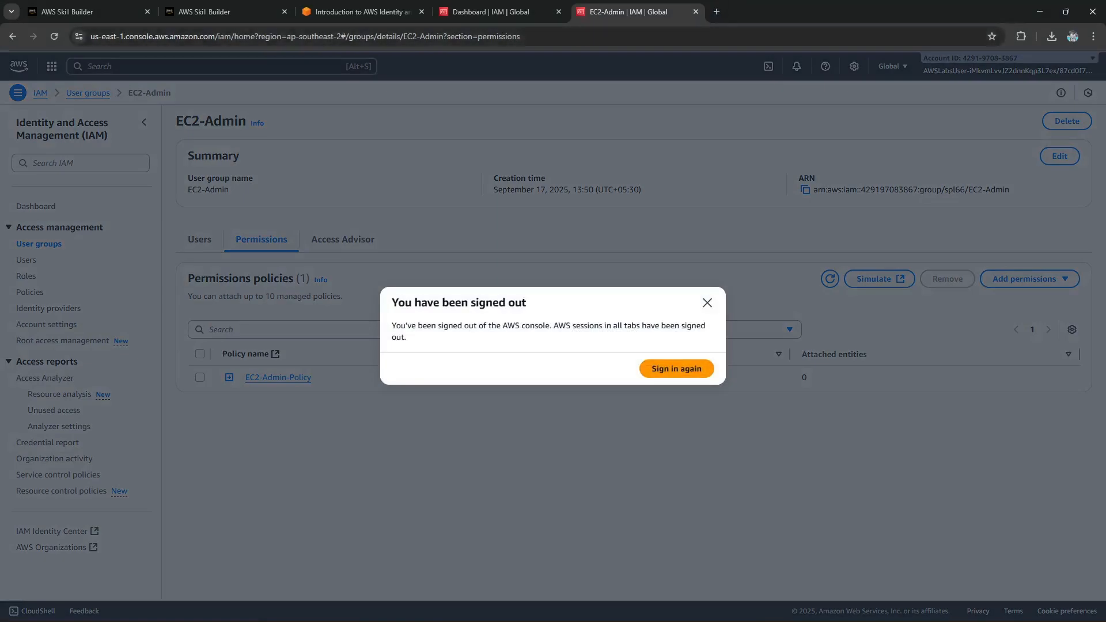
Step: Reopen the AWS console from the lab page to renew the console session and return to the IAM Dashboard
left_click(357, 12)
left_click(490, 11)
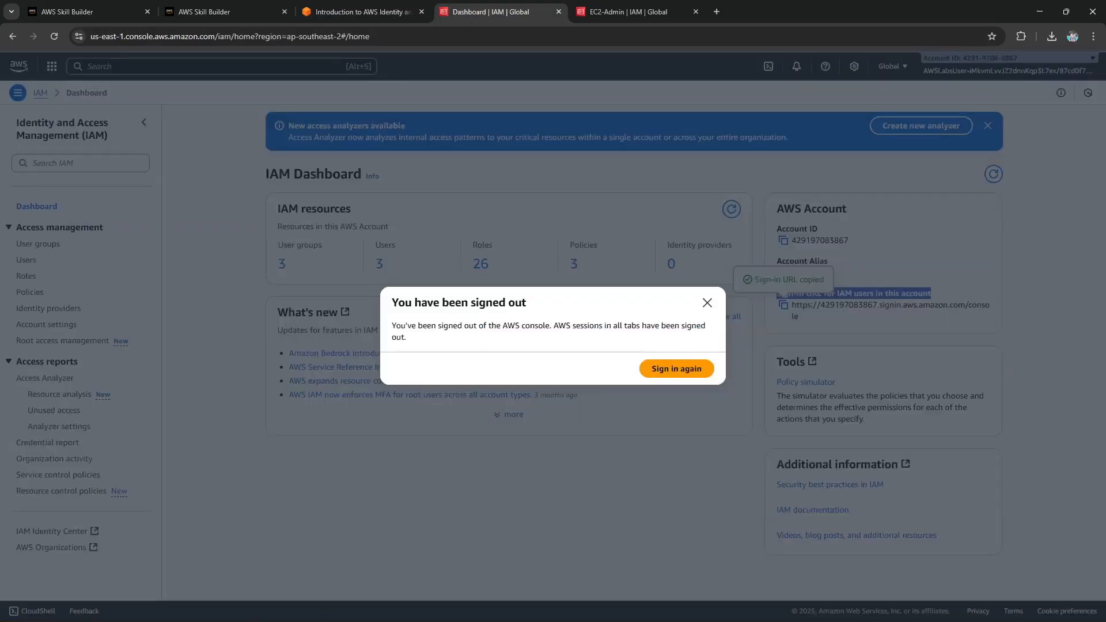
left_click(357, 11)
left_click(1043, 109)
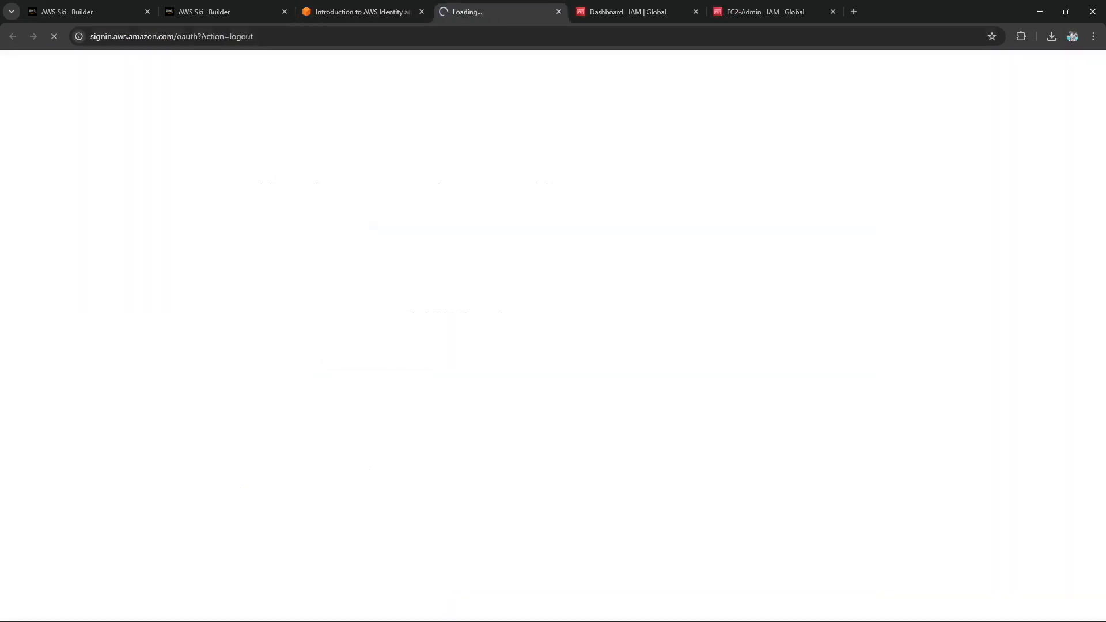
left_click(627, 11)
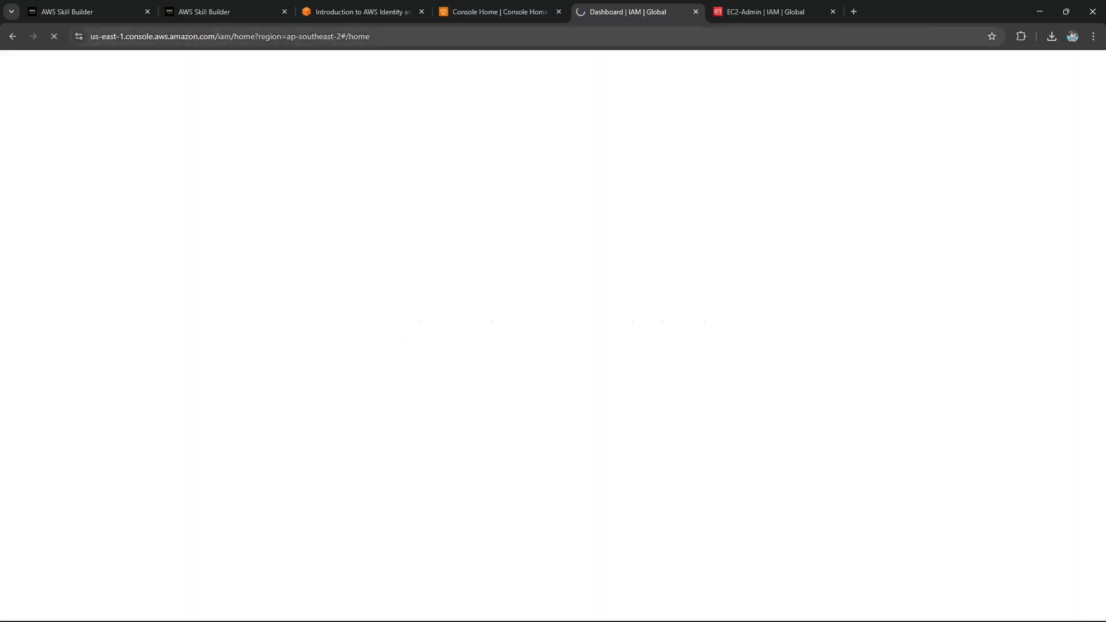
Step: Close the leftover EC2-Admin and Console Home tabs, keeping the IAM Dashboard open
left_click(818, 11)
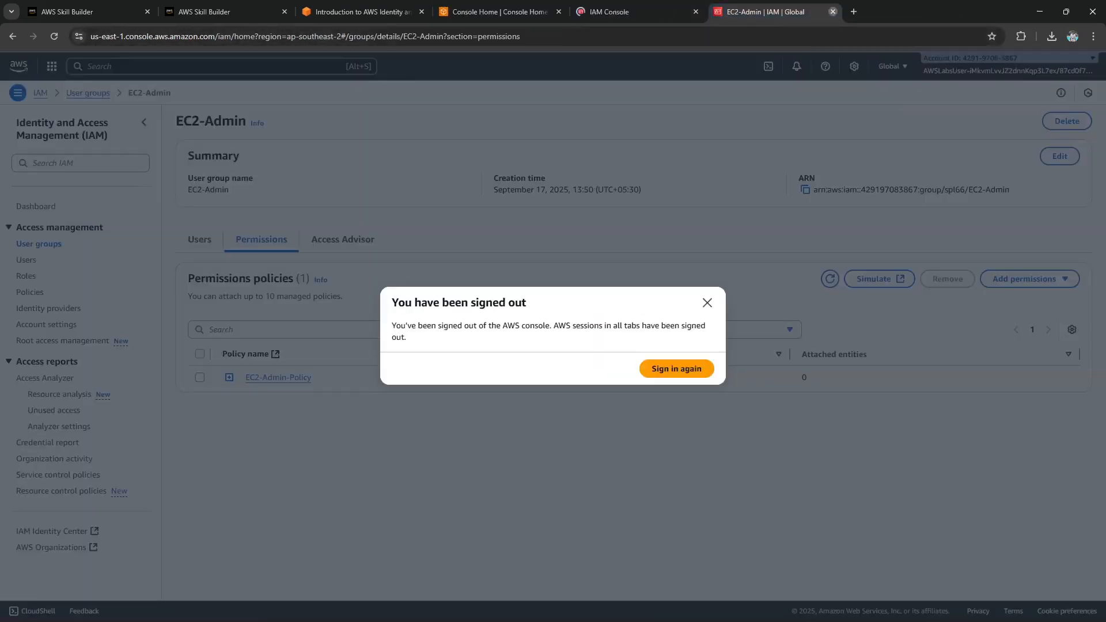
left_click(832, 12)
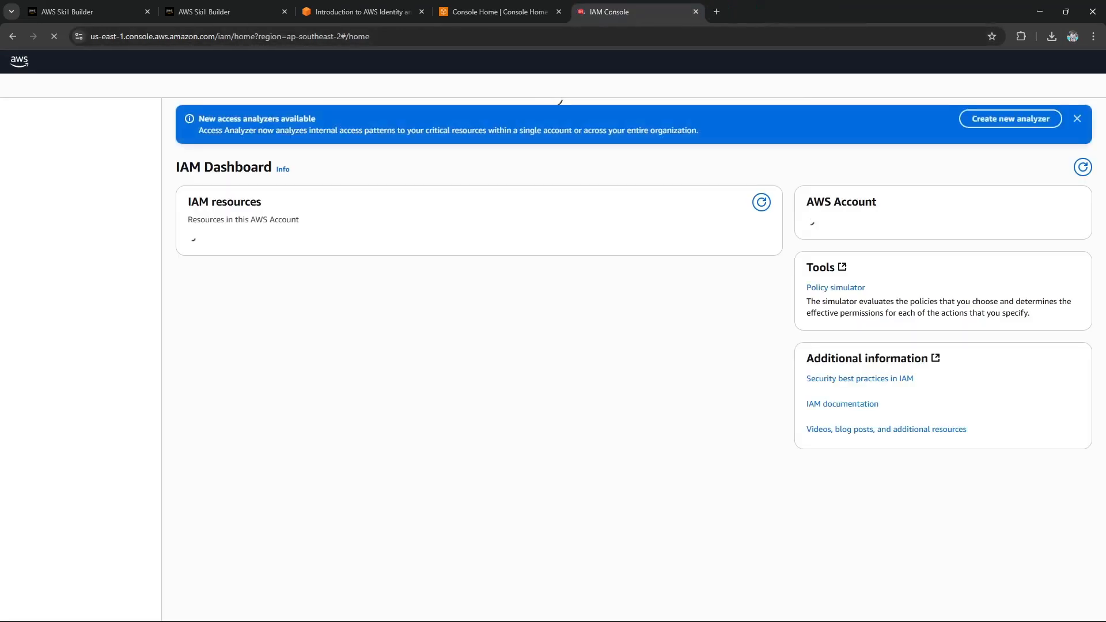
key("ctrl+shift+n")
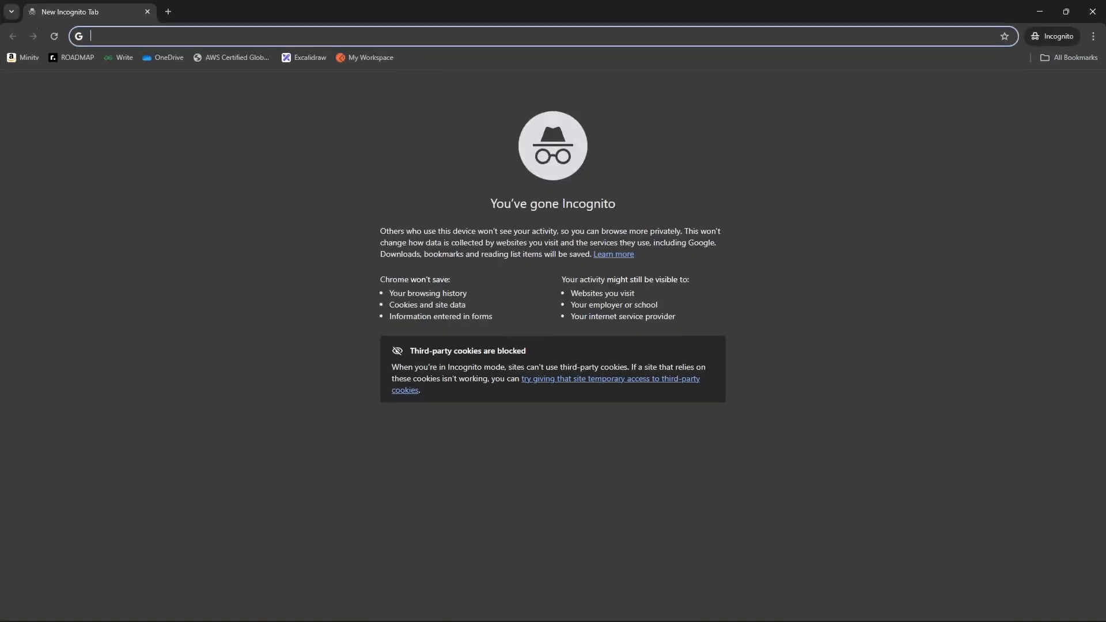
left_click(1040, 11)
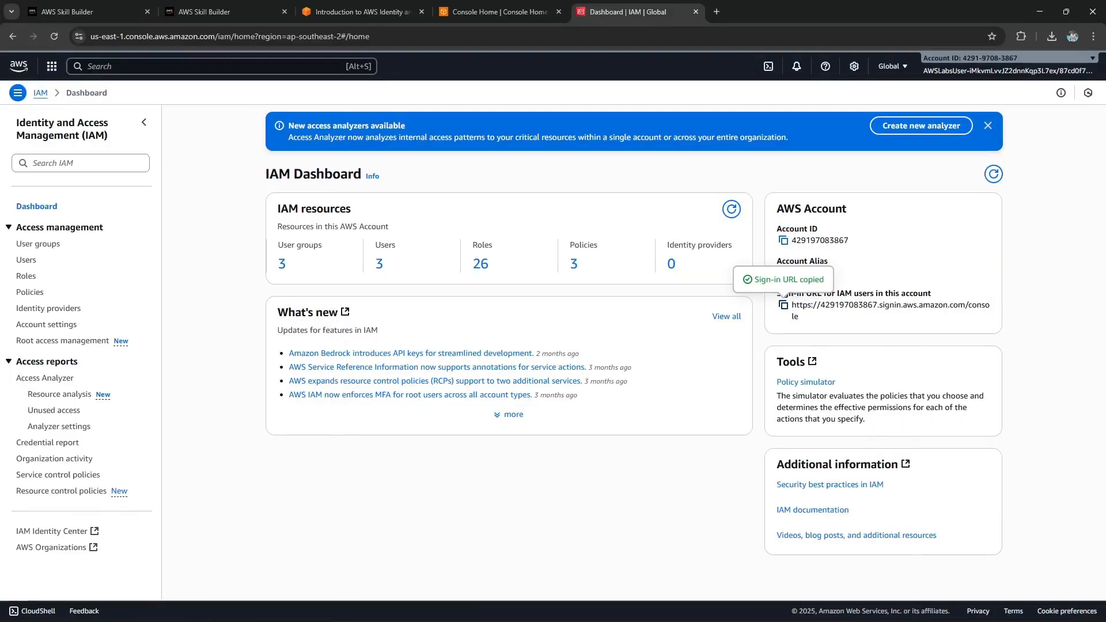
left_click(518, 12)
left_click(558, 12)
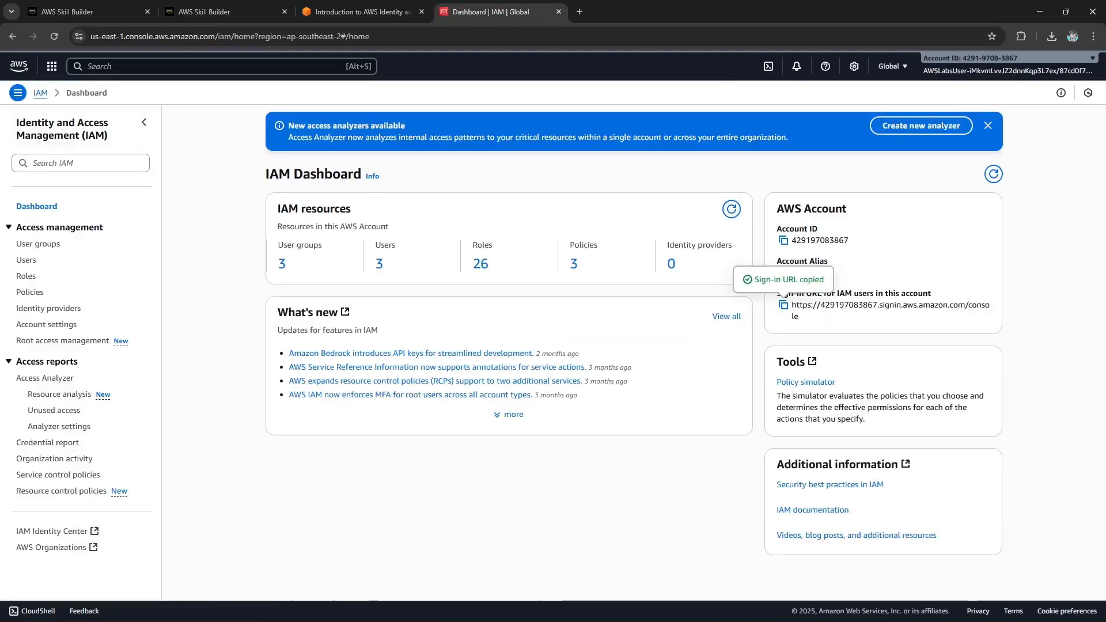
Step: Return to the lab guide, open an Incognito window and load the copied IAM users sign-in URL in it
left_click(357, 11)
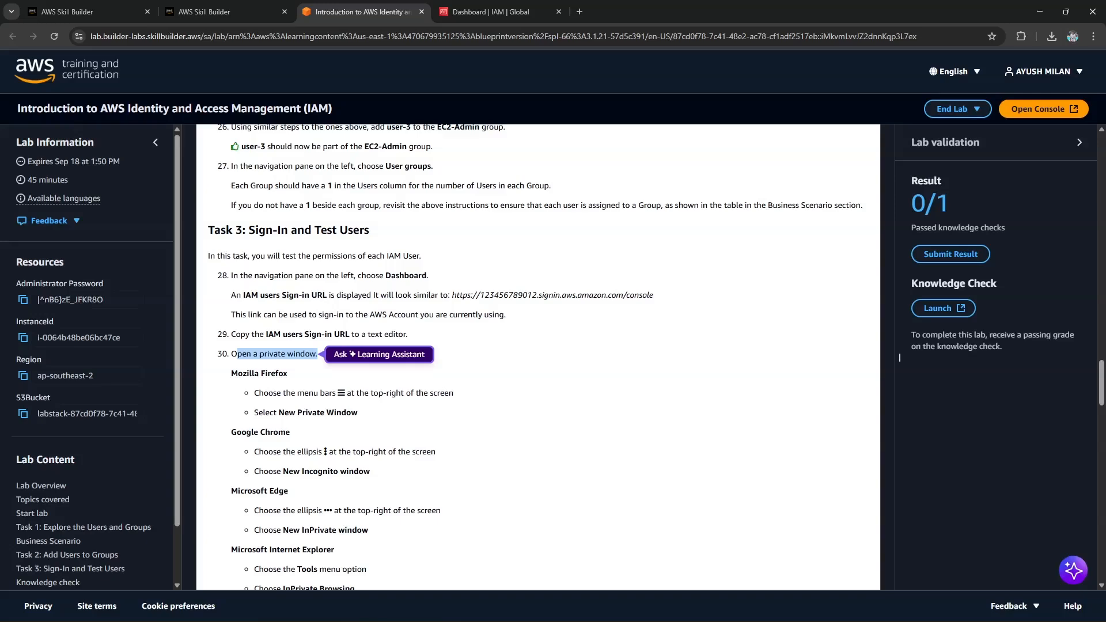
key("ctrl+shift+n")
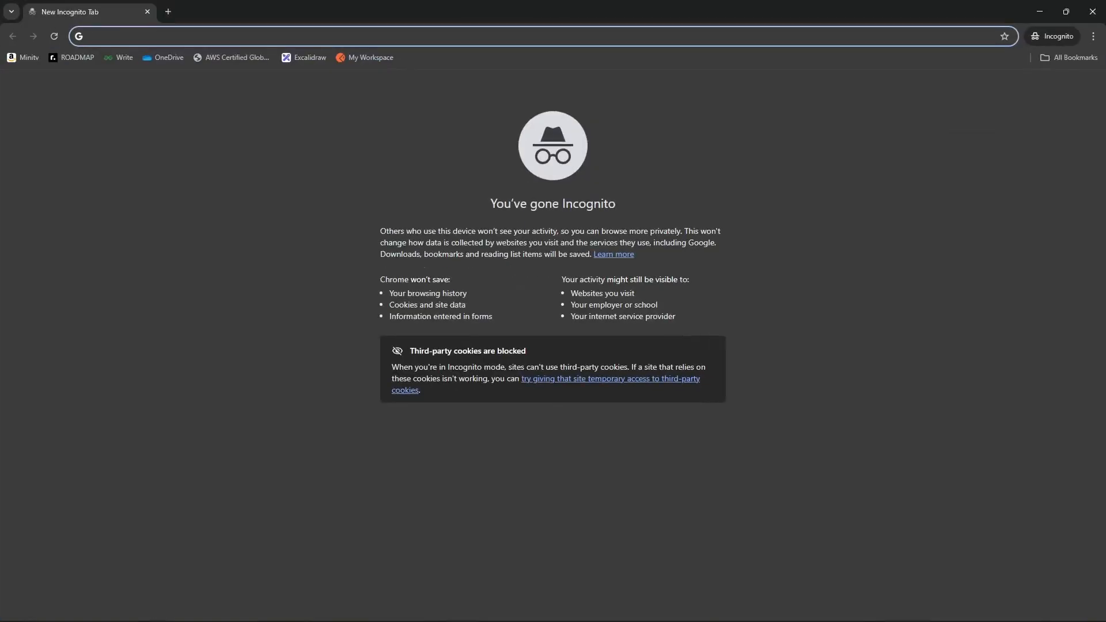
key("ctrl+v")
key("Return")
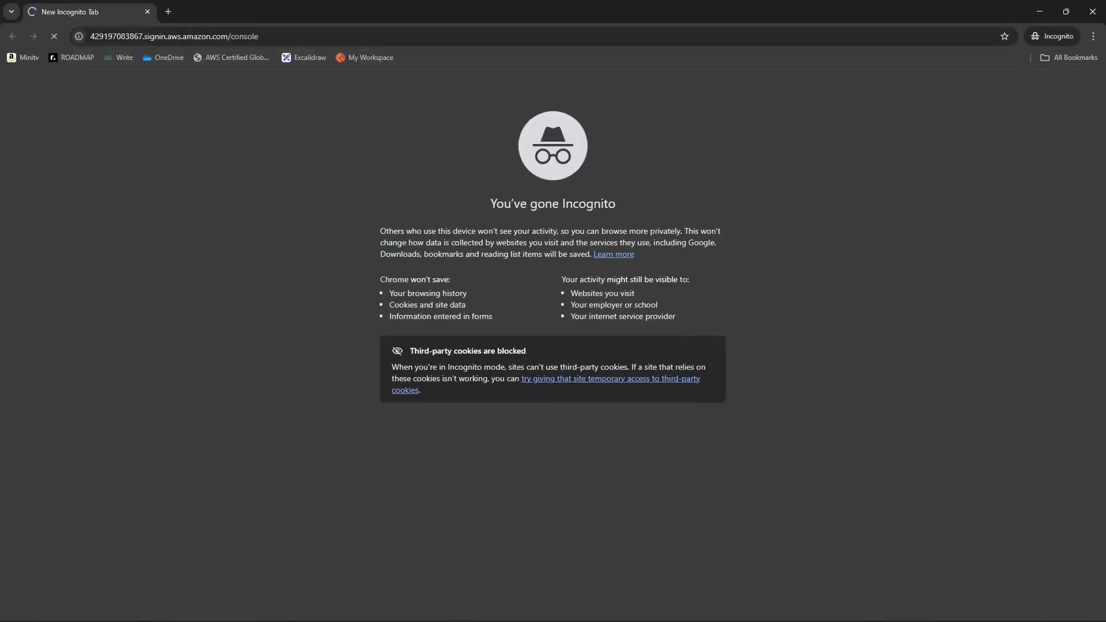
Step: Return to the lab guide and review the private window instructions for each browser and step 31 on signing in as user-1
left_click(1039, 11)
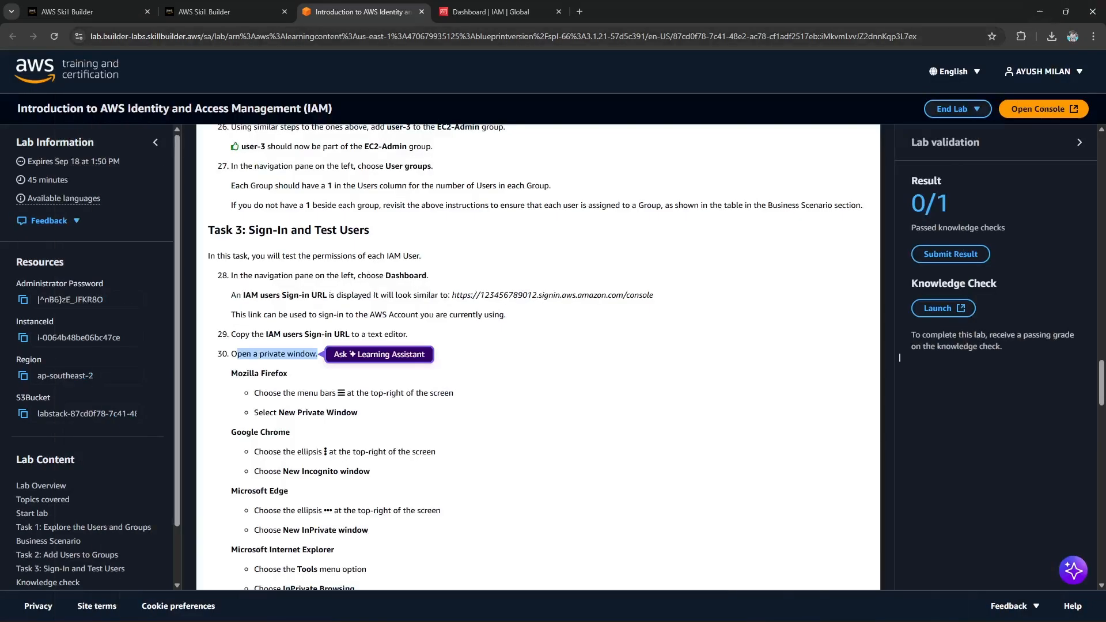
left_click(899, 357)
scroll(898, 357, "down", 2)
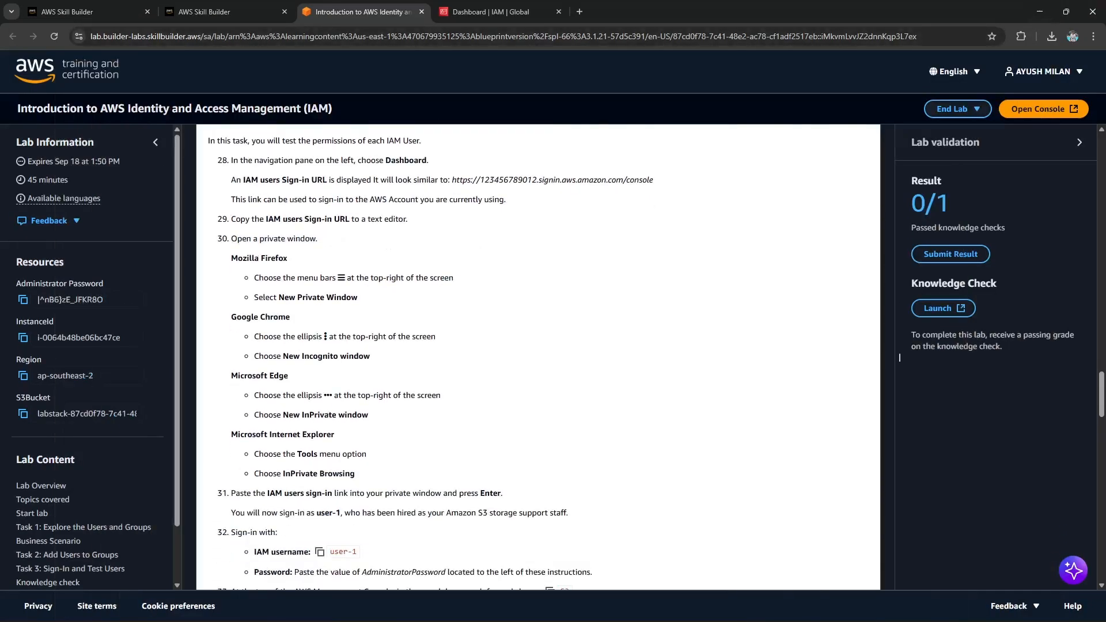
left_click_drag(230, 258, 287, 258)
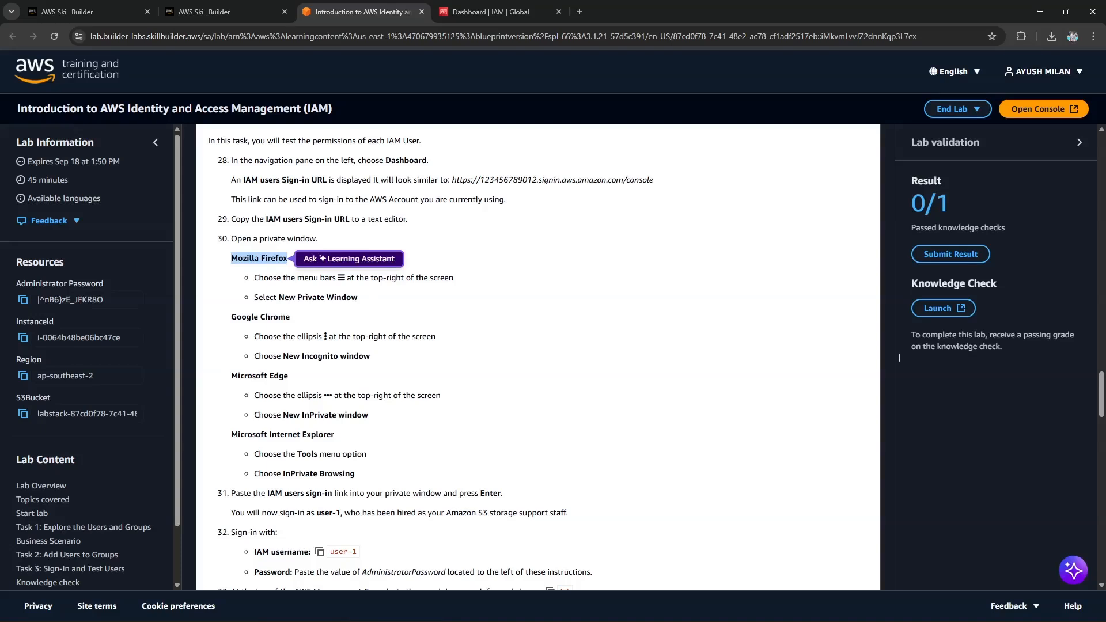
left_click_drag(247, 317, 289, 317)
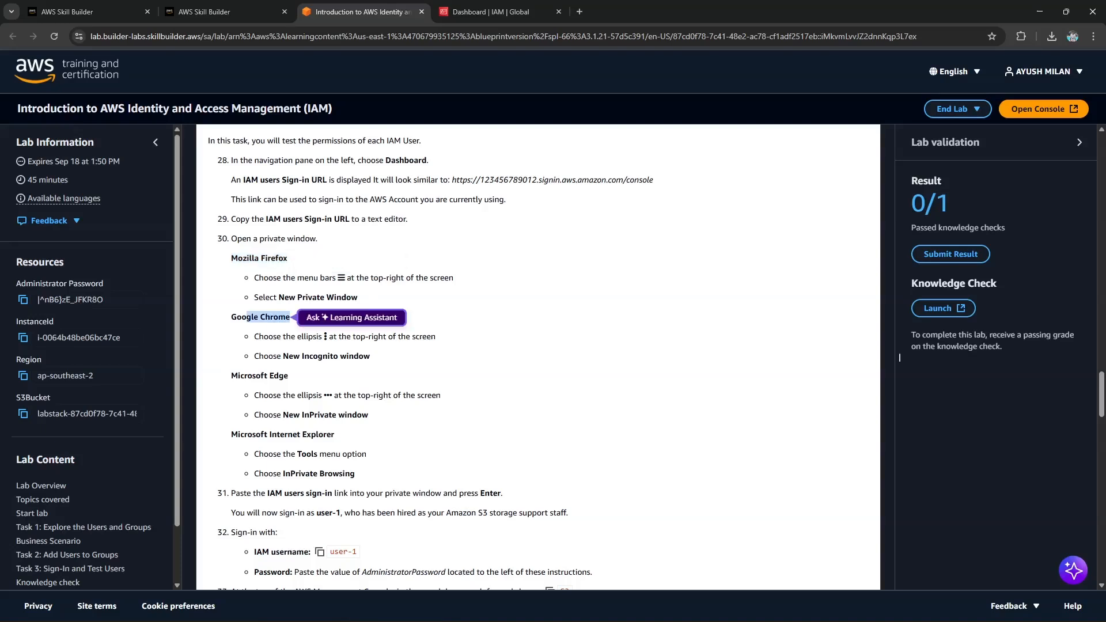
left_click_drag(247, 376, 288, 375)
left_click_drag(267, 434, 334, 434)
scroll(538, 357, "down", 2)
left_click(898, 357)
left_click_drag(235, 378, 322, 378)
left_click(899, 357)
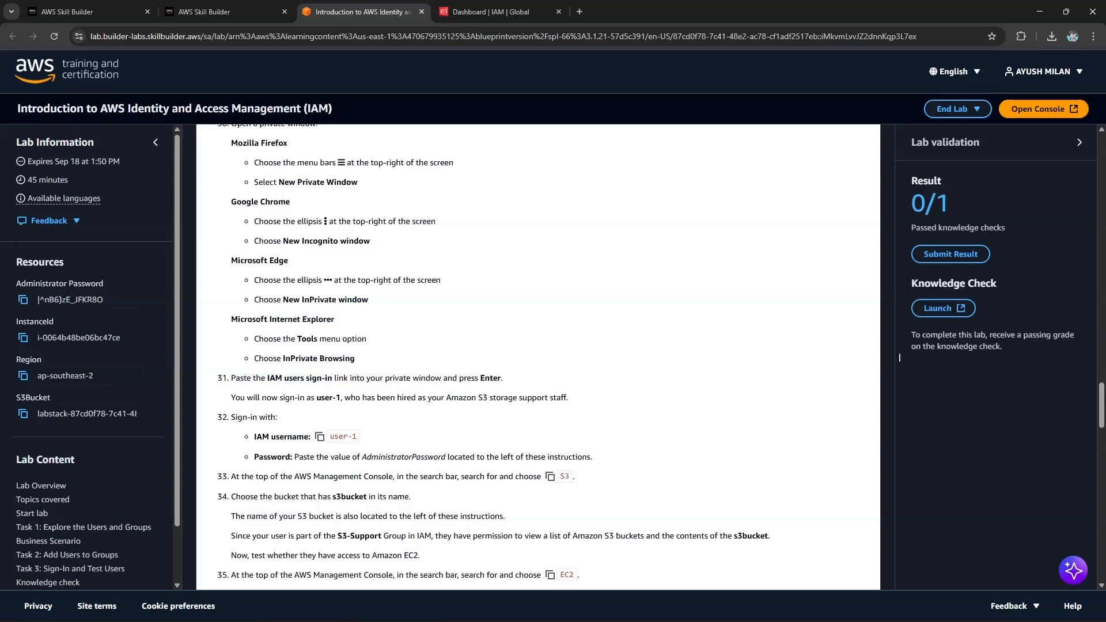
left_click_drag(262, 398, 568, 397)
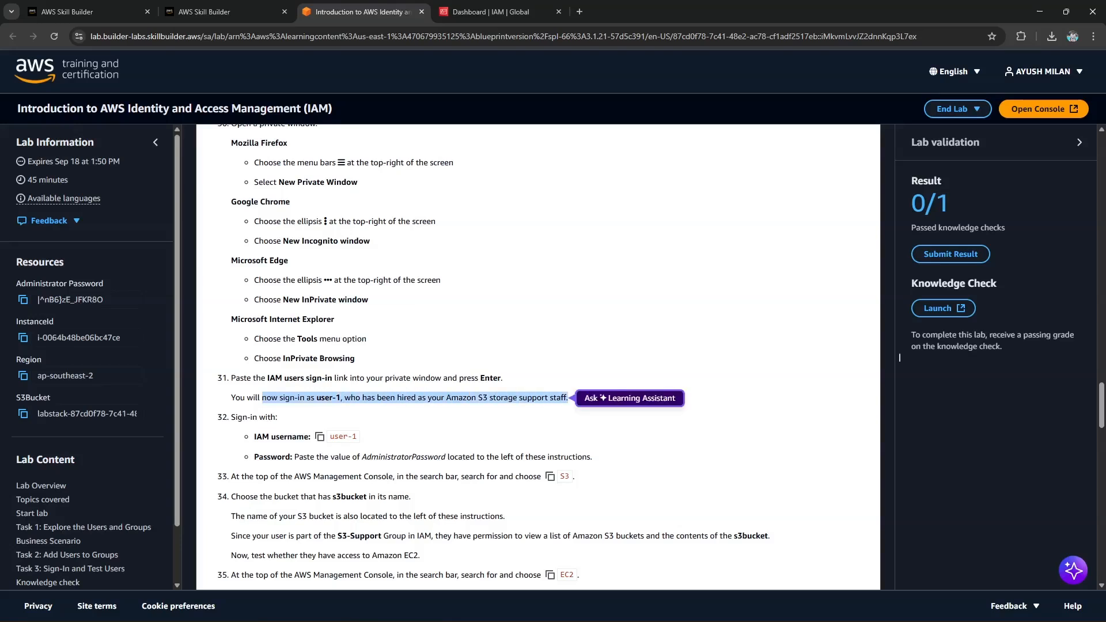
left_click(899, 357)
left_click_drag(442, 398, 568, 397)
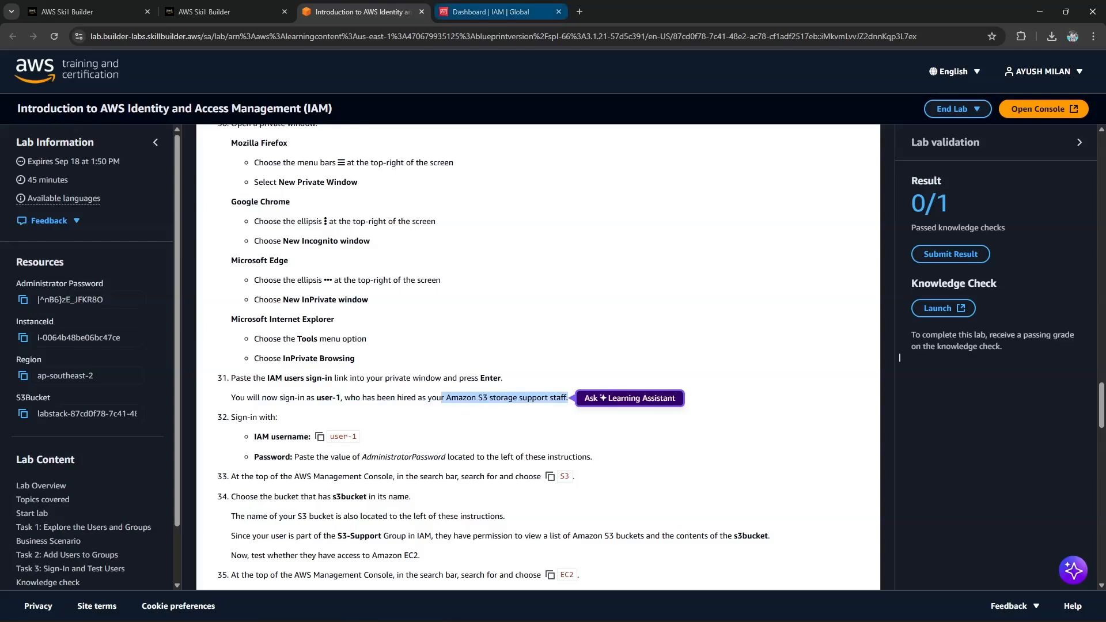
Step: Switch to the Incognito sign-in page and enter user-1 as the IAM username
key("alt+Tab")
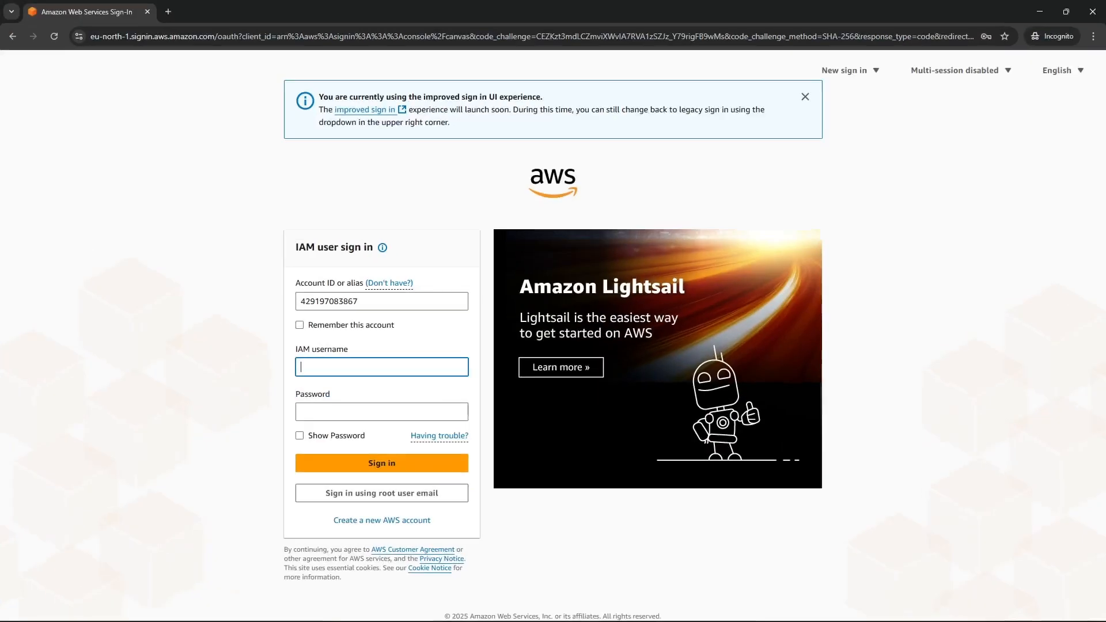
left_click(382, 367)
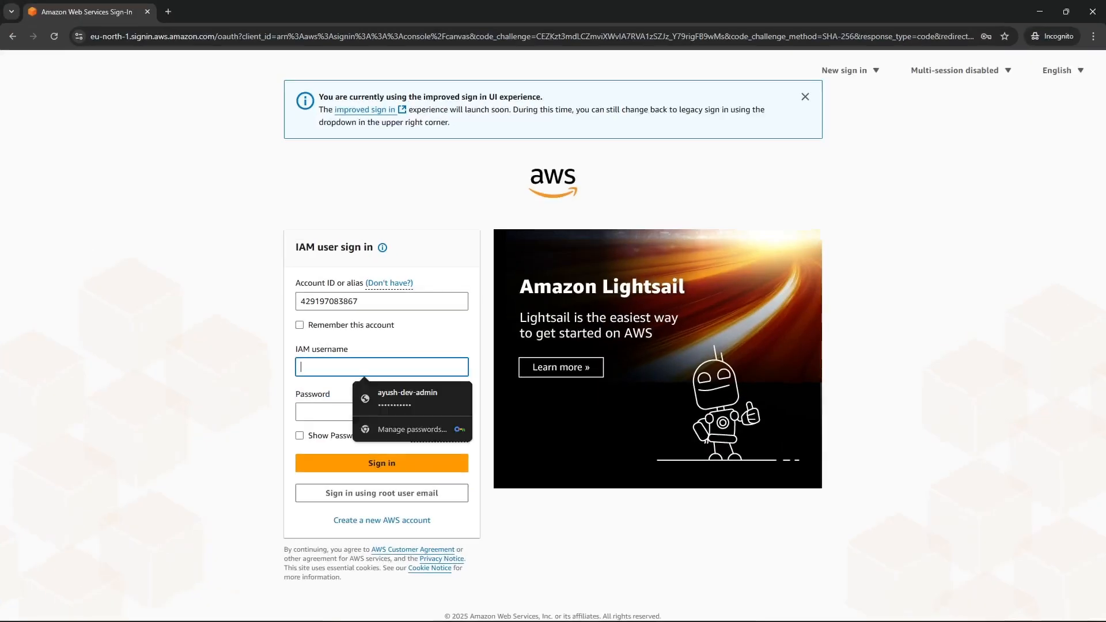
left_click(426, 340)
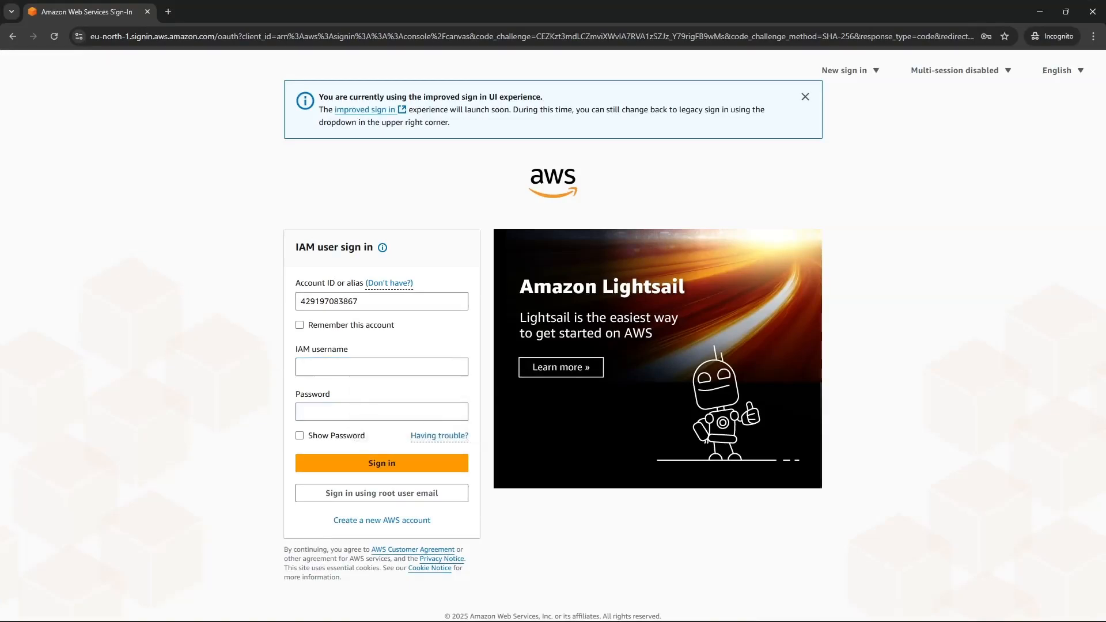
left_click(382, 367)
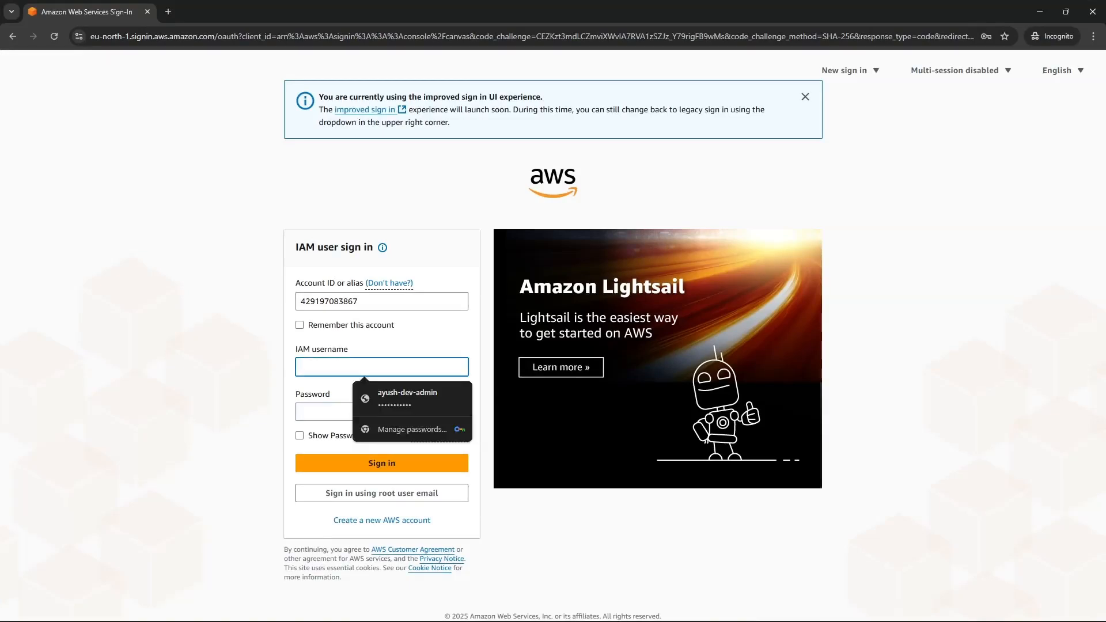
type("user=")
key("BackSpace")
type("-1")
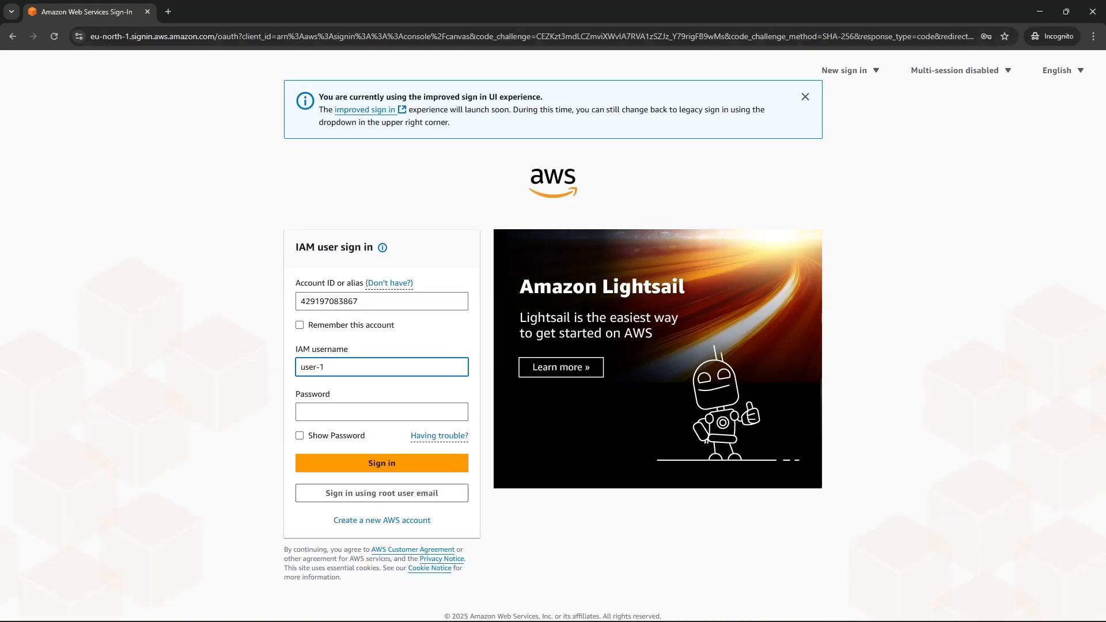
Step: Copy the Administrator Password from the lab page, paste it into the IAM sign-in form's password field and sign in
left_click(1040, 11)
scroll(899, 357, "down", 1)
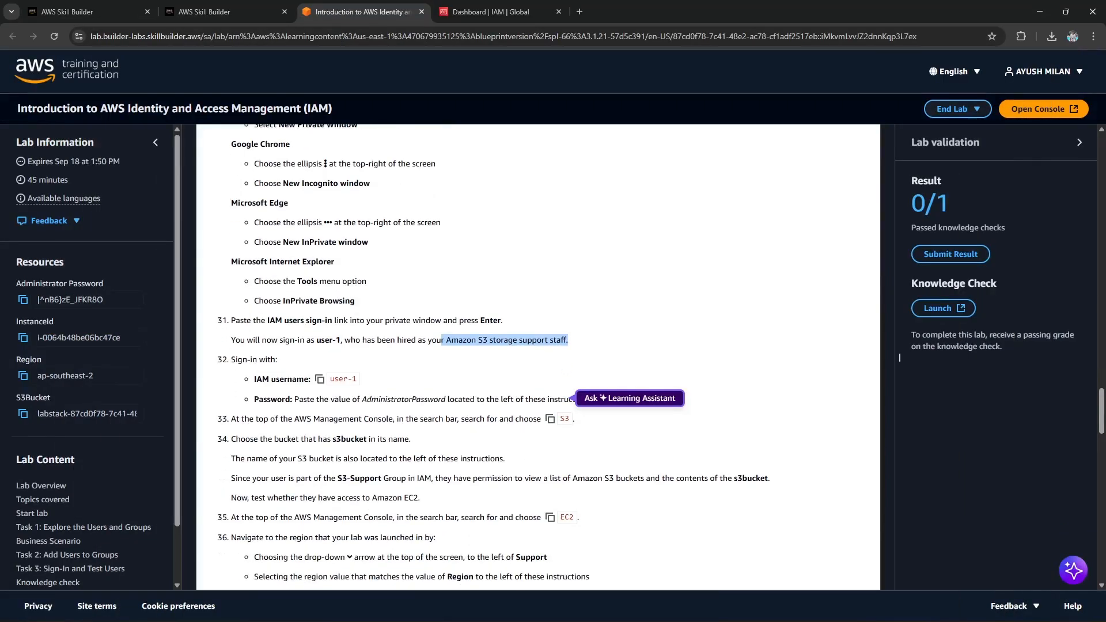
left_click(899, 357)
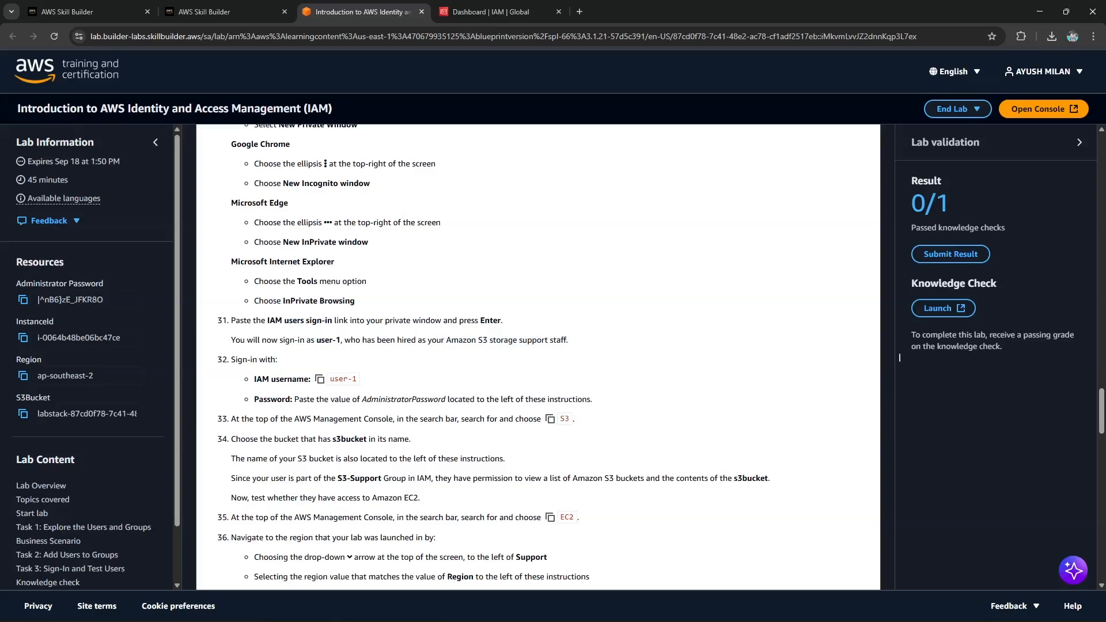
left_click(23, 299)
left_click(23, 300)
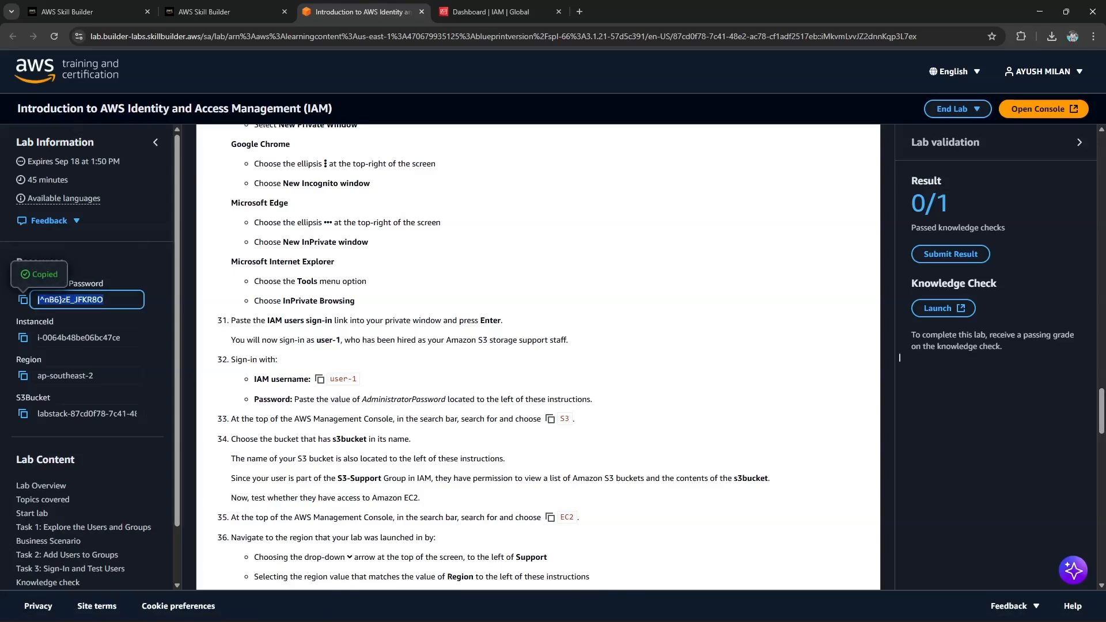
key("alt+Tab")
left_click(368, 412)
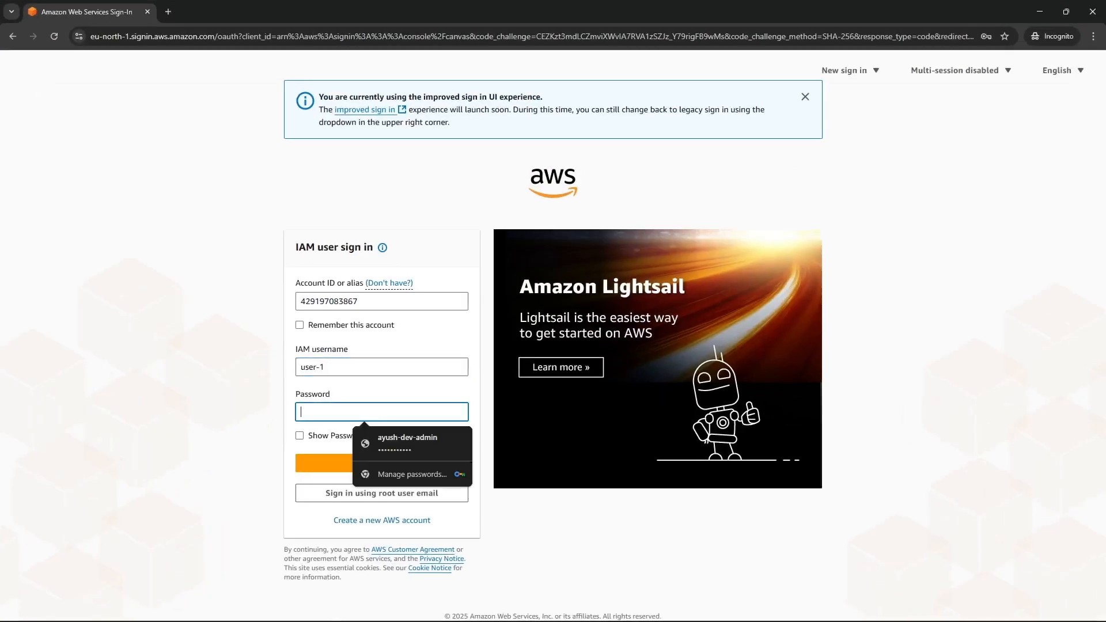
key("ctrl+v")
key("Return")
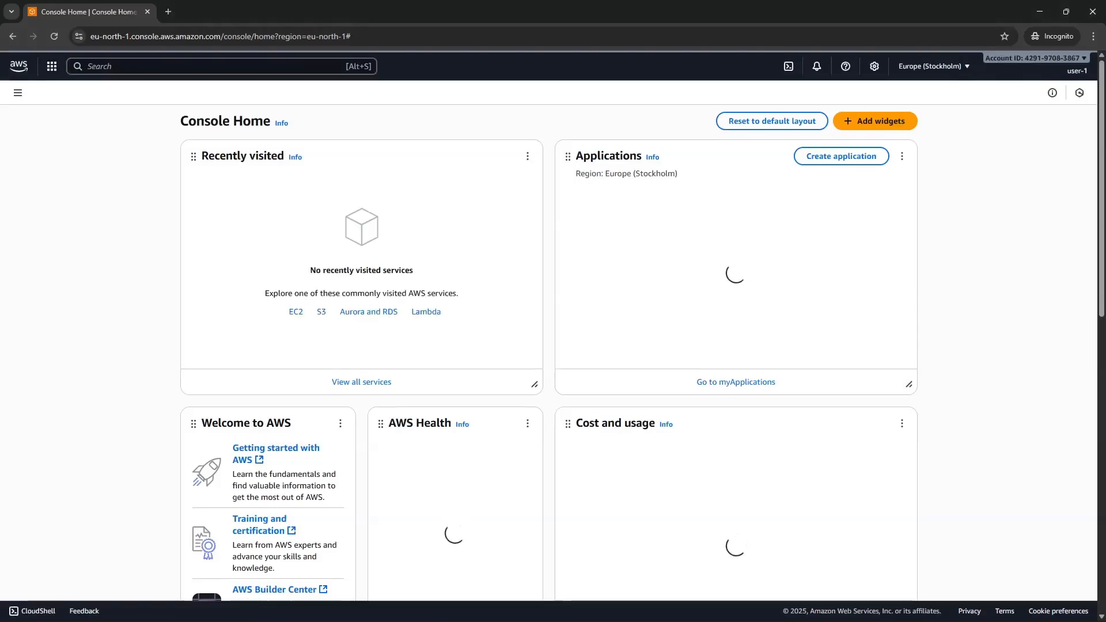
Step: Review lab guide steps 33 to 37 on testing user-1's S3 and EC2 access, and return to the Incognito console
key("alt+Tab")
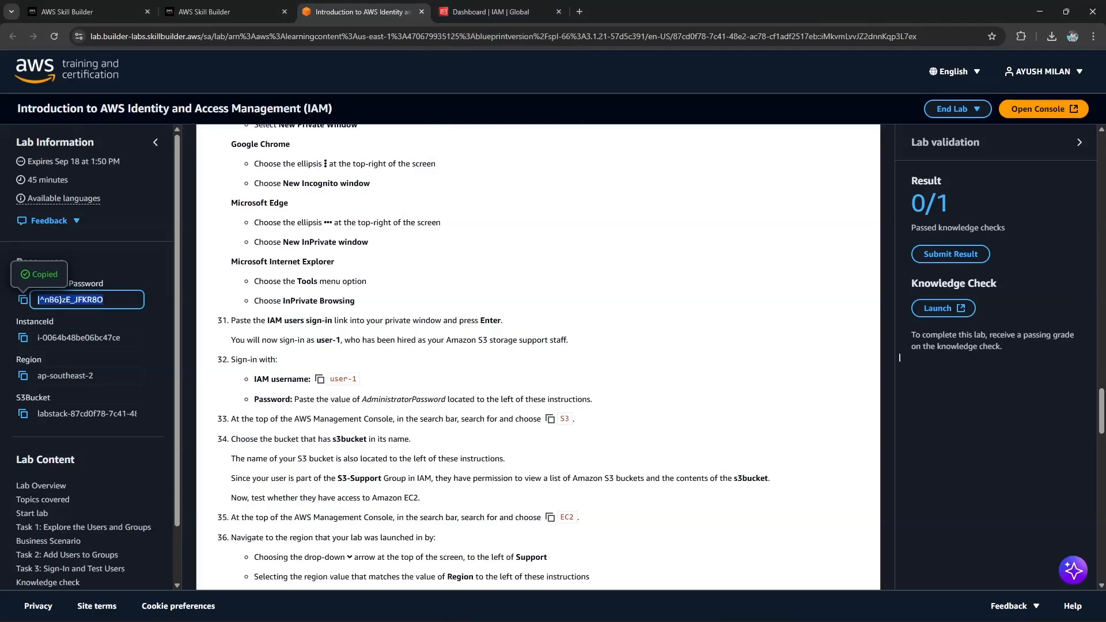
scroll(899, 357, "down", 2)
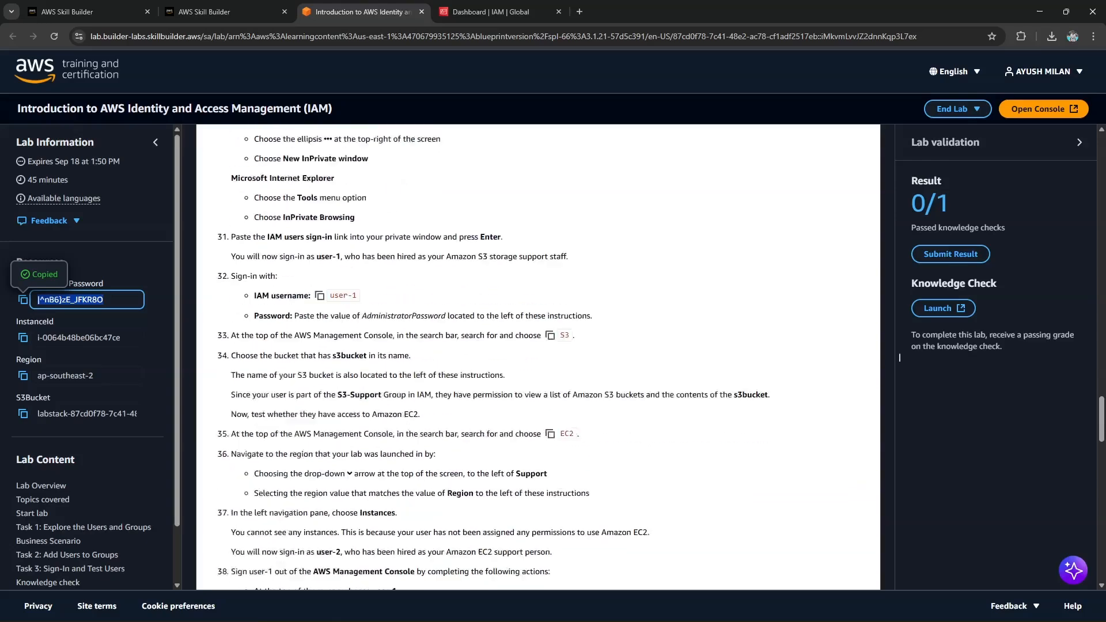
scroll(898, 357, "up", 2)
scroll(899, 357, "up", 2)
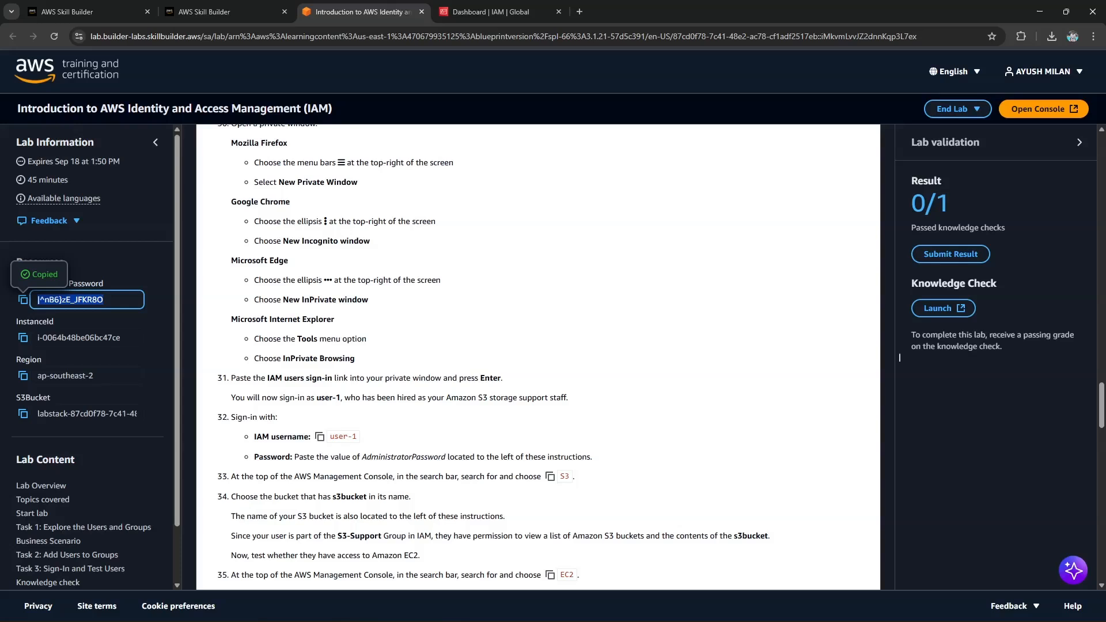
scroll(899, 357, "down", 2)
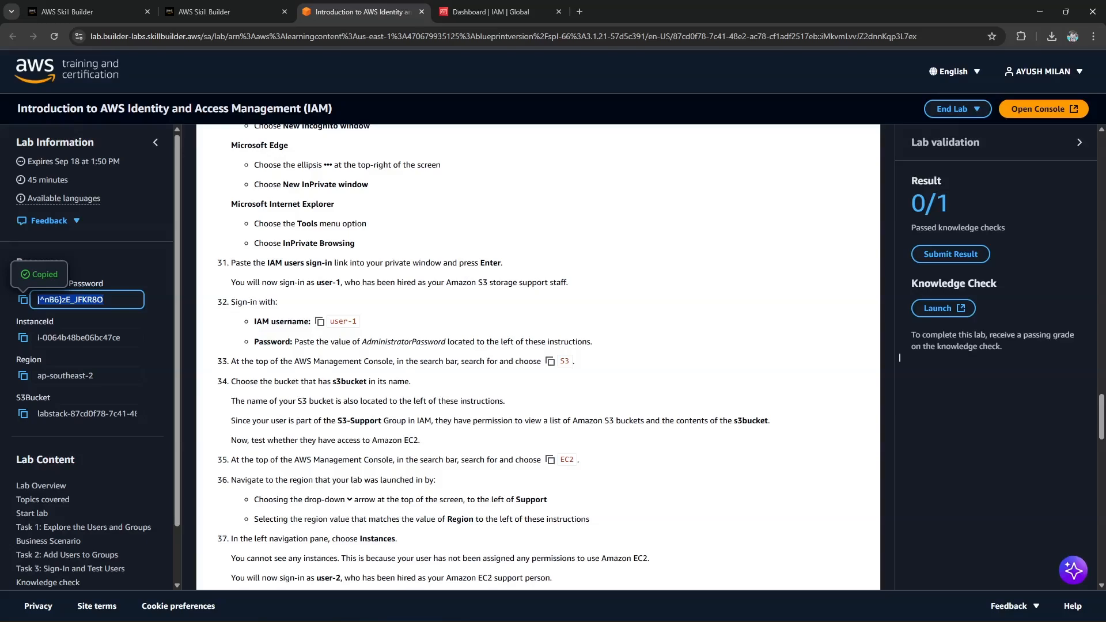
key("alt")
key("alt+Tab")
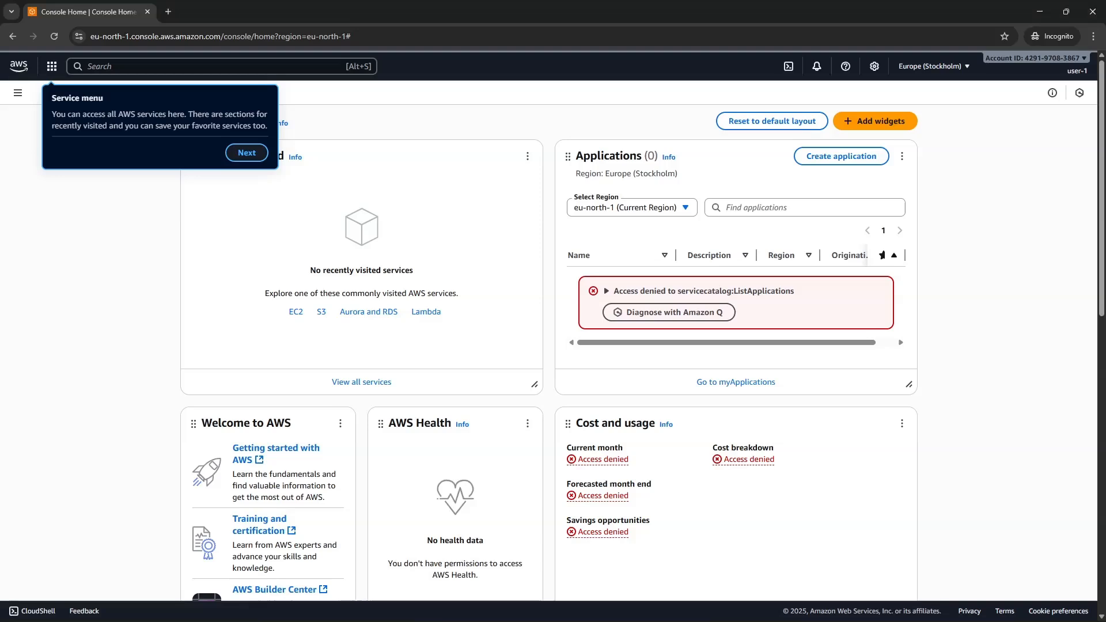
Step: Open S3 from Console Home, check the signed-in account details, and open the labstack bucket with s3bucket in its name
left_click(321, 311)
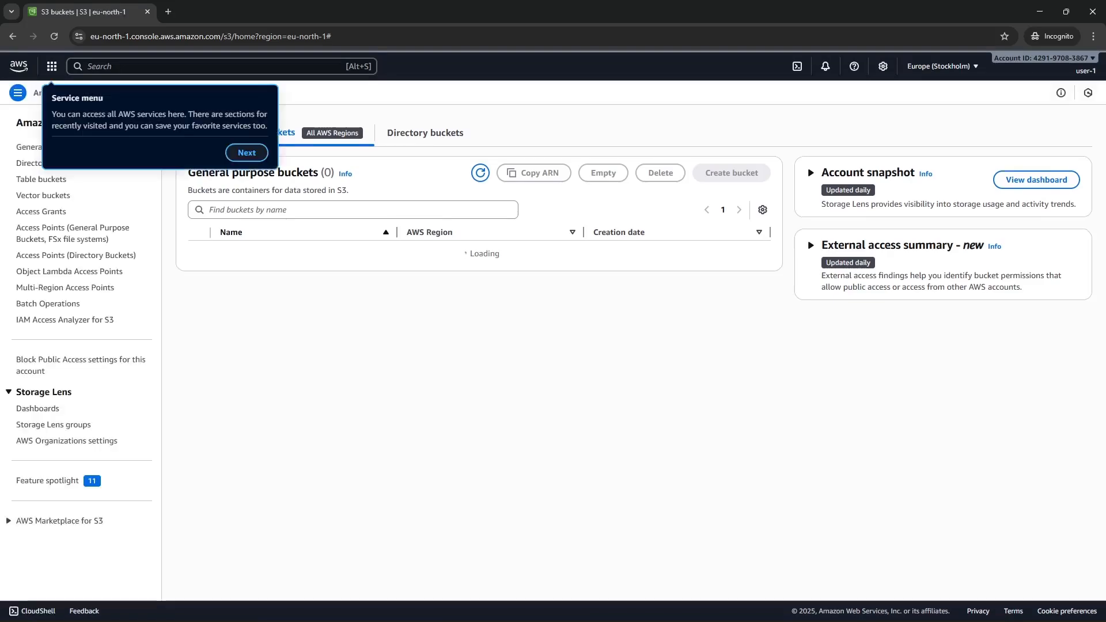
left_click(1059, 61)
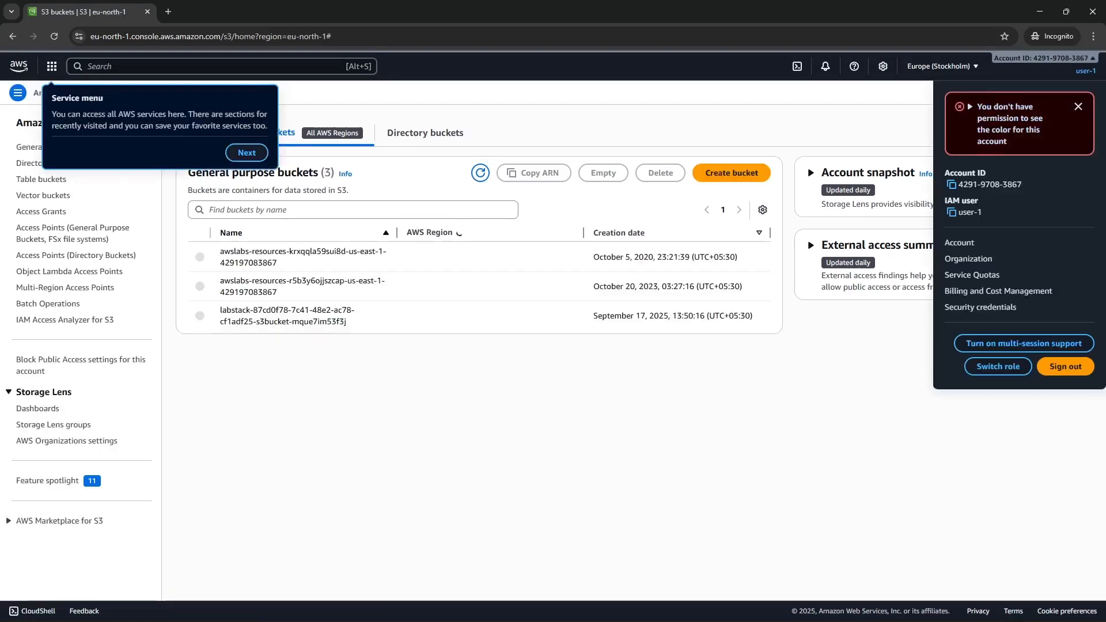
left_click(1059, 61)
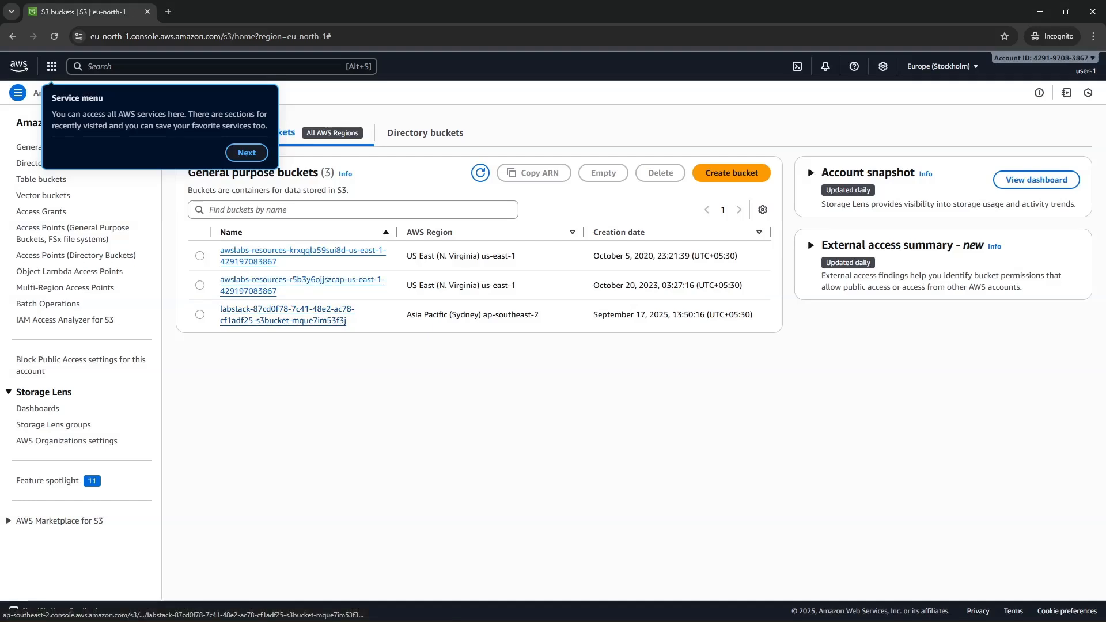
left_click(287, 314)
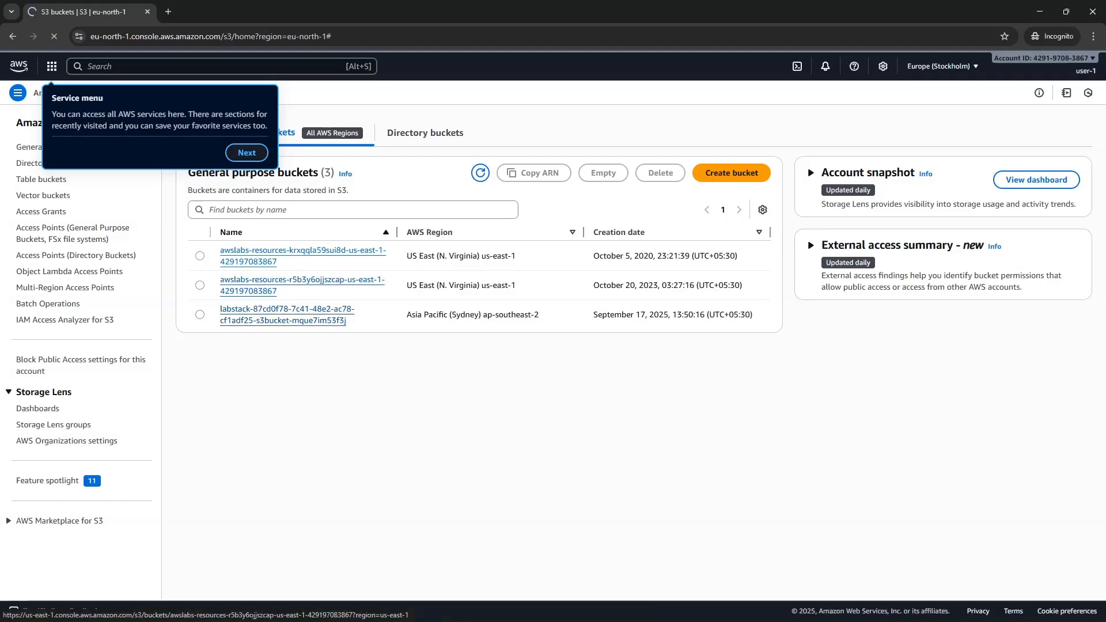
Step: Return to the lab guide and read step 34 on the S3-Support group's bucket permissions
key("alt+Tab")
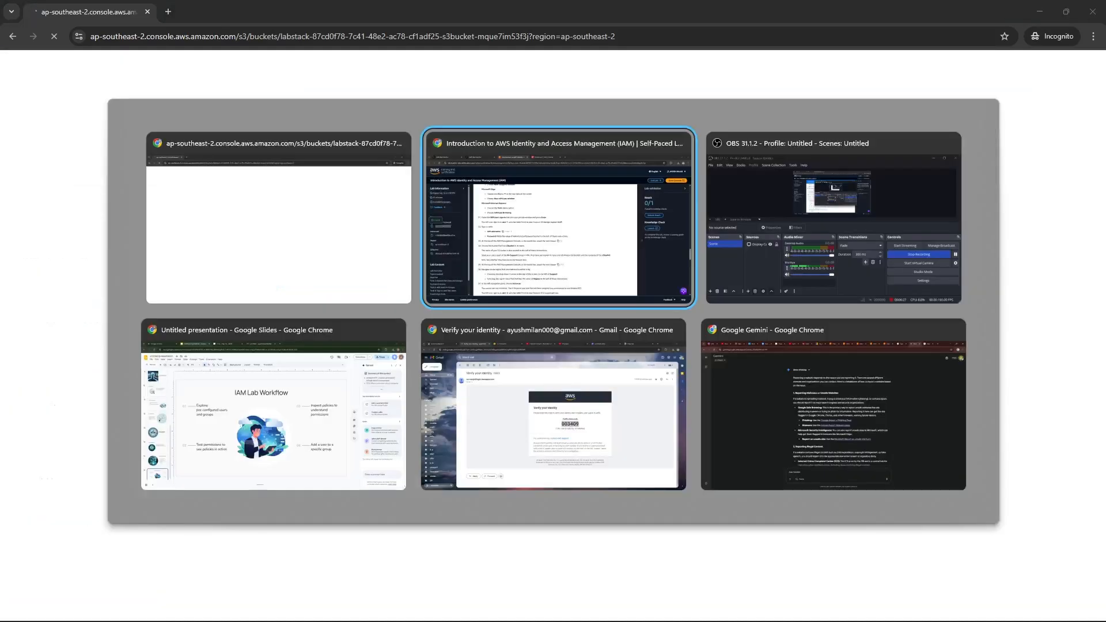
scroll(898, 357, "down", 2)
scroll(899, 357, "down", 1)
scroll(899, 357, "up", 1)
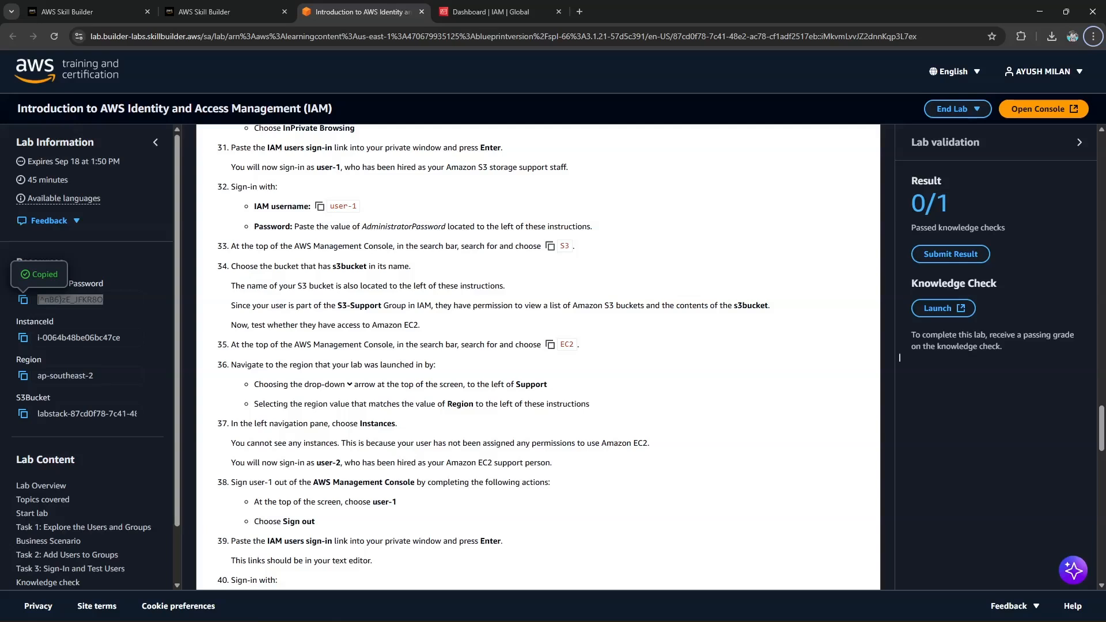
left_click_drag(410, 305, 660, 307)
left_click(660, 307)
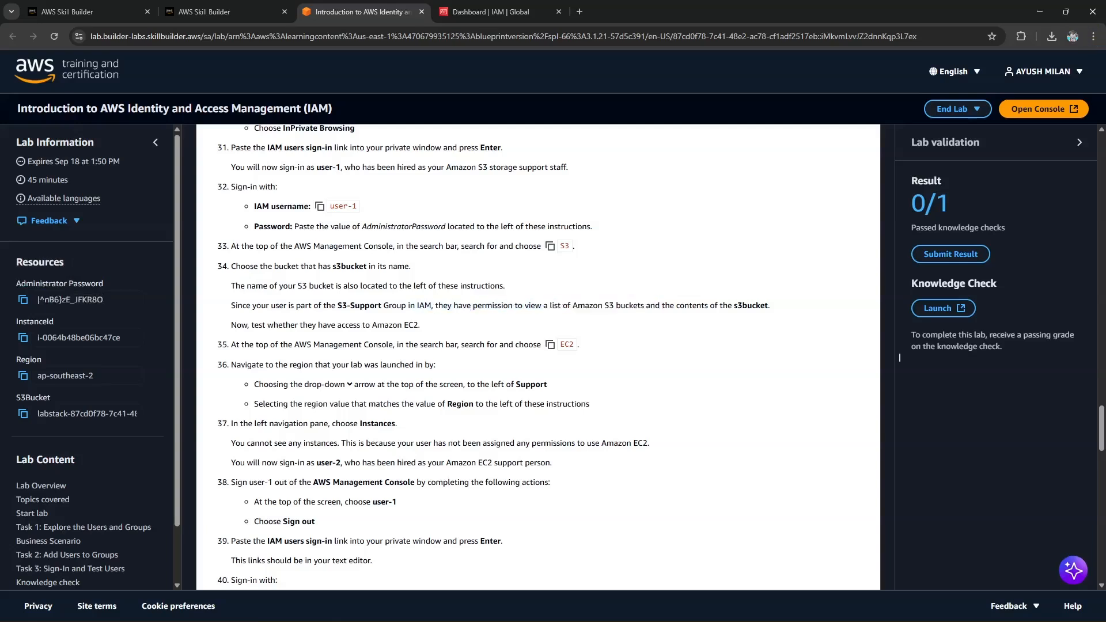
left_click_drag(342, 305, 391, 305)
scroll(403, 346, "up", 1)
left_click_drag(346, 362, 665, 364)
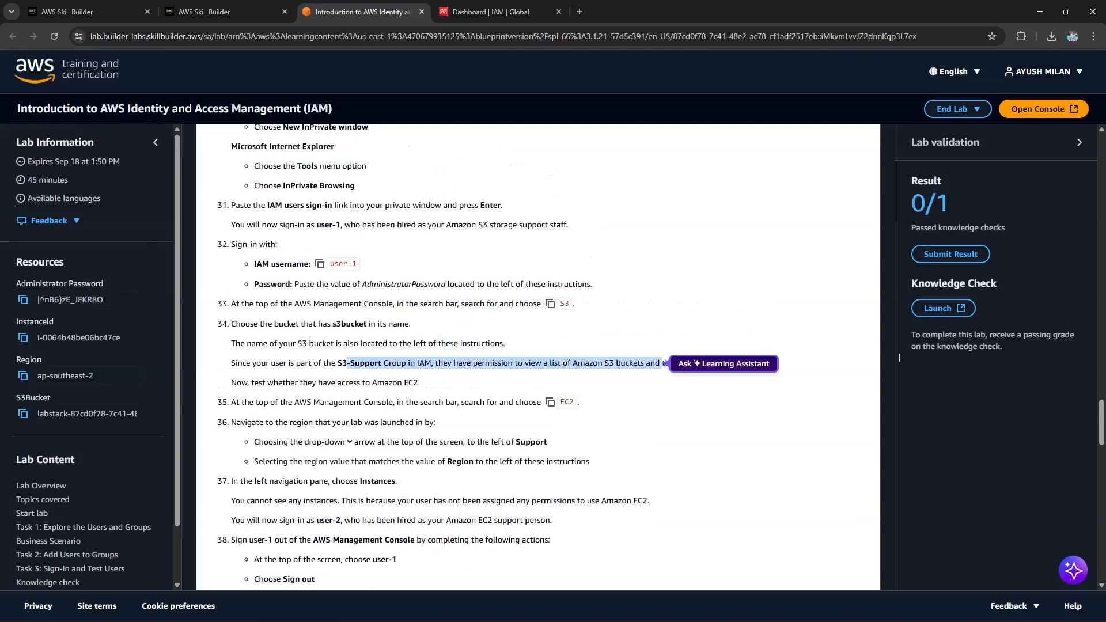
Step: Go back to the Incognito bucket page and dismiss the Service menu, Unified Search and Account color tips
key("alt+Tab")
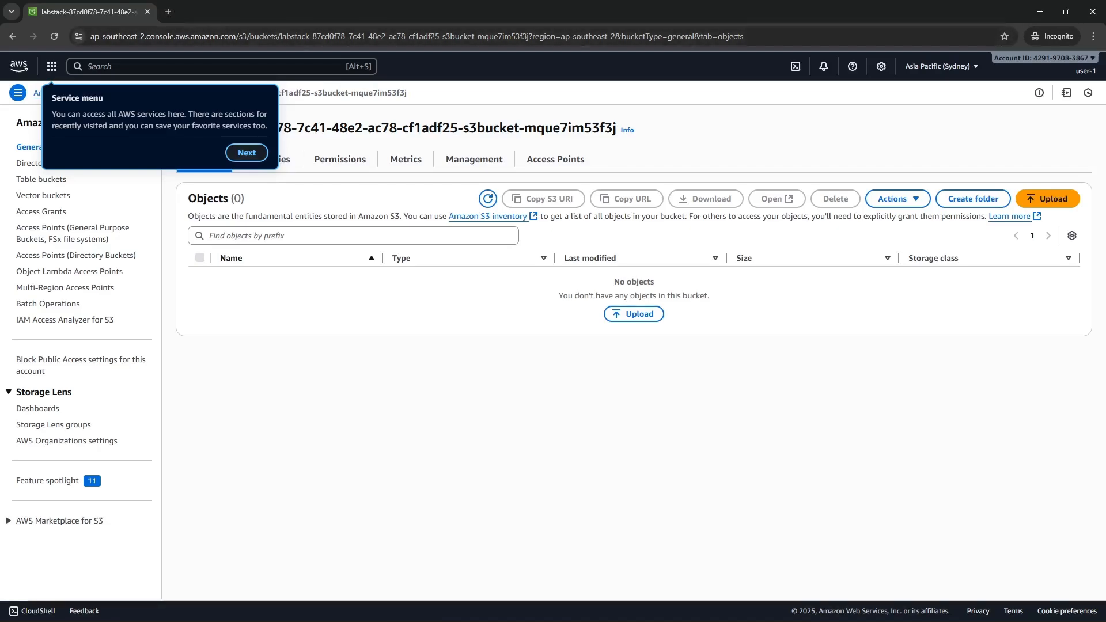
left_click(246, 152)
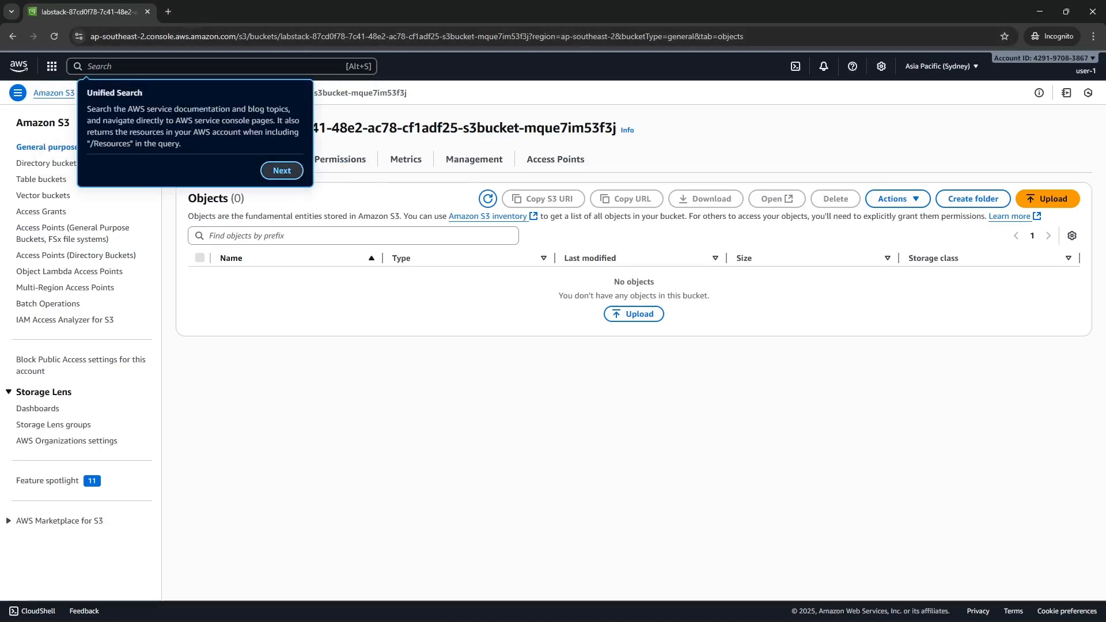
left_click(281, 169)
left_click(1069, 156)
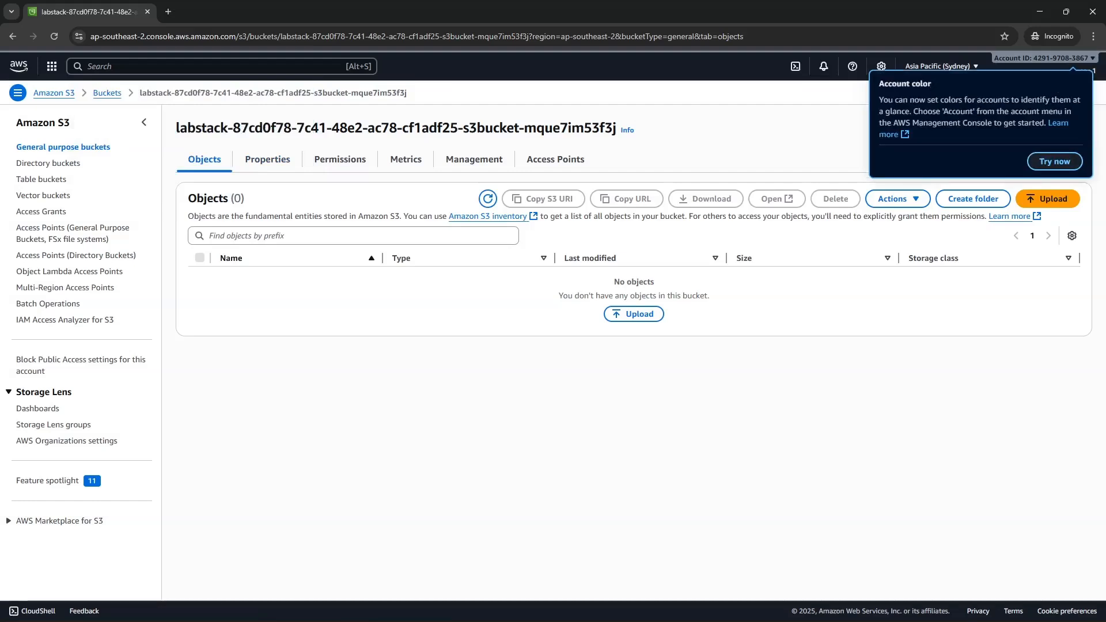
left_click(1054, 161)
Step: Examine the labstack bucket's name and properties, and check which IAM user is signed in
left_click_drag(175, 128, 593, 129)
left_click(592, 129)
triple_click(490, 128)
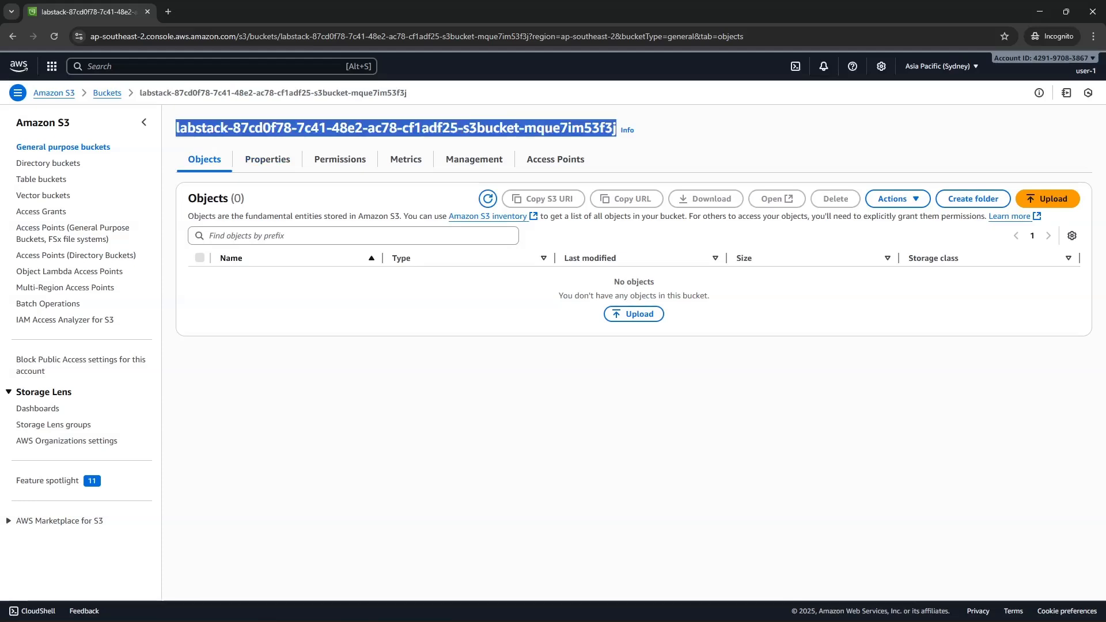
left_click(267, 159)
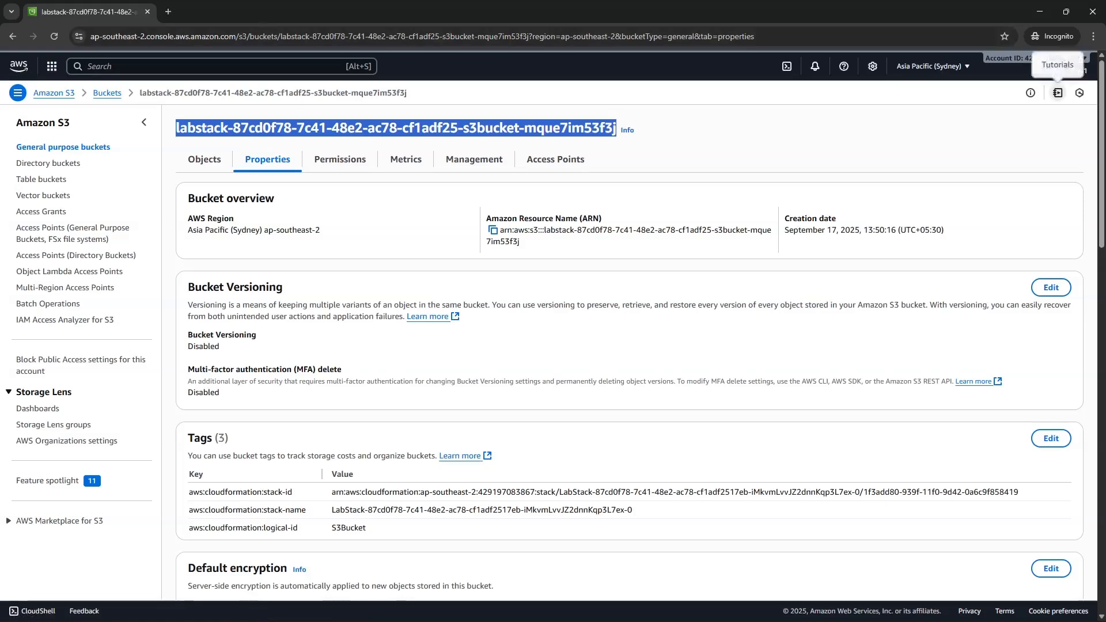
left_click(1034, 58)
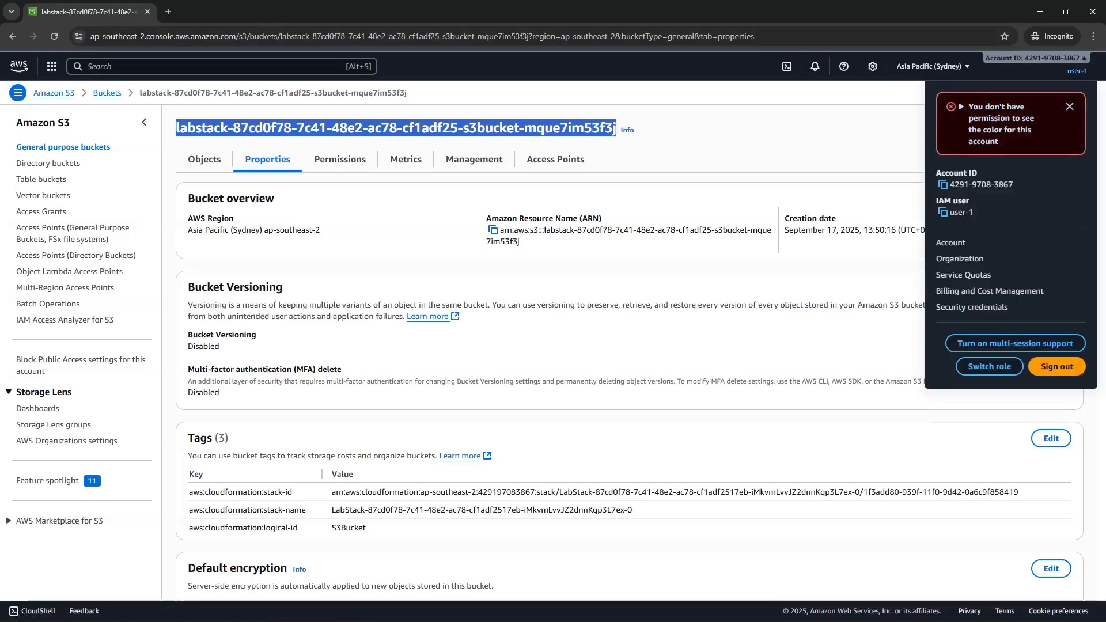
left_click(1033, 58)
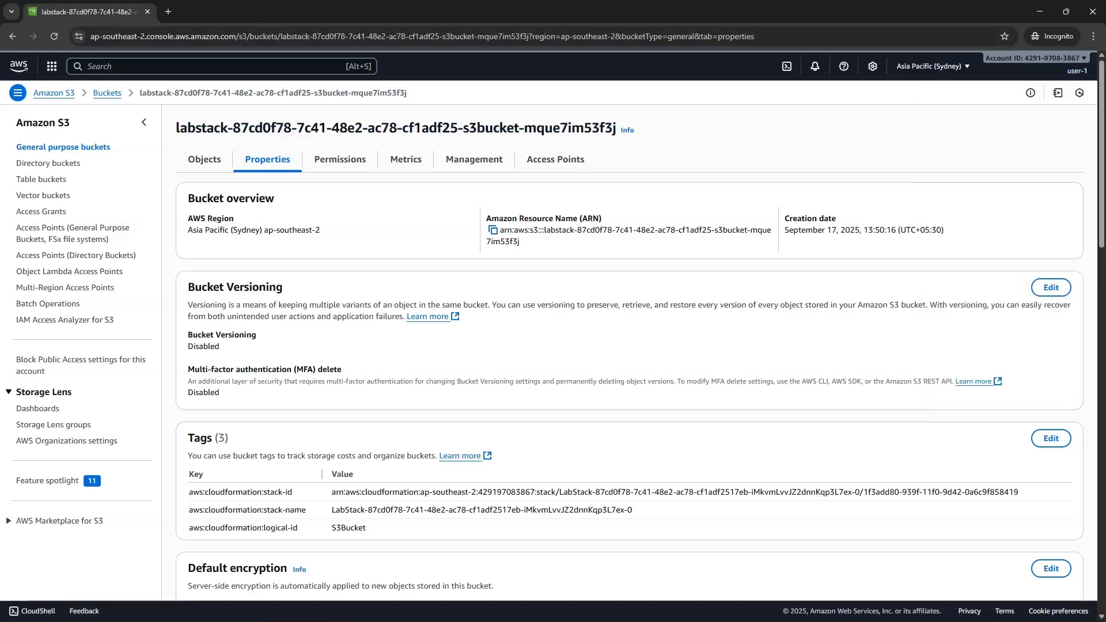
Step: Search the console for ec2 and open the EC2 dashboard as user-1
key("alt+s")
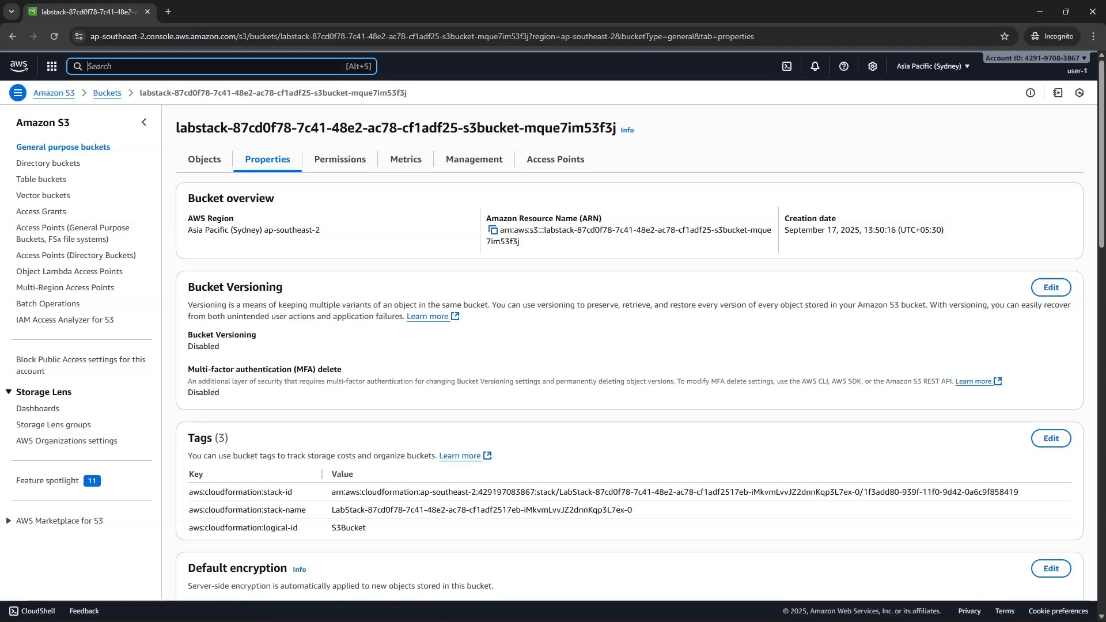
type("ec2")
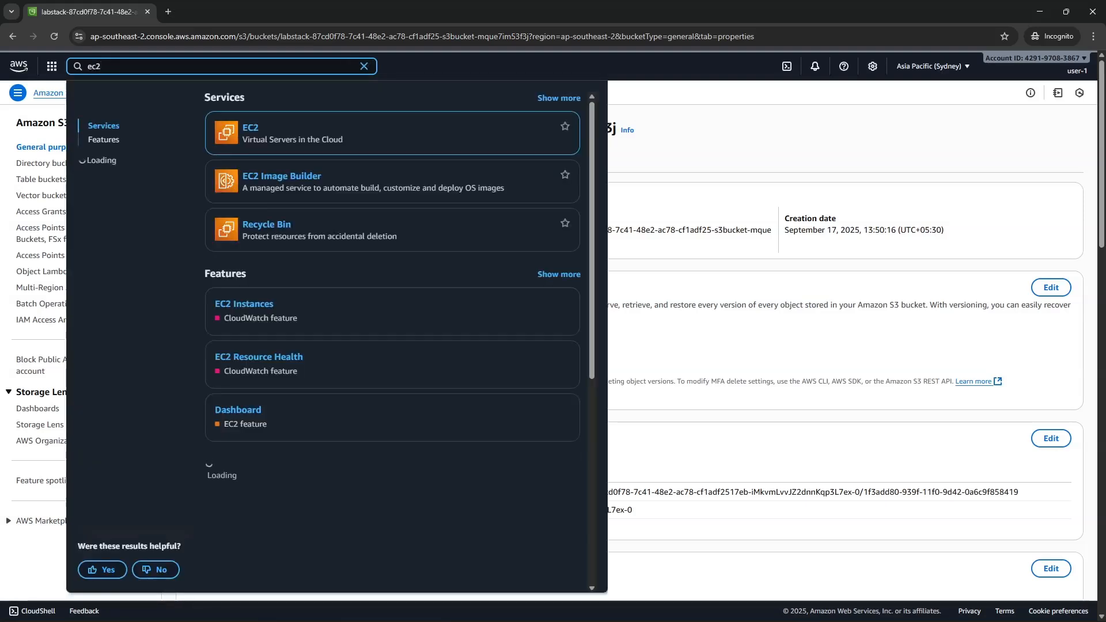
key("Return")
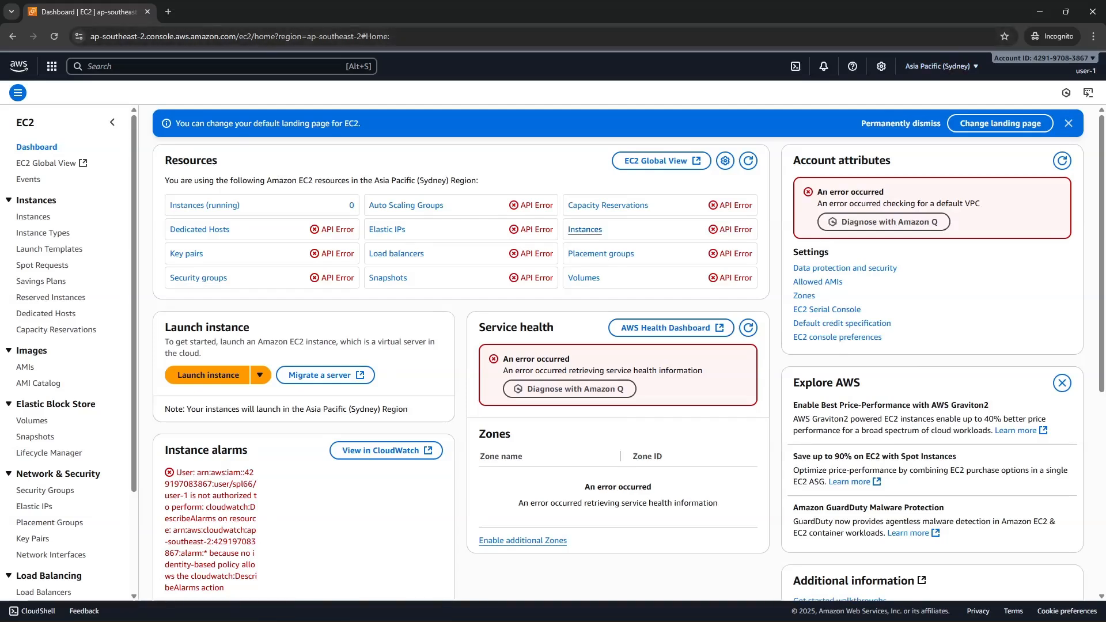
Step: Return to the lab guide and read step 36 on selecting the region that matches the lab's Region value
key("alt+Tab")
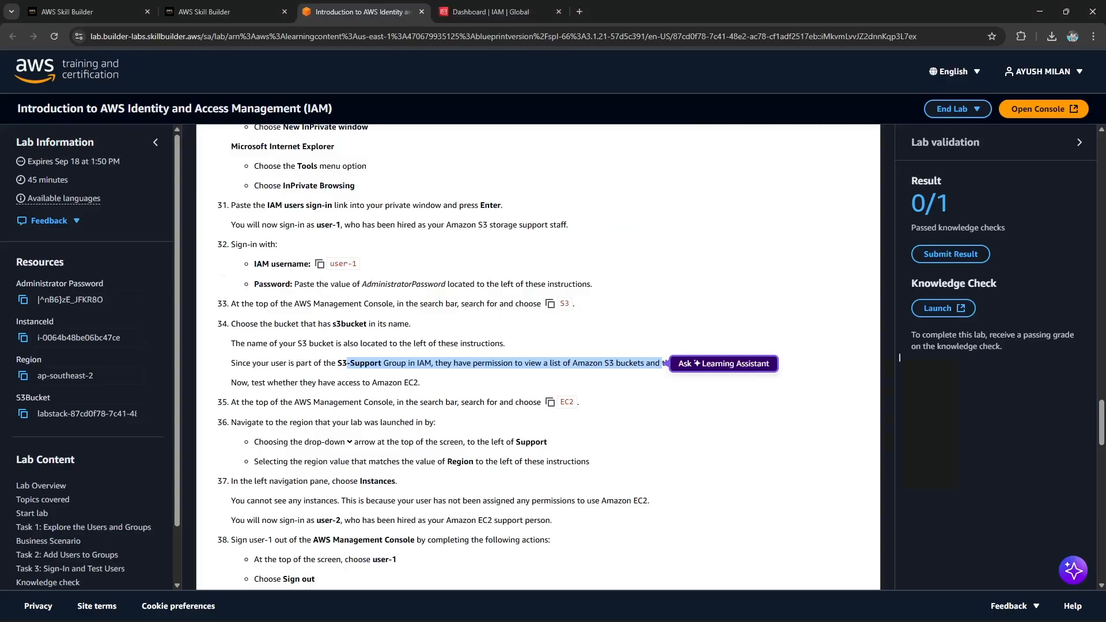
left_click_drag(478, 442, 352, 442)
left_click(899, 357)
scroll(898, 357, "down", 2)
left_click_drag(316, 346, 589, 346)
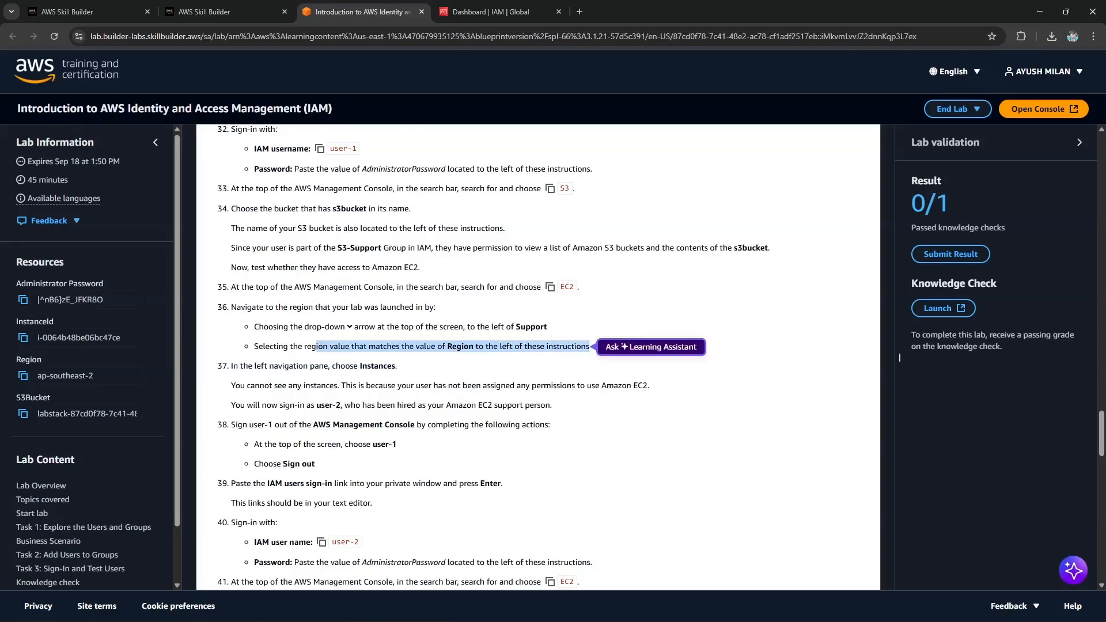
Step: Copy the lab's Region value ap-southeast-2 and compare it with the region selected in the Incognito EC2 console
left_click(898, 357)
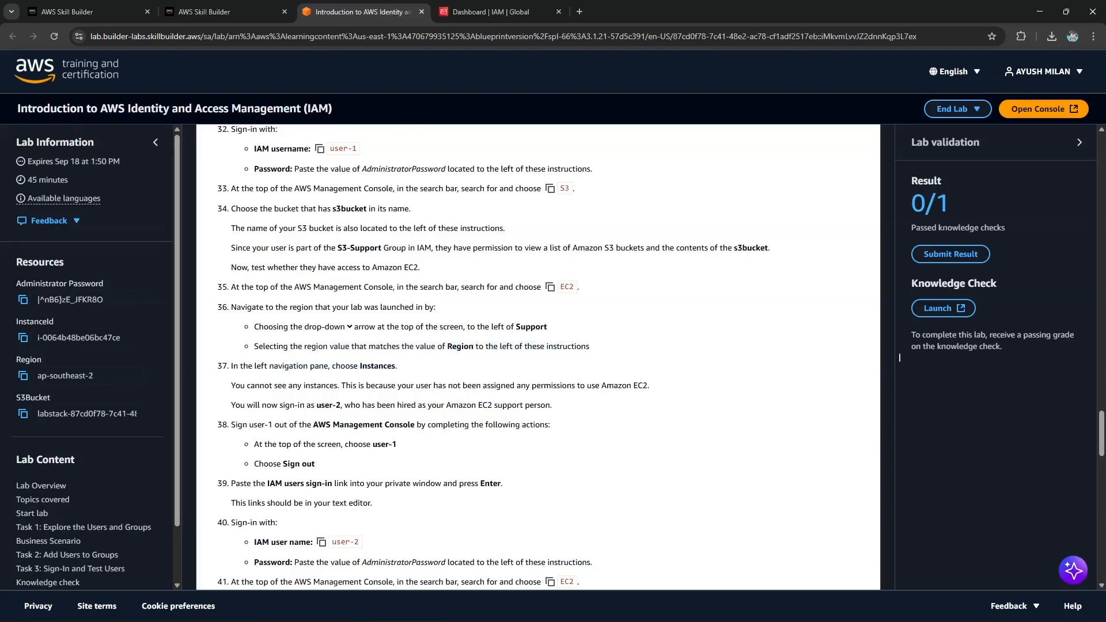
left_click(23, 375)
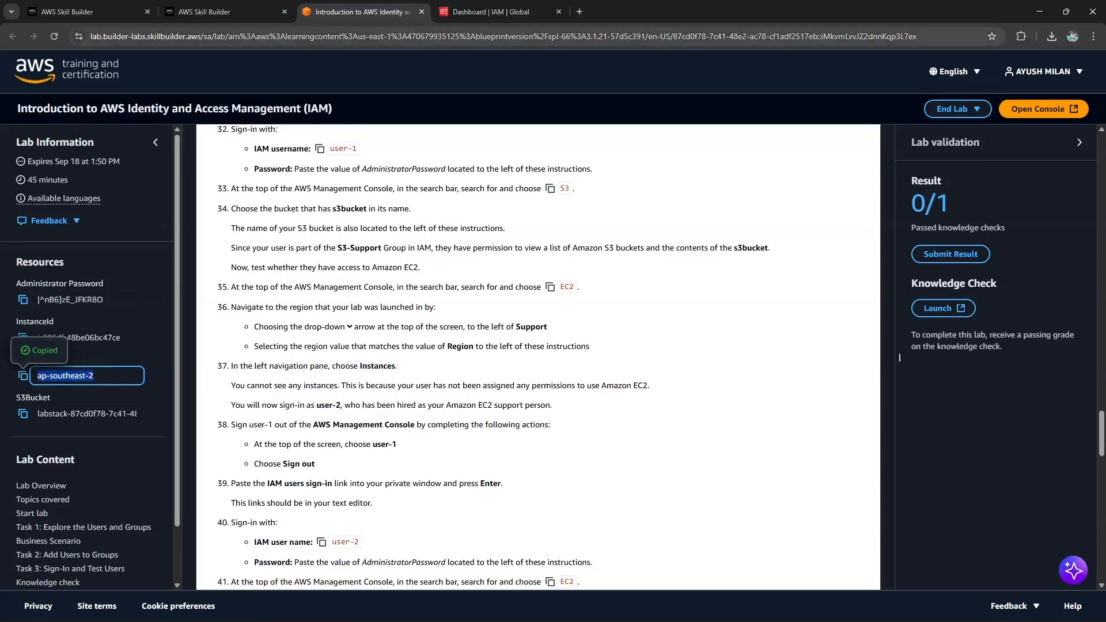
key("ctrl+Tab")
key("ctrl+shift+Tab")
key("ctrl+Tab")
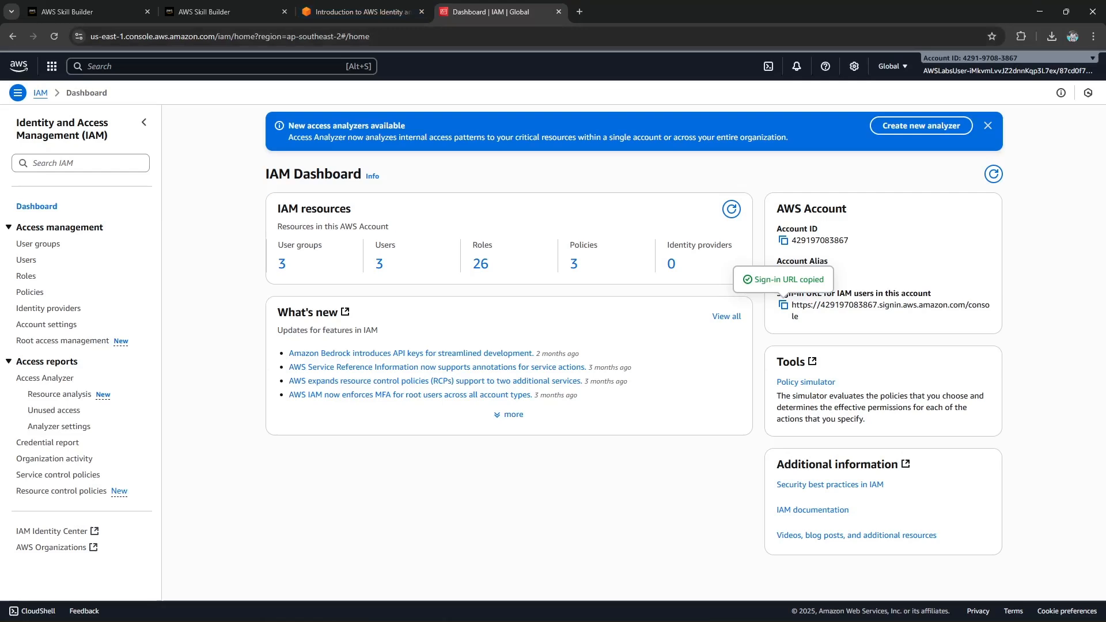
key("alt+Tab")
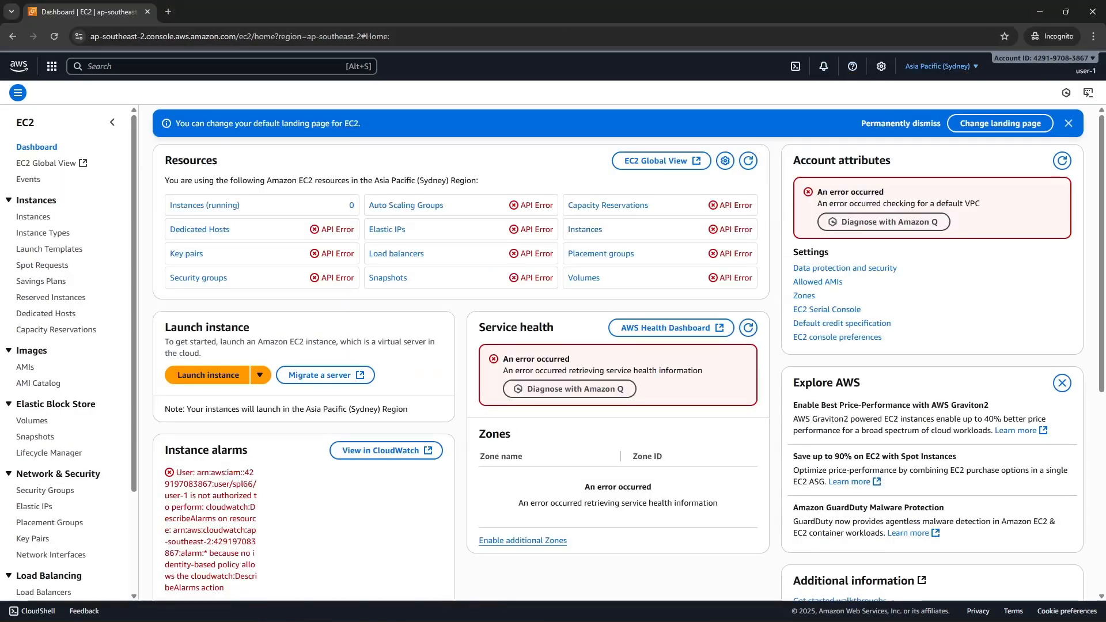
left_click(939, 66)
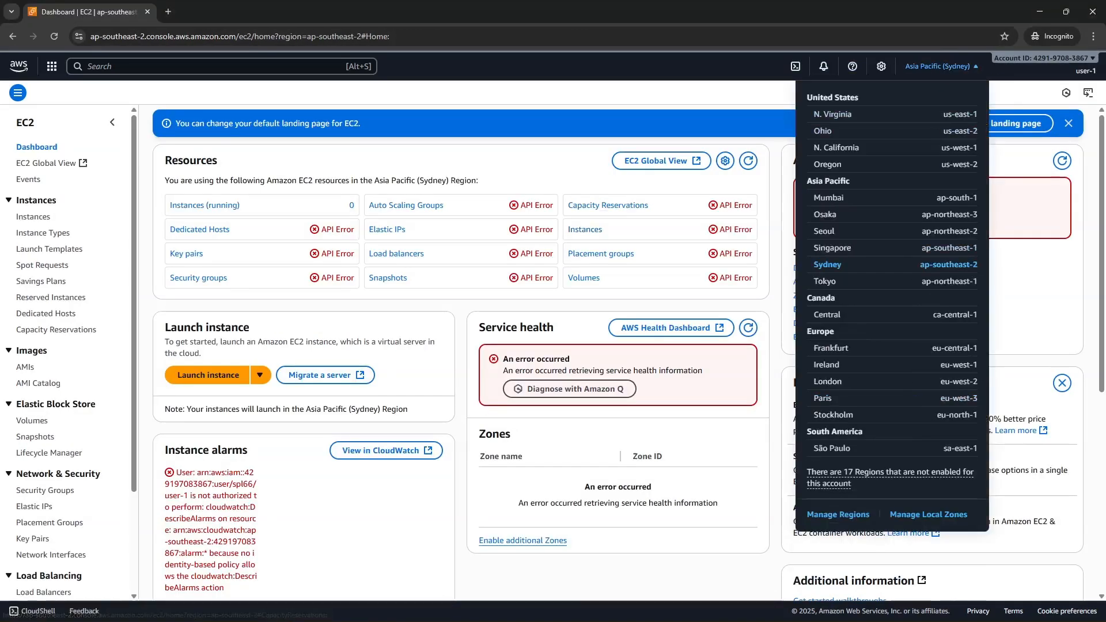
key("Escape")
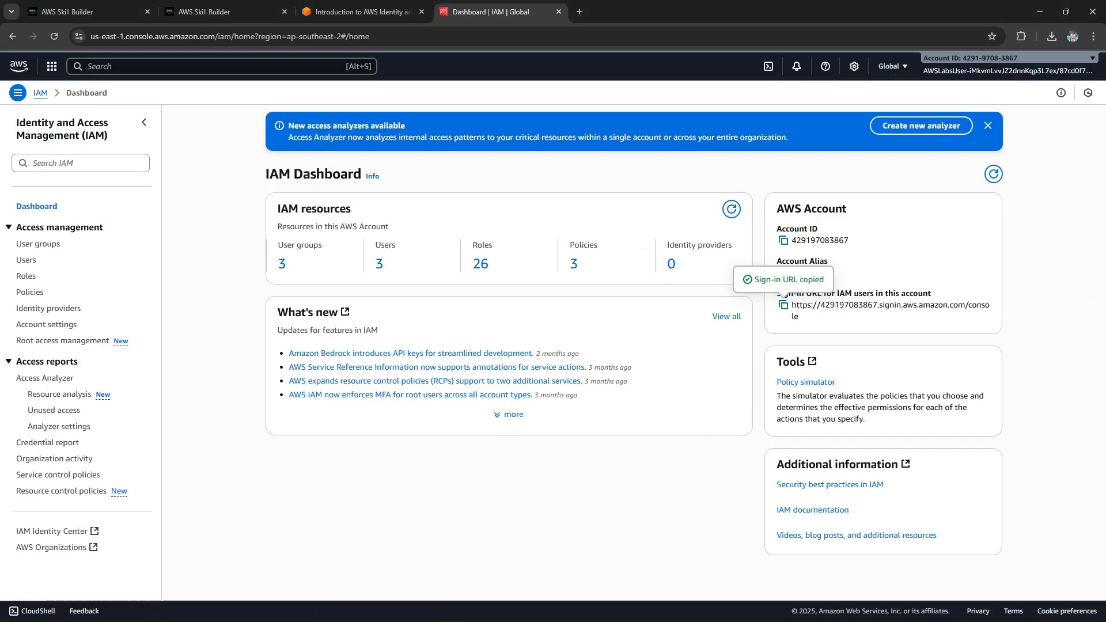
Step: Check the lab guide's note about user-2 under step 37, and open the running instances list in EC2 as user-1
key("ctrl+shift+Tab")
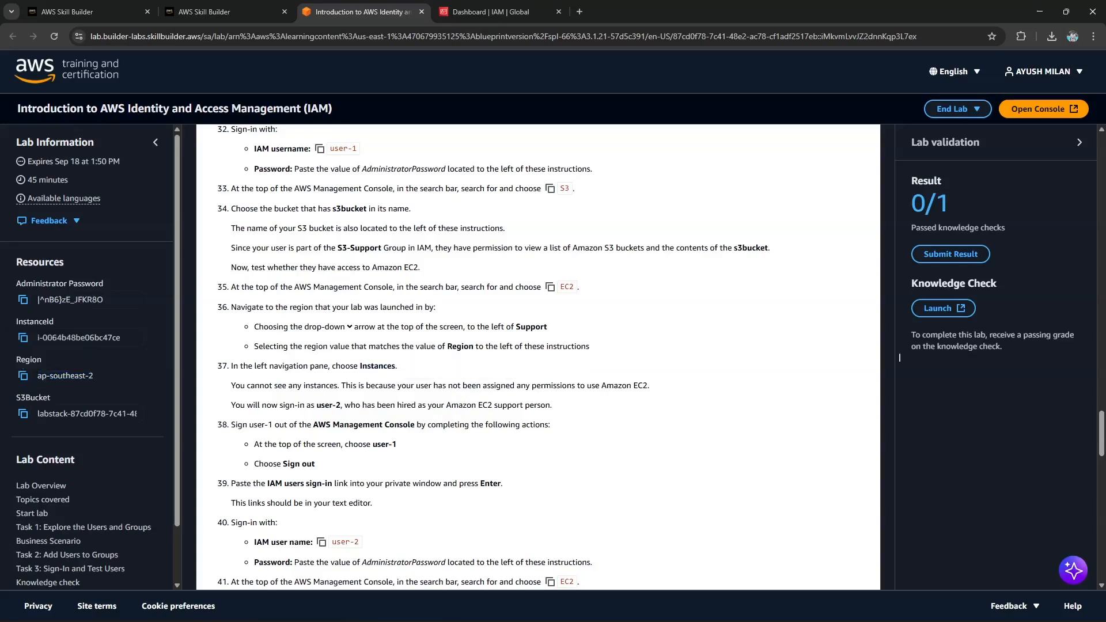
left_click_drag(329, 404, 375, 404)
key("alt+Tab")
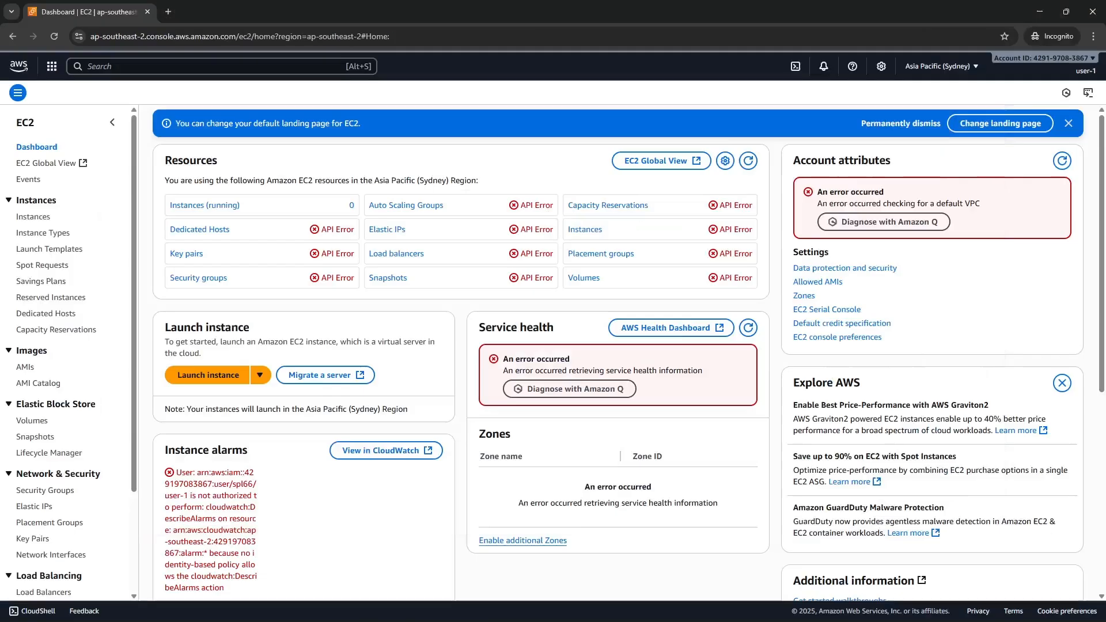
left_click(204, 205)
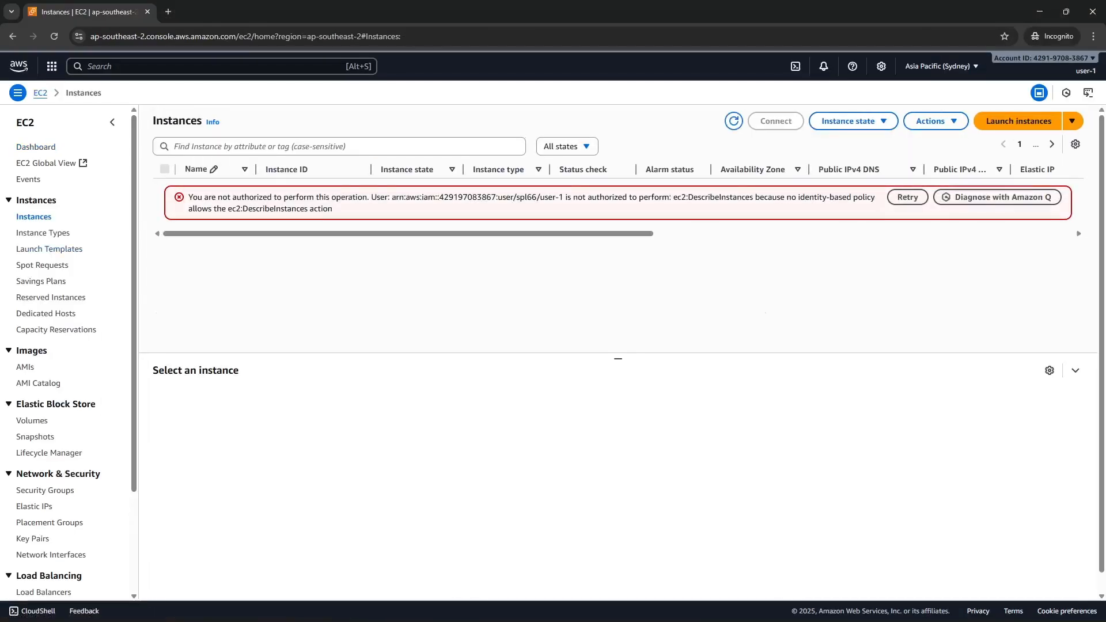
Step: Read the message in the EC2 instances list about user-1's ec2:DescribeInstances permission
left_click_drag(197, 197, 332, 209)
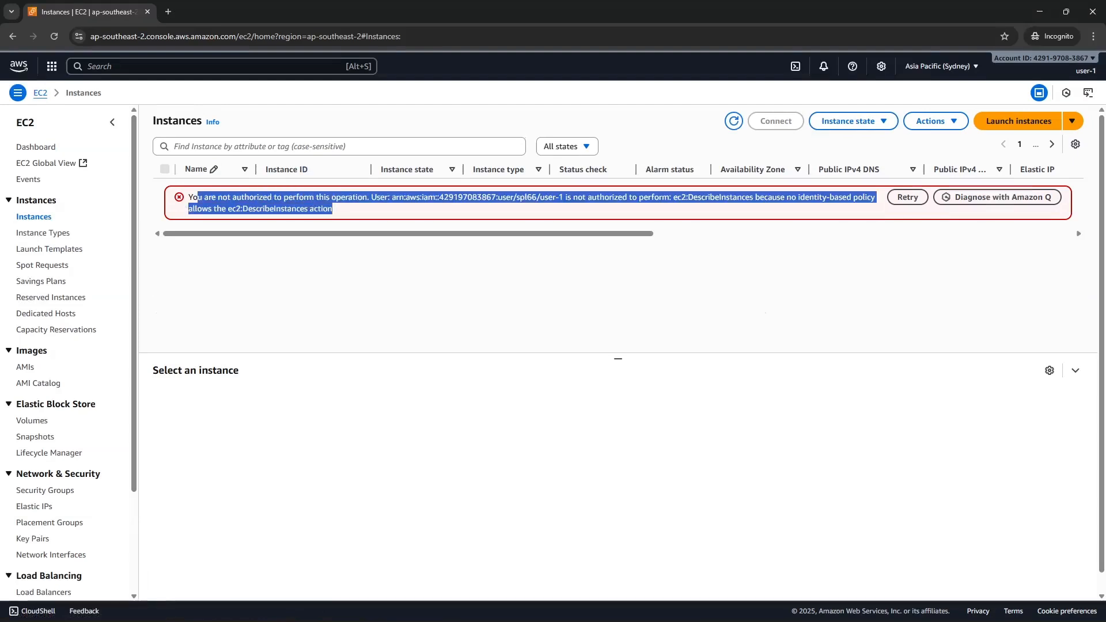
left_click_drag(531, 196, 755, 197)
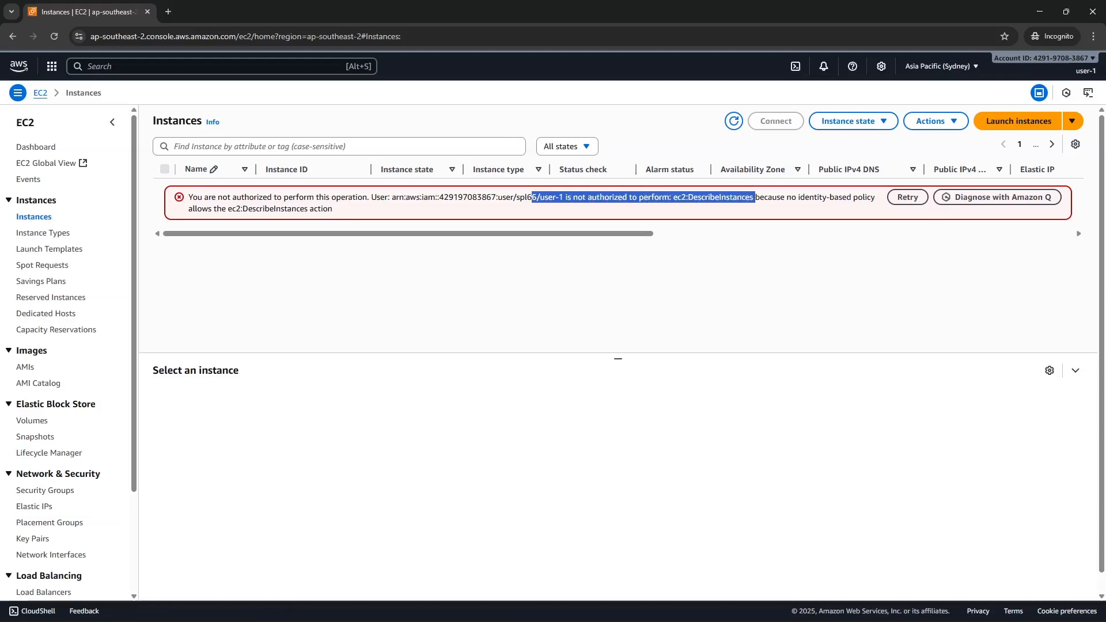
left_click(755, 198)
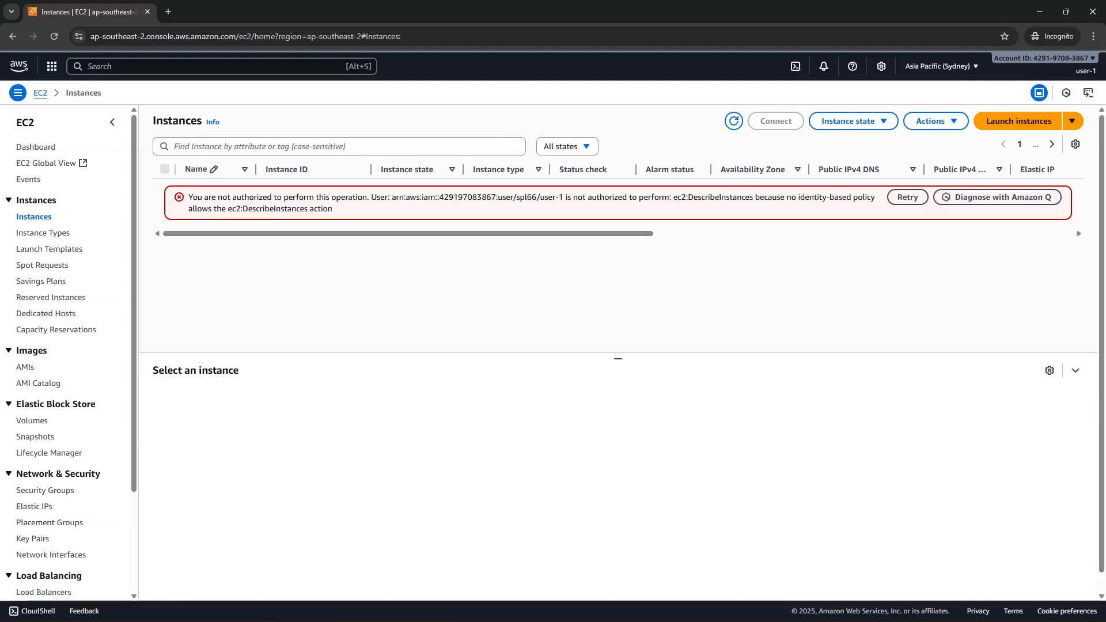
mouse_move(237, 197)
left_mouse_down()
mouse_move(270, 209)
mouse_move(228, 197)
mouse_move(237, 209)
left_mouse_up()
left_click(239, 209)
Step: Sign user-1 out of the AWS console and return to the lab guide
left_click(1085, 70)
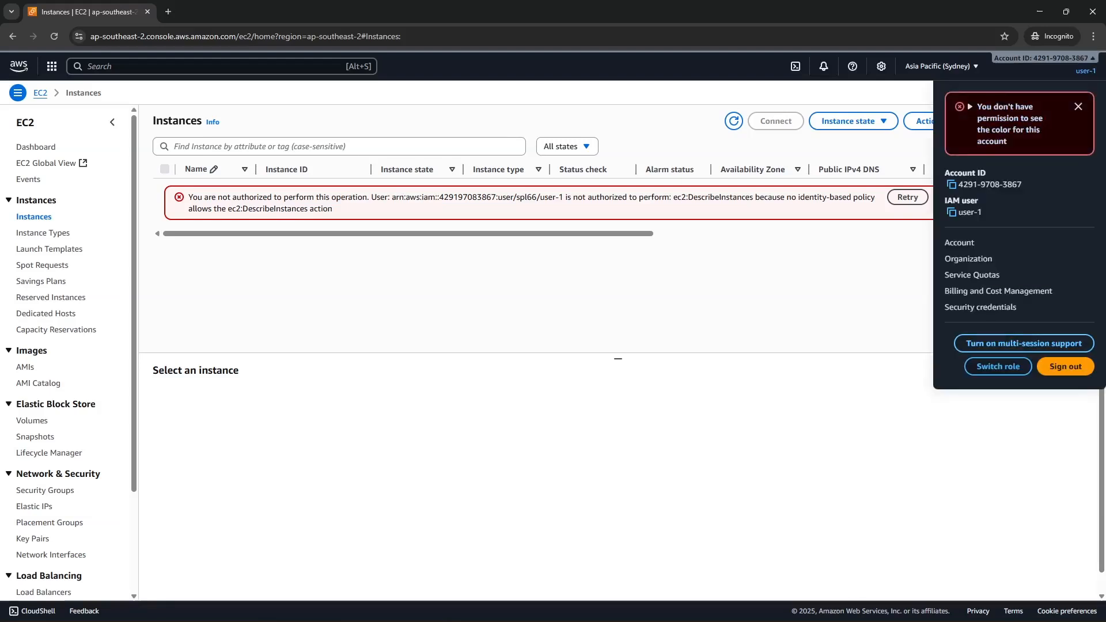
left_click(1065, 366)
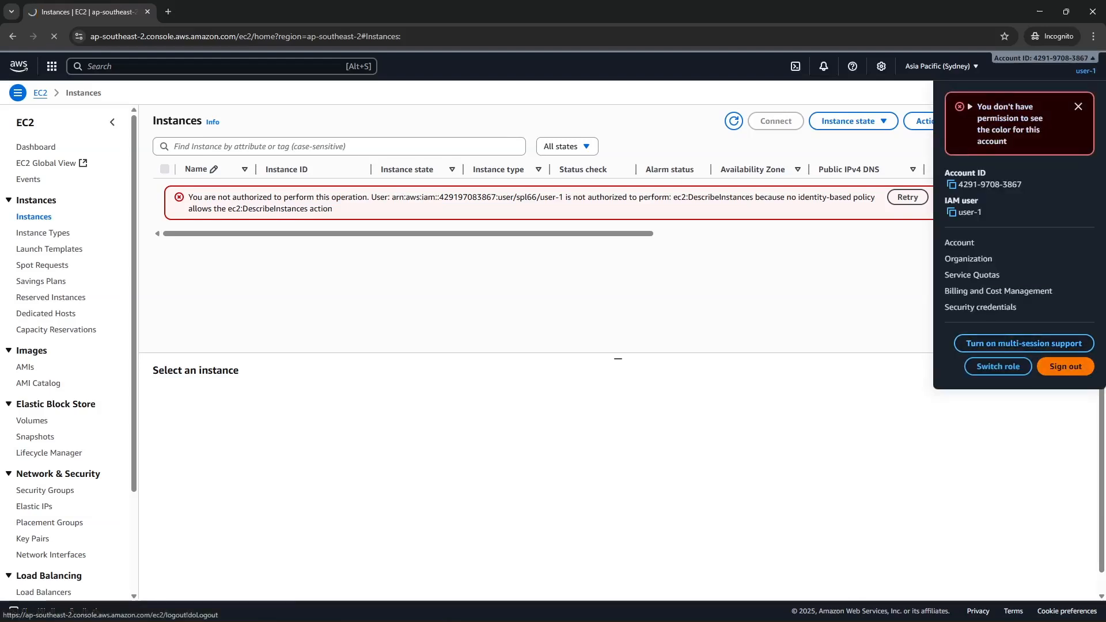
key("alt+Tab")
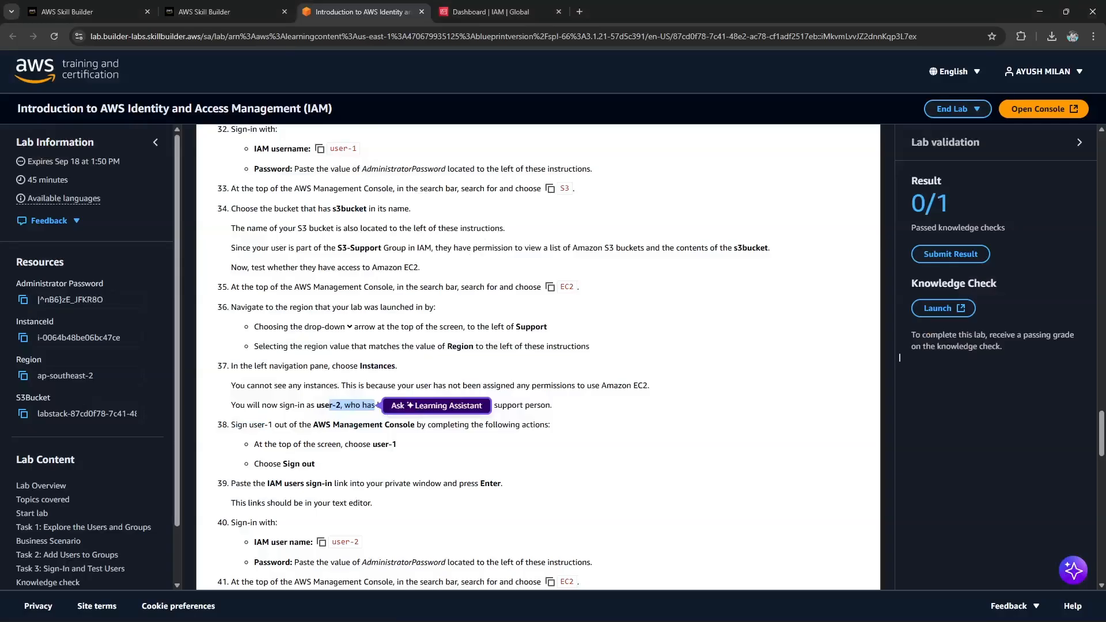
Step: Copy the IAM user name user-2 and the administrator password from the lab guide, and switch to the Incognito window
scroll(899, 357, "down", 1)
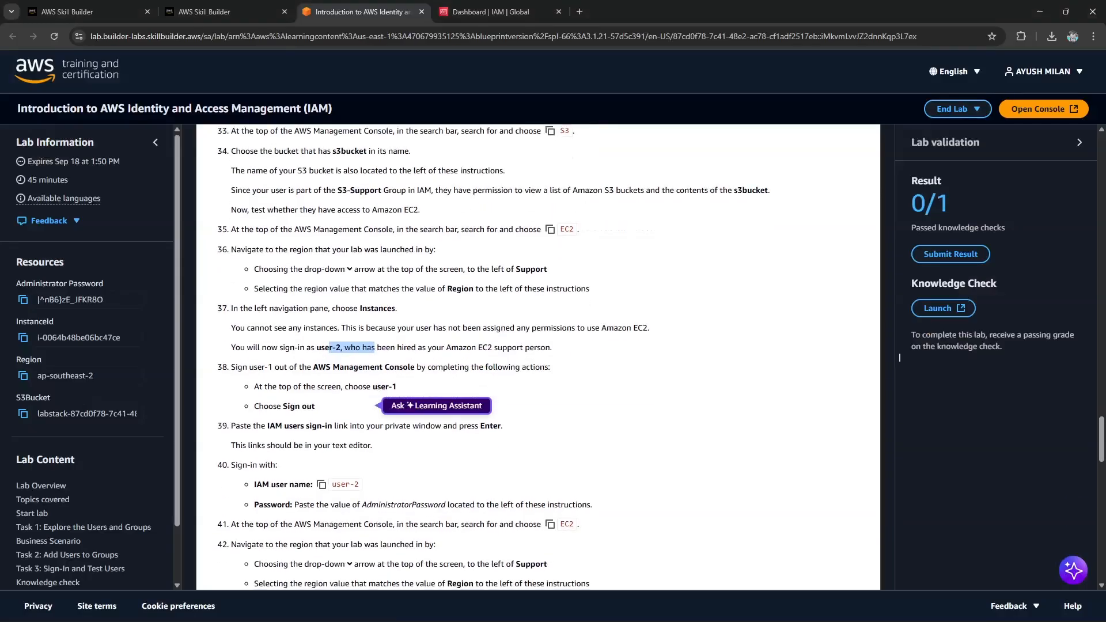
scroll(899, 357, "down", 1)
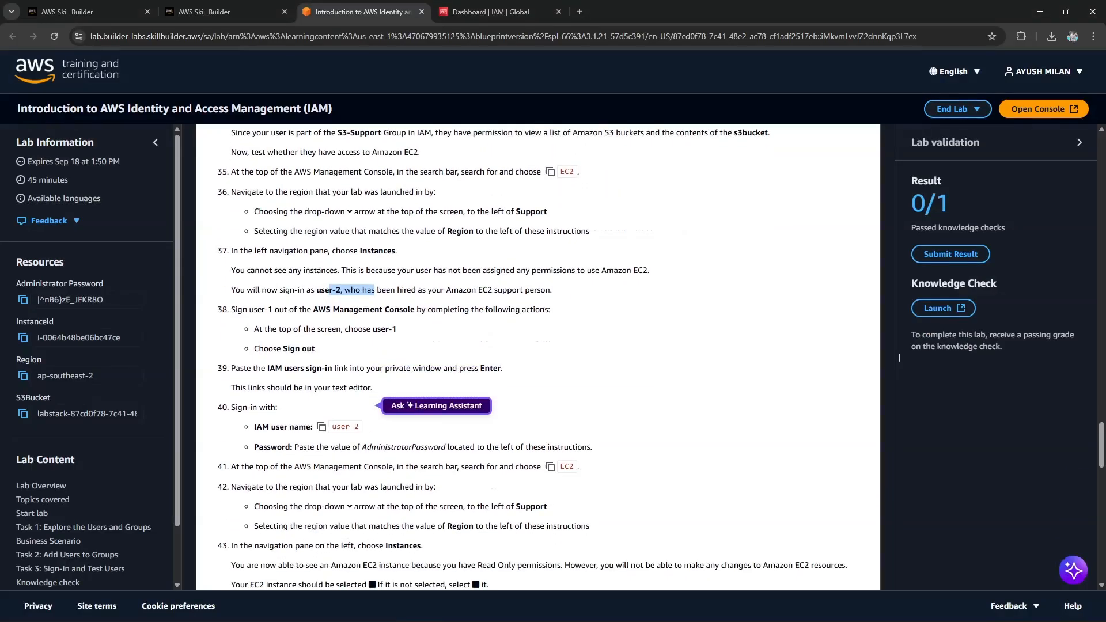
scroll(899, 357, "down", 1)
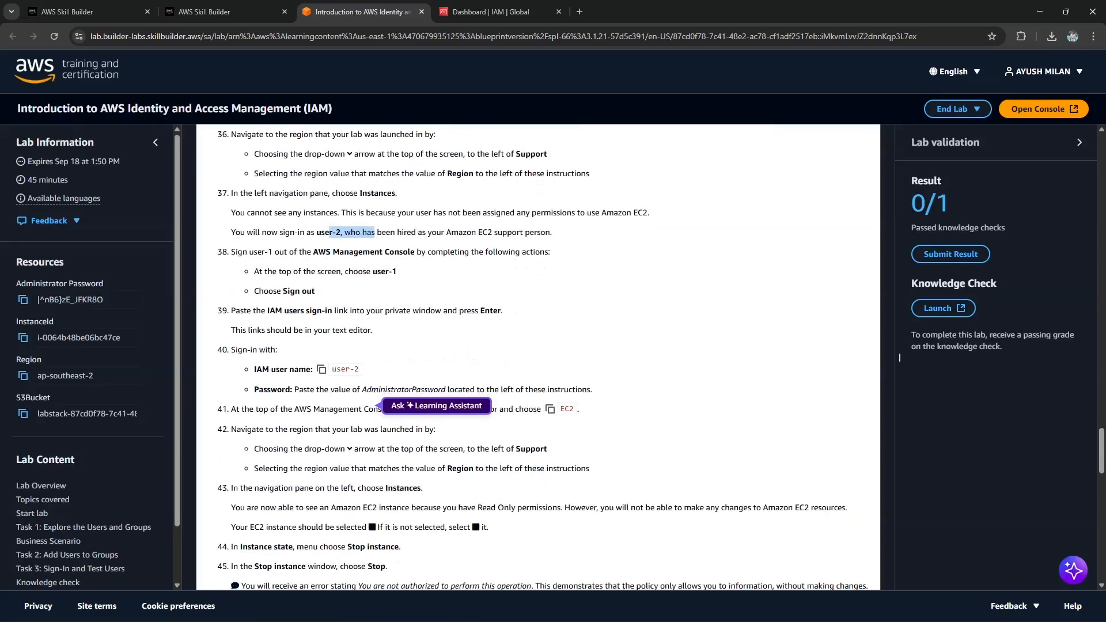
left_click(322, 369)
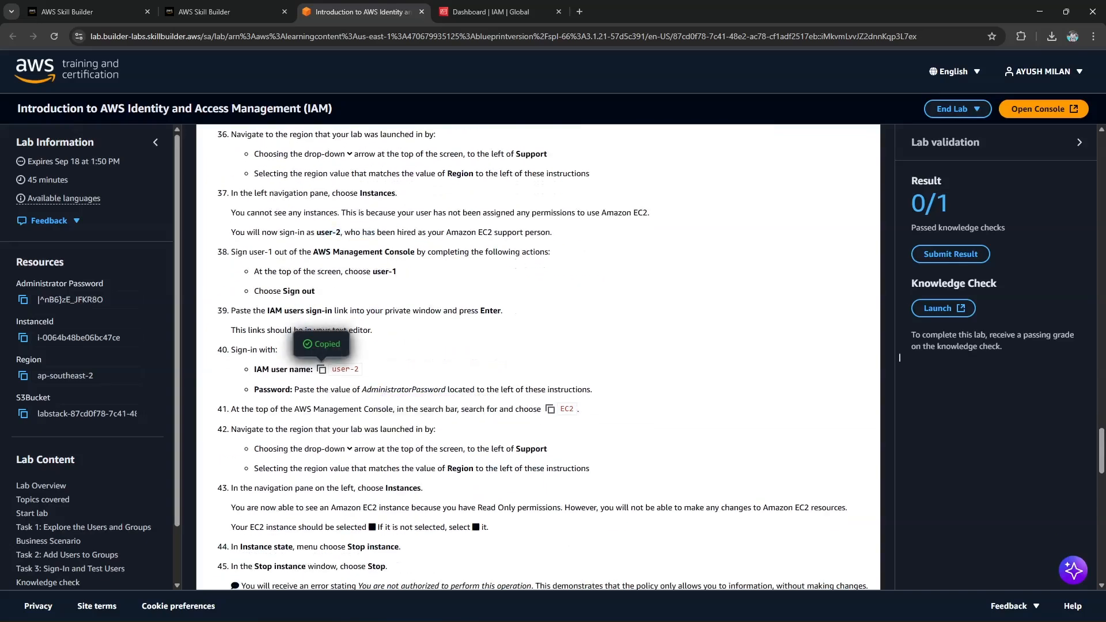
left_click(23, 300)
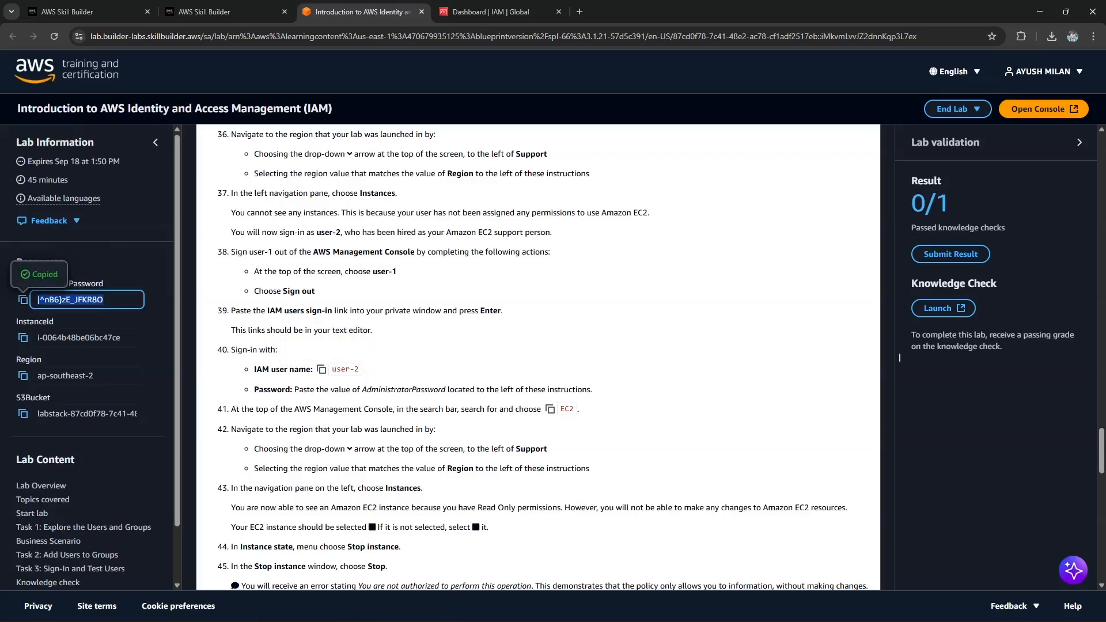
key("alt+Tab")
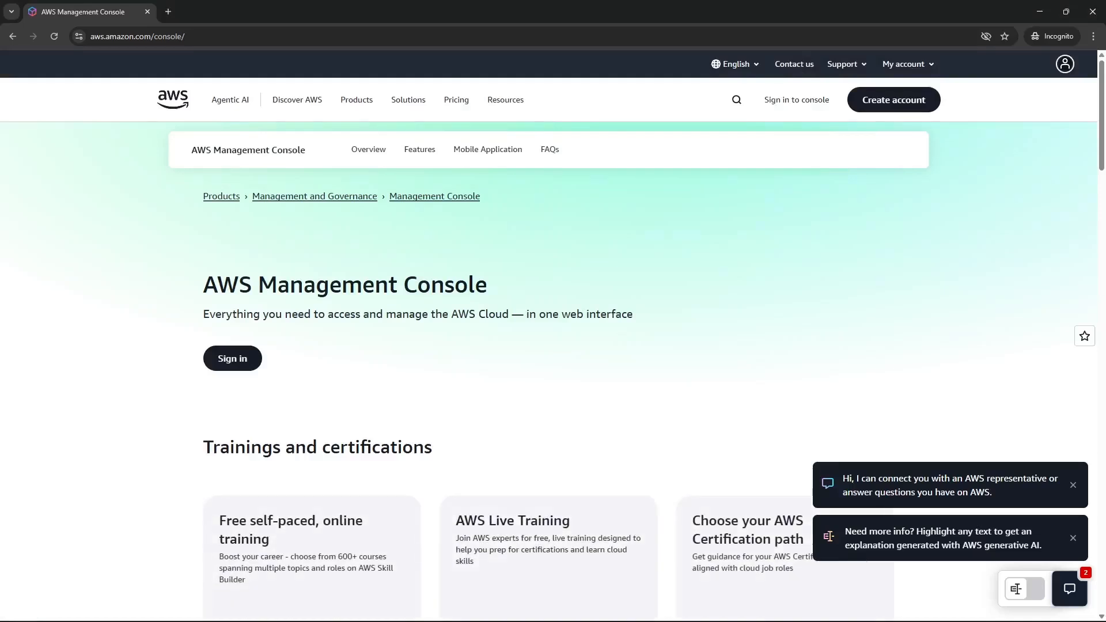
key("ctrl+l")
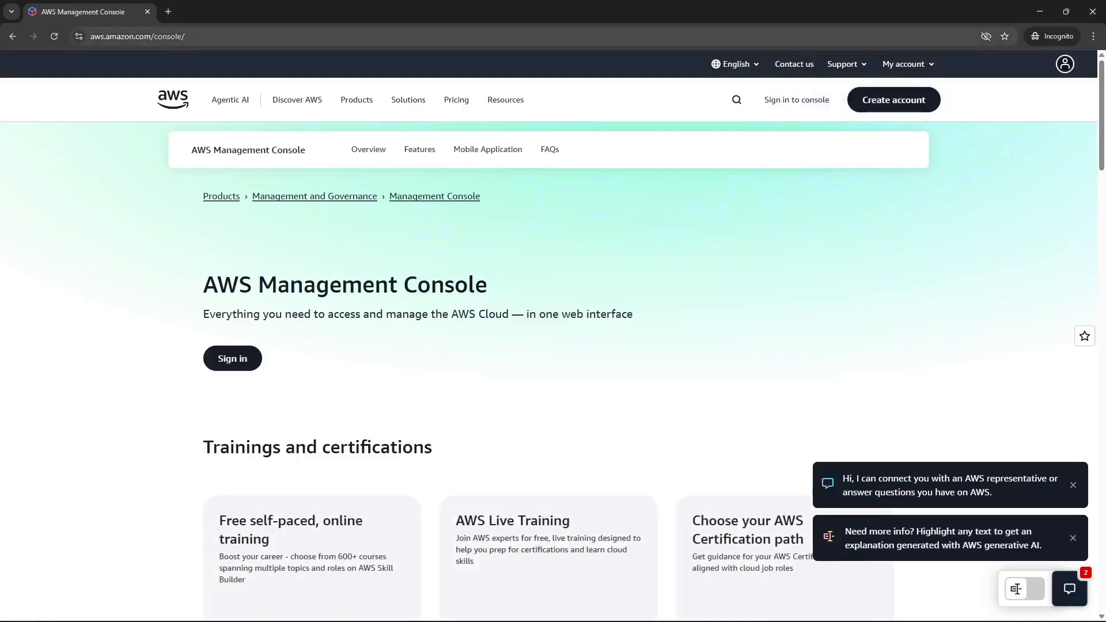
left_click(153, 36)
double_click(153, 36)
key("alt+Tab")
key("alt+Tab")
key("super")
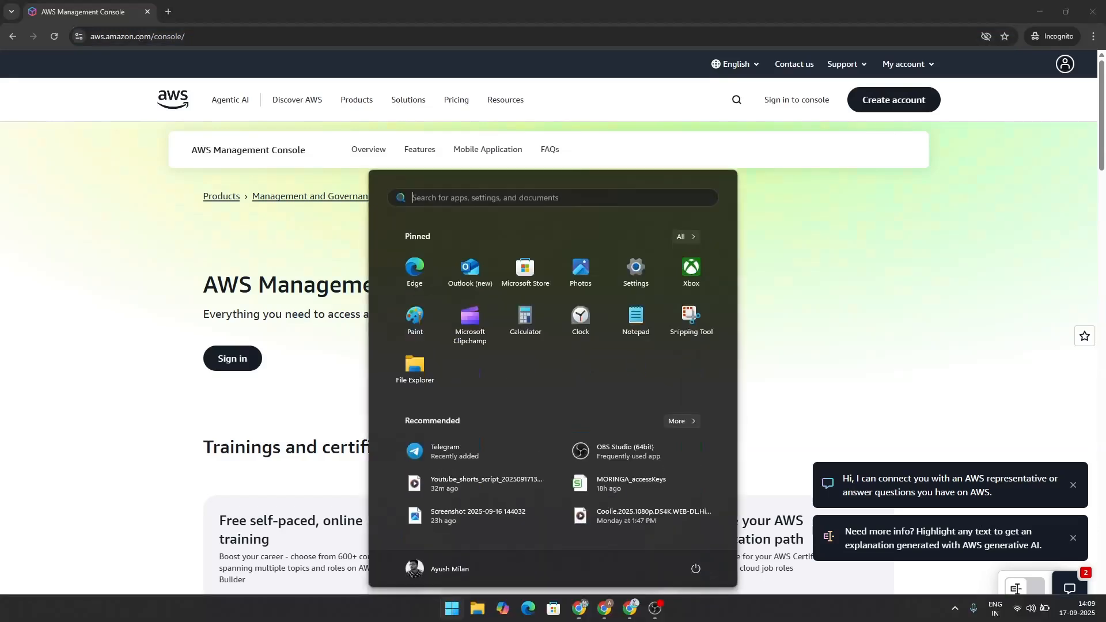
Step: Load the IAM users sign-in URL from the clipboard history in the Incognito window
left_click(139, 36)
key("ctrl+a")
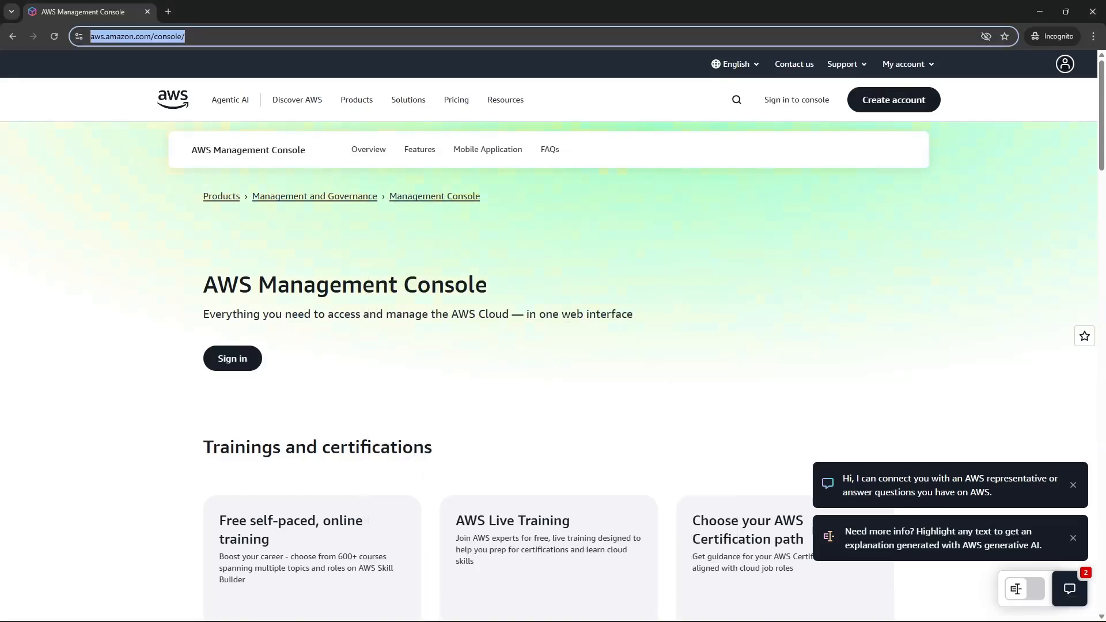
key("super+v")
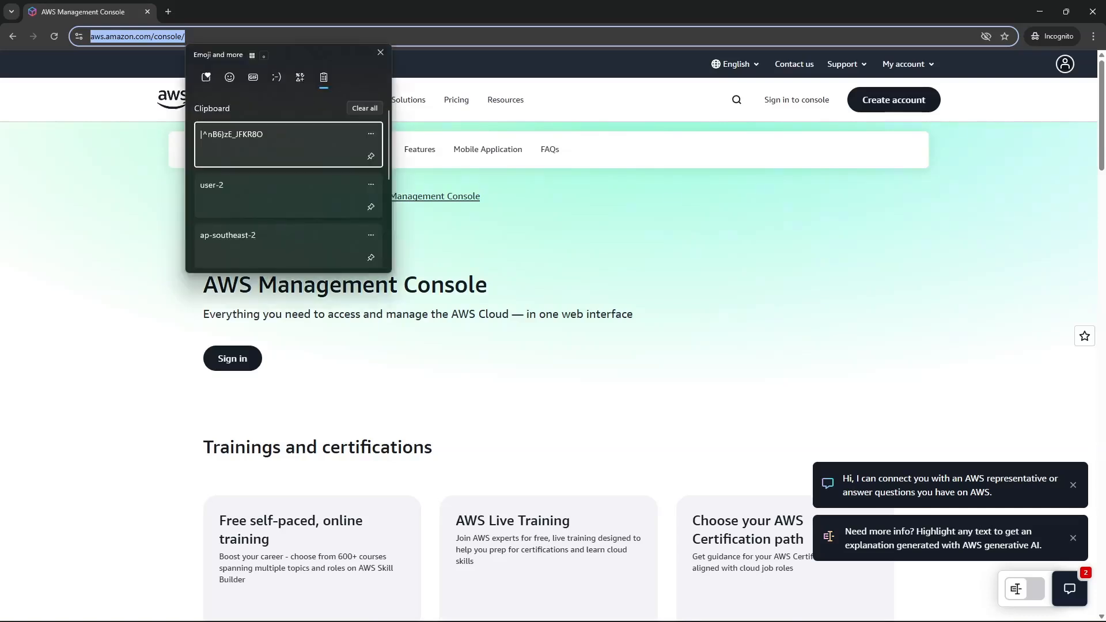
key("Down")
key("Down")
key("Down")
key("Down")
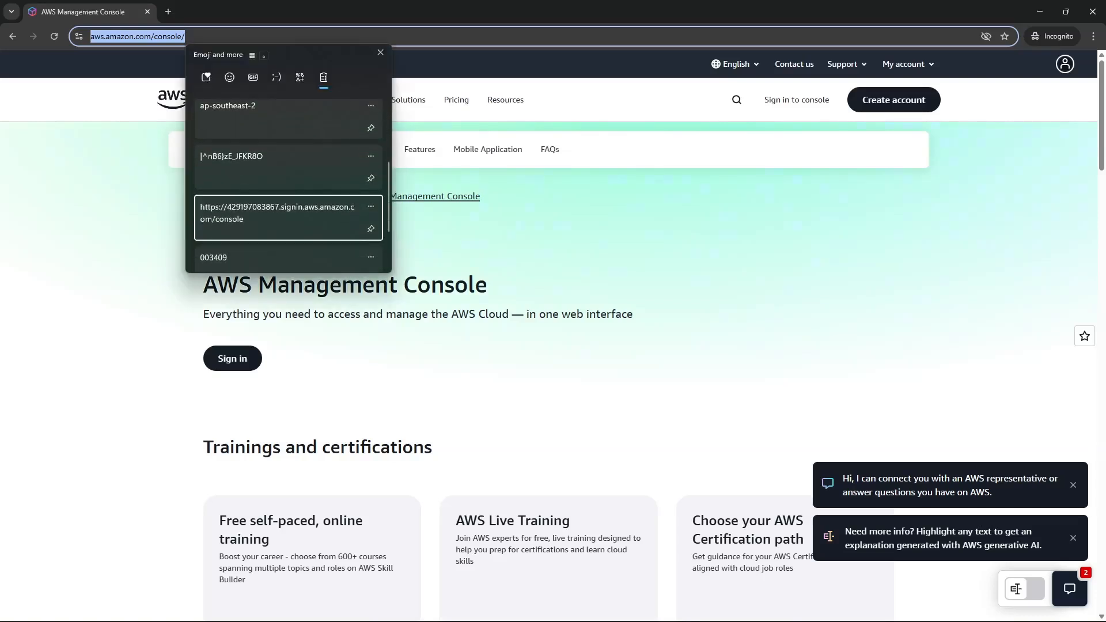
key("Return")
key("Return")
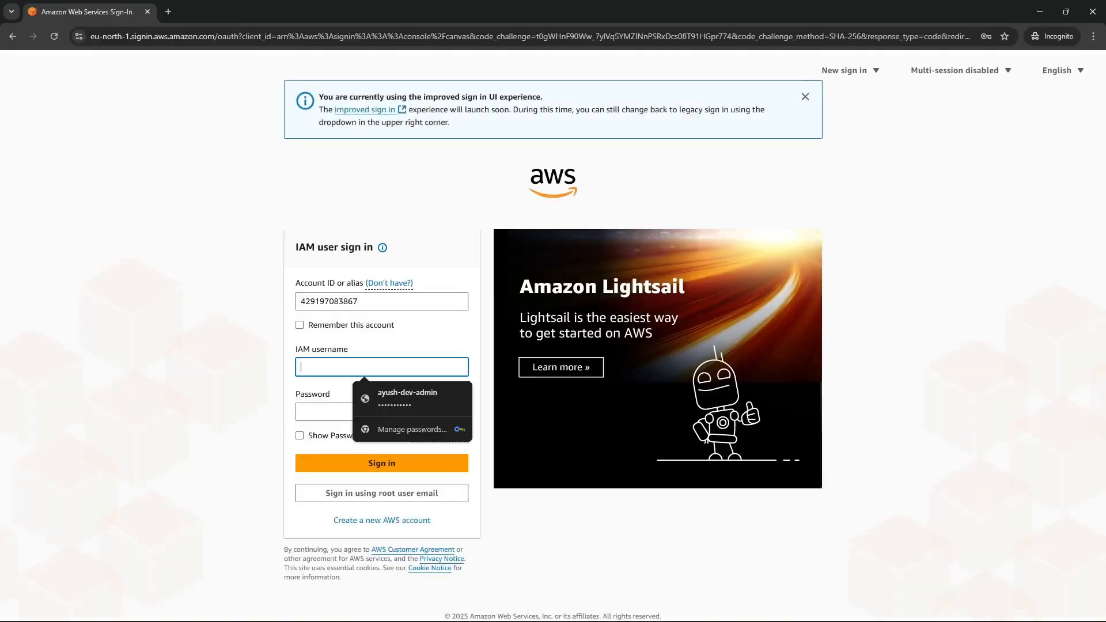
Step: Sign in to the console as IAM user user-2 with the copied administrator password
type("usr")
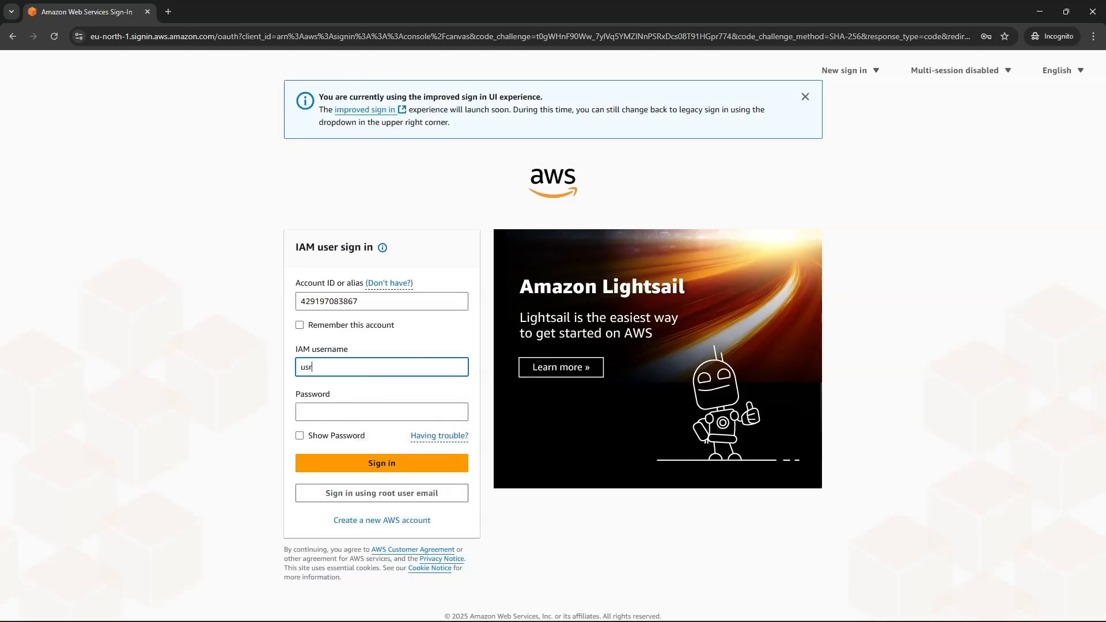
type("er-2")
left_click(301, 411)
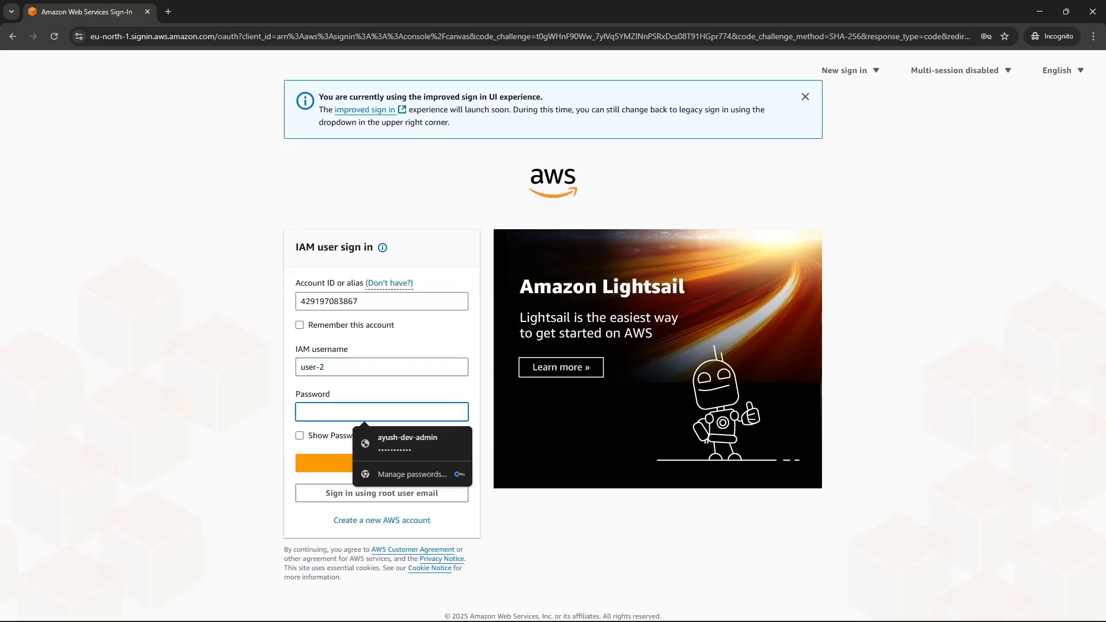
key("super+v")
key("Down")
key("Up")
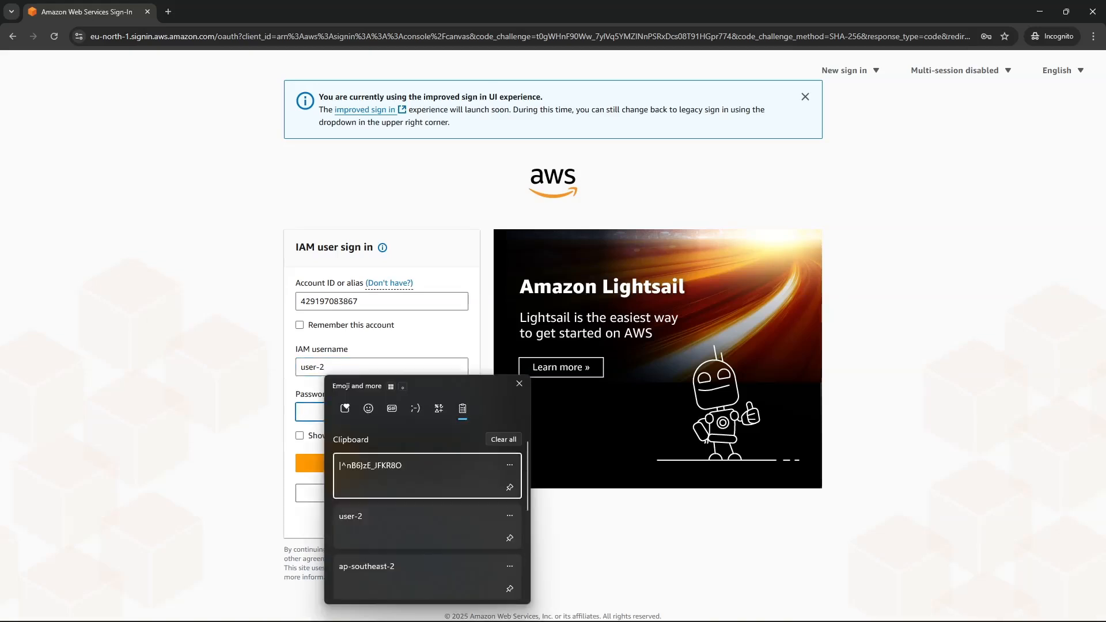
key("Return")
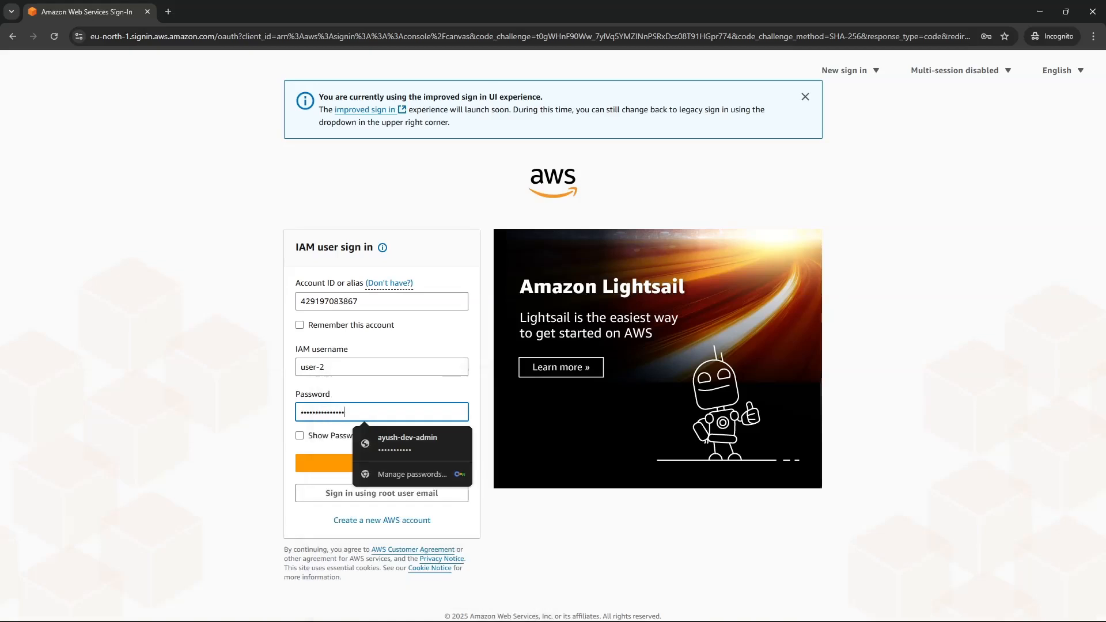
key("Return")
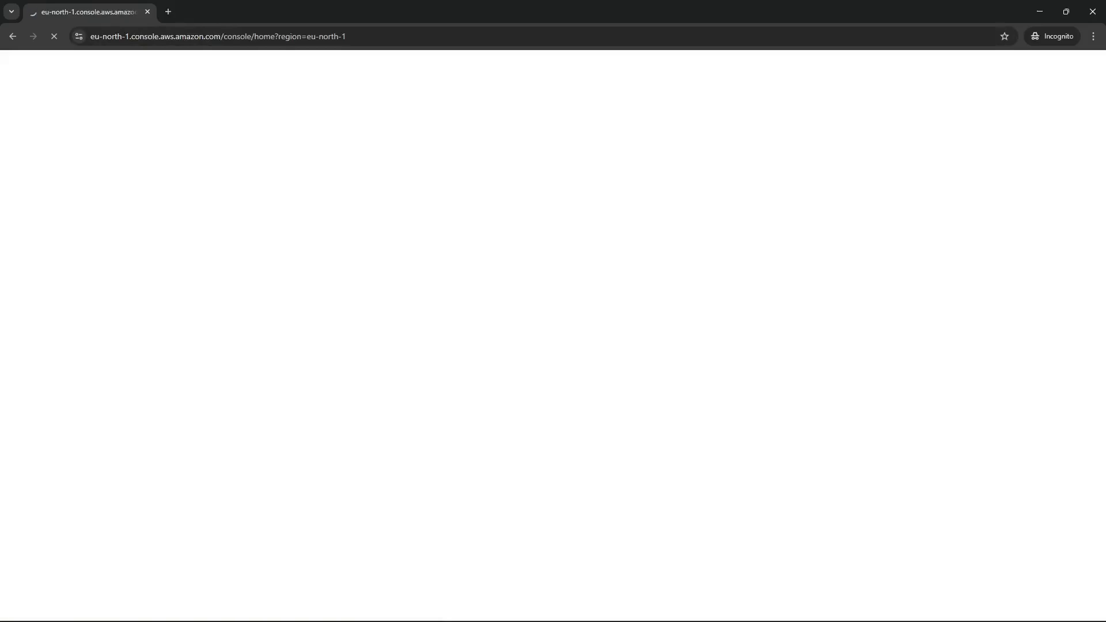
Step: Read lab steps 41 to 45 on testing user-2's EC2 access, and return to the Incognito console
key("alt+Tab")
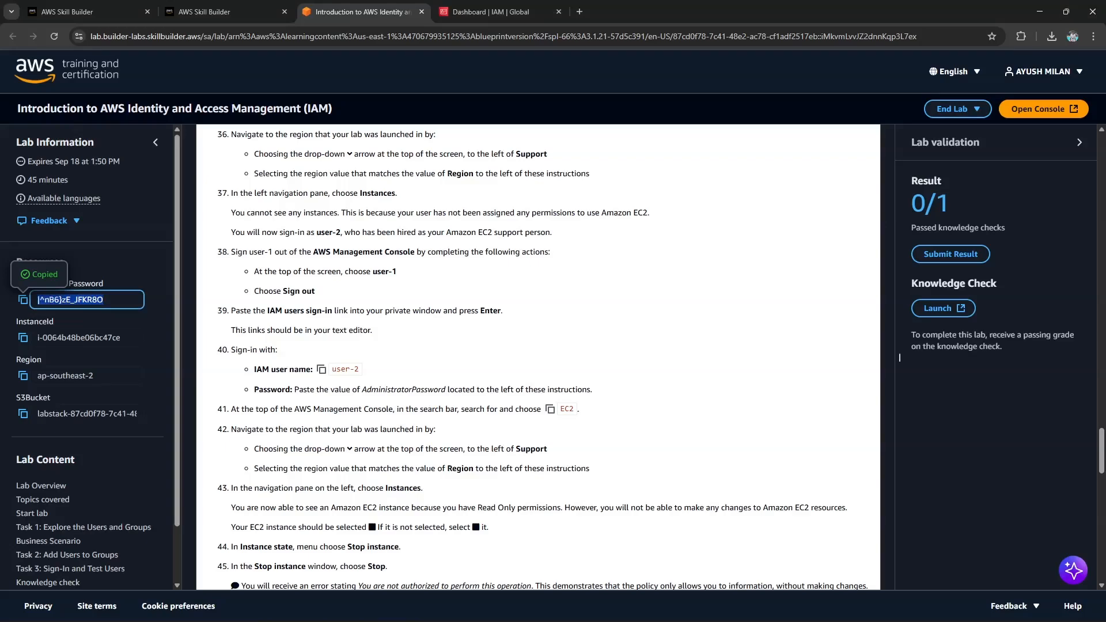
scroll(899, 358, "down", 1)
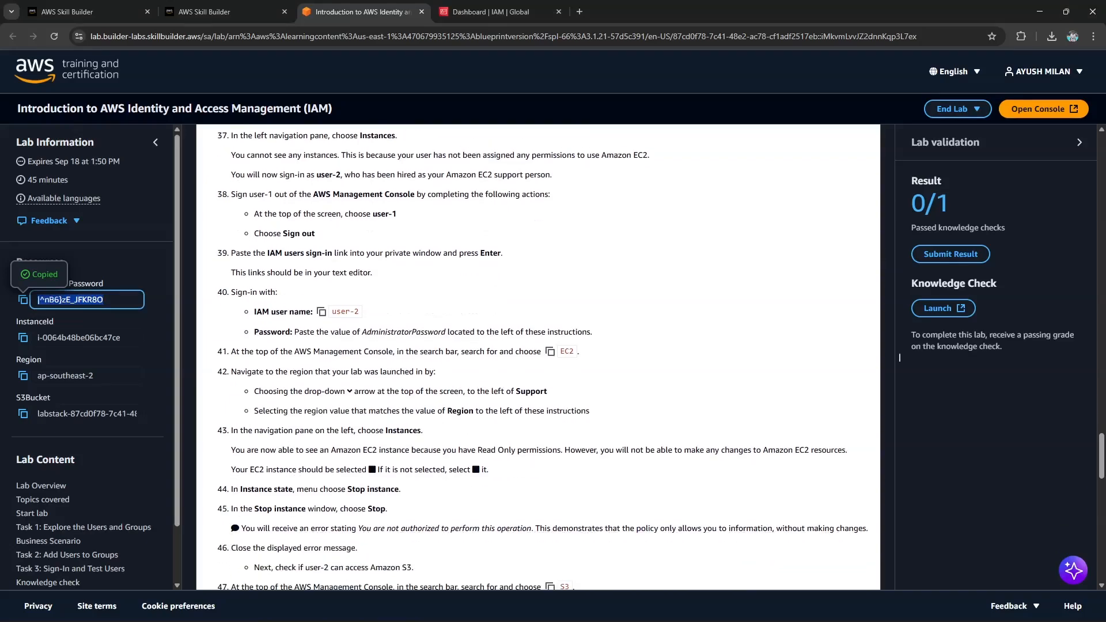
key("alt+Tab")
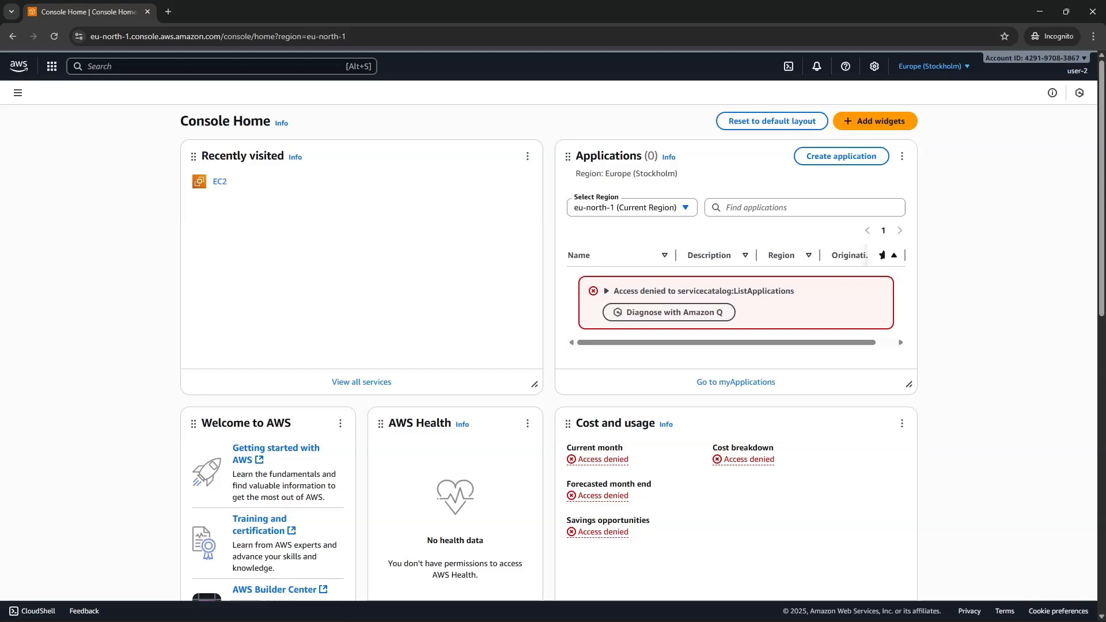
Step: Switch the console Region to Asia Pacific (Sydney), ap-southeast-2, and go back to the lab guide
left_click(929, 66)
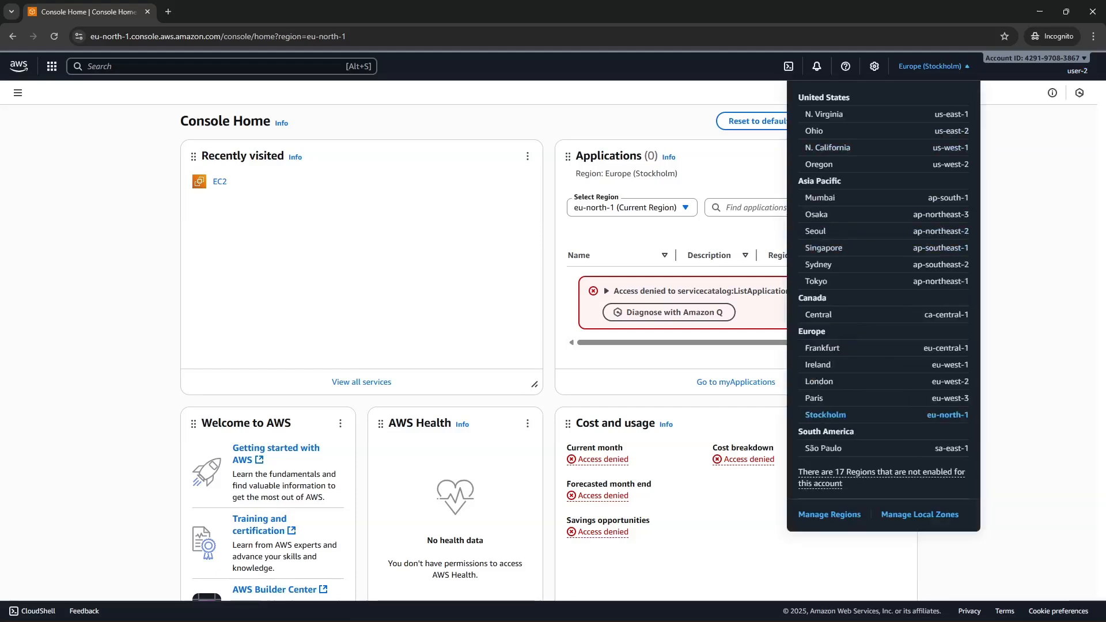
left_click(817, 264)
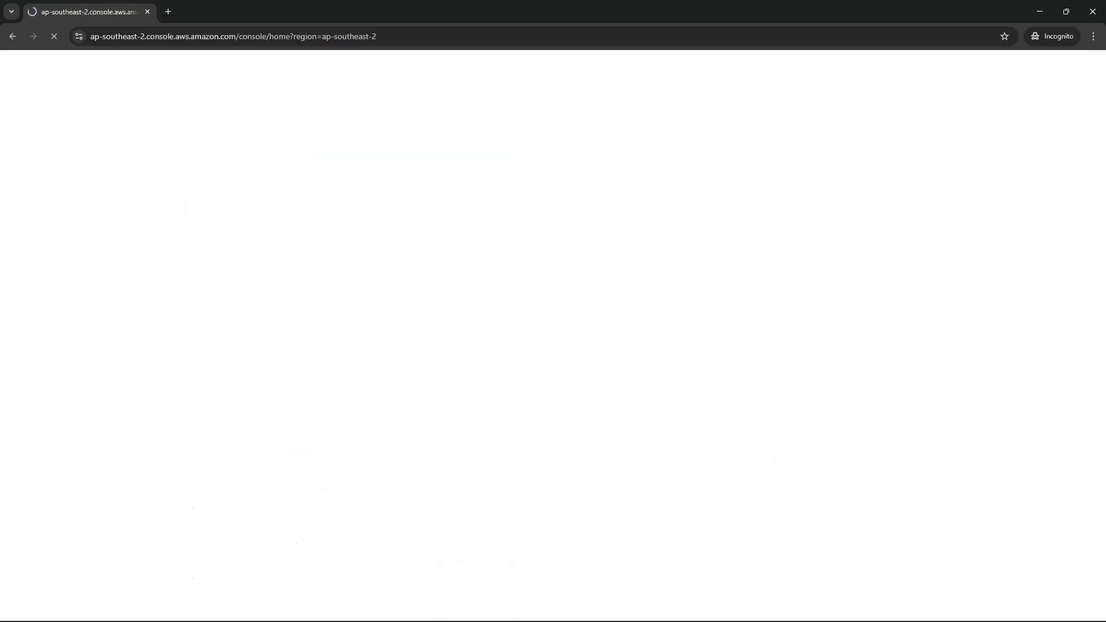
key("alt+Tab")
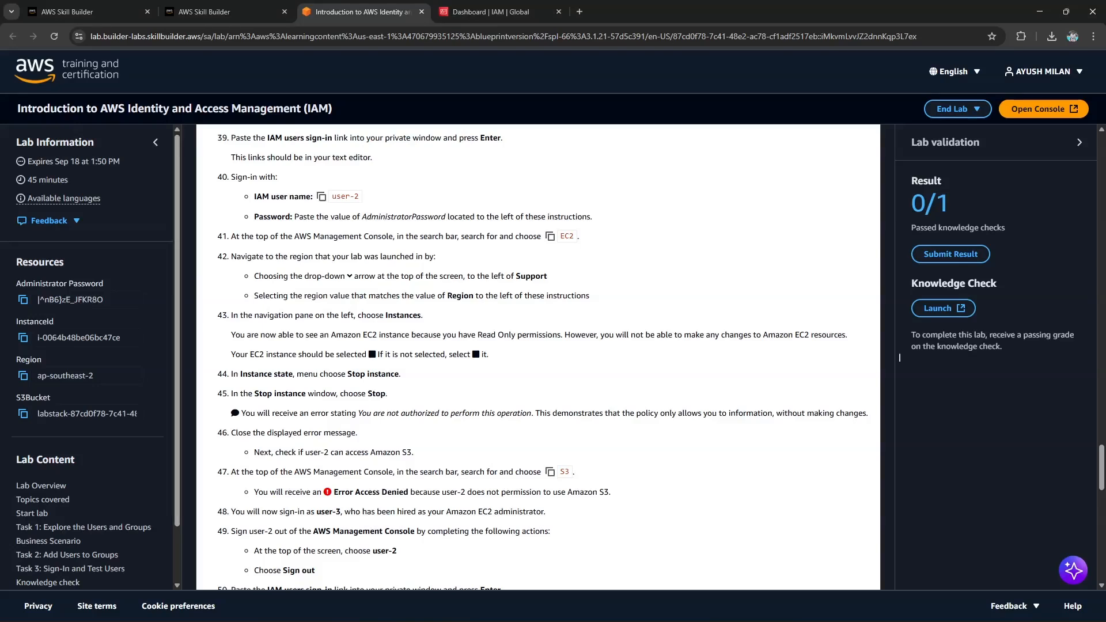
Step: Read lab steps 44 and 45 on stopping the EC2 instance, and return to the Incognito console
scroll(898, 358, "down", 1)
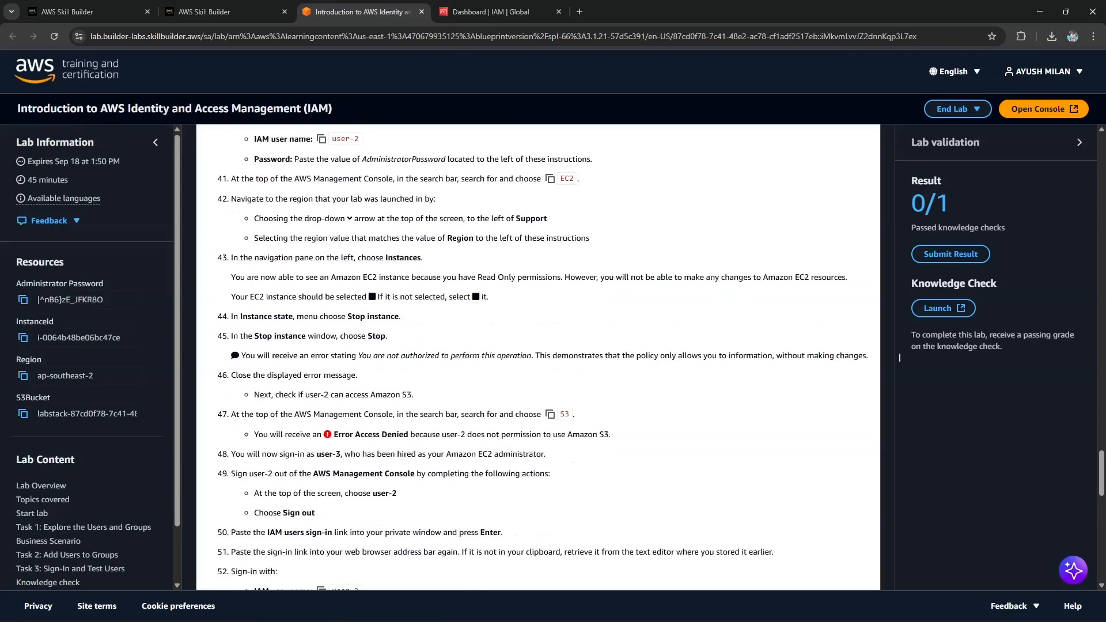
left_click_drag(342, 316, 399, 316)
left_click(400, 316)
left_click(399, 316)
left_click_drag(287, 335, 387, 336)
left_click(387, 336)
left_click_drag(300, 335, 385, 336)
left_click(385, 336)
key("alt+Tab")
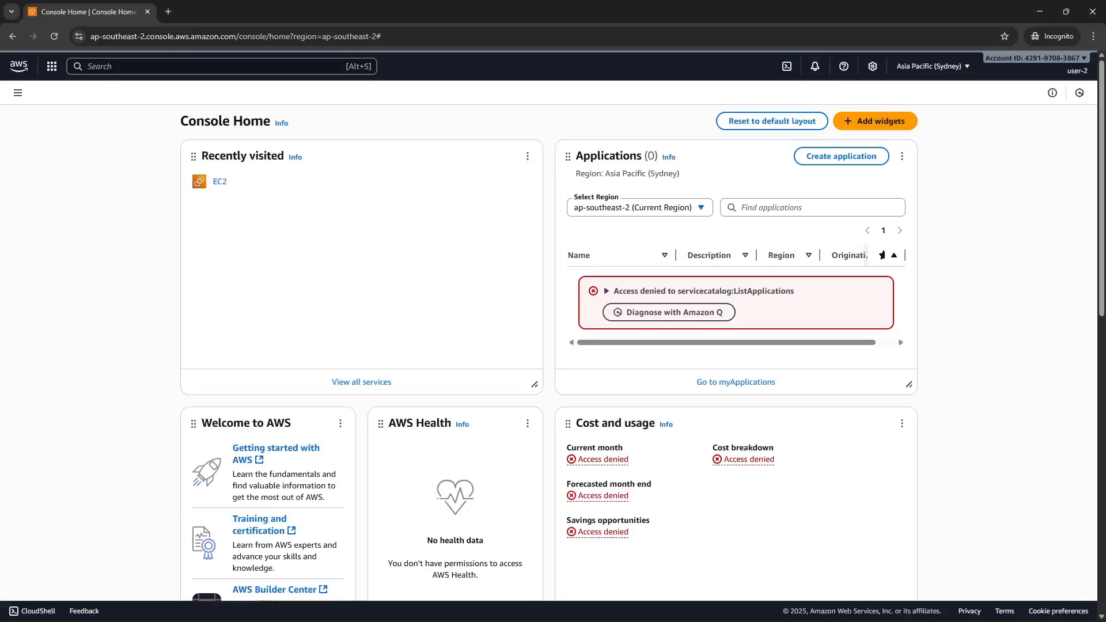
Step: Open EC2 and view its list of running instances
left_click(220, 181)
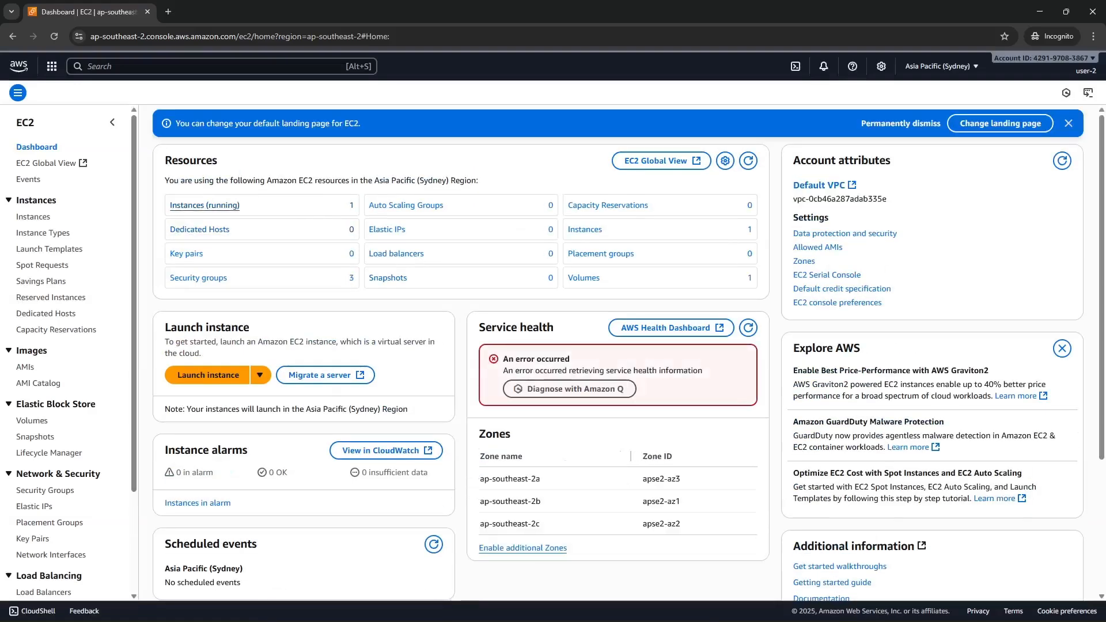
left_click(205, 205)
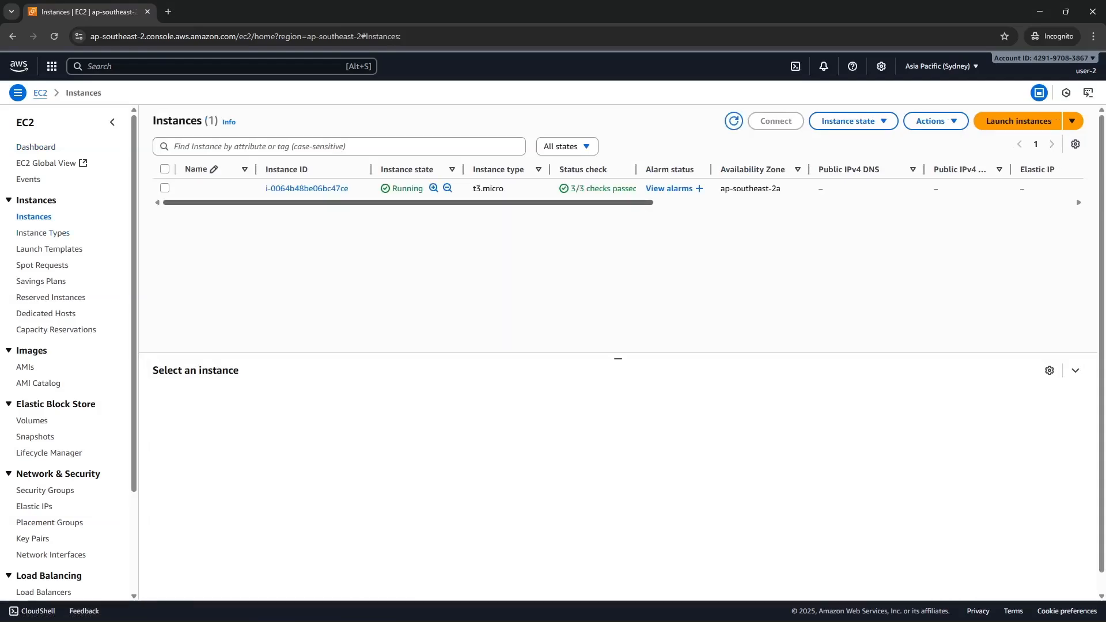
scroll(617, 188, "right", 5)
scroll(618, 188, "left", 5)
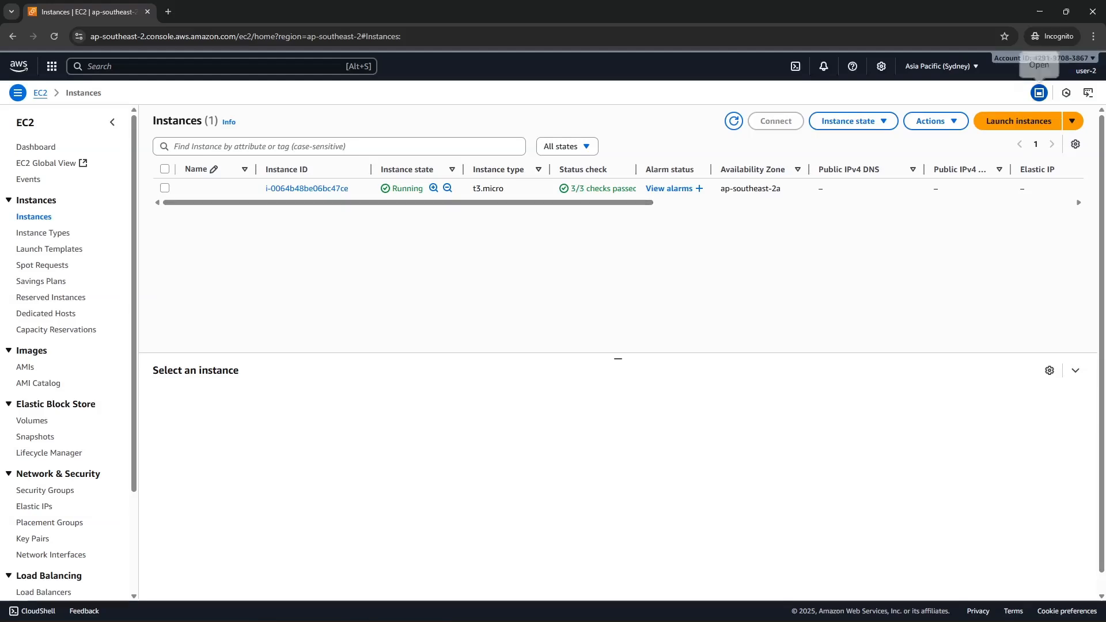
Step: Try to stop the t3.micro instance as user-2, read the response message and dismiss it
left_click(165, 188)
left_click(852, 121)
left_click(846, 141)
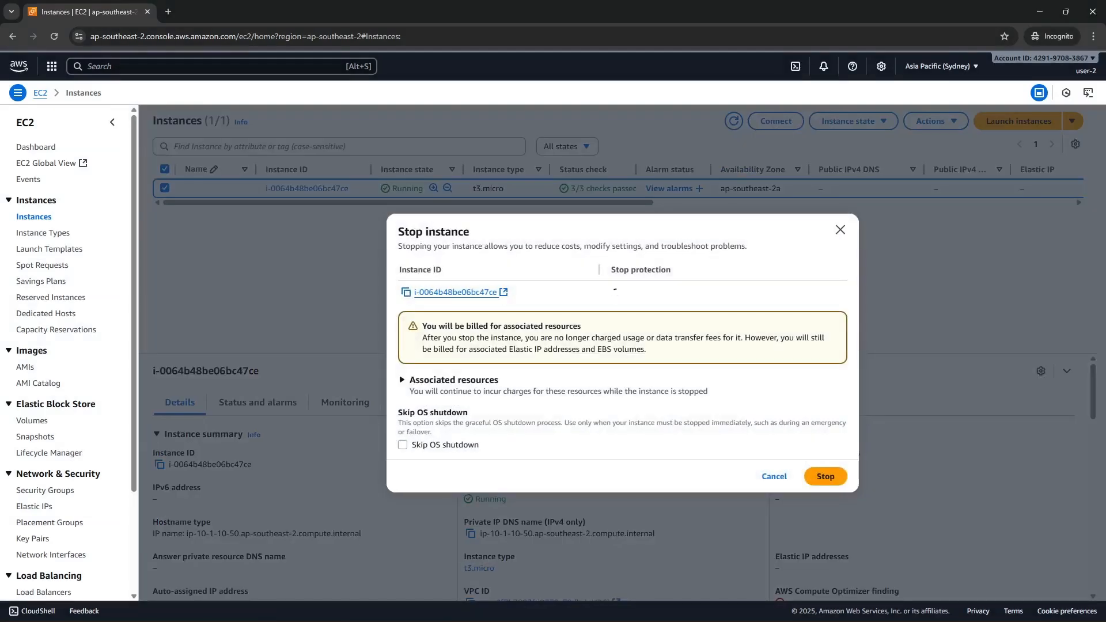
left_click(825, 476)
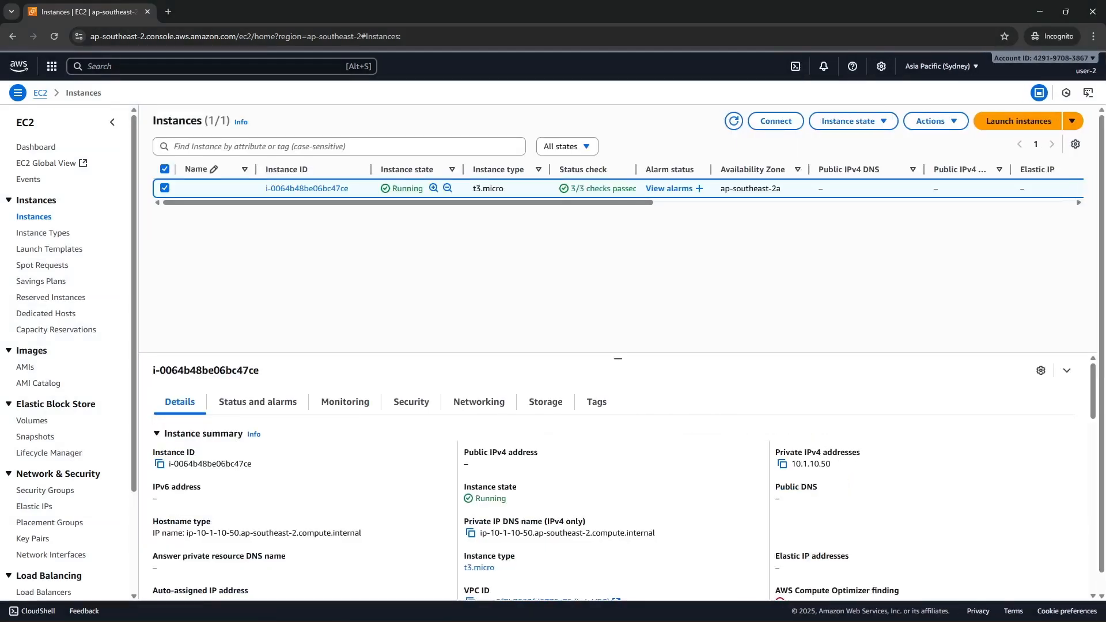
left_click_drag(176, 123, 513, 262)
left_click(512, 261)
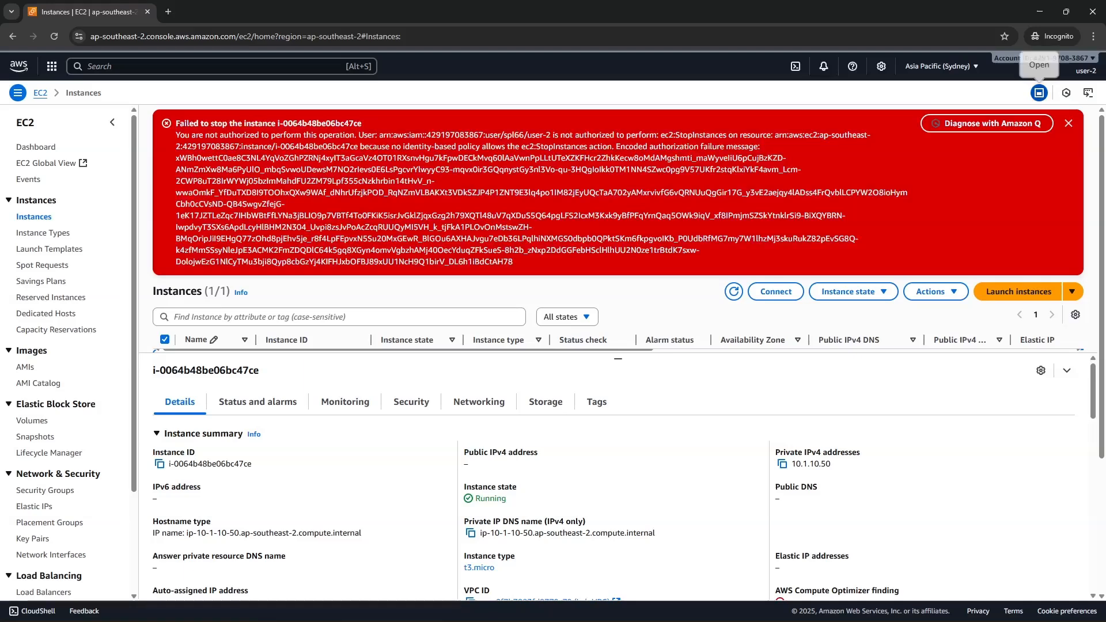
left_click(1068, 123)
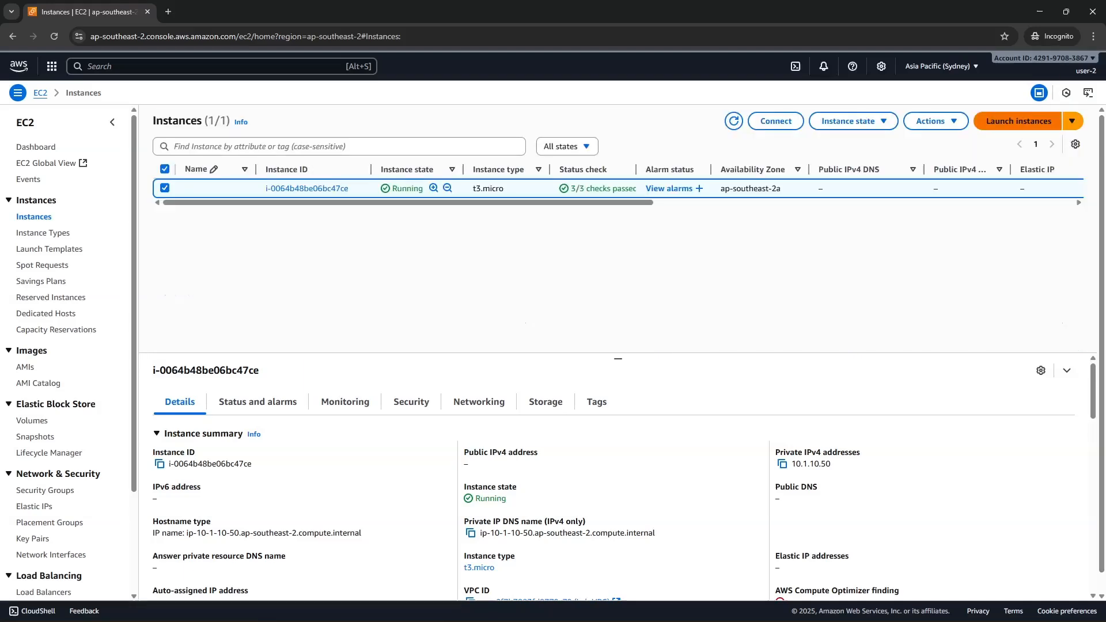
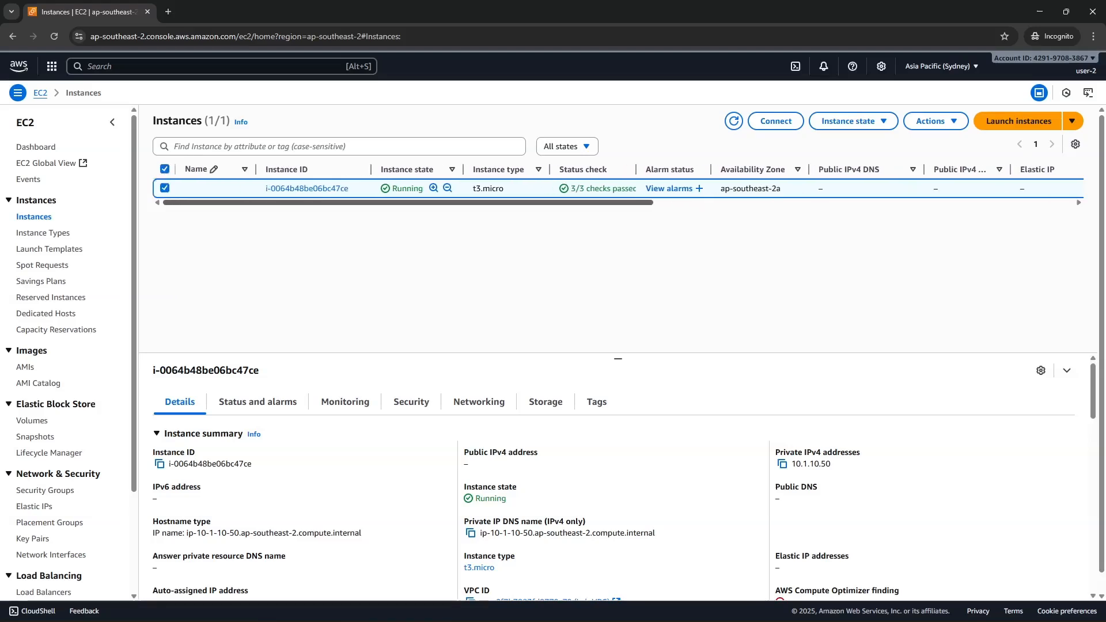
Step: Look through the selected instance's status and alarms, monitoring and details information
scroll(616, 188, "right", 2)
scroll(616, 189, "left", 2)
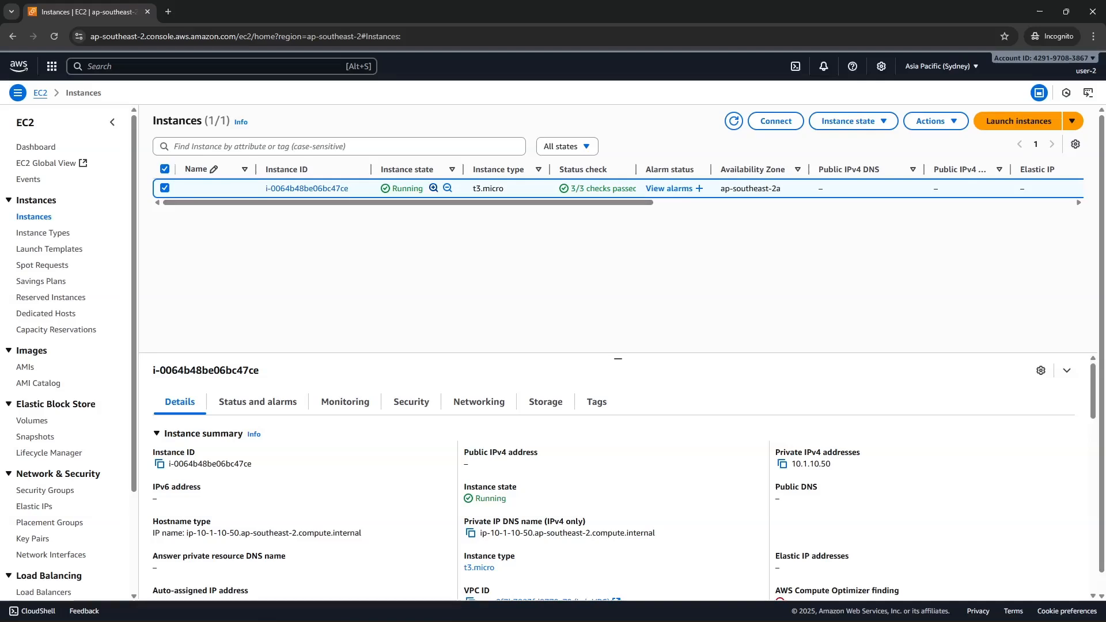
left_click(257, 401)
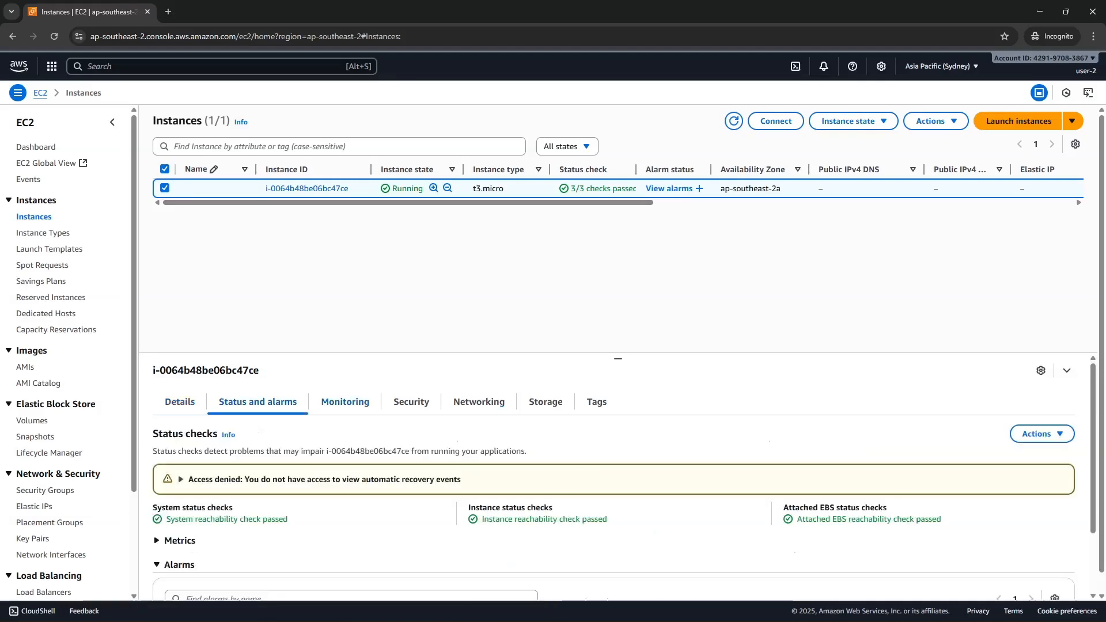
left_click(345, 401)
left_click(180, 401)
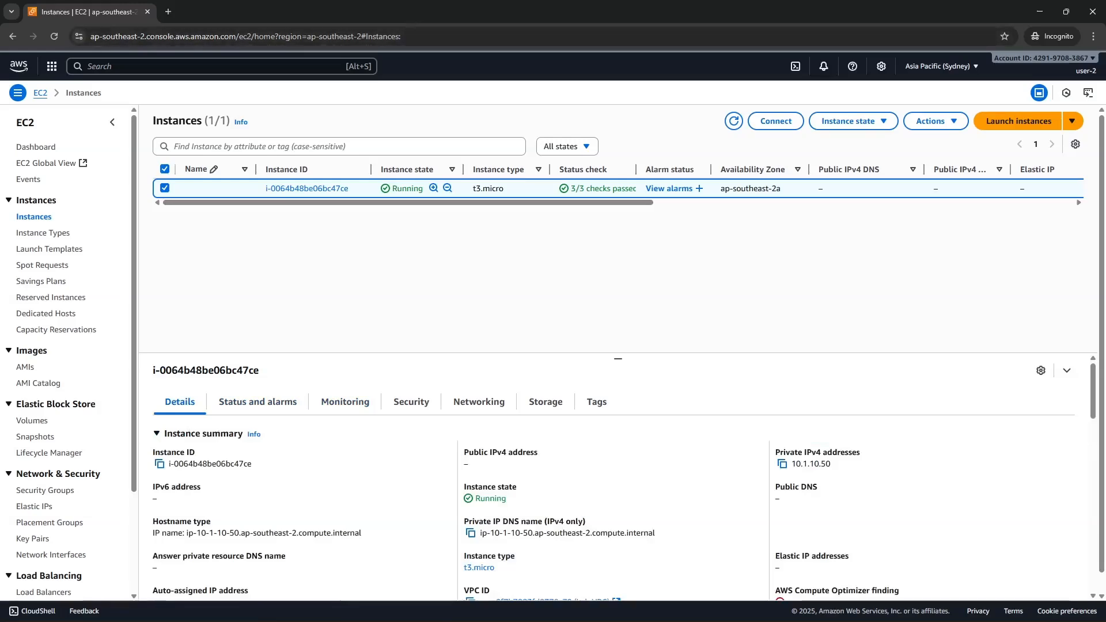
Step: Search the console for s3 and open the general purpose buckets list to test user-2's S3 access
key("alt+Tab")
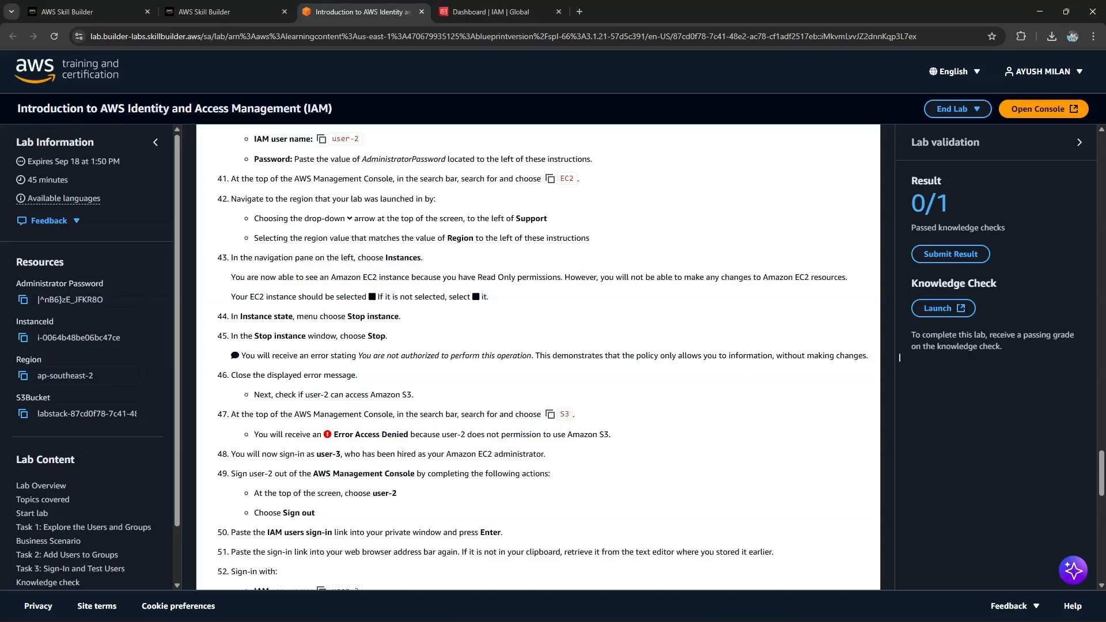
key("alt+Tab")
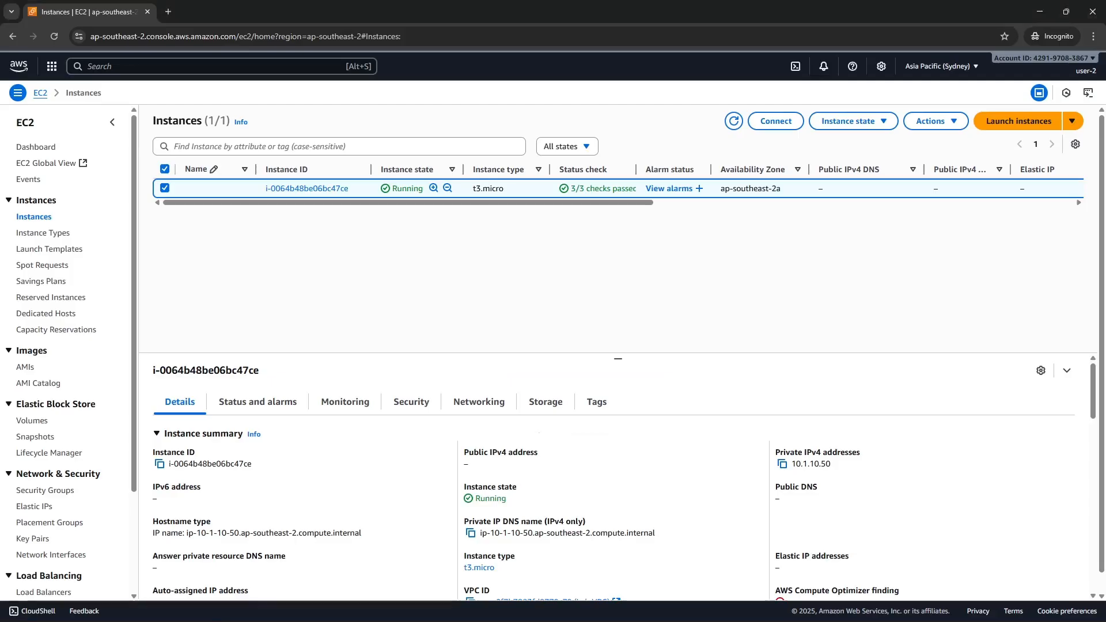
key("alt+s")
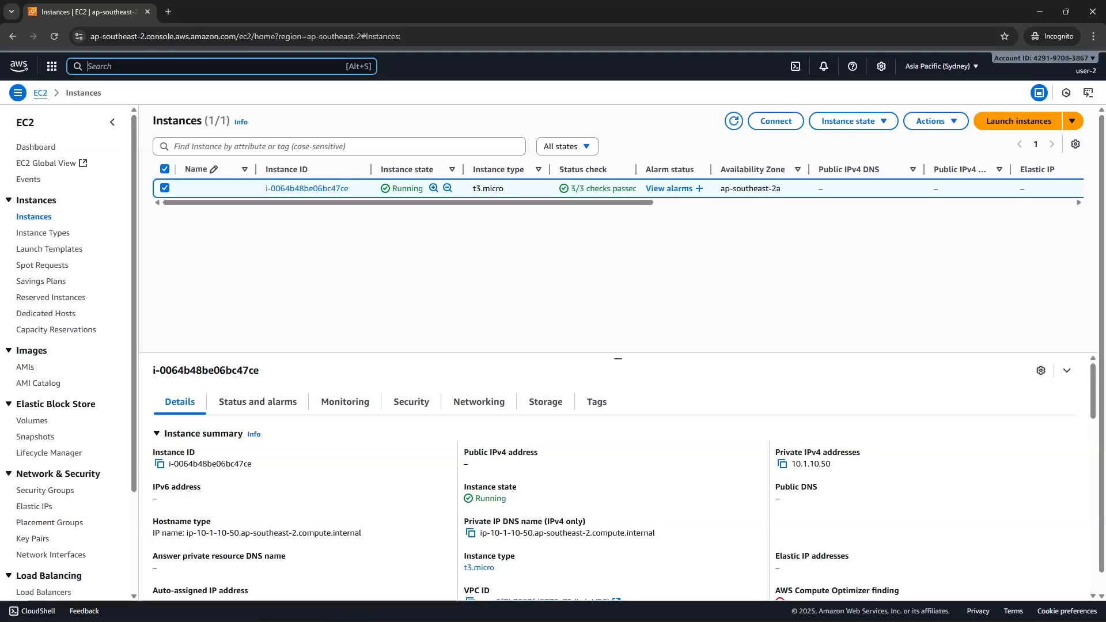
type("s3")
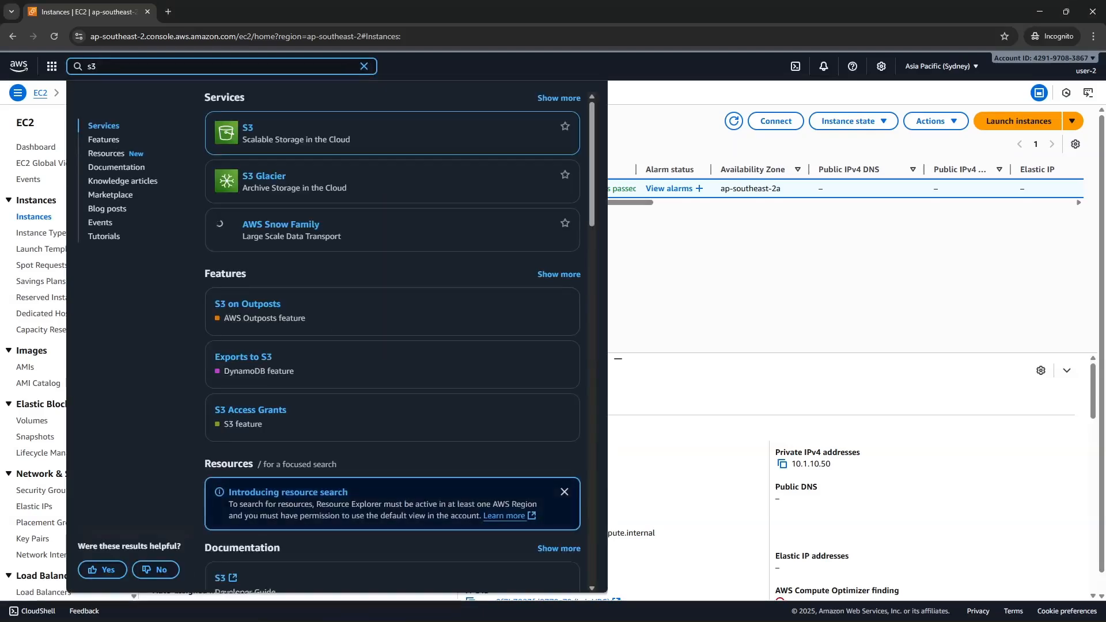
key("Return")
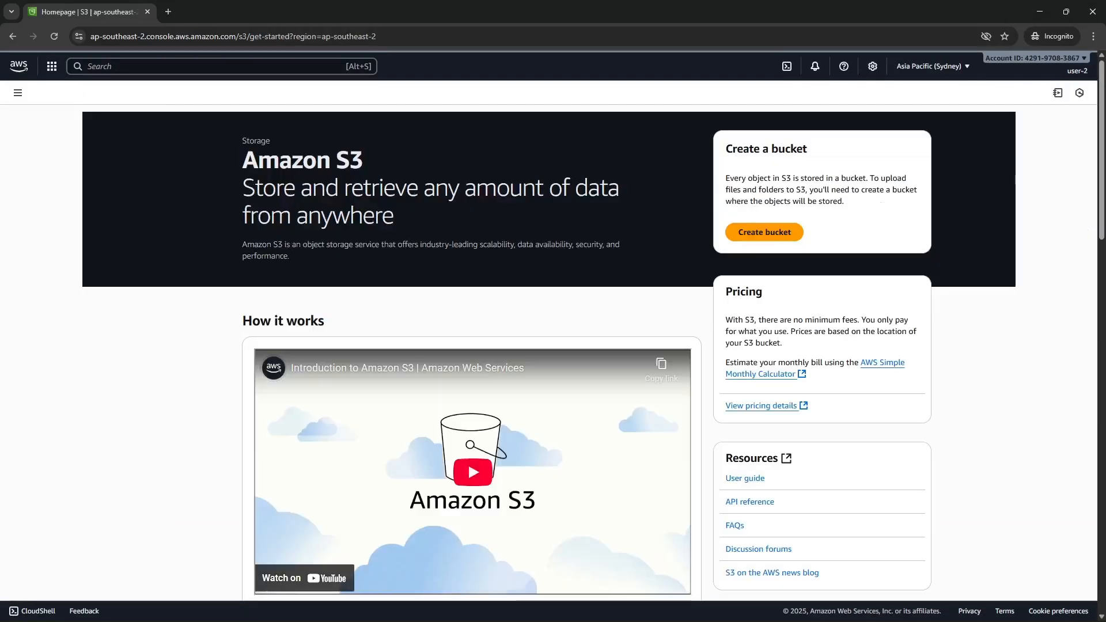
left_click(18, 93)
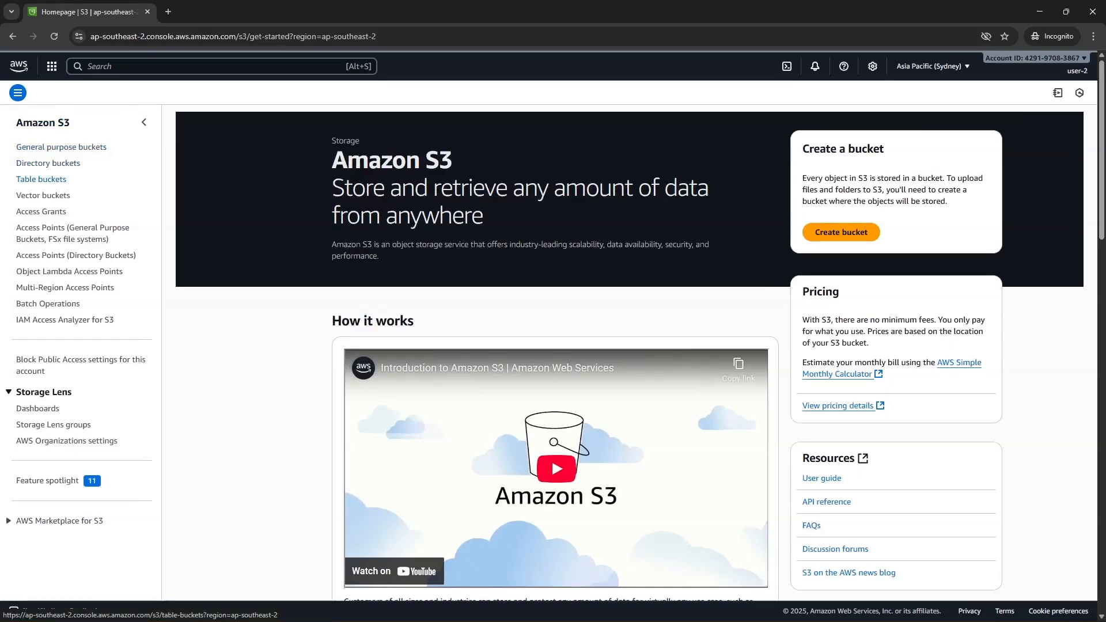
left_click(62, 146)
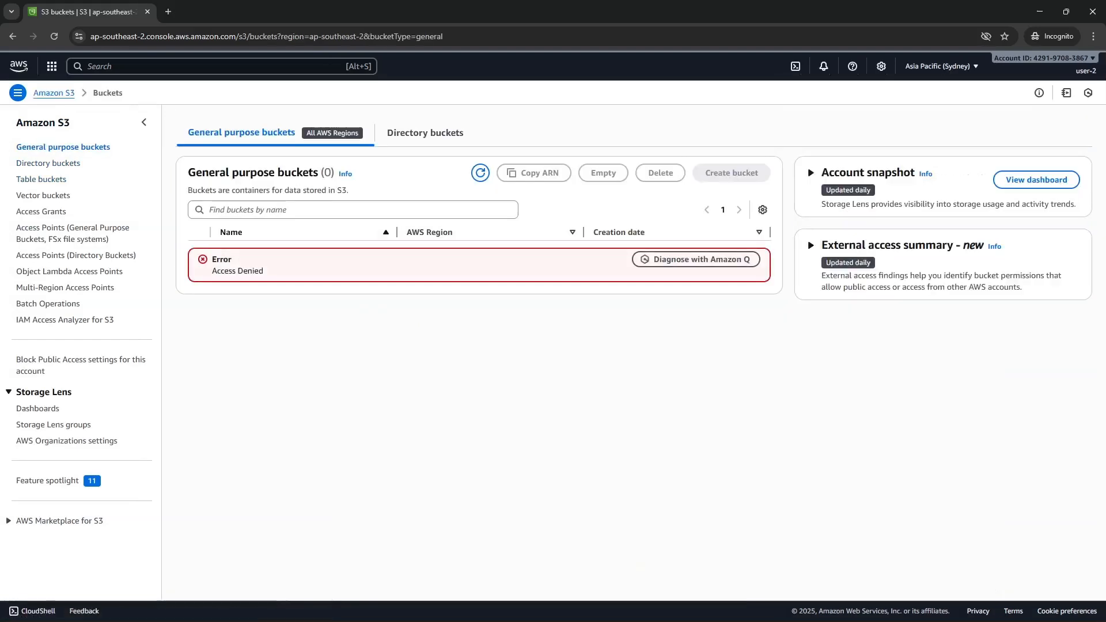
left_click_drag(212, 256, 264, 271)
left_click(277, 273)
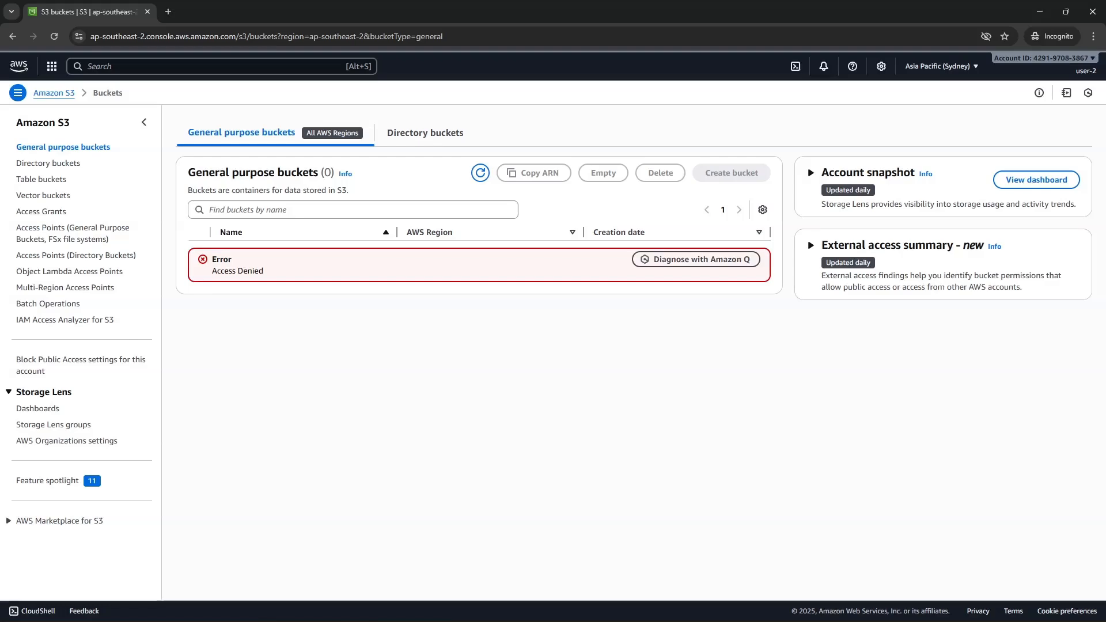
Step: Read lab steps 47 to 52 on testing S3 and signing in as user-3, and return to the Incognito console
key("alt+Tab")
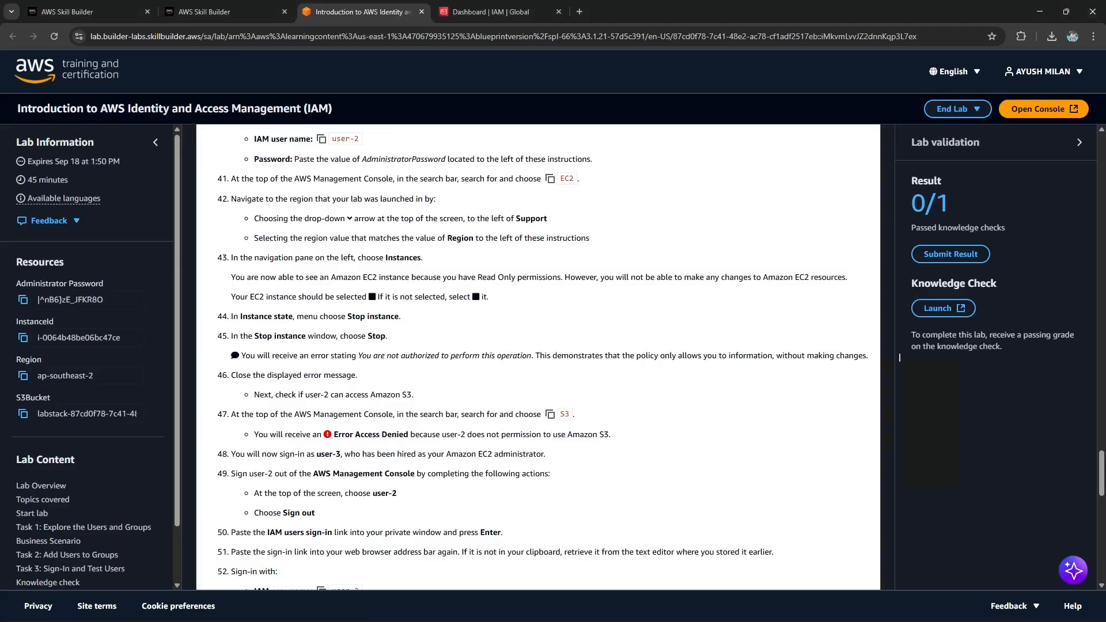
scroll(899, 357, "down", 1)
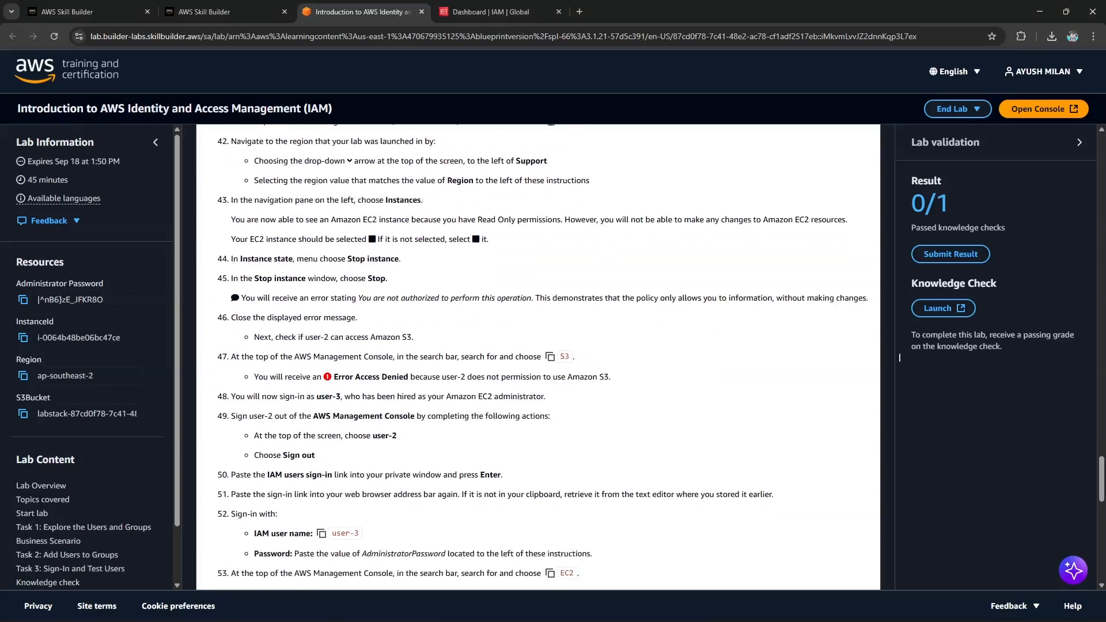
left_click_drag(413, 357, 574, 356)
left_click(899, 357)
scroll(898, 357, "down", 1)
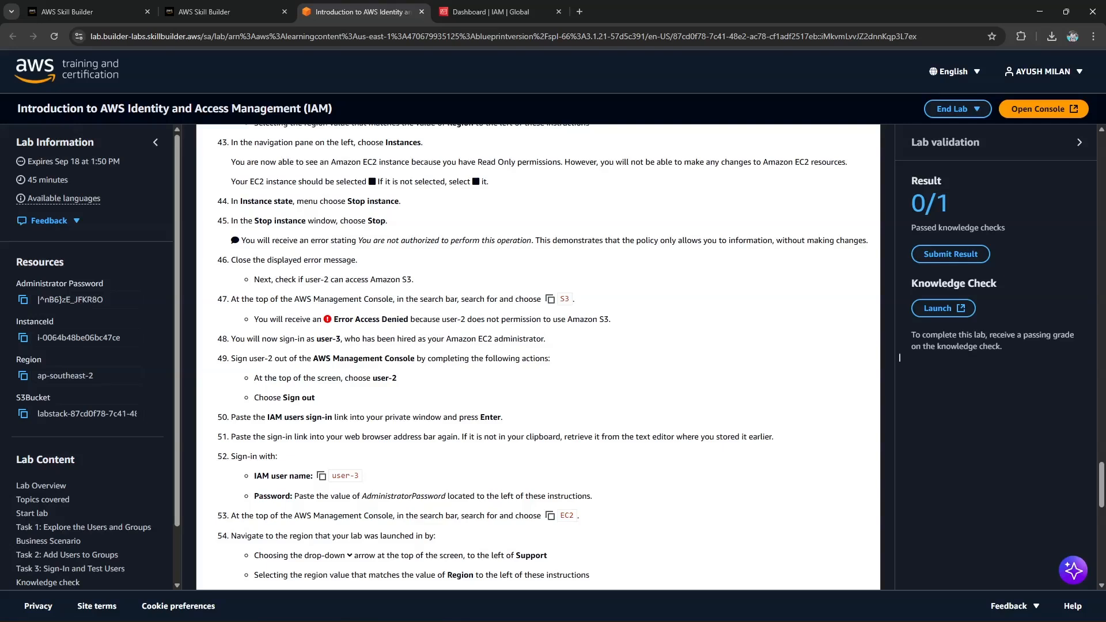
scroll(899, 357, "down", 1)
left_click_drag(235, 281, 546, 281)
left_click_drag(305, 281, 341, 281)
left_click(356, 281)
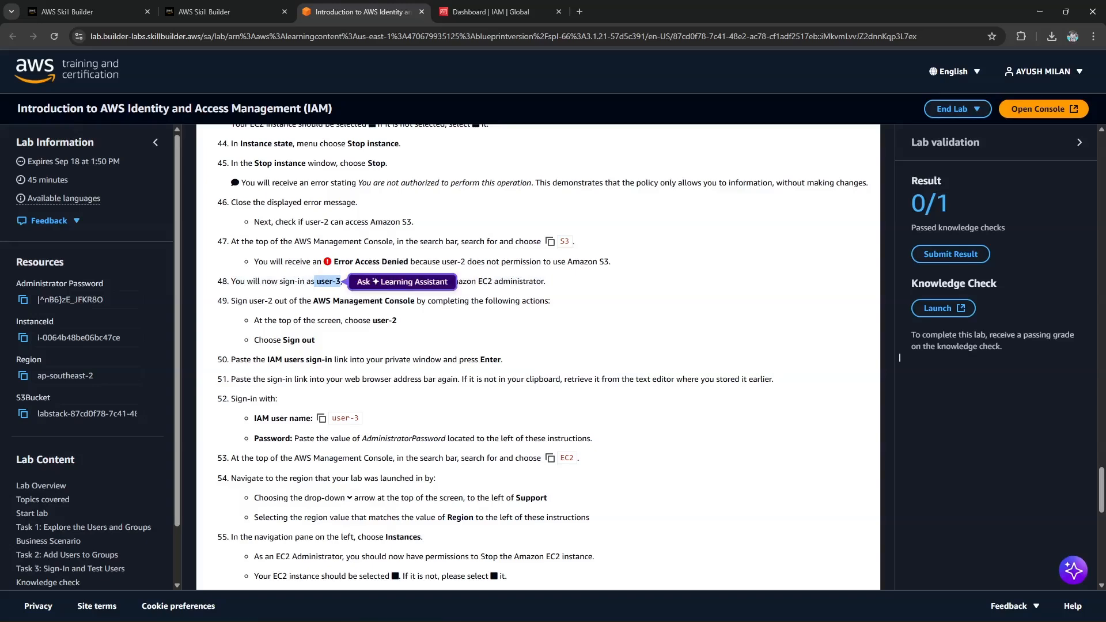
key("alt+Tab")
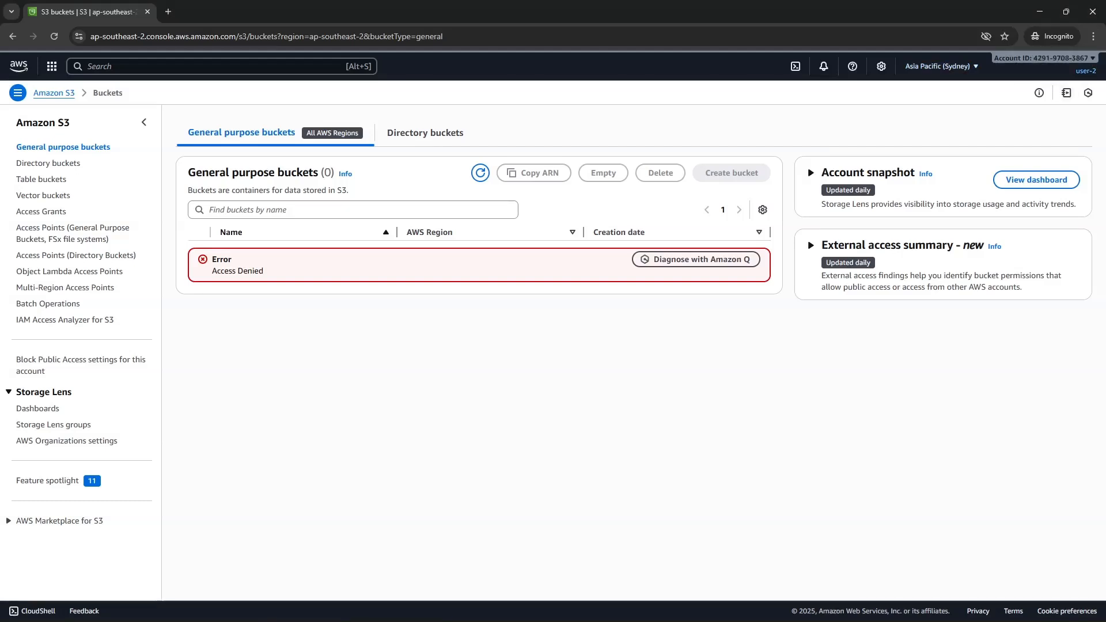
Step: Sign user-2 out of the console and load the IAM users sign-in URL from the clipboard history
left_click(1085, 71)
left_click(1066, 366)
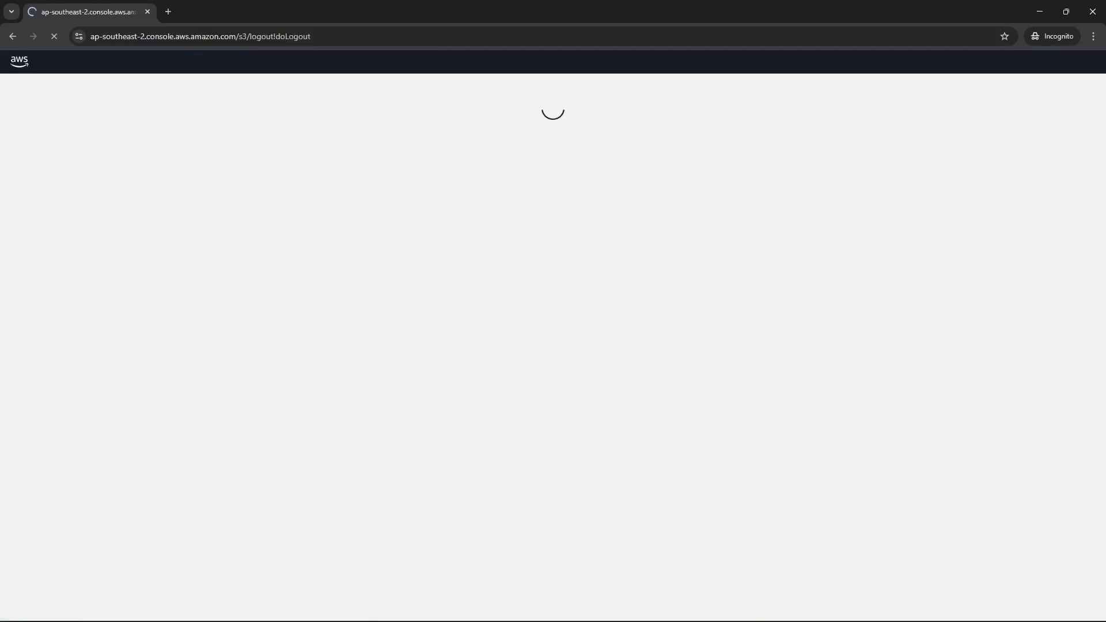
left_click(301, 37)
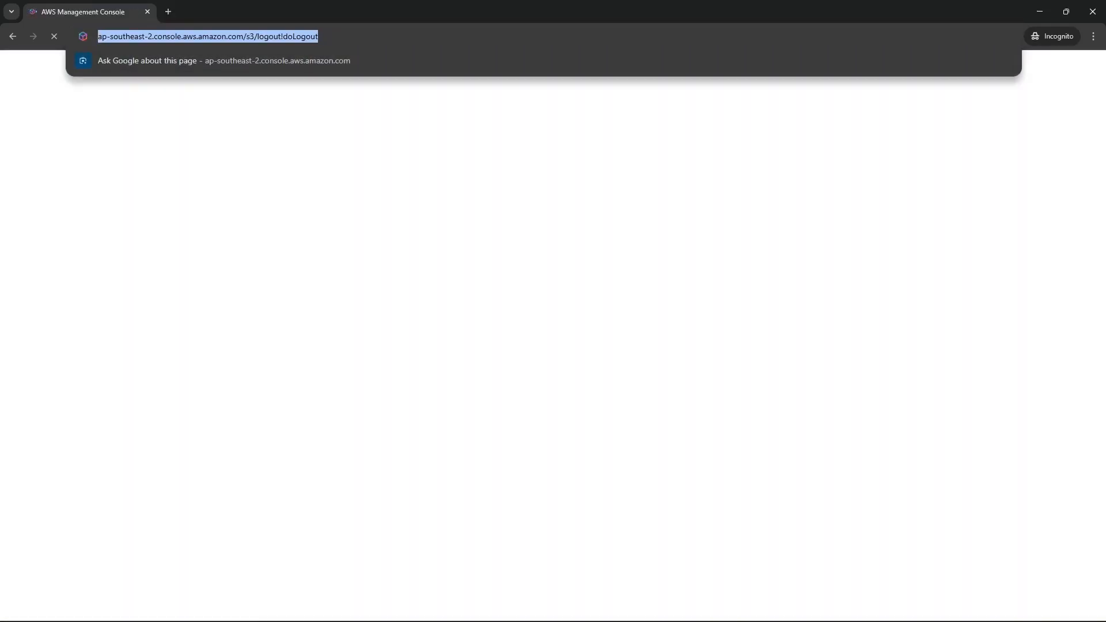
key("super+v")
scroll(202, 184, "down", 1)
scroll(202, 202, "down", 1)
left_click(193, 216)
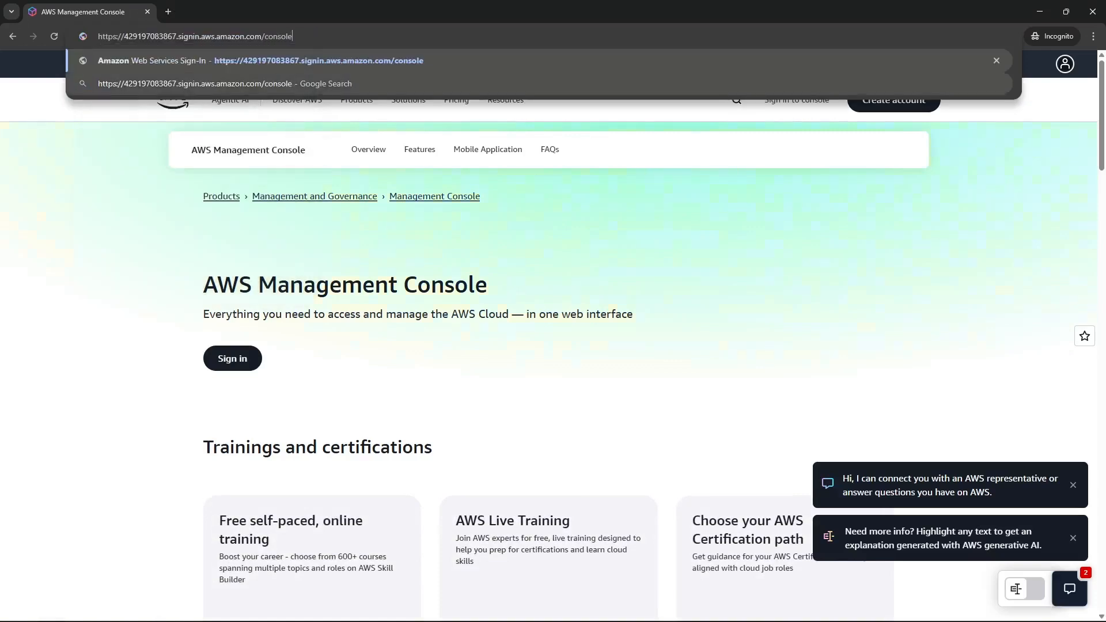
key("Return")
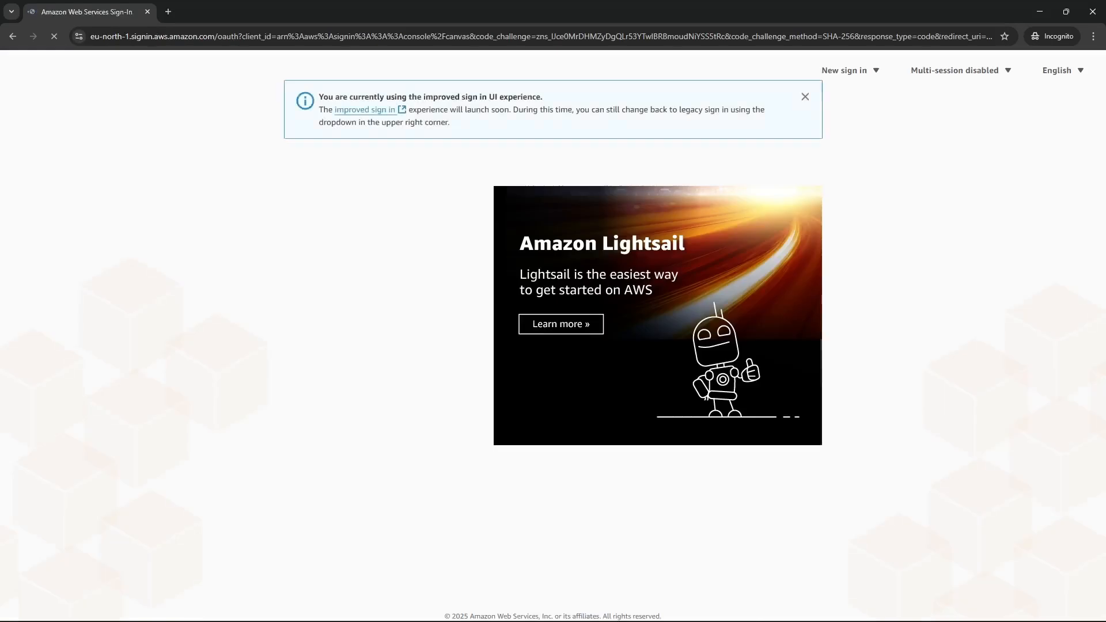
key("super+v")
key("Return")
key("ctrl+a")
key("super+v")
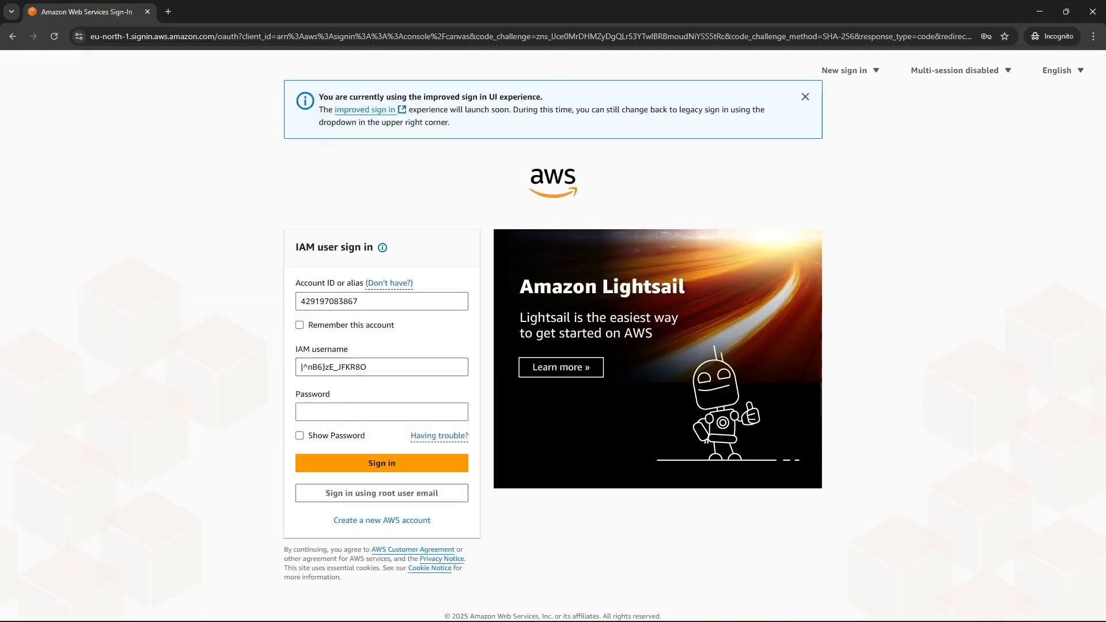
Step: Sign in to the console as IAM user user-3 with the lab's administrator password
triple_click(346, 366)
type("user-3")
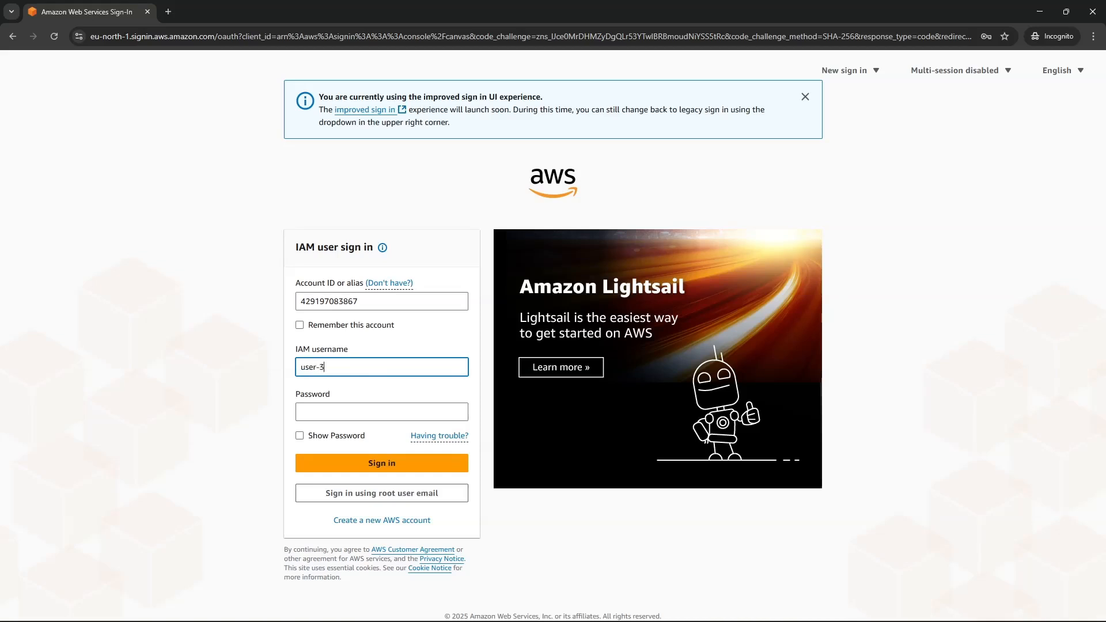
key("Tab")
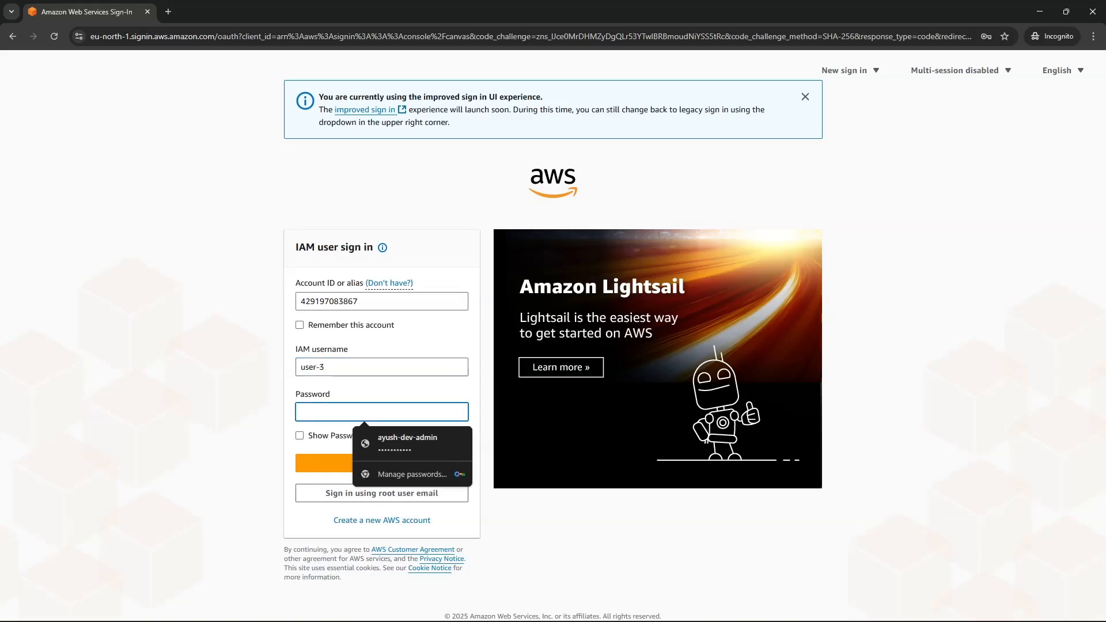
key("ctrl+v")
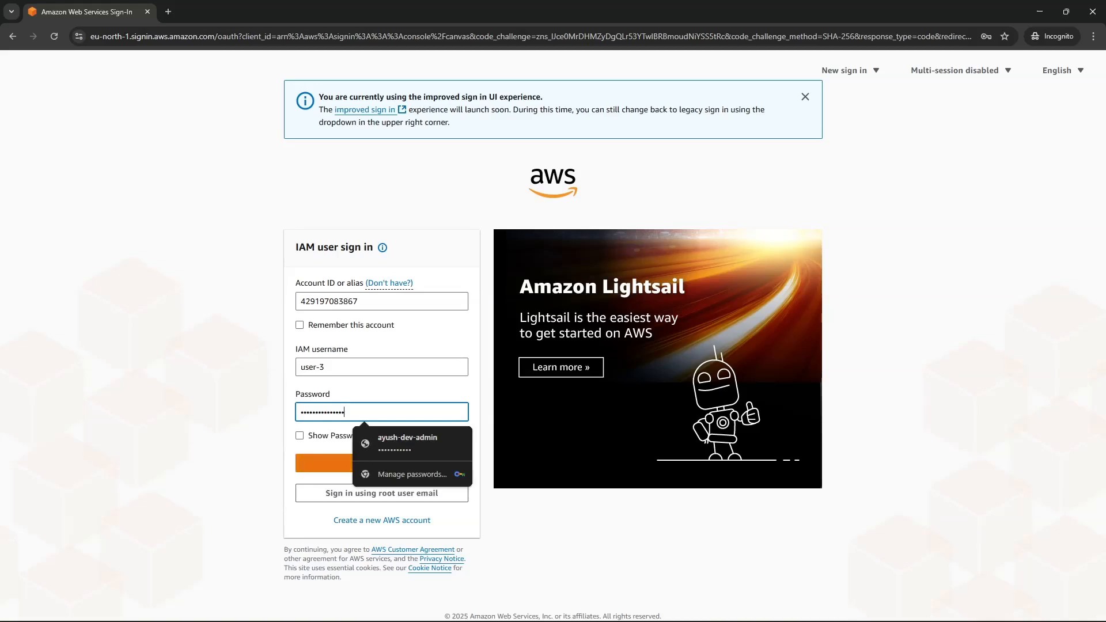
key("Return")
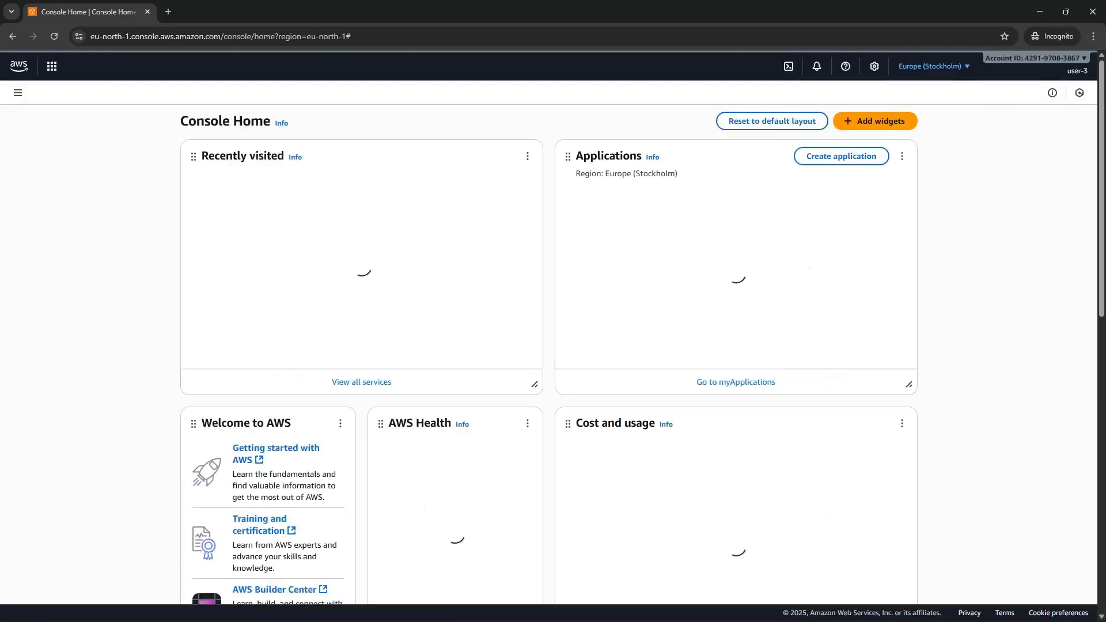
Step: Switch user-3's console region to Asia Pacific (Sydney) and check lab steps 53 to 58 on testing EC2
left_click(931, 65)
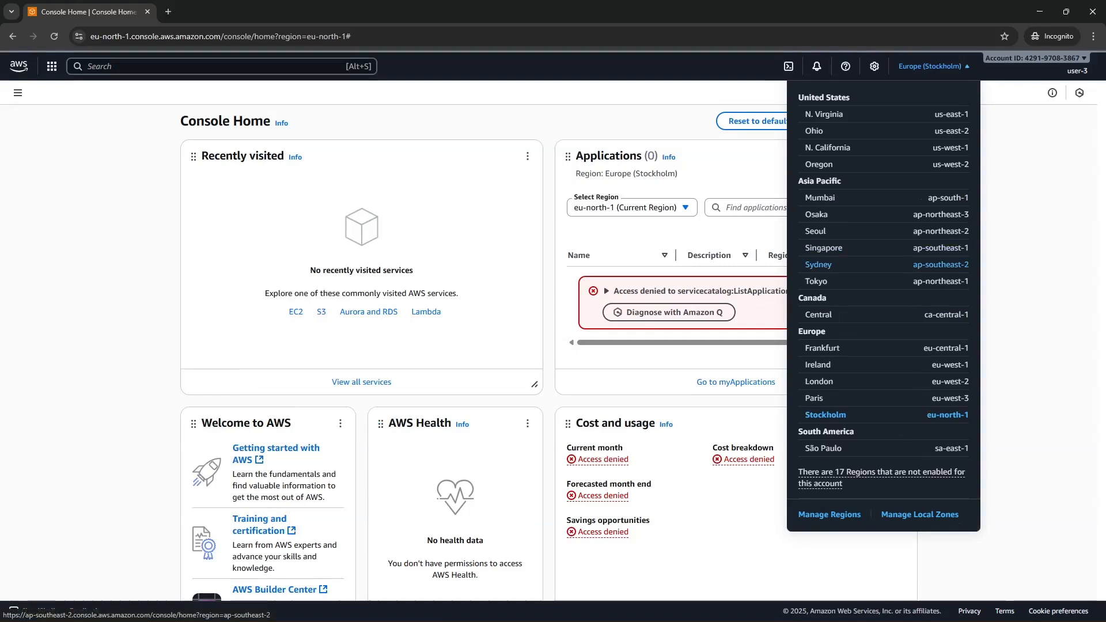
left_click(818, 264)
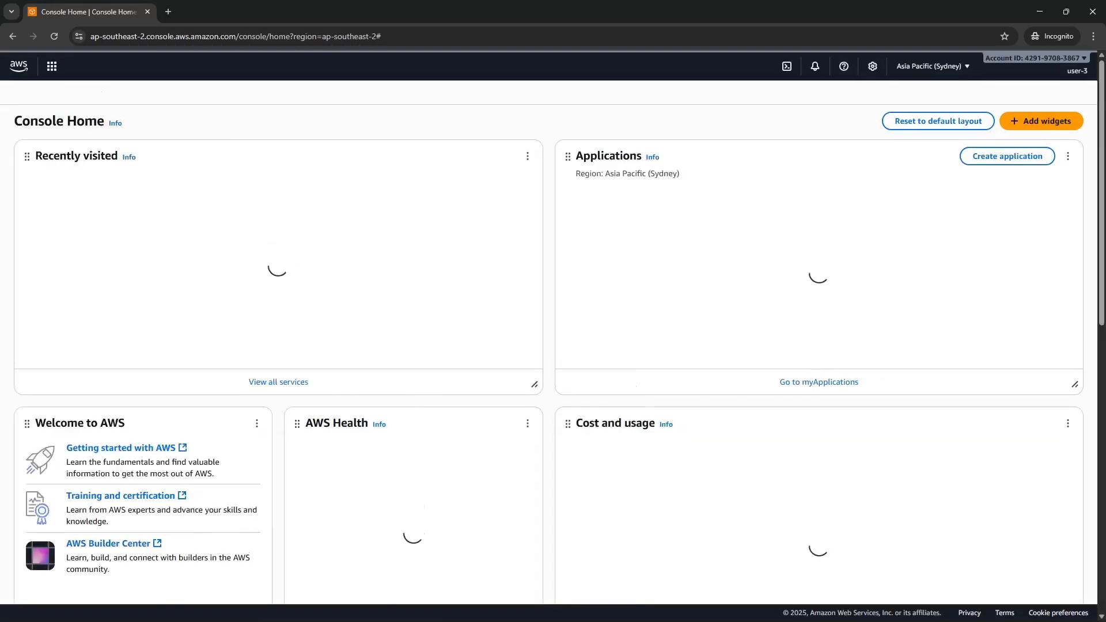
key("alt+Tab")
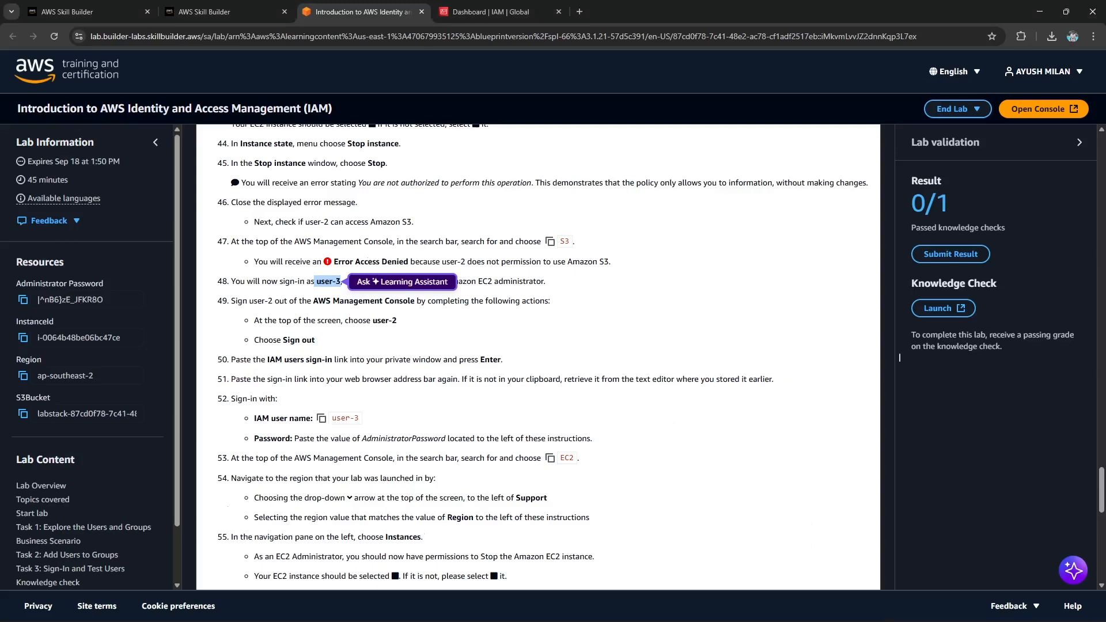
scroll(898, 357, "down", 3)
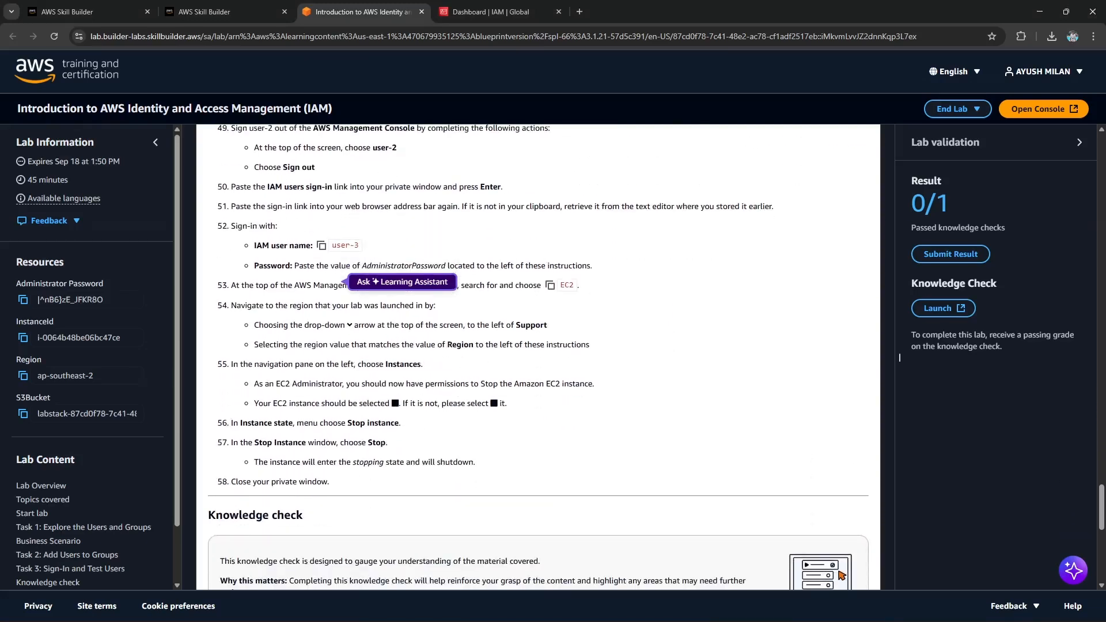
key("alt+Tab")
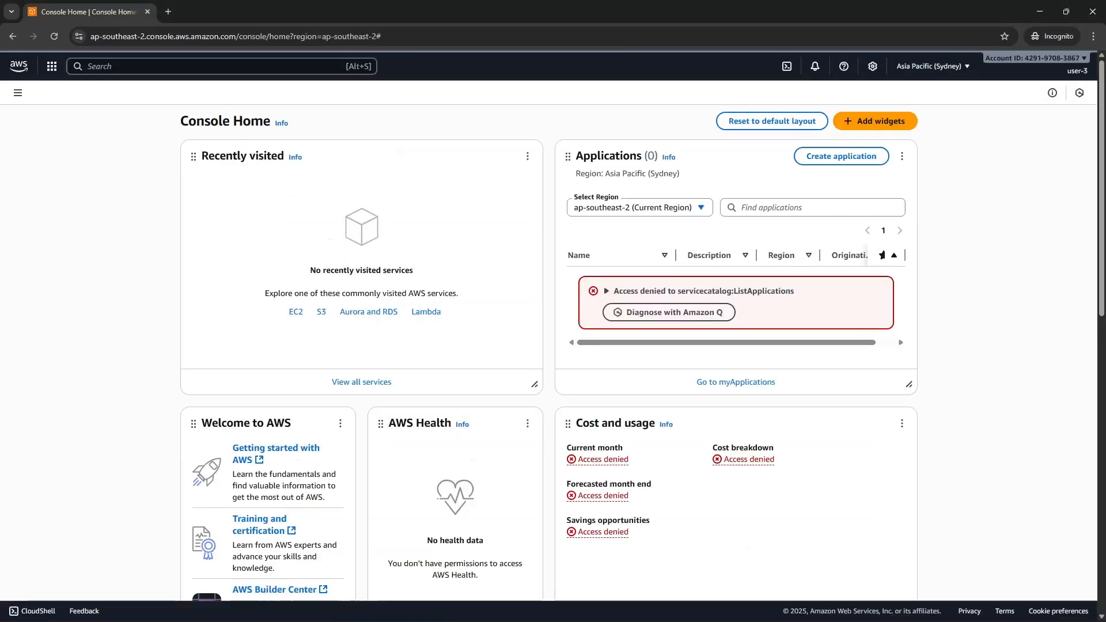
Step: Open the EC2 instances list and stop the running t3.micro instance to test user-3's admin permissions
left_click(296, 311)
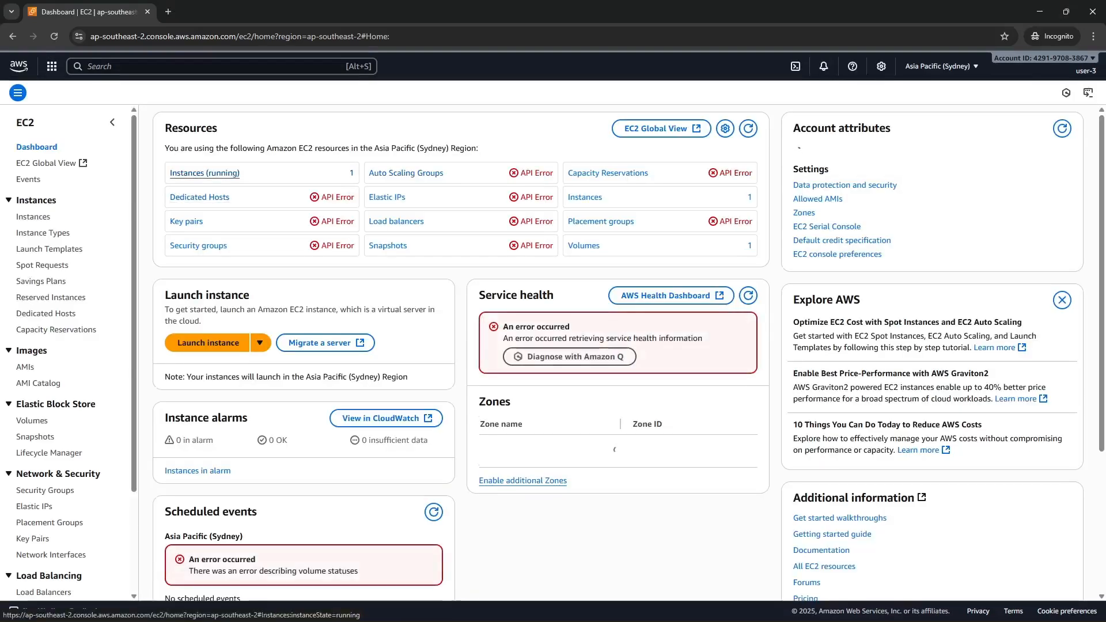
left_click(204, 173)
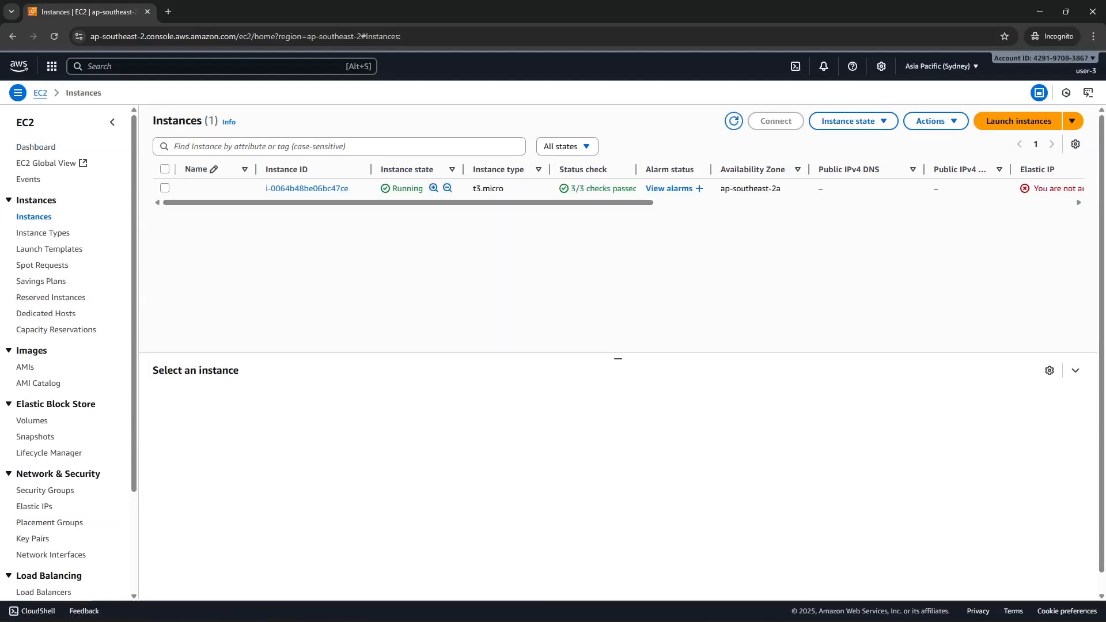
left_click(164, 188)
left_click(935, 121)
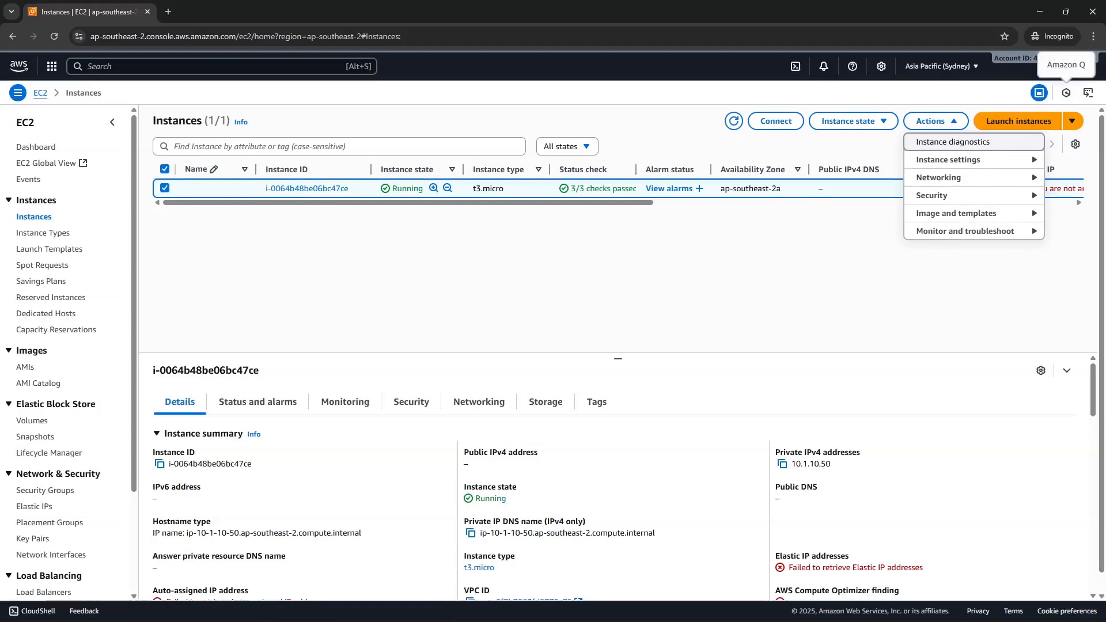
left_click(852, 121)
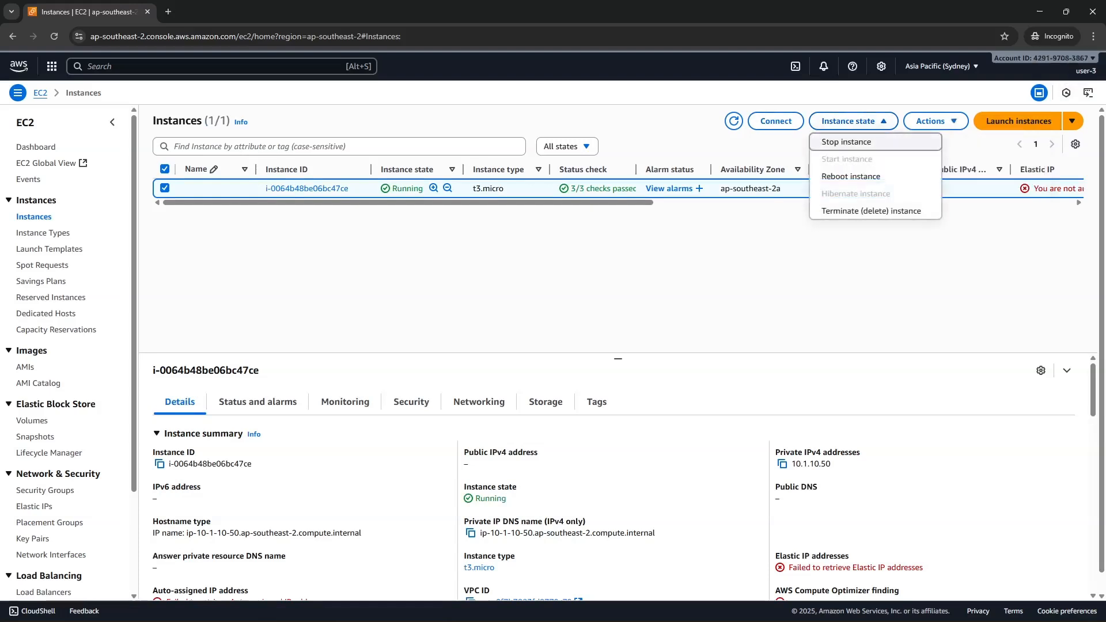
left_click(852, 121)
left_click(852, 121)
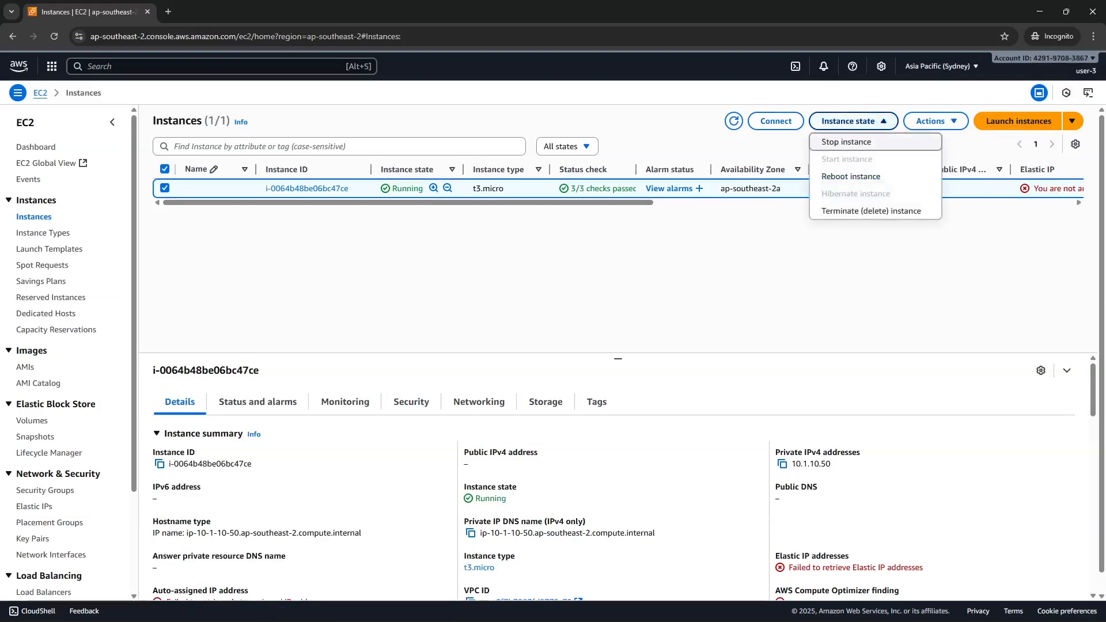
left_click(846, 141)
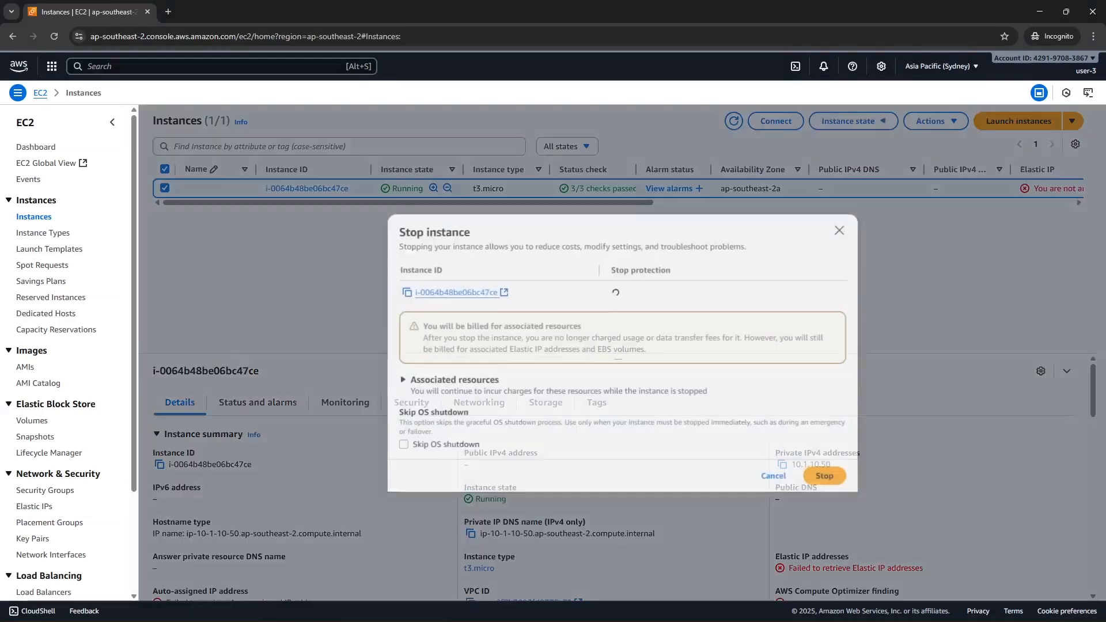
left_click(825, 476)
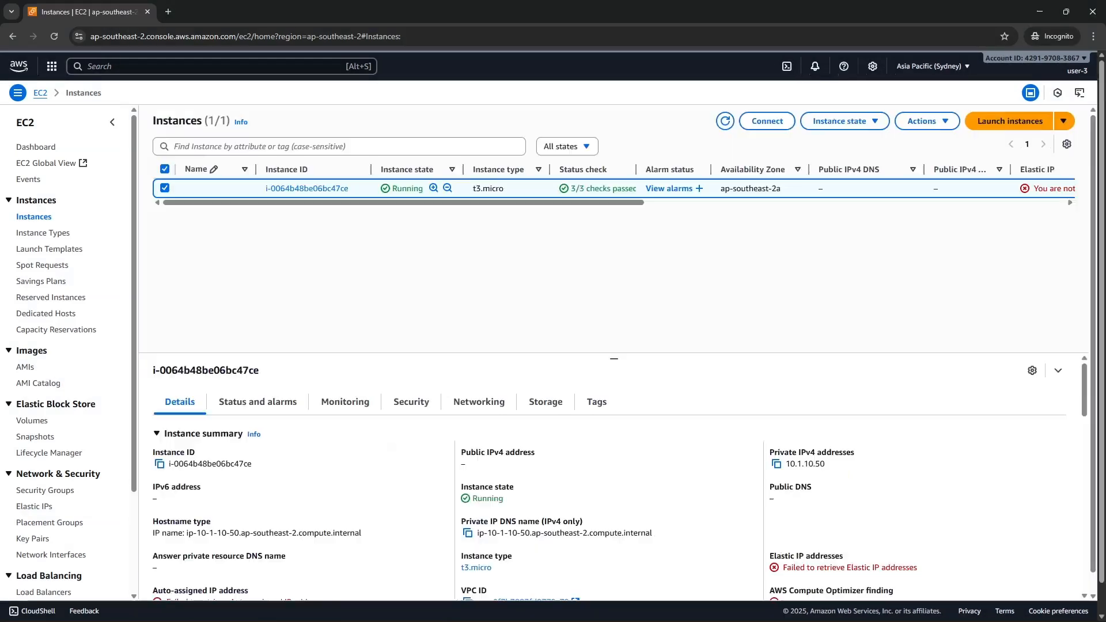
left_click_drag(175, 123, 382, 123)
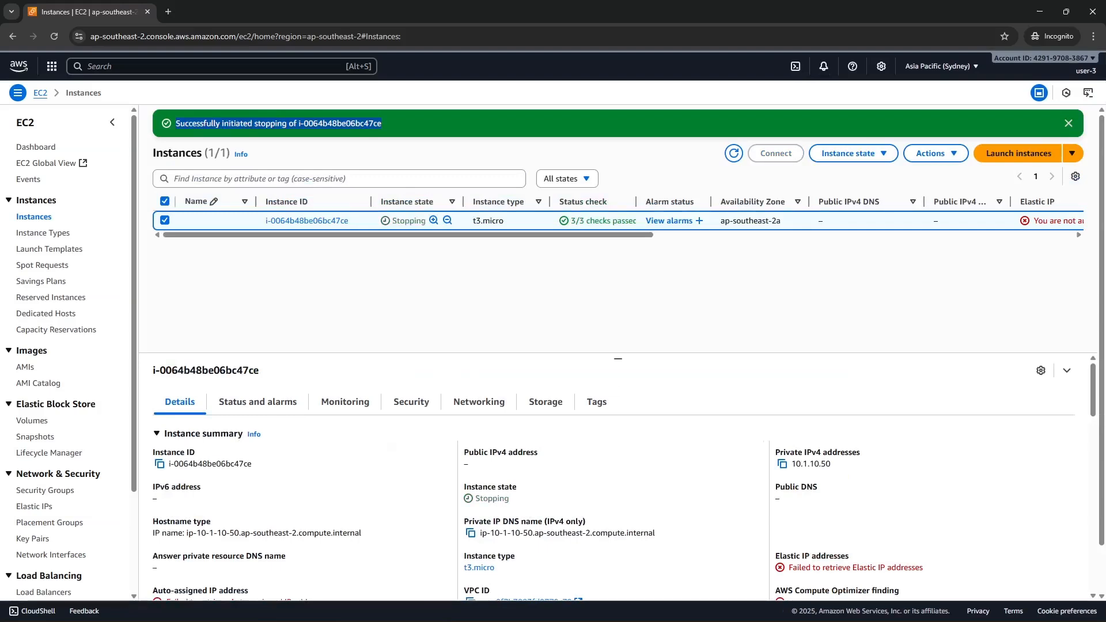
left_click(385, 123)
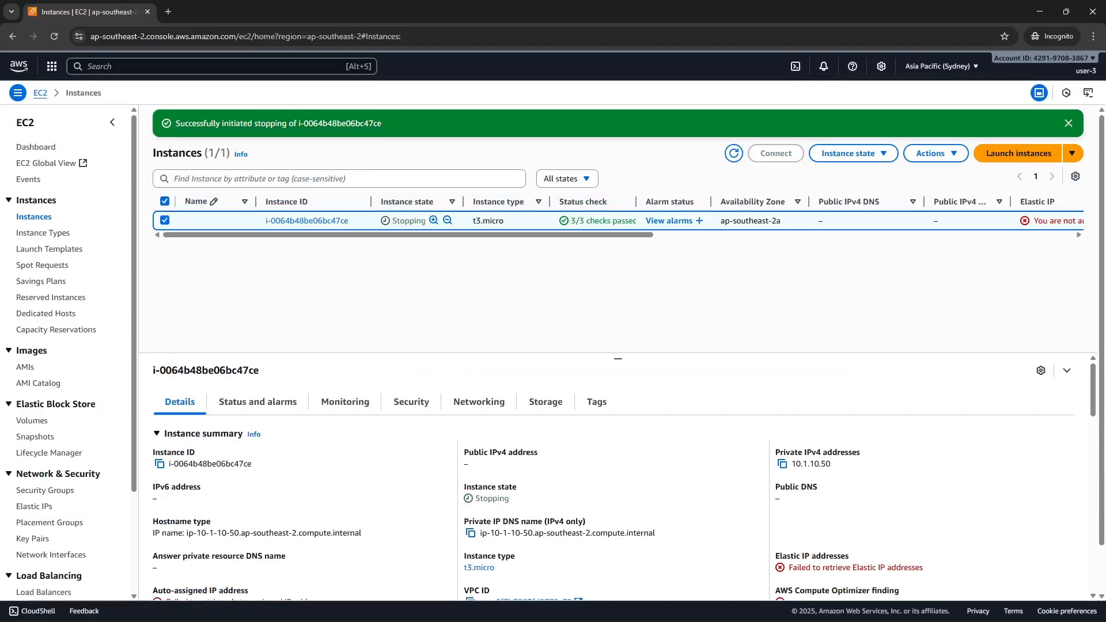
Step: Return to the lab instructions and review the Business Scenario permissions table and the Task 3 Sign-In and Test Users section
key("alt+Tab")
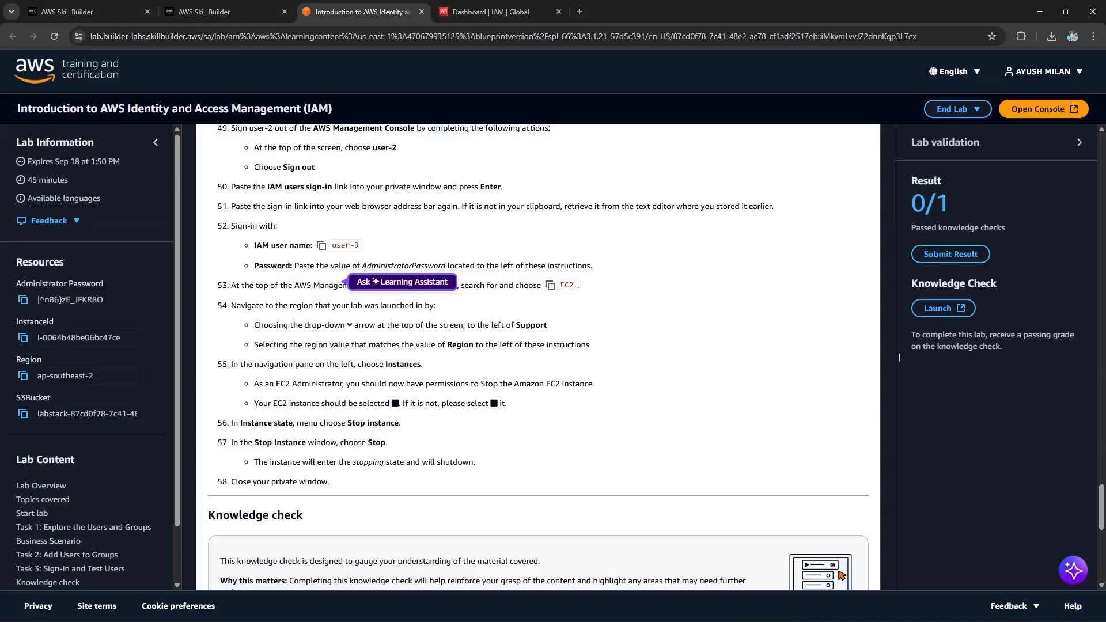
left_click_drag(898, 357, 411, 462)
left_click(899, 357)
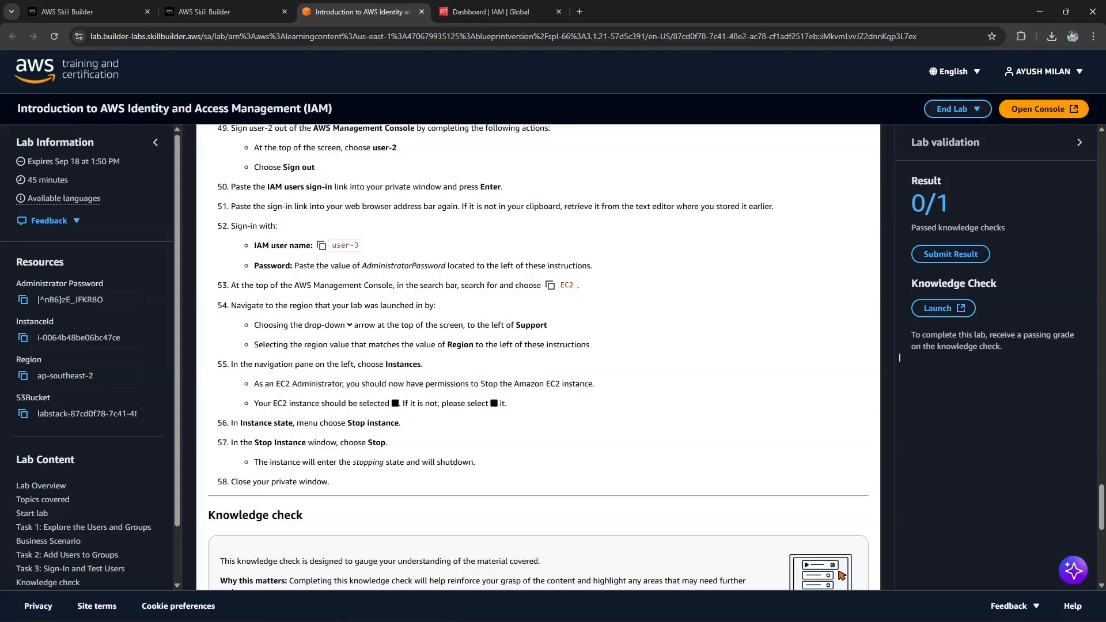
scroll(899, 357, "up", 15)
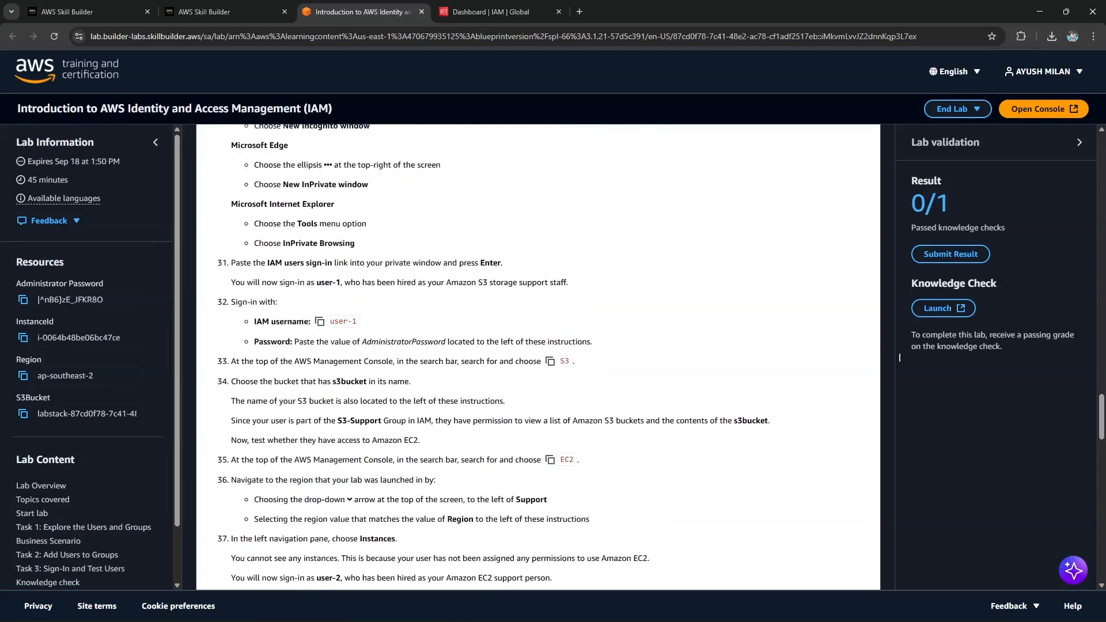
scroll(899, 357, "up", 4)
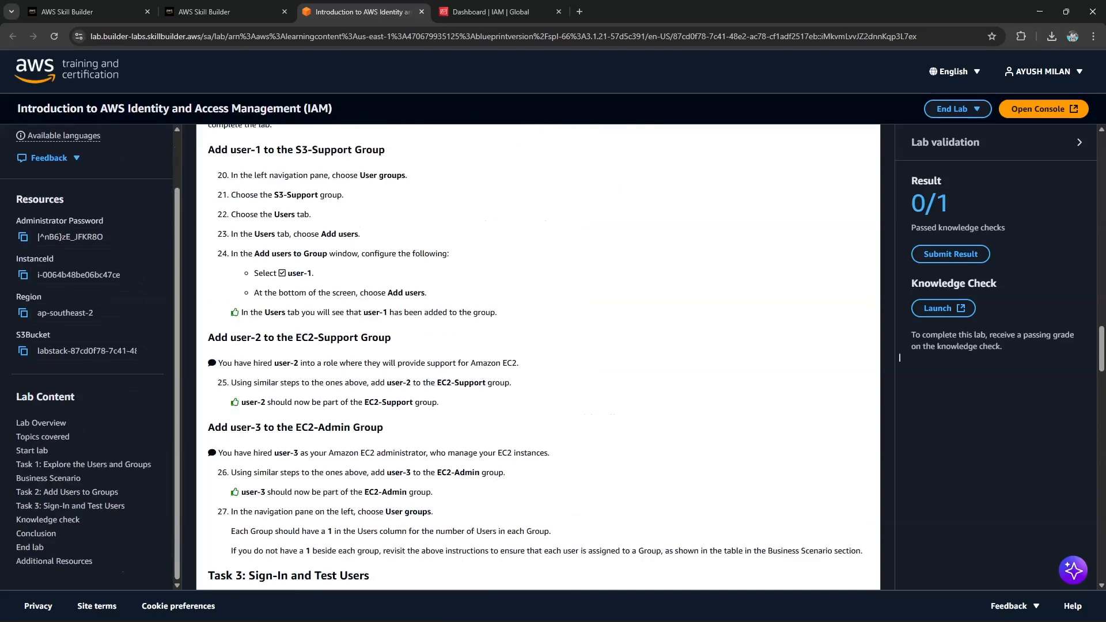
scroll(899, 357, "up", 5)
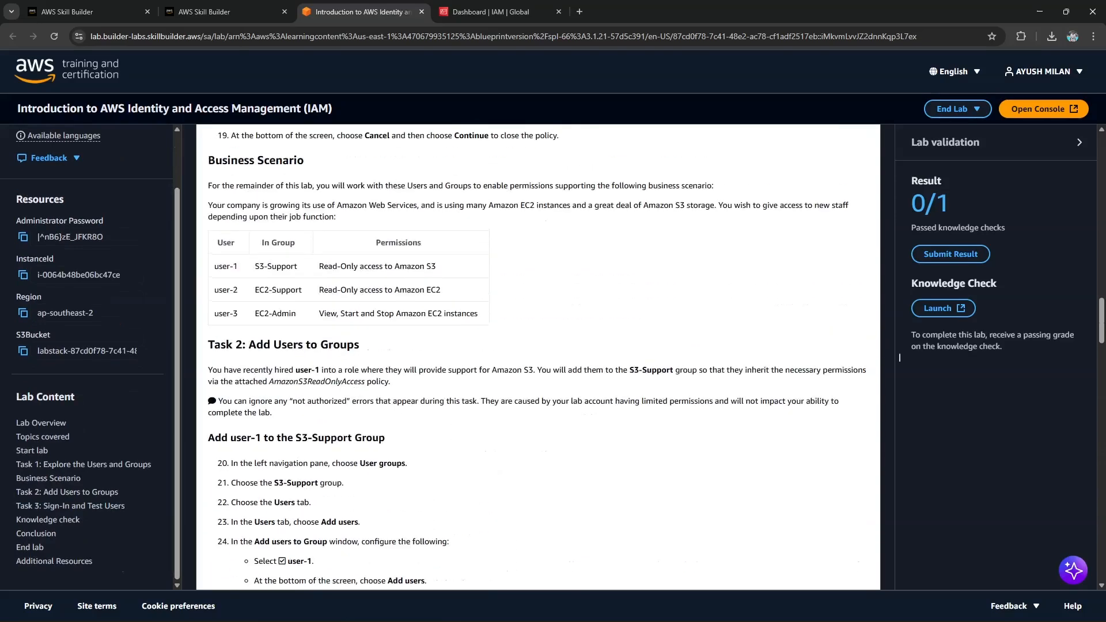
left_click_drag(319, 266, 435, 266)
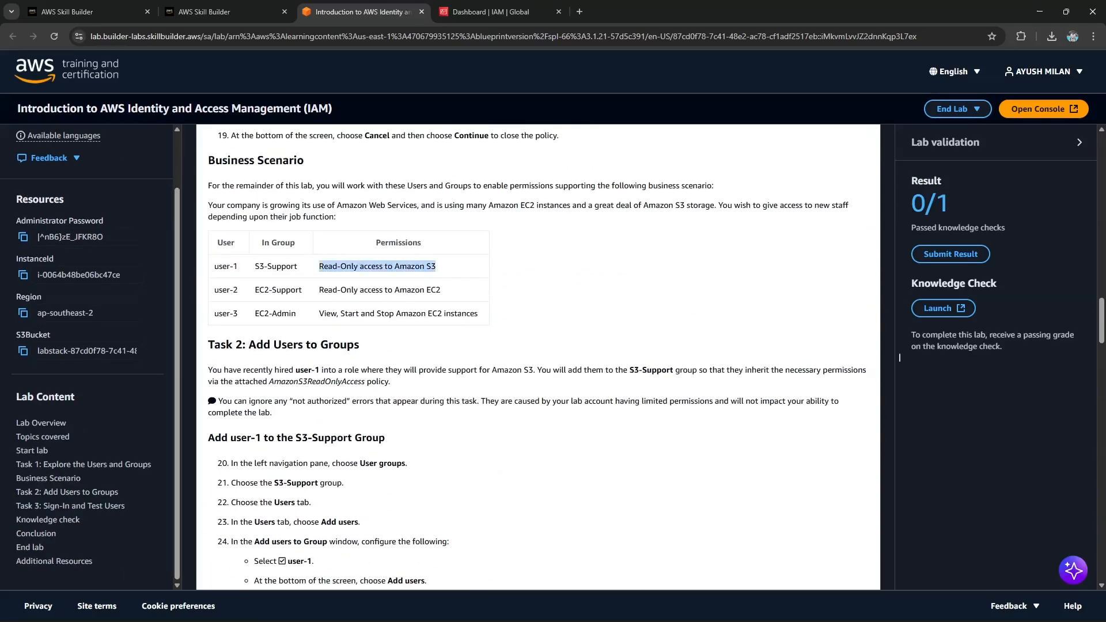
left_click(899, 357)
left_click_drag(319, 290, 440, 290)
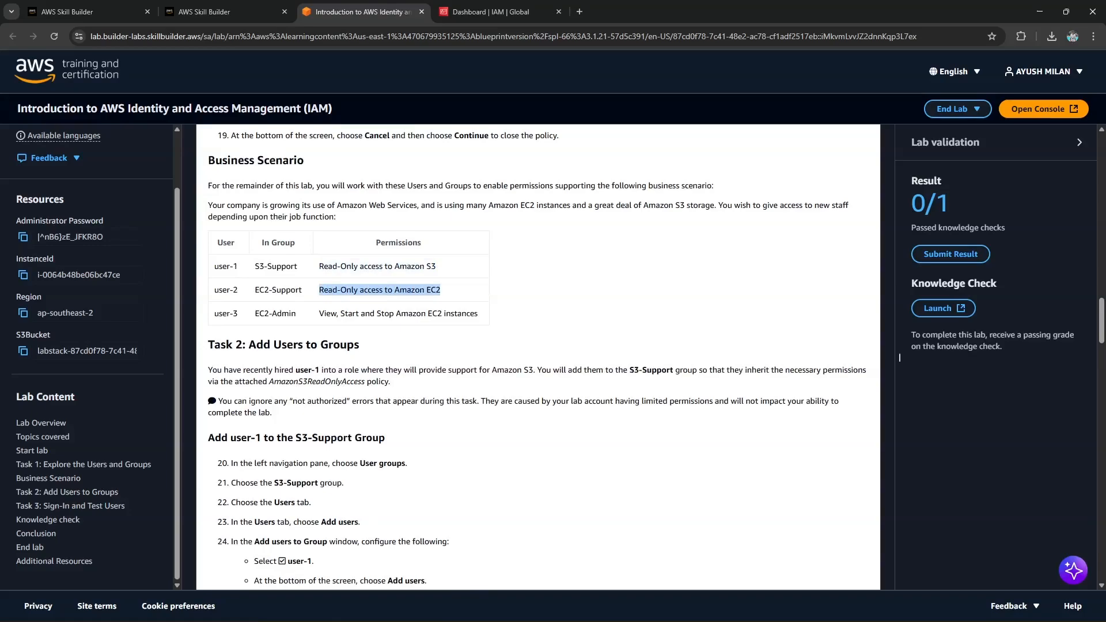
scroll(899, 357, "down", 15)
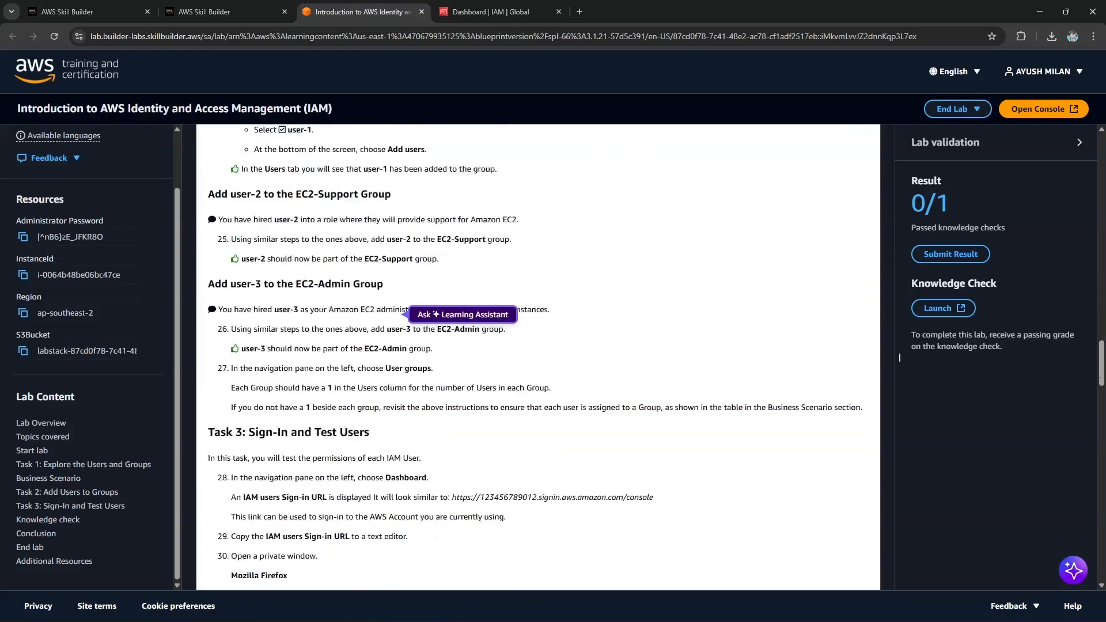
scroll(898, 357, "up", 6)
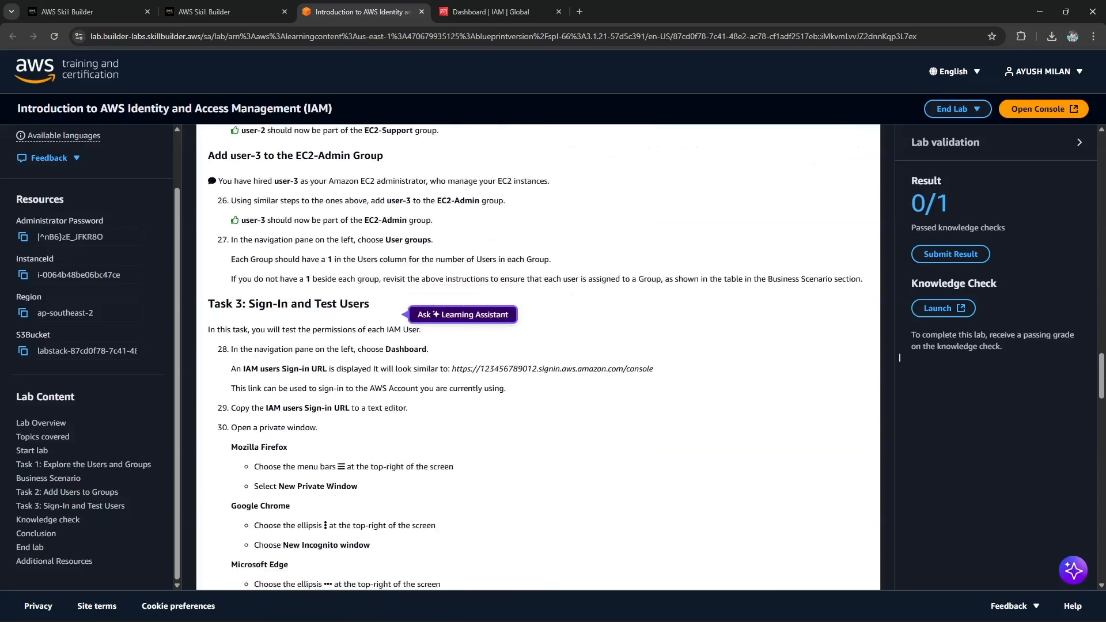
left_click_drag(291, 287, 369, 287)
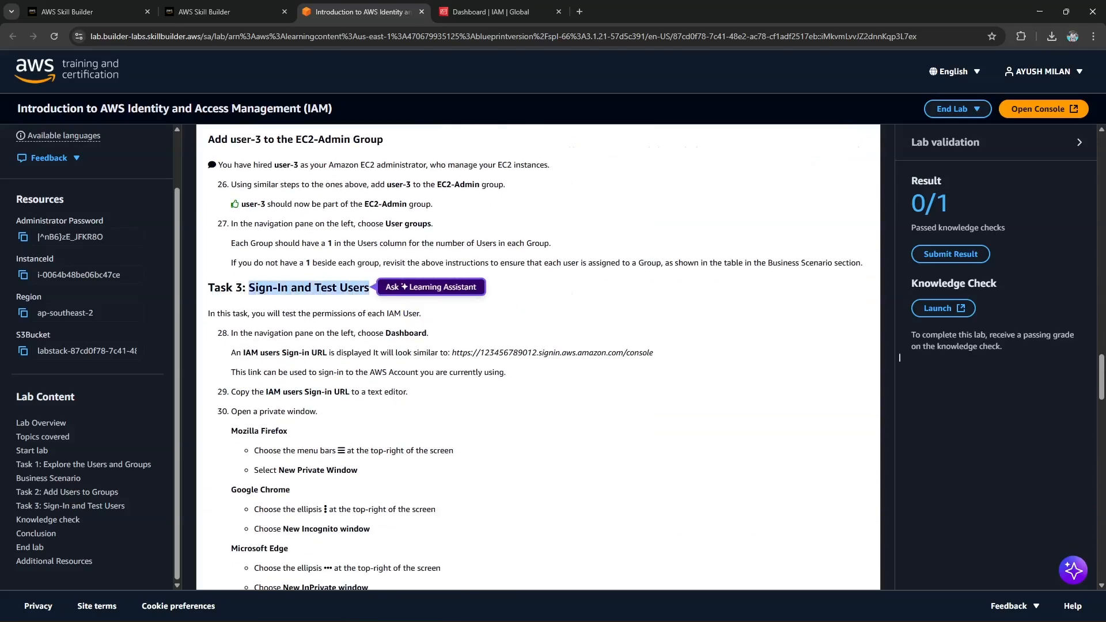
Step: Review the final Task 3 steps up to closing the private window, and launch the knowledge check
scroll(899, 357, "down", 20)
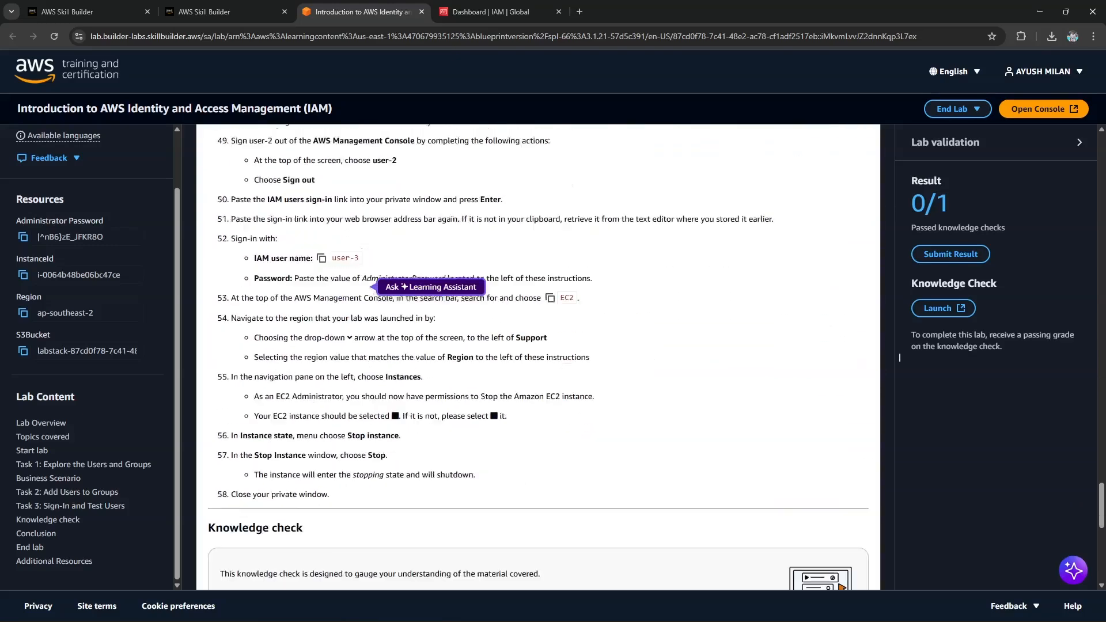
scroll(899, 357, "down", 5)
left_click_drag(330, 251, 308, 232)
left_click(899, 357)
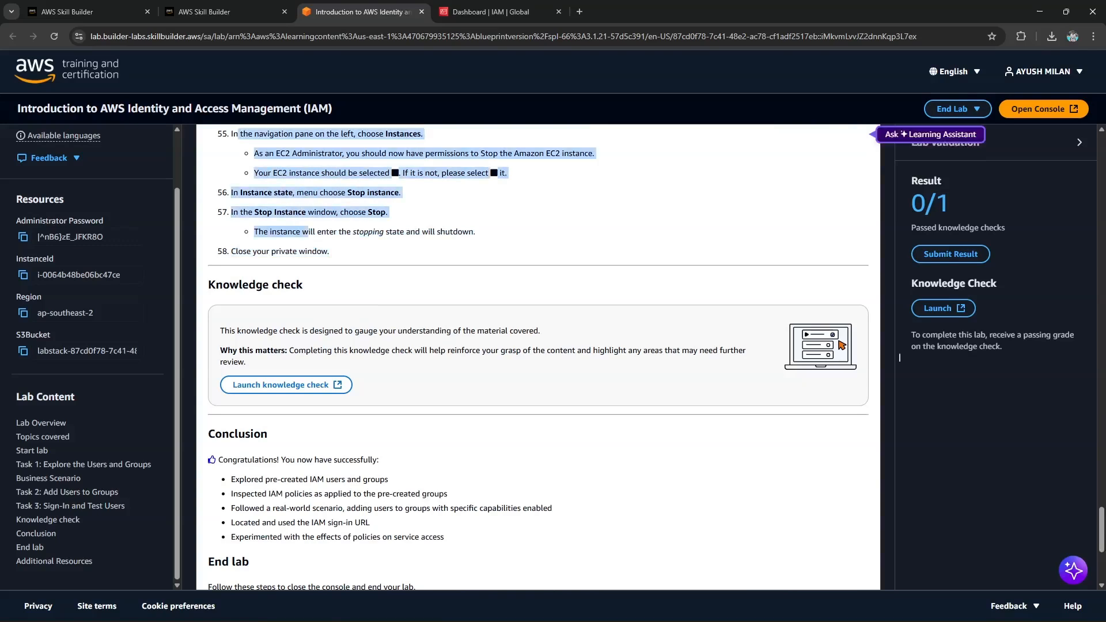
left_click(899, 357)
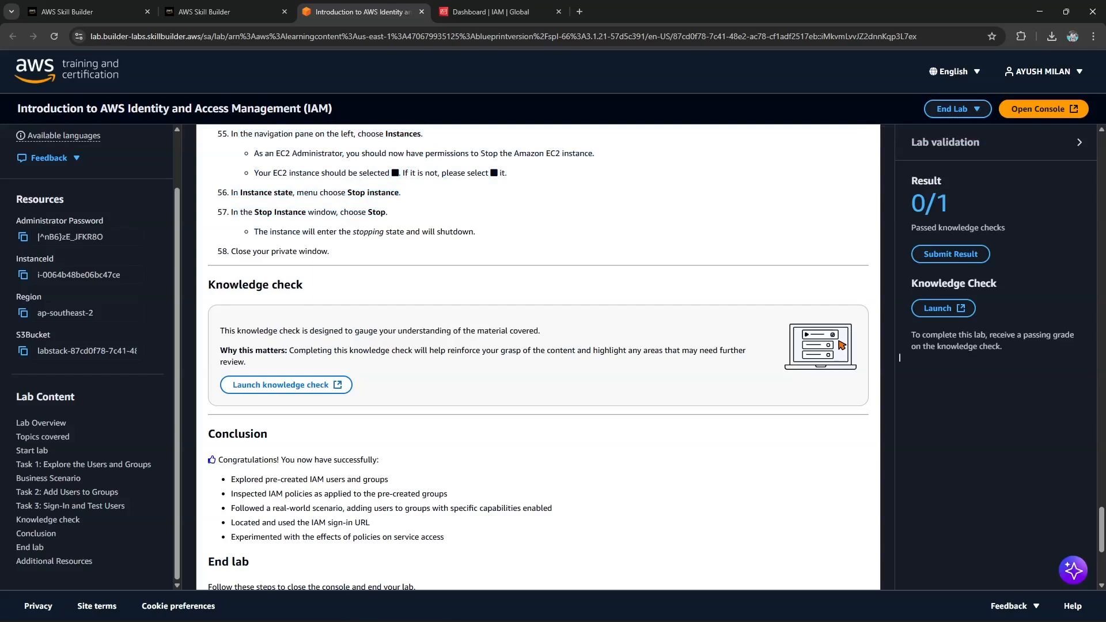
left_click_drag(330, 251, 289, 172)
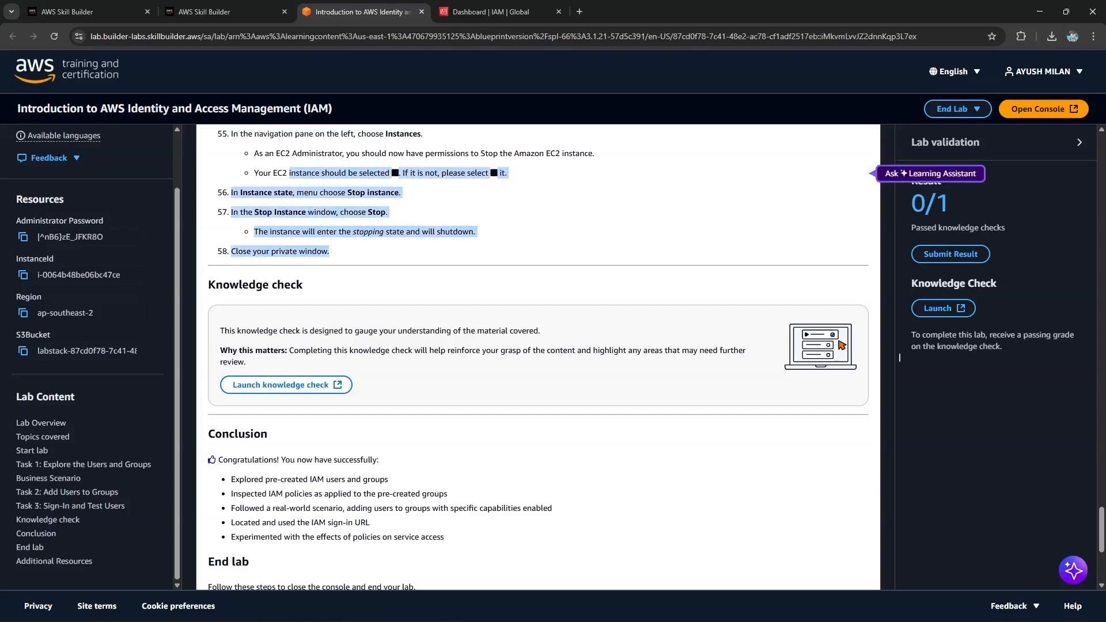
left_click(899, 357)
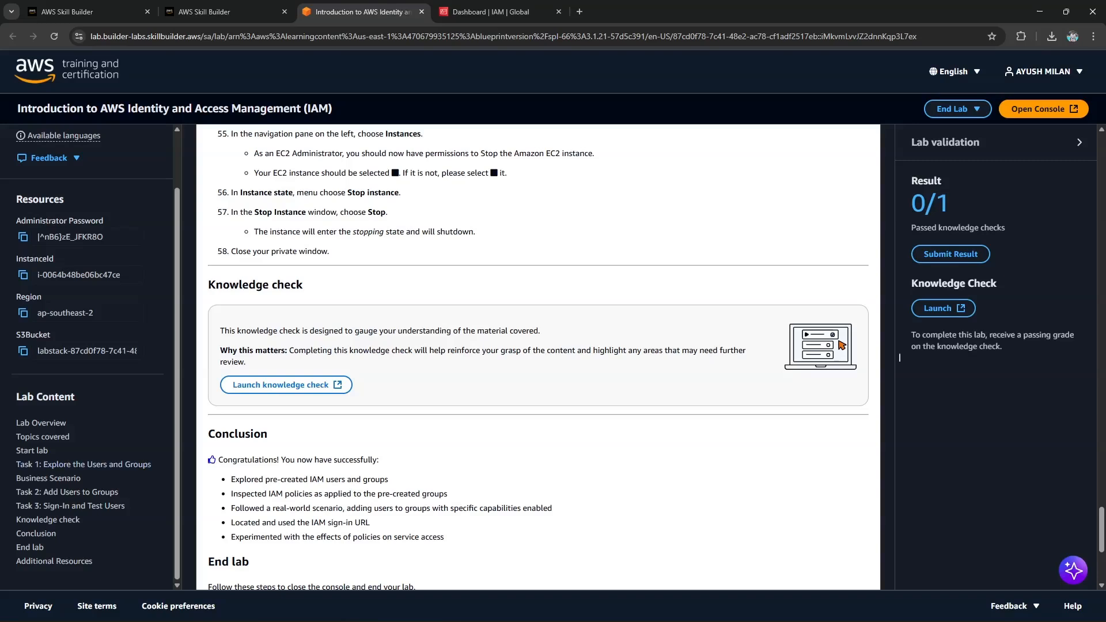
double_click(898, 357)
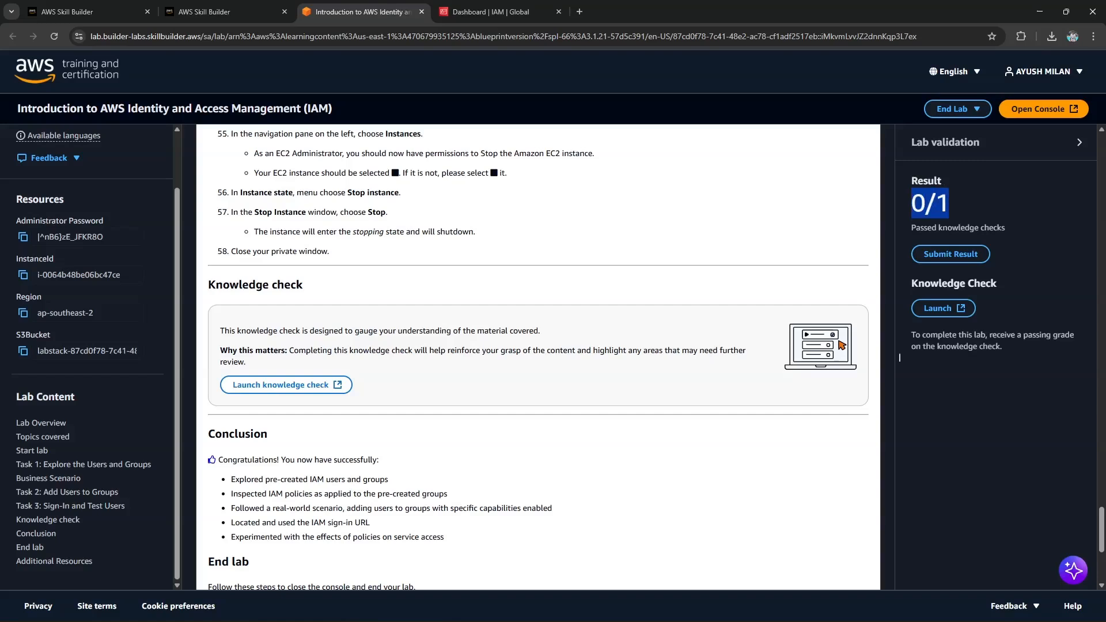
left_click(286, 385)
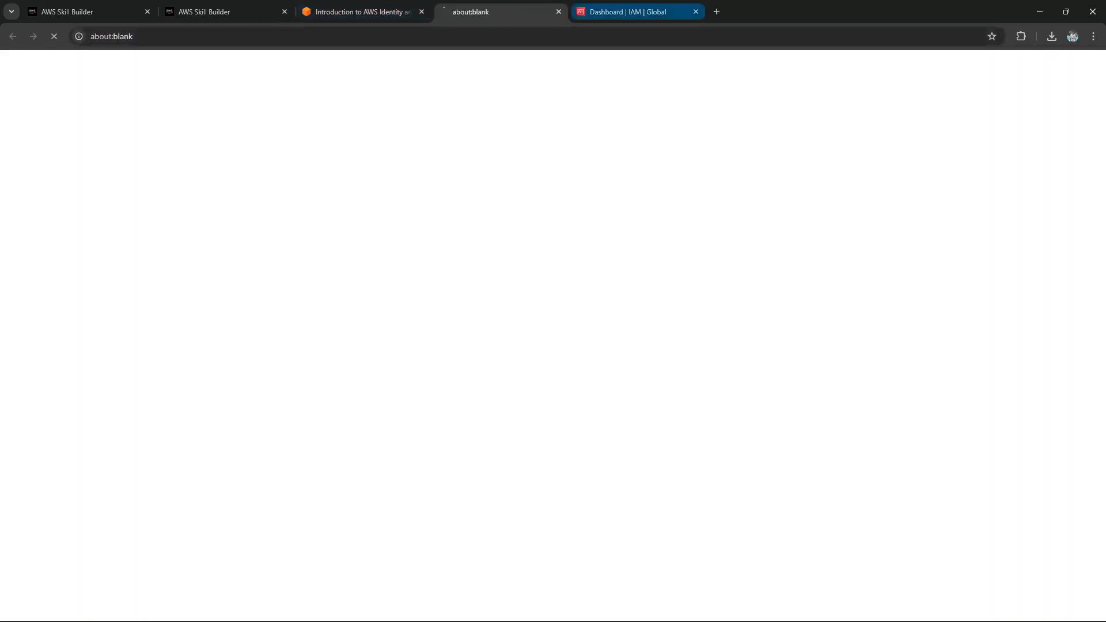
Step: Check the lab's knowledge check section and the assessment overview, and begin the SPL 66 Introduction to IAM test
scroll(899, 358, "down", 3)
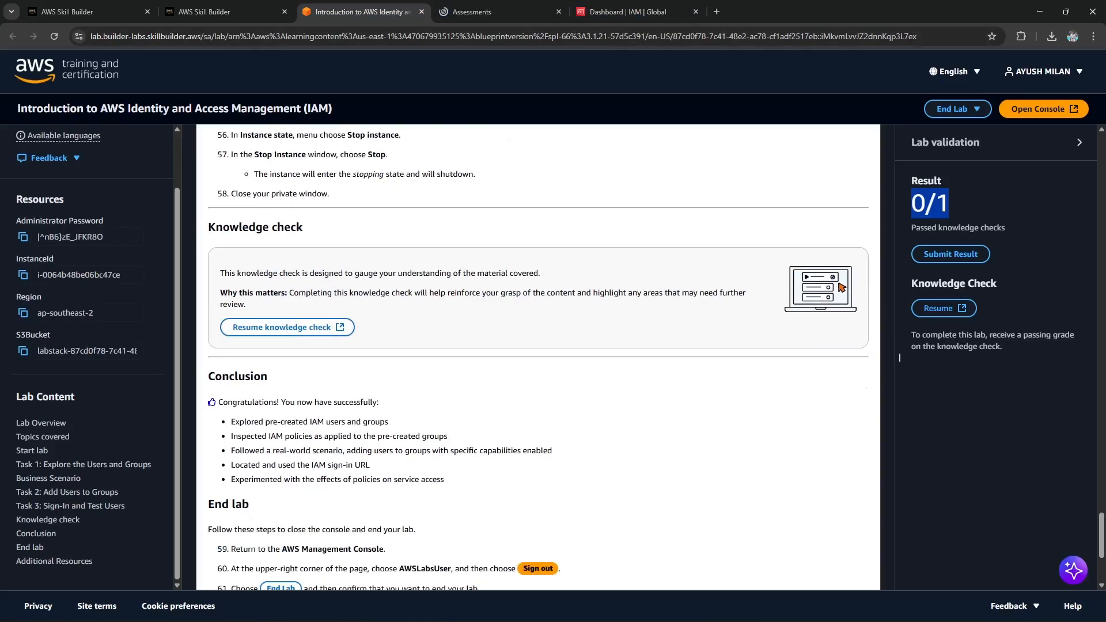
key("ctrl+Tab")
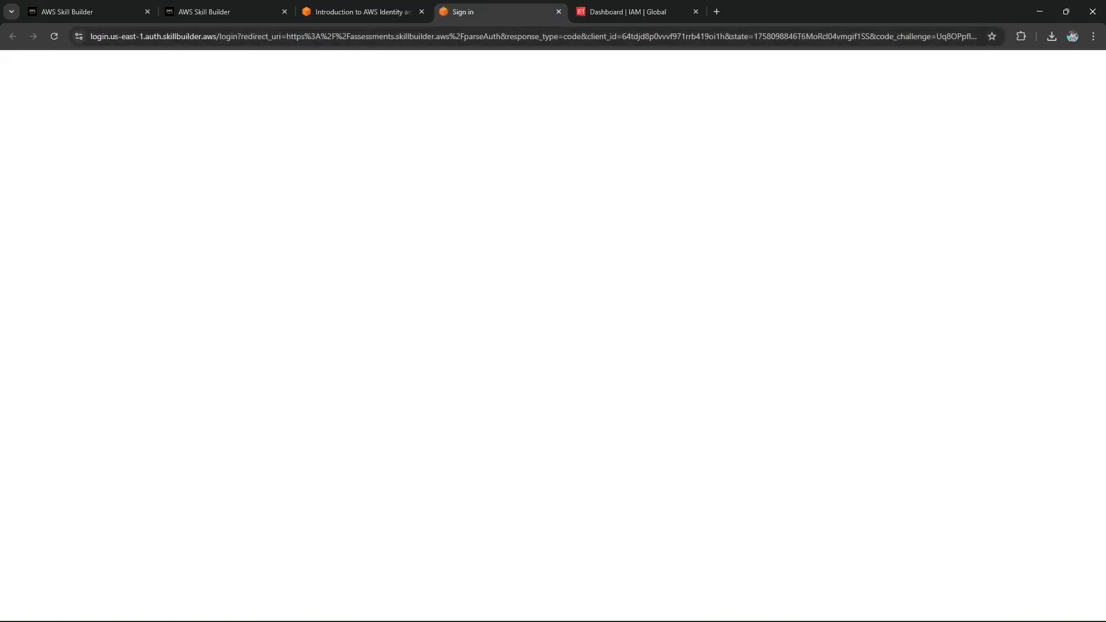
key("ctrl+shift+Tab")
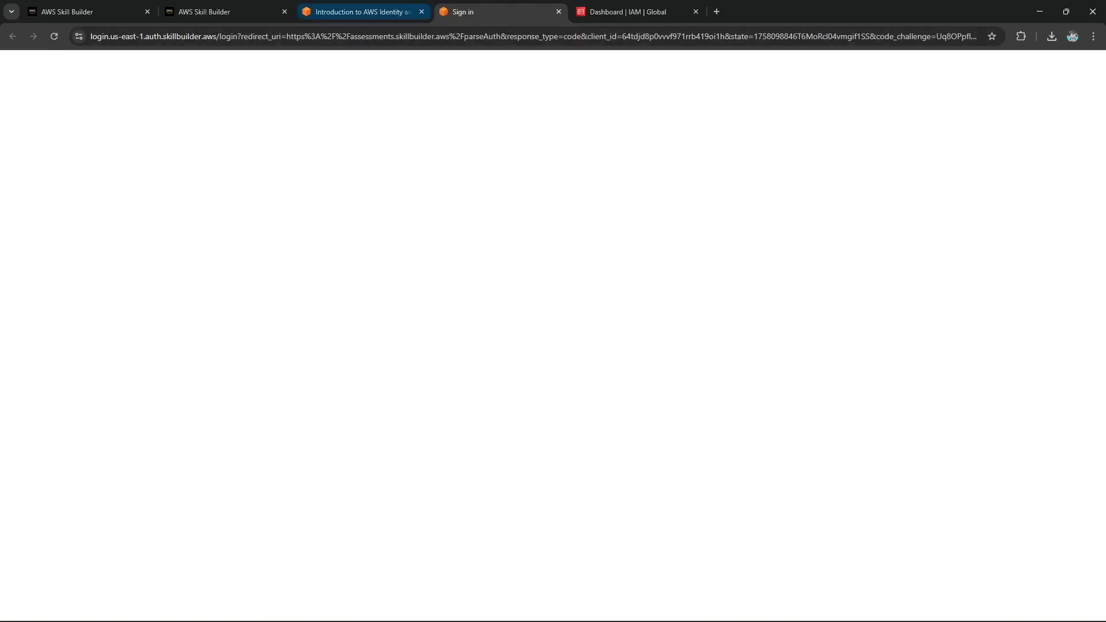
key("ctrl+Tab")
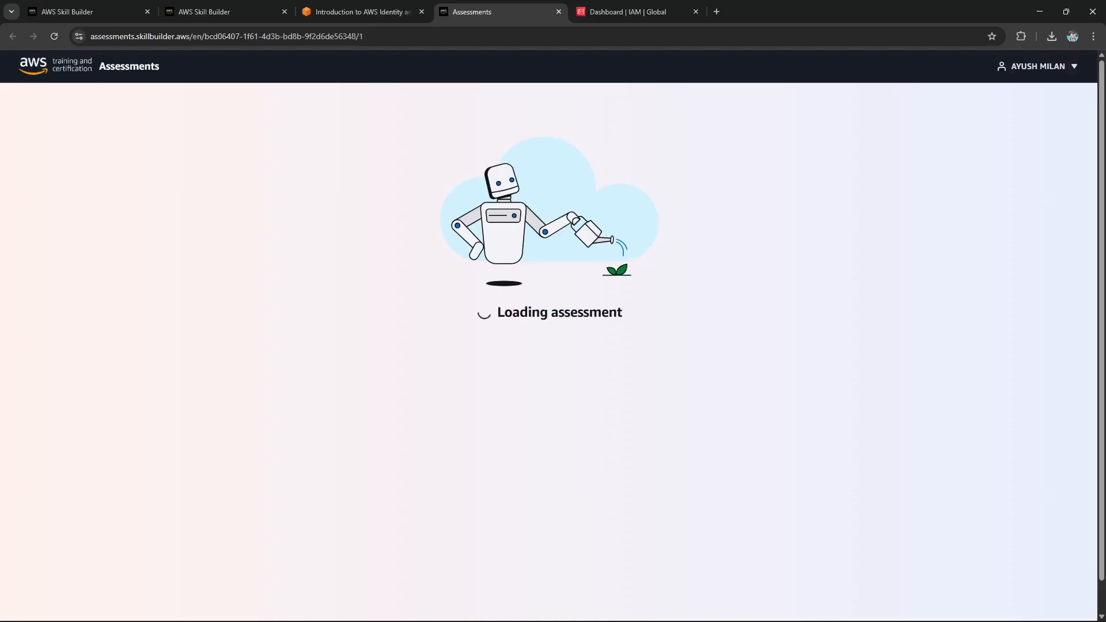
double_click(495, 267)
double_click(642, 266)
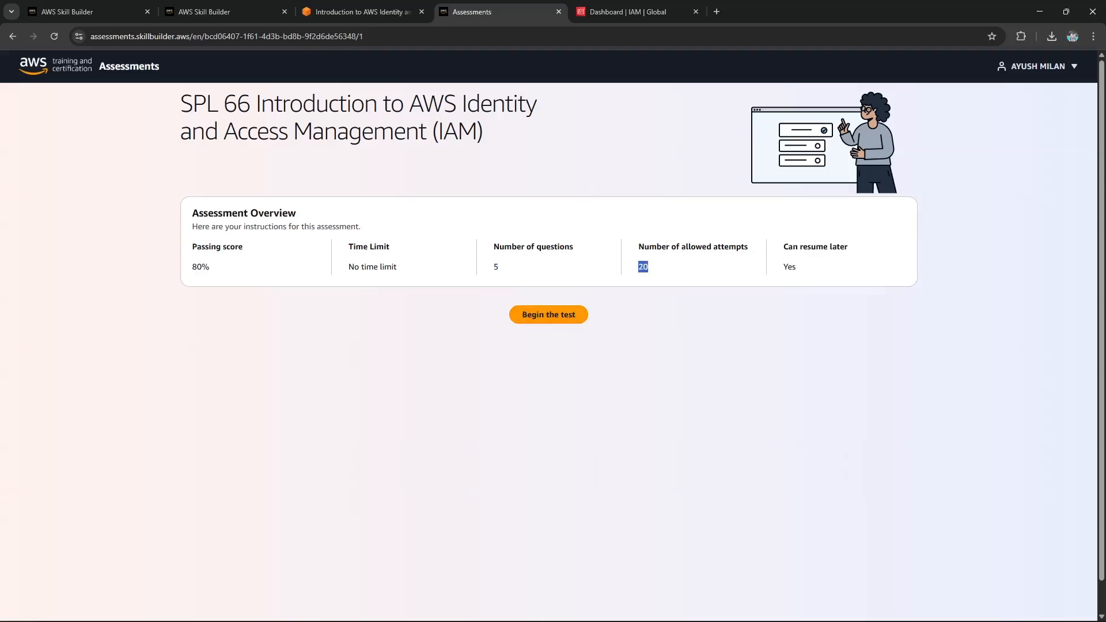
left_click(548, 314)
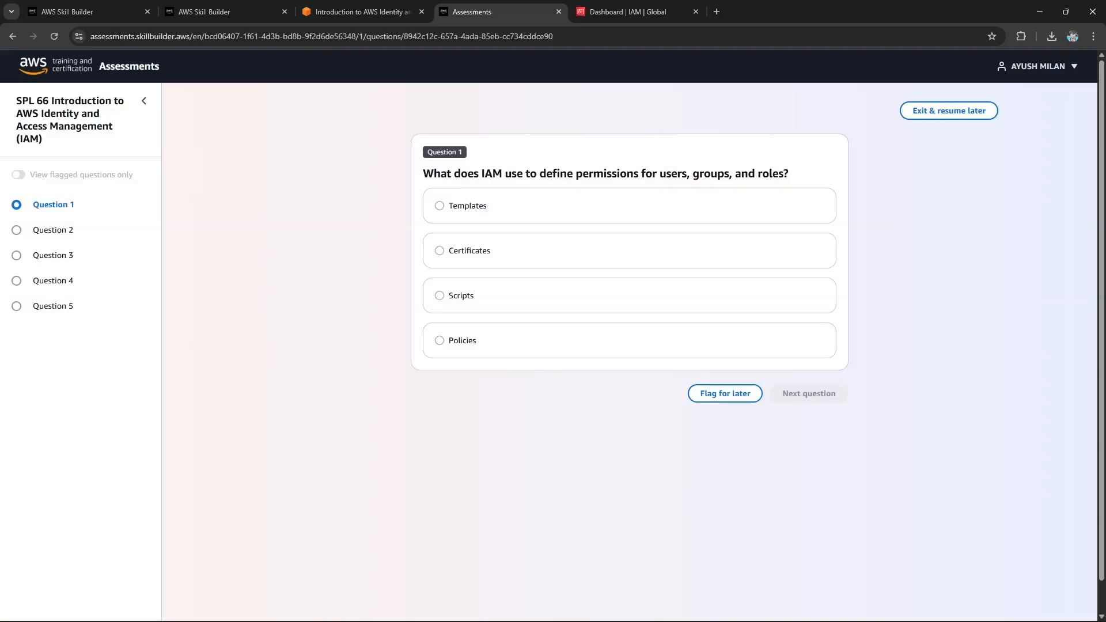
Step: Answer question 1 on what IAM uses to define permissions with "Policies" and move to the next question
left_click_drag(460, 174, 620, 174)
left_click(620, 174)
left_click(439, 340)
left_click_drag(626, 174, 788, 174)
left_click(788, 174)
left_click(808, 393)
Step: Answer question 2 on the unmodifiable AWS-controlled policy type with "AWS managed policy" and move to the next question
left_click_drag(422, 174, 835, 174)
left_click(834, 174)
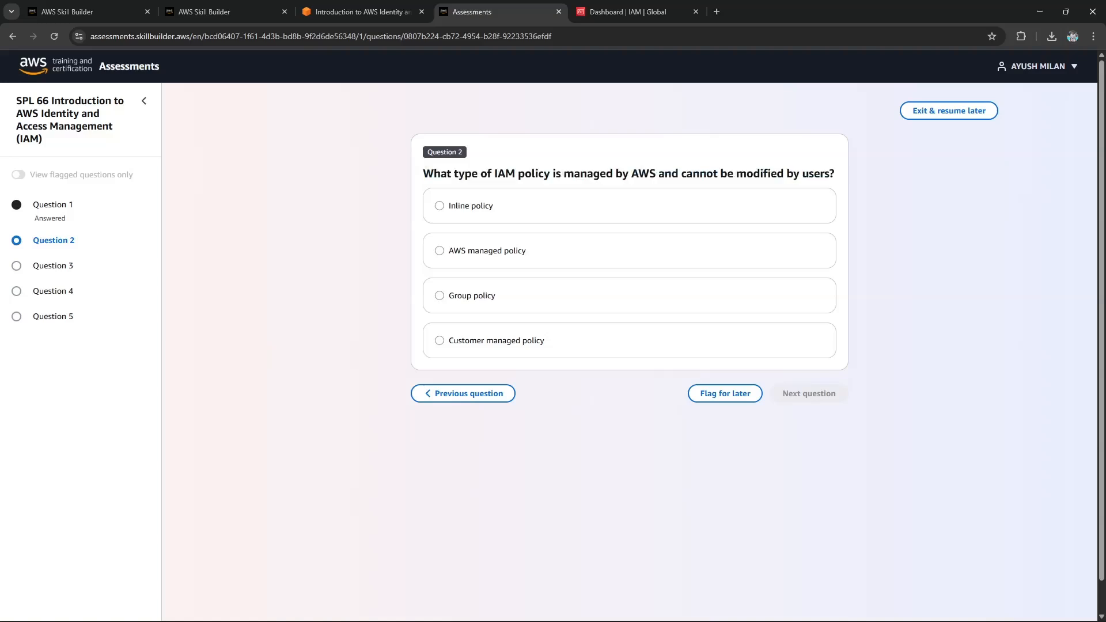
left_click_drag(543, 173, 658, 174)
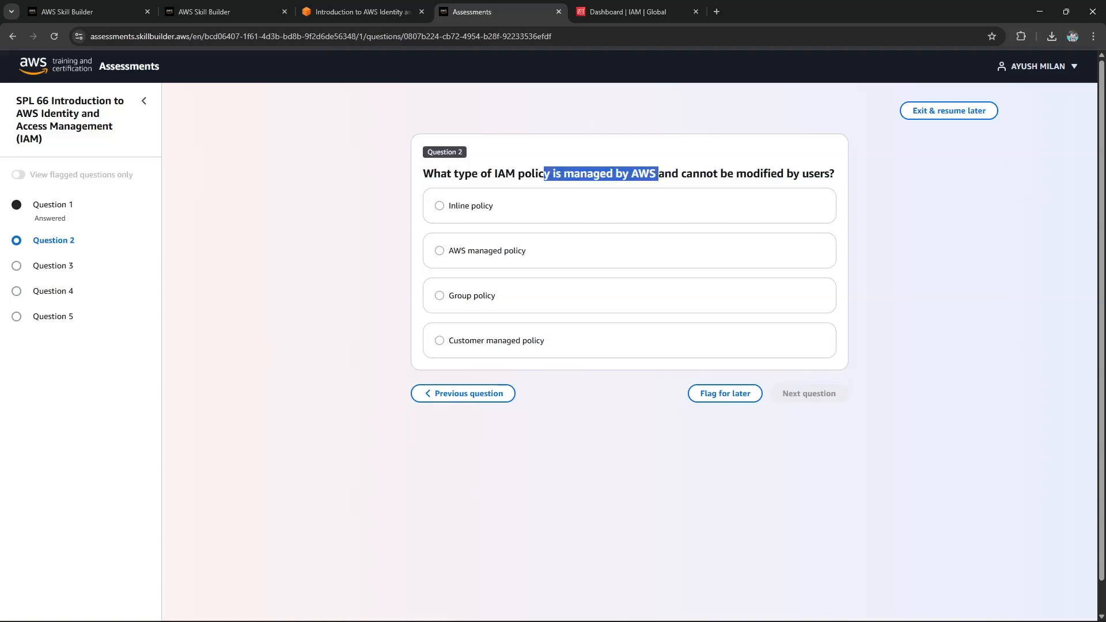
left_click(659, 174)
left_click_drag(564, 174, 829, 174)
left_click(679, 174)
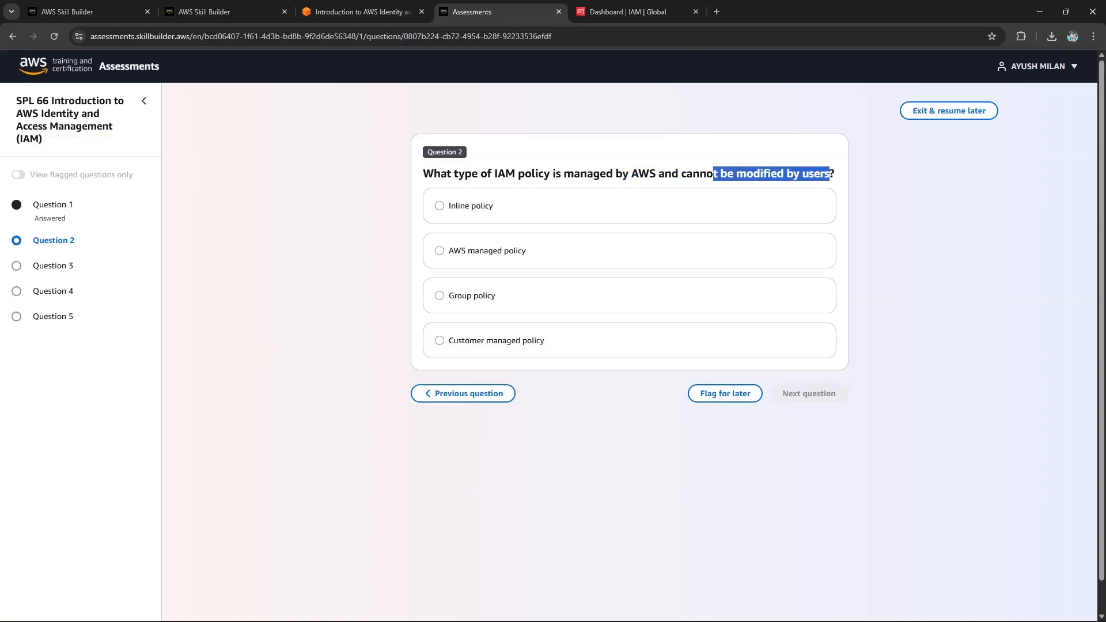
left_click(829, 174)
double_click(827, 174)
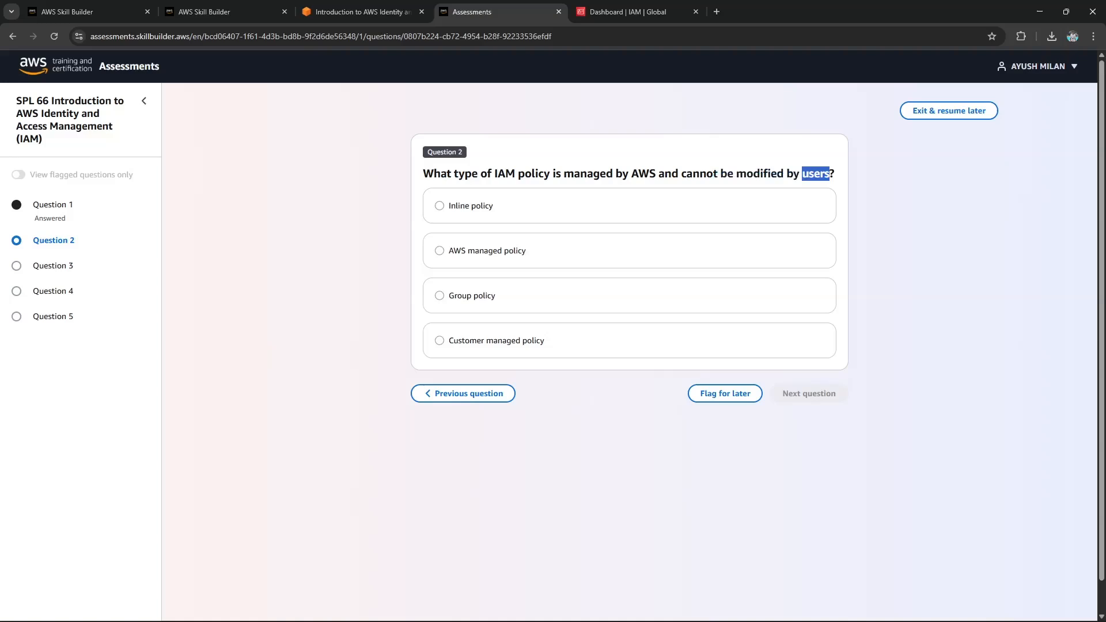
left_click(440, 251)
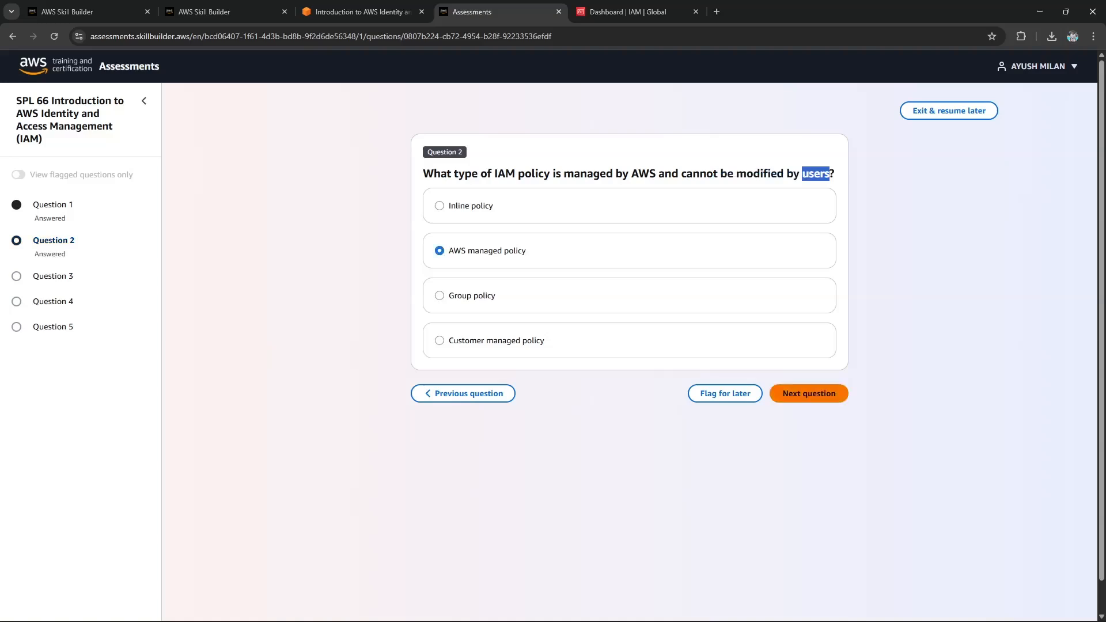
left_click(808, 393)
Step: Answer question 3 on IAM Roles with "They grant permissions without sharing long-term access keys" and move to the next question
left_click_drag(443, 173, 708, 173)
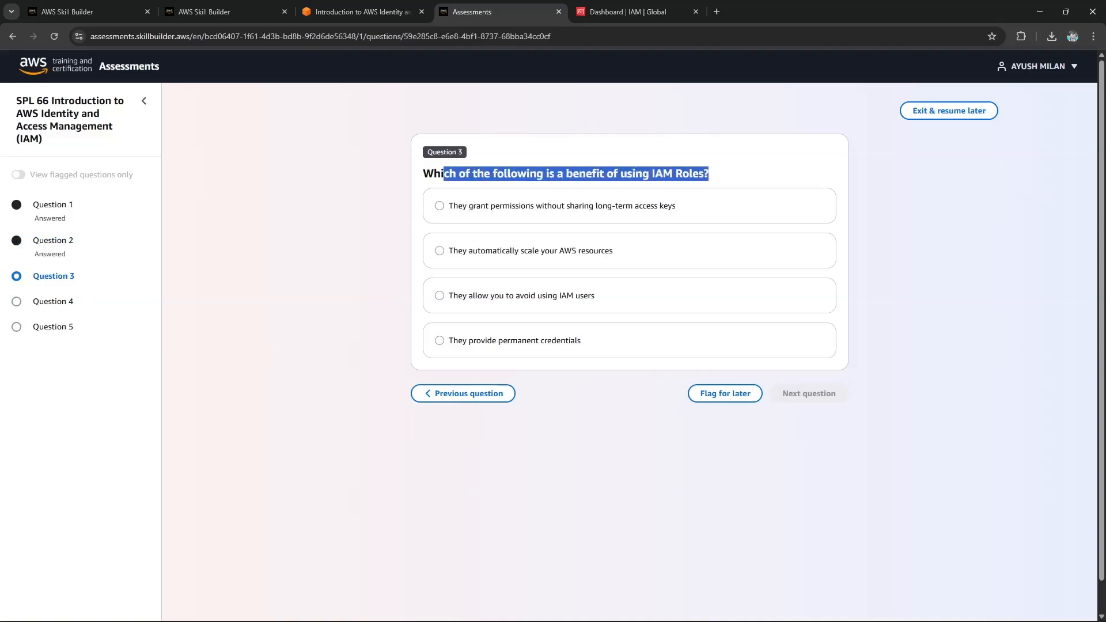
left_click(663, 173)
double_click(663, 173)
left_click(663, 174)
double_click(635, 174)
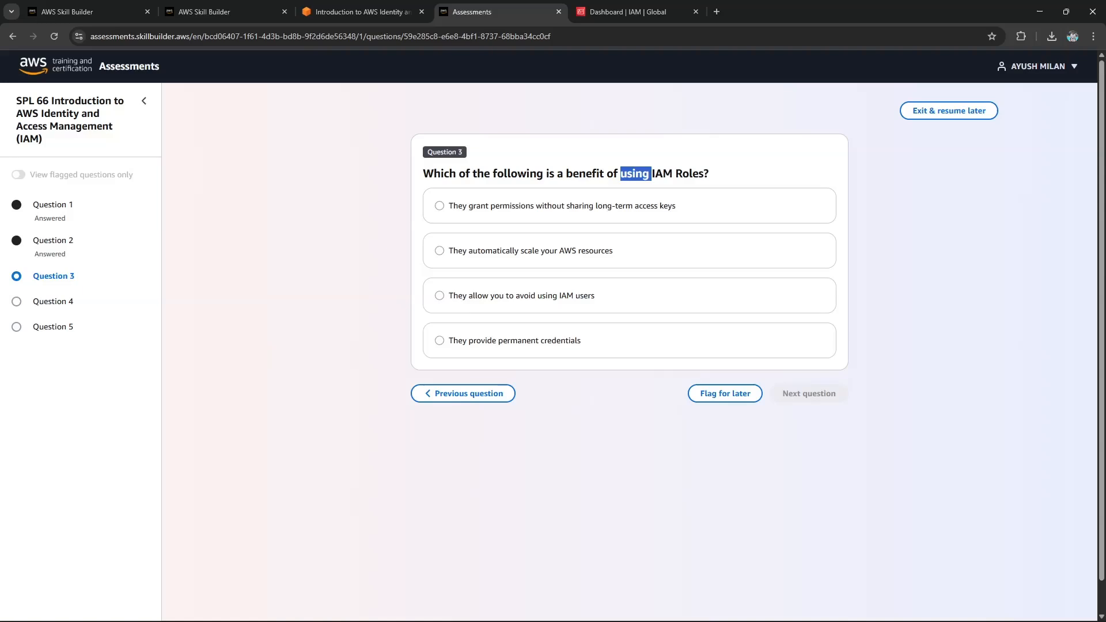
left_click_drag(564, 251, 619, 251)
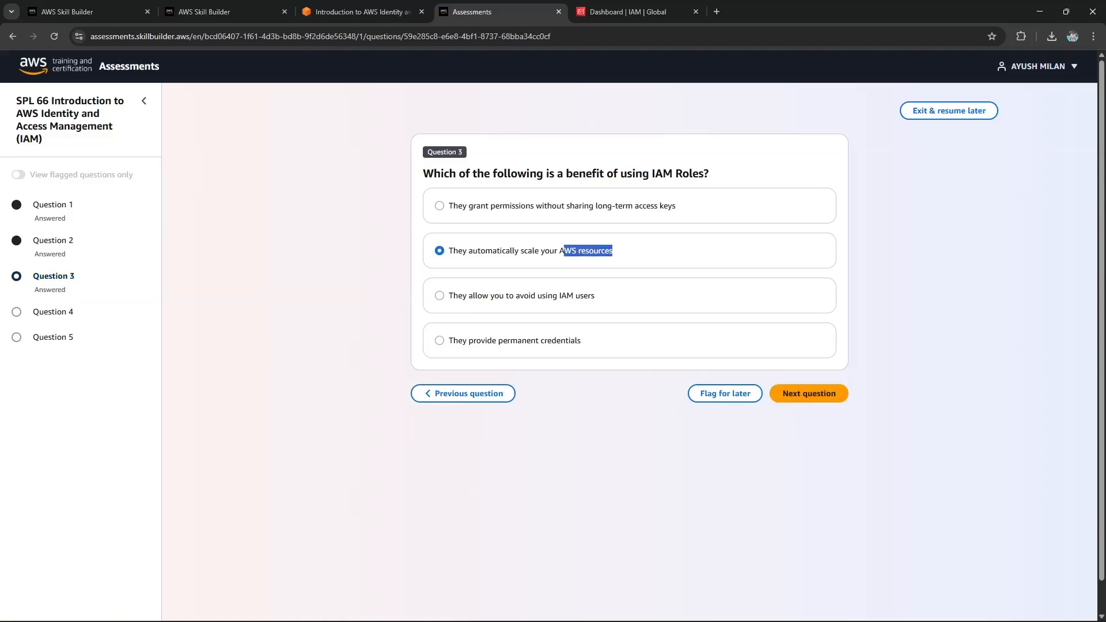
left_click_drag(495, 206, 677, 205)
left_click(677, 205)
left_click(677, 206)
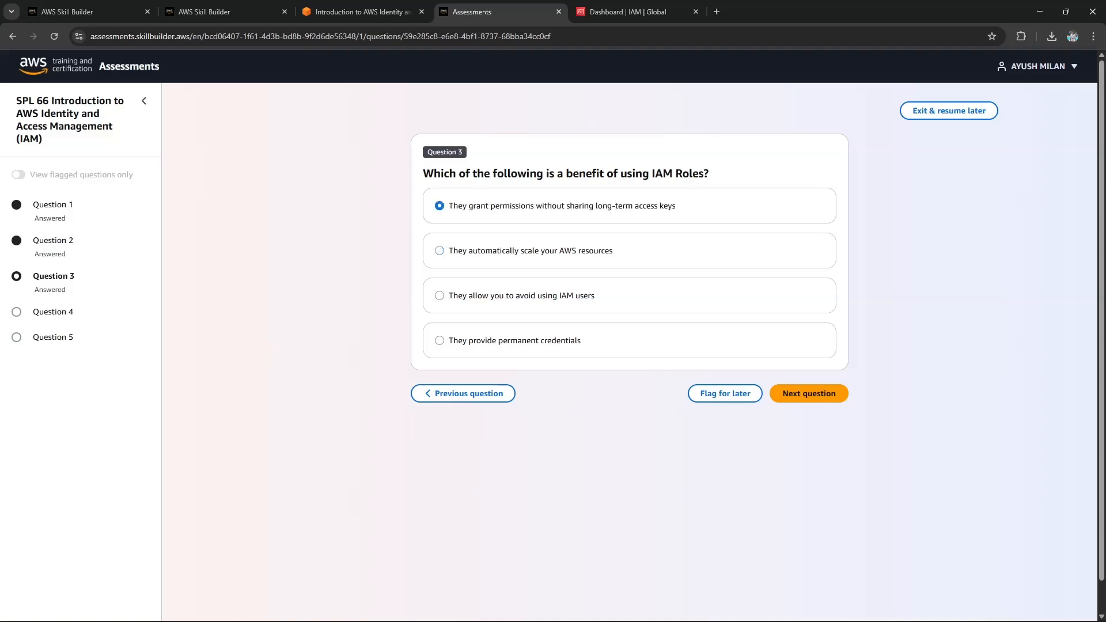
left_click_drag(463, 206, 675, 205)
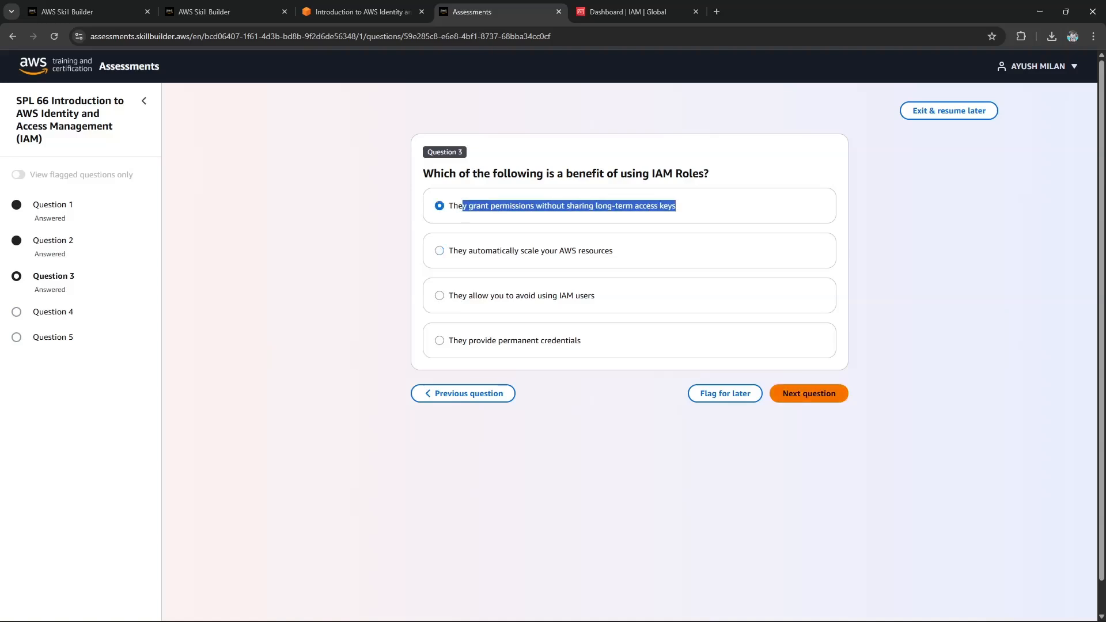
left_click(808, 393)
Step: Answer question 4 on least privilege with "Granting users only the permissions they need to perform their tasks" and move to the next question
left_click_drag(456, 173, 822, 173)
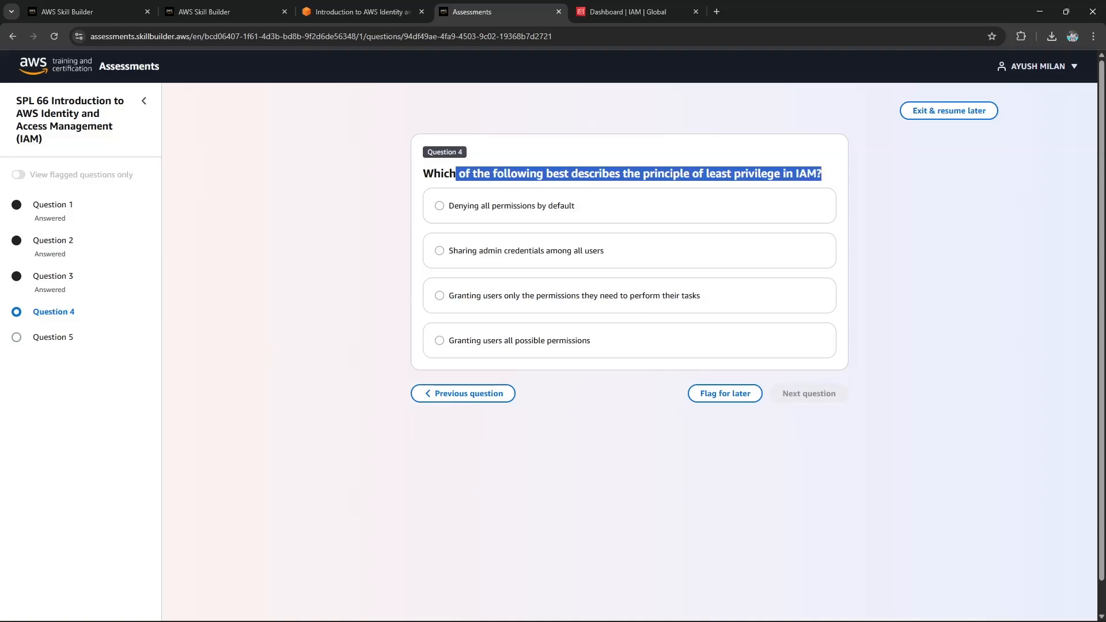
left_click_drag(580, 296, 700, 296)
left_click(439, 295)
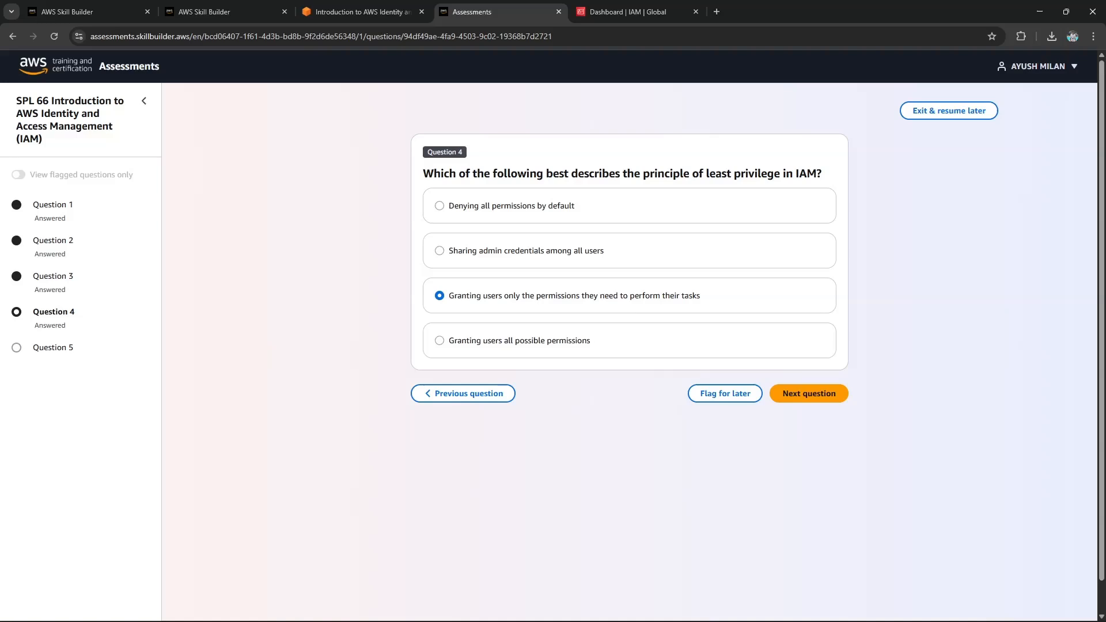
left_click(809, 394)
Step: Answer question 5 on using existing corporate credentials with "Identity Federation" and finish the assessment
left_click_drag(431, 173, 664, 173)
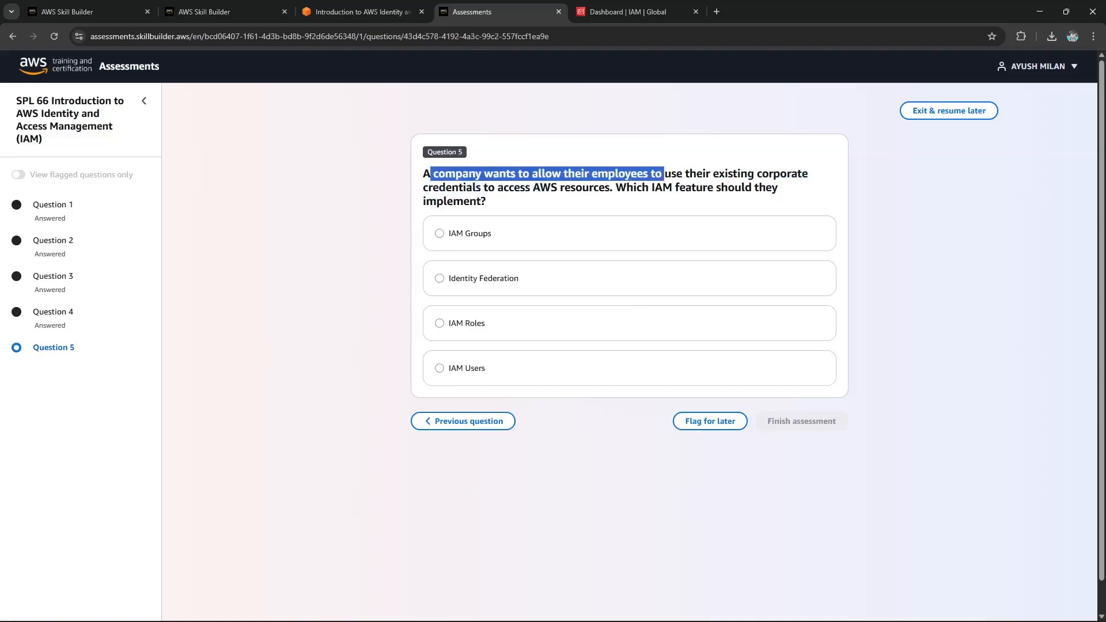
left_click(664, 173)
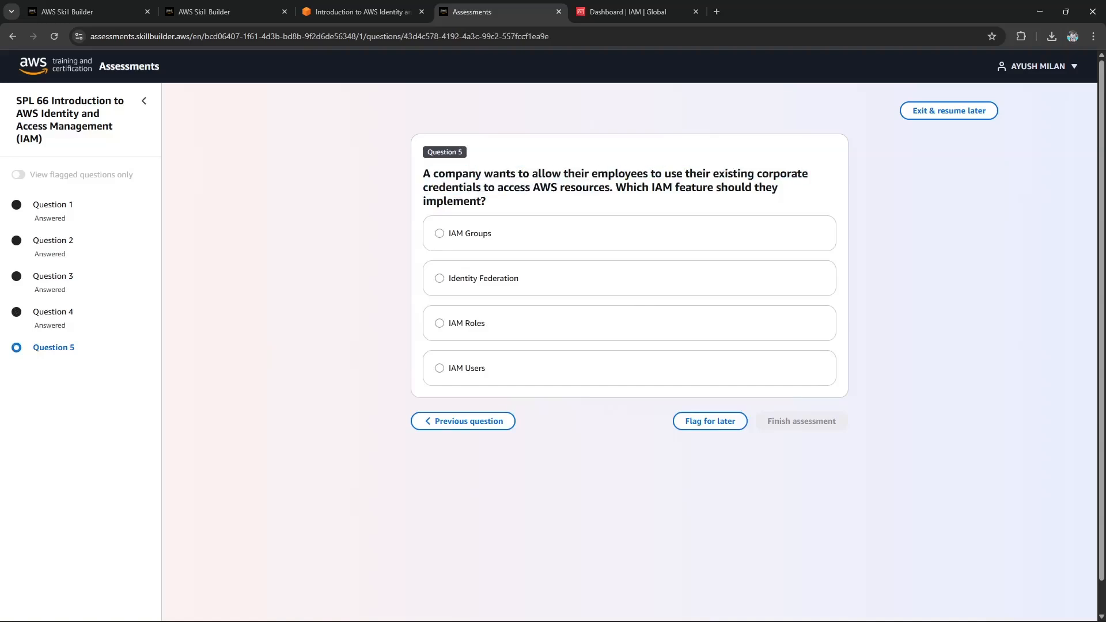
left_click_drag(539, 187, 777, 187)
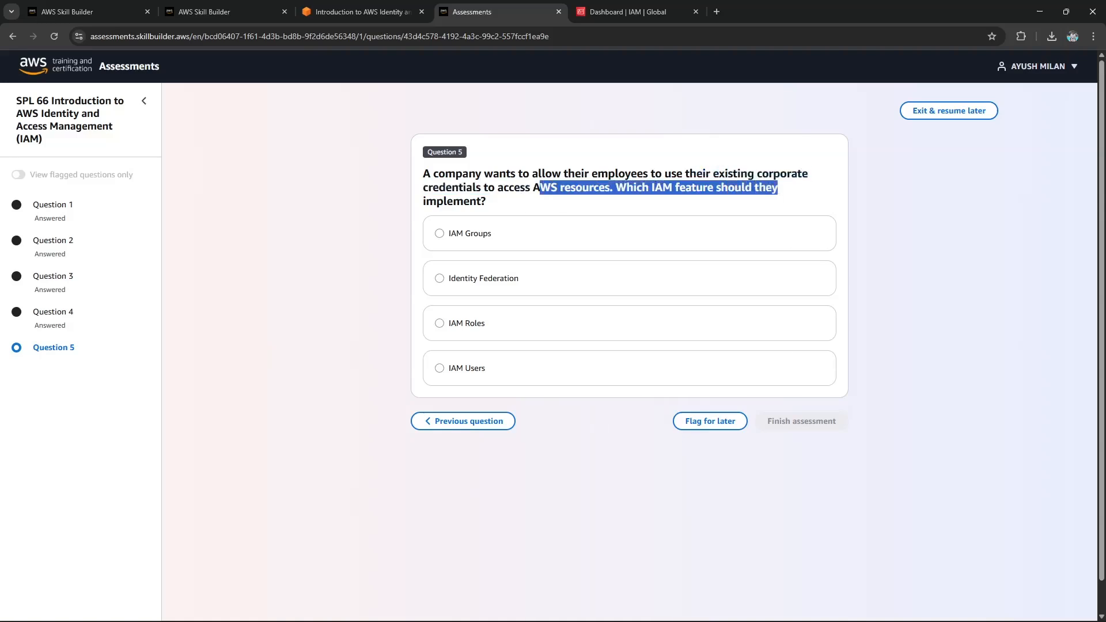
left_click_drag(424, 187, 599, 187)
left_click(444, 201)
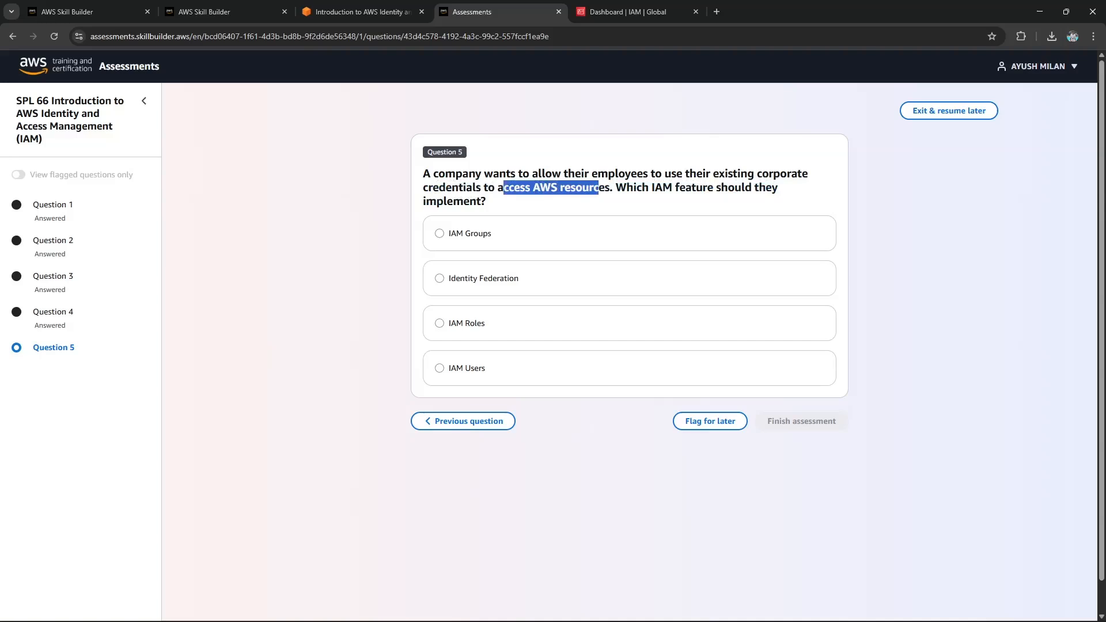
left_click(483, 278)
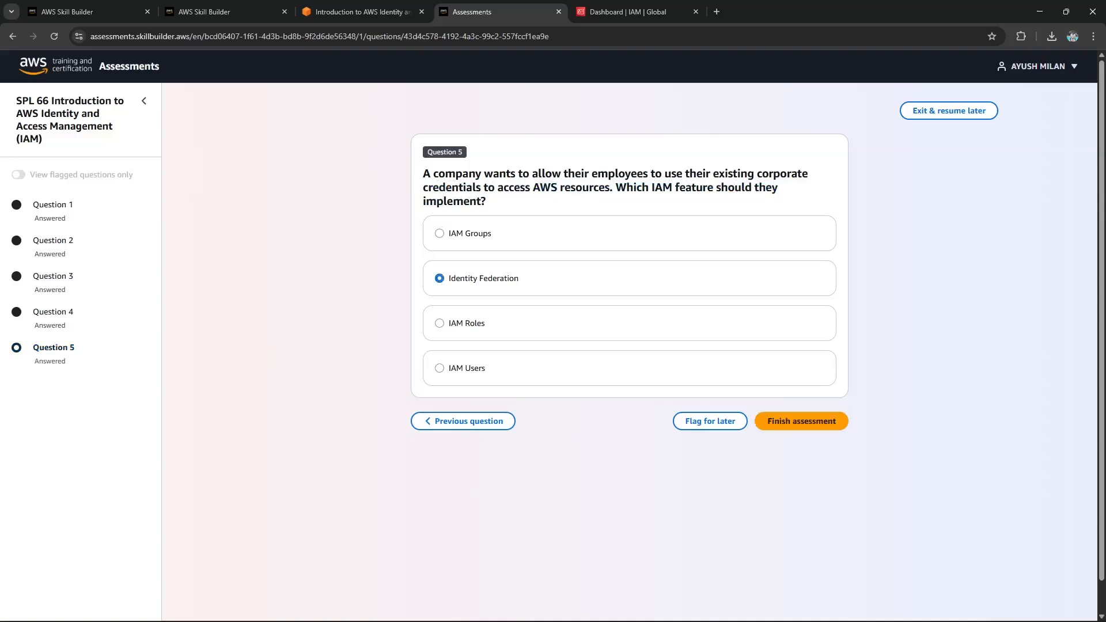
left_click_drag(460, 187, 483, 187)
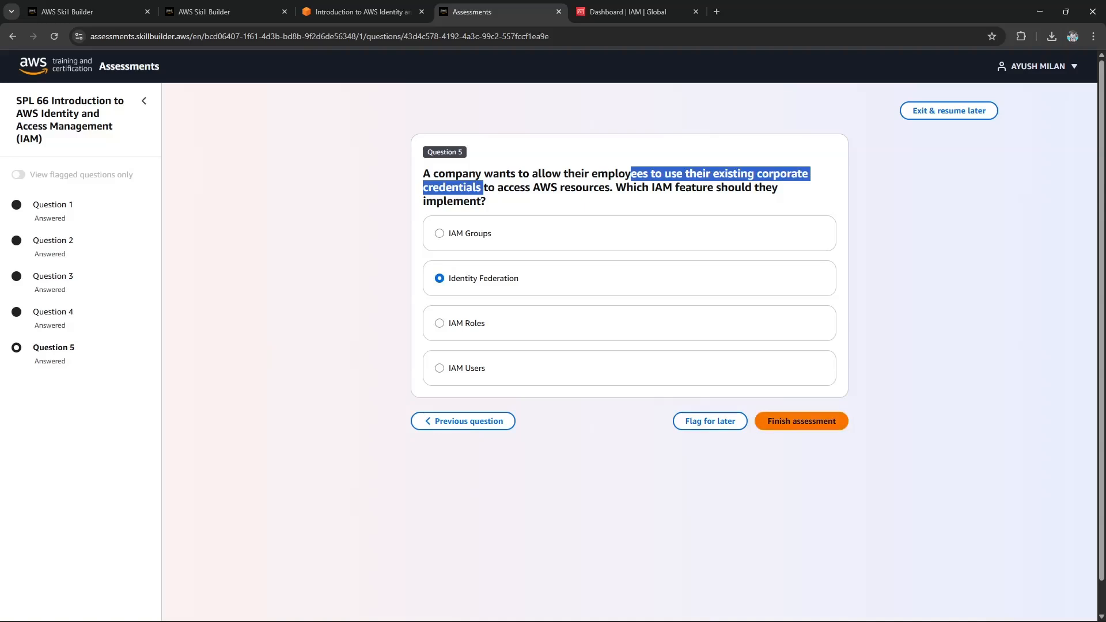
left_click(801, 421)
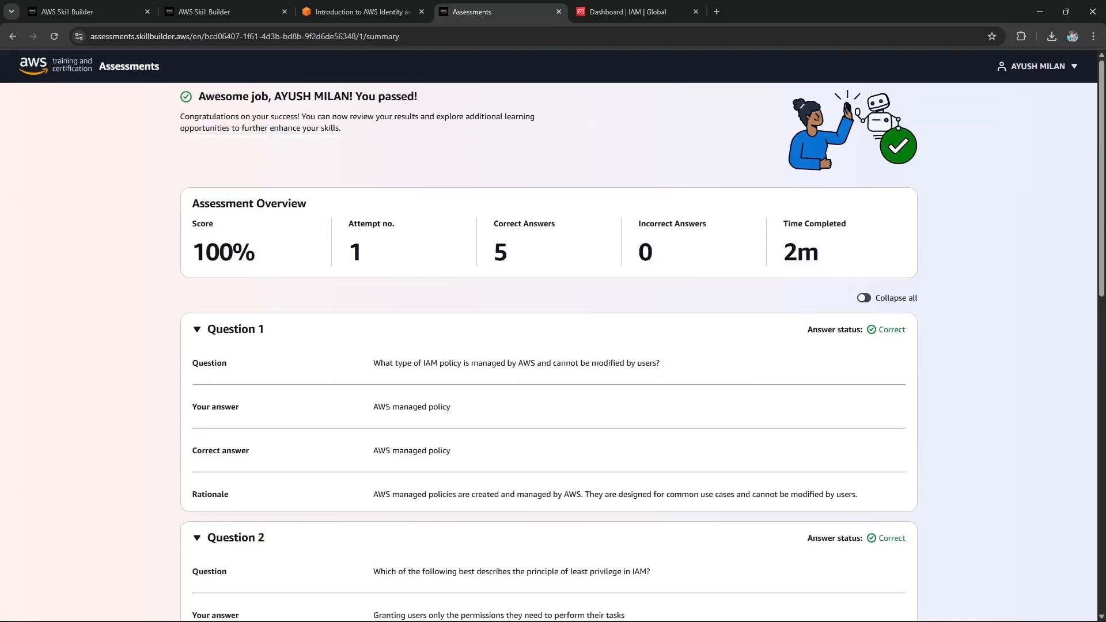
Step: Review the assessment summary and answer rationales, and submit the knowledge check result on the lab page
scroll(553, 334, "down", 12)
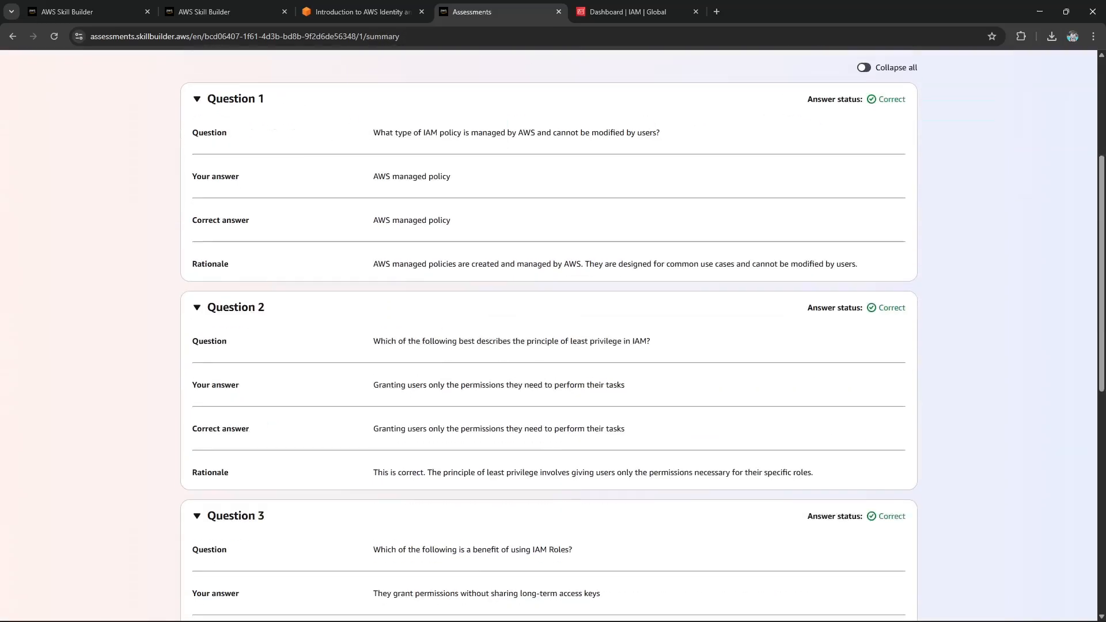
scroll(552, 334, "up", 12)
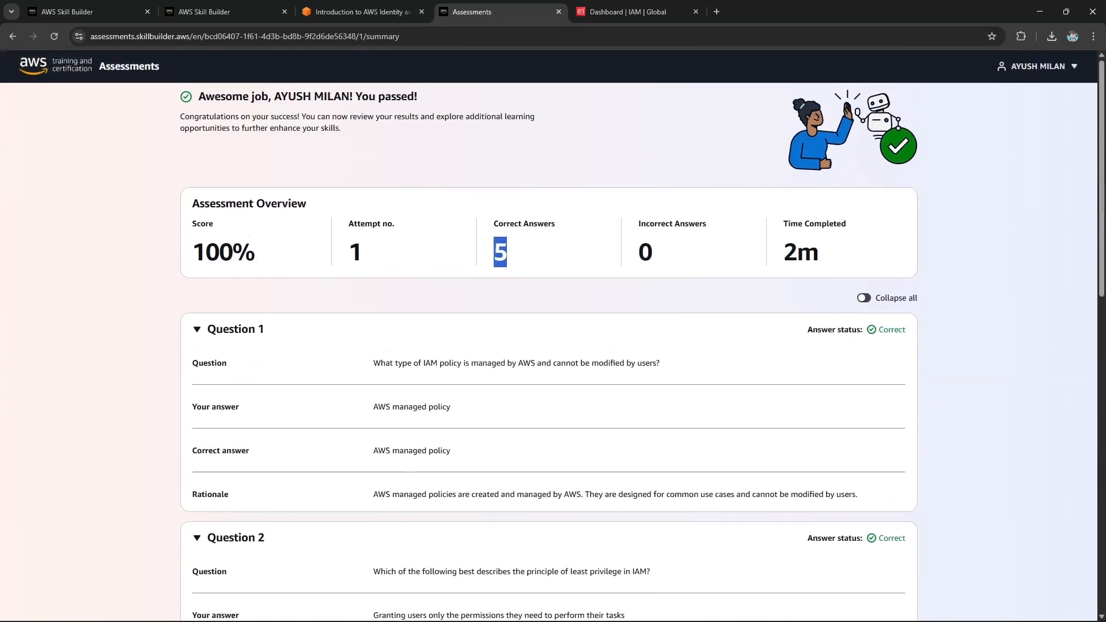
key("ctrl+shift+Tab")
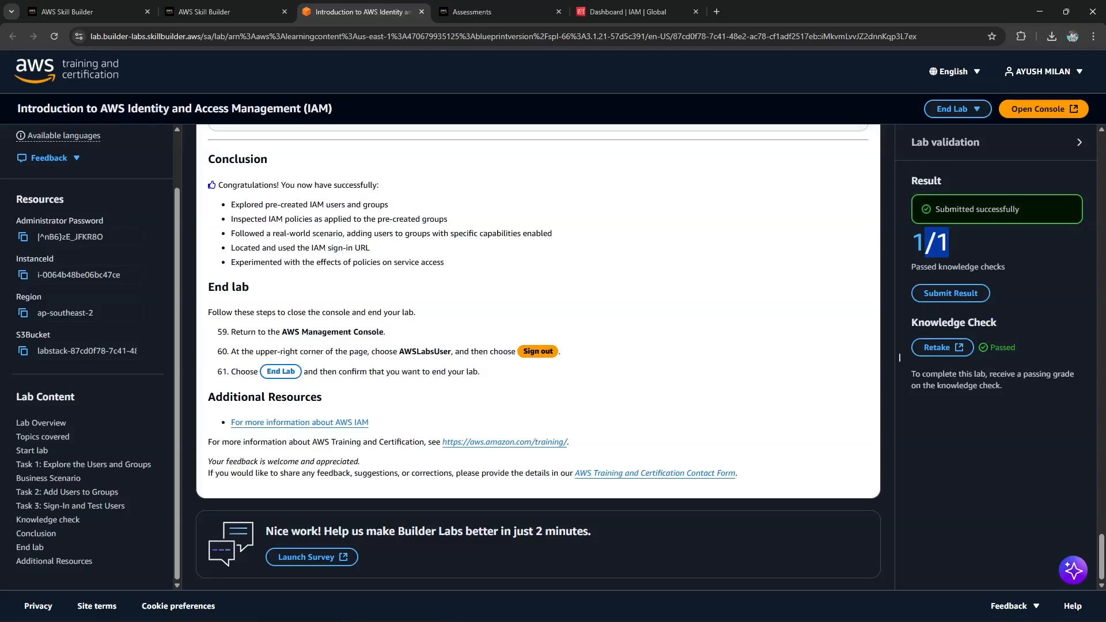
Step: Sign the AWSLabsUser out of the IAM console and return to the lab instructions
left_click(628, 11)
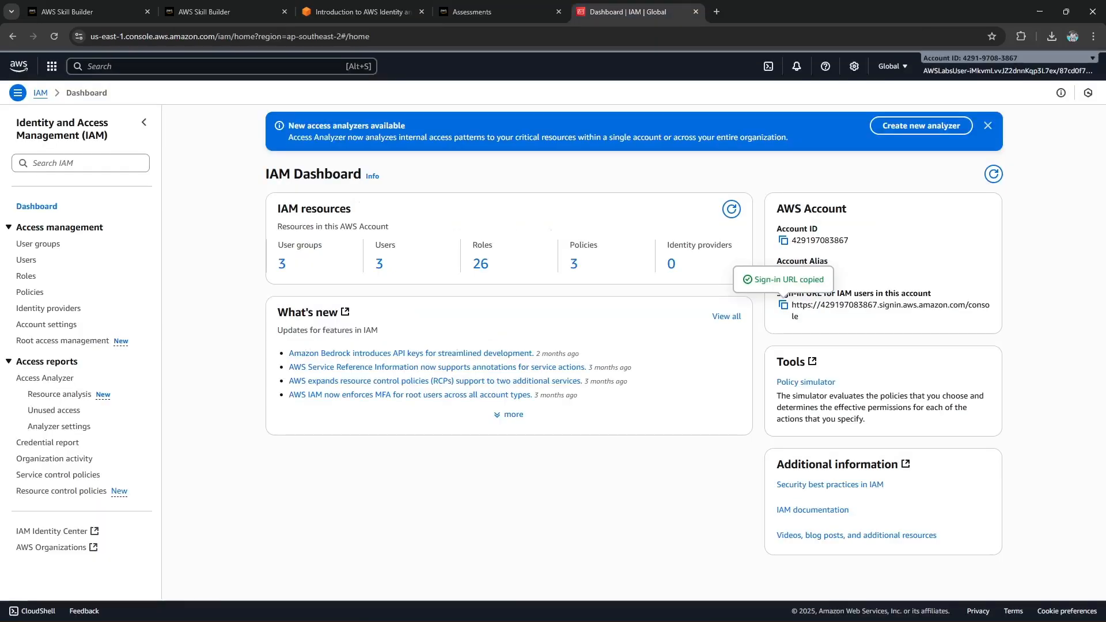
left_click(1007, 64)
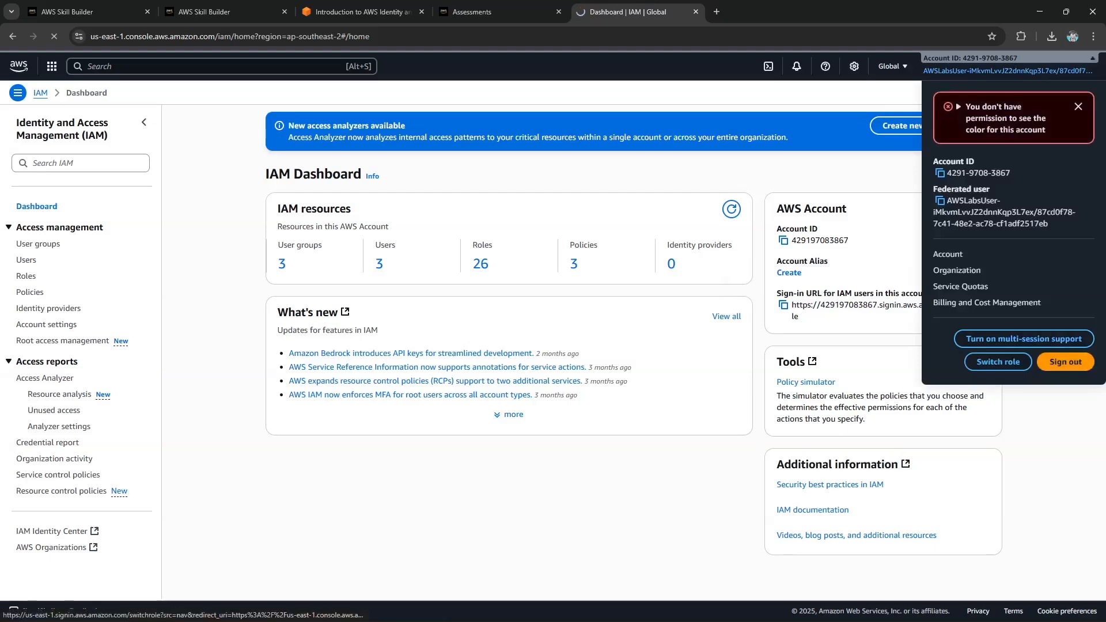
key("ctrl+shift+Tab")
key("ctrl+shift+Tab")
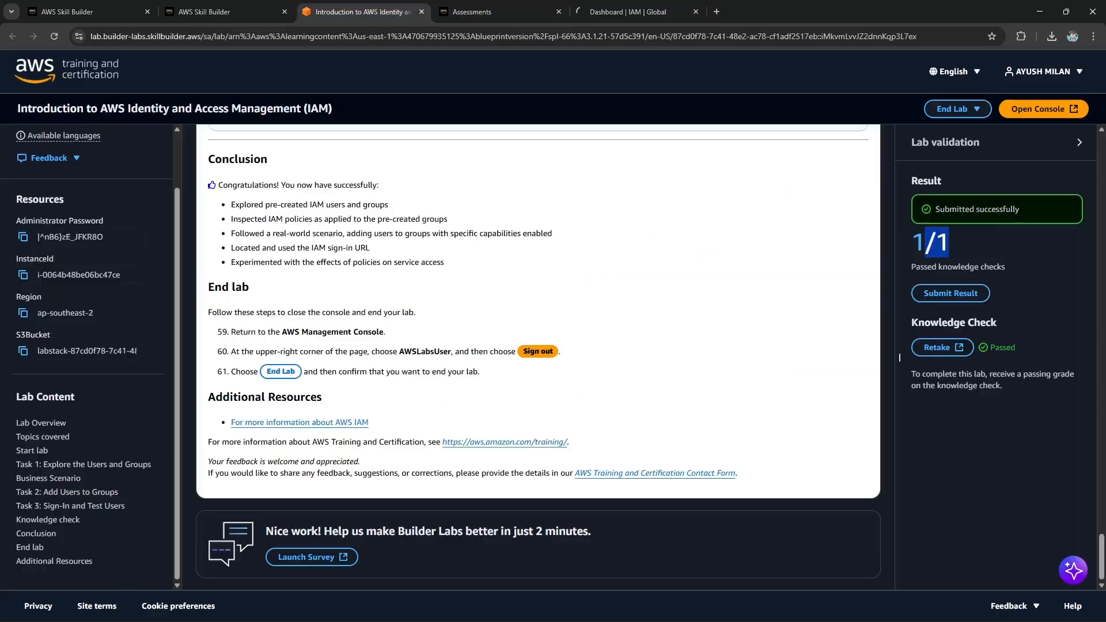
Step: Switch to the private window, sign user-3 out of the EC2 console and close the window
key("alt+Tab")
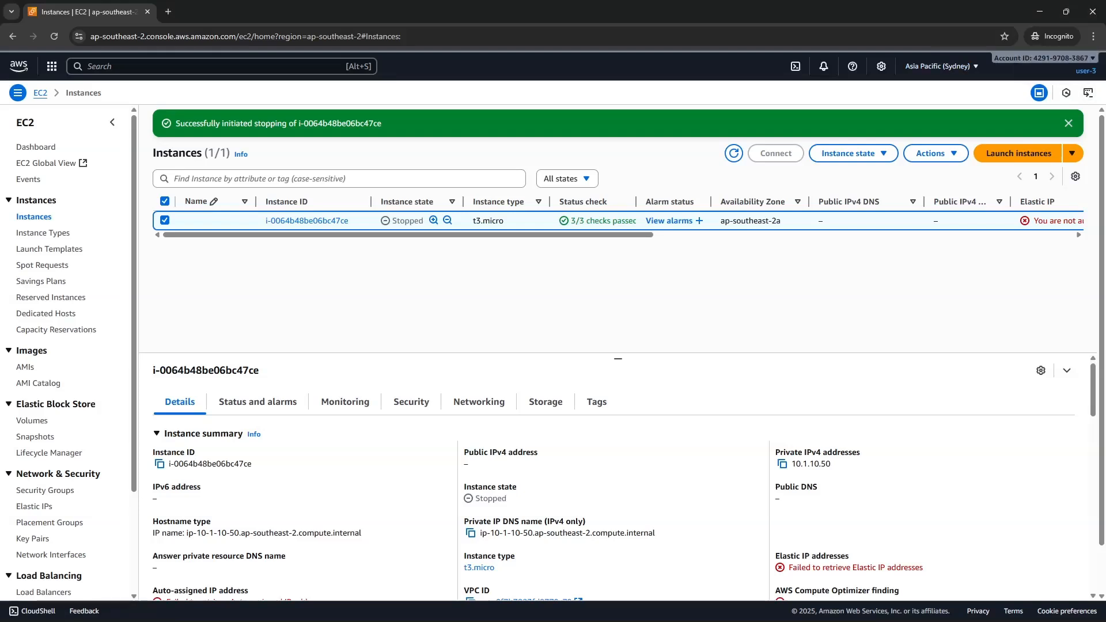
left_click(1086, 70)
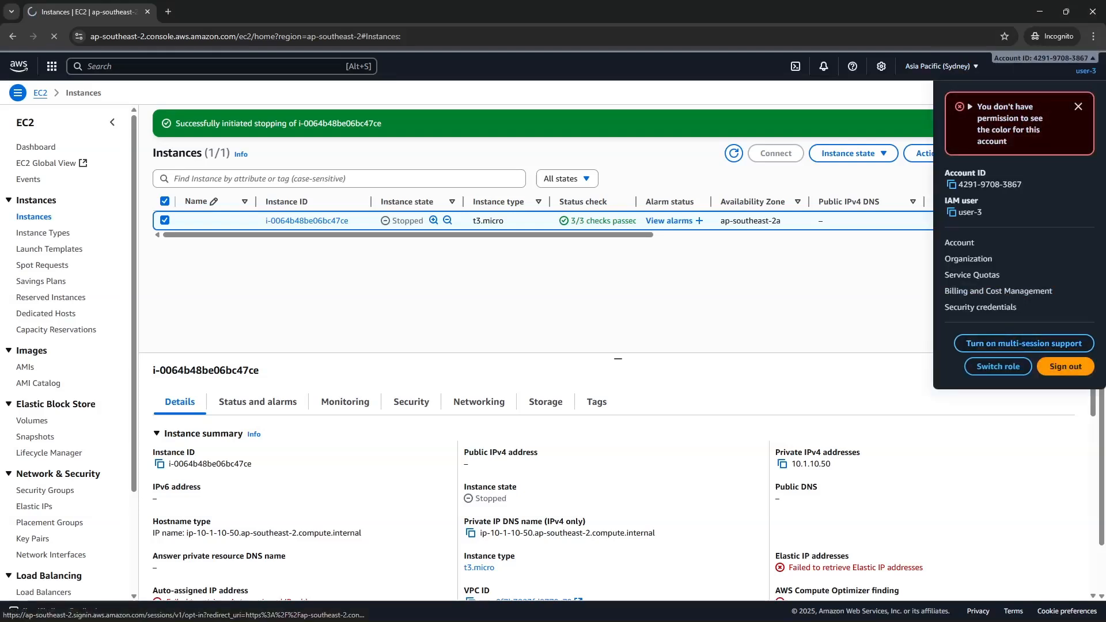
left_click(1092, 12)
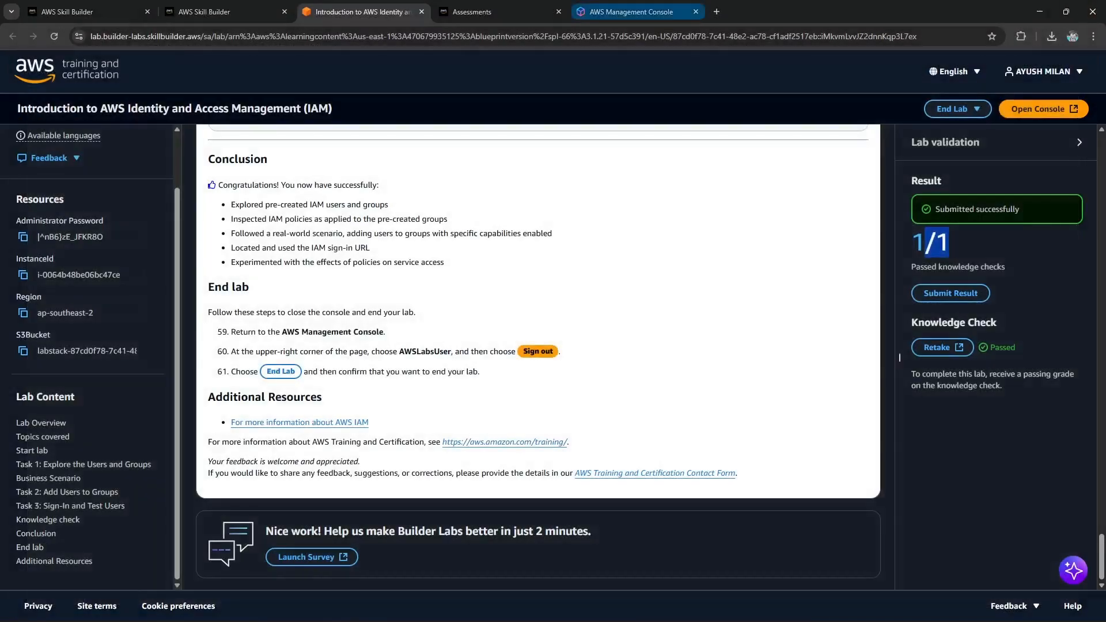
Step: Close the AWS Management Console tab, end the IAM lab as complete and confirm it
left_click(695, 12)
left_click(953, 109)
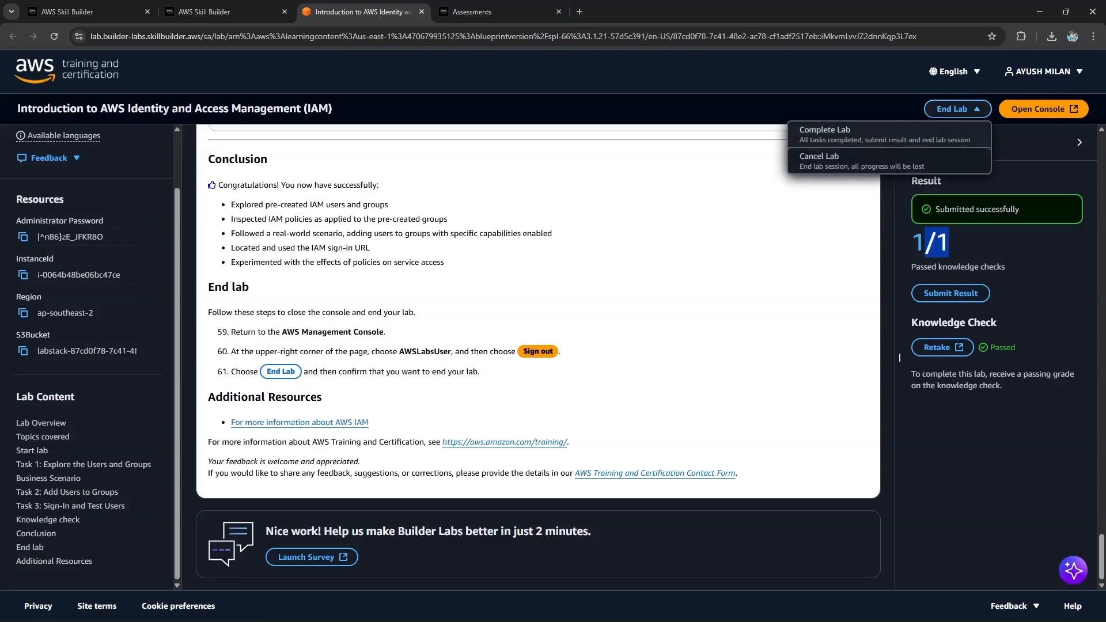
key("Return")
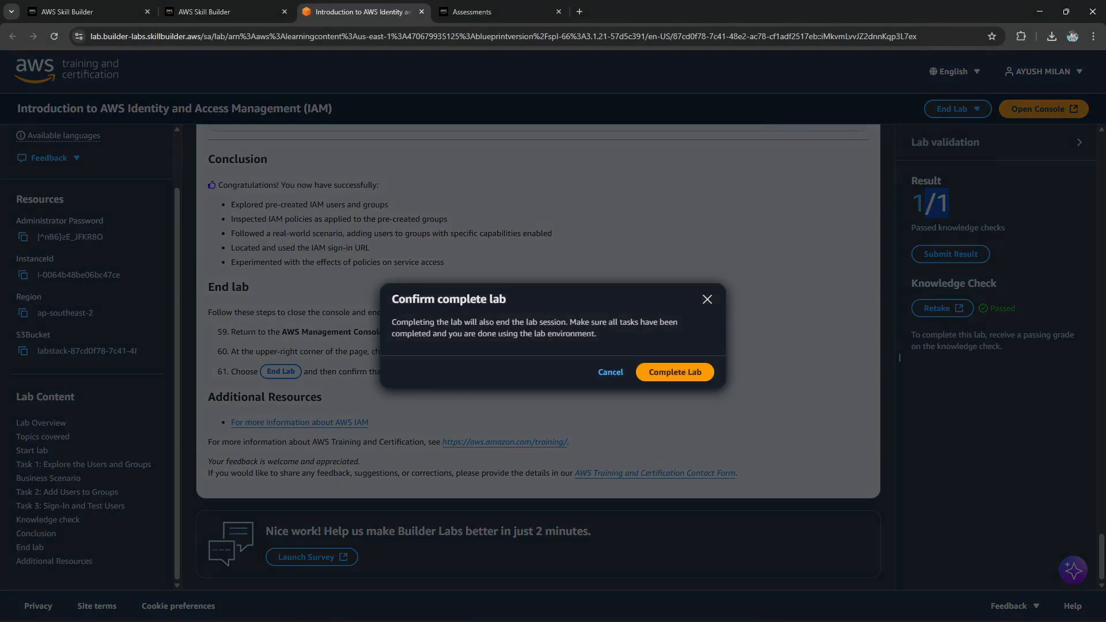
key("Return")
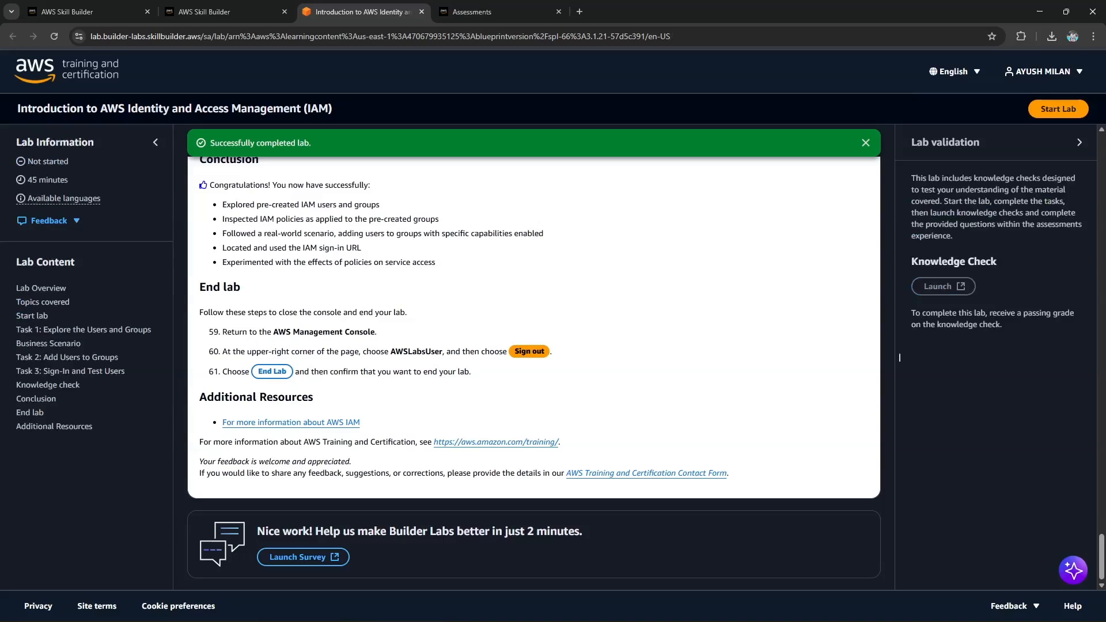
left_click_drag(31, 108, 333, 108)
left_click(899, 357)
Step: Switch to the IAM training page, rate the learning experience five stars and view the achievements section
left_click(202, 11)
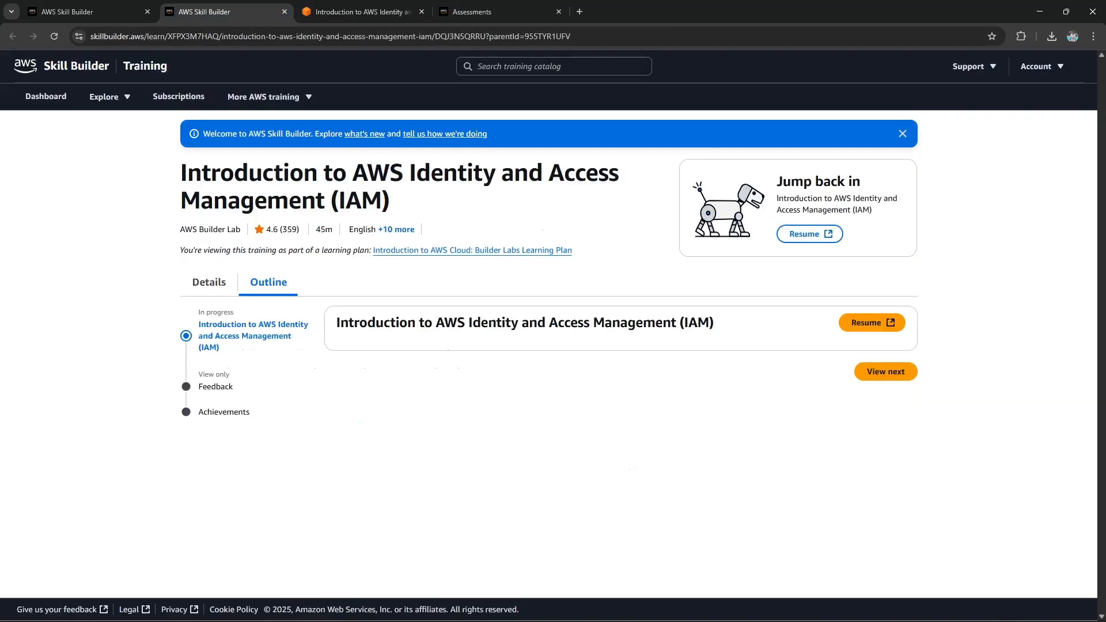
left_click_drag(786, 197, 859, 196)
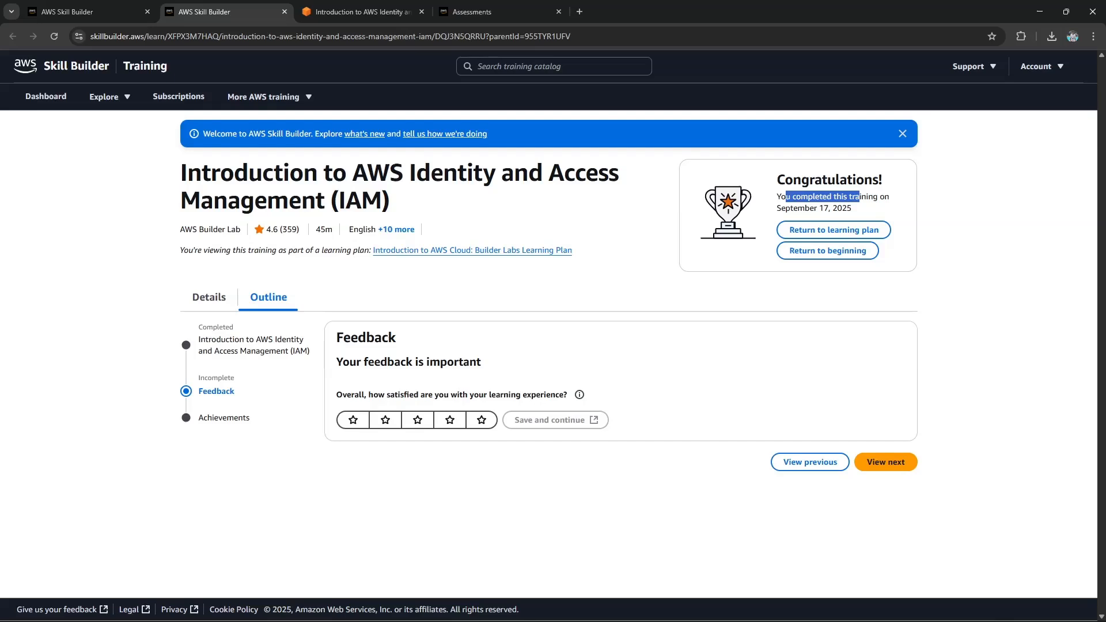
left_click(481, 420)
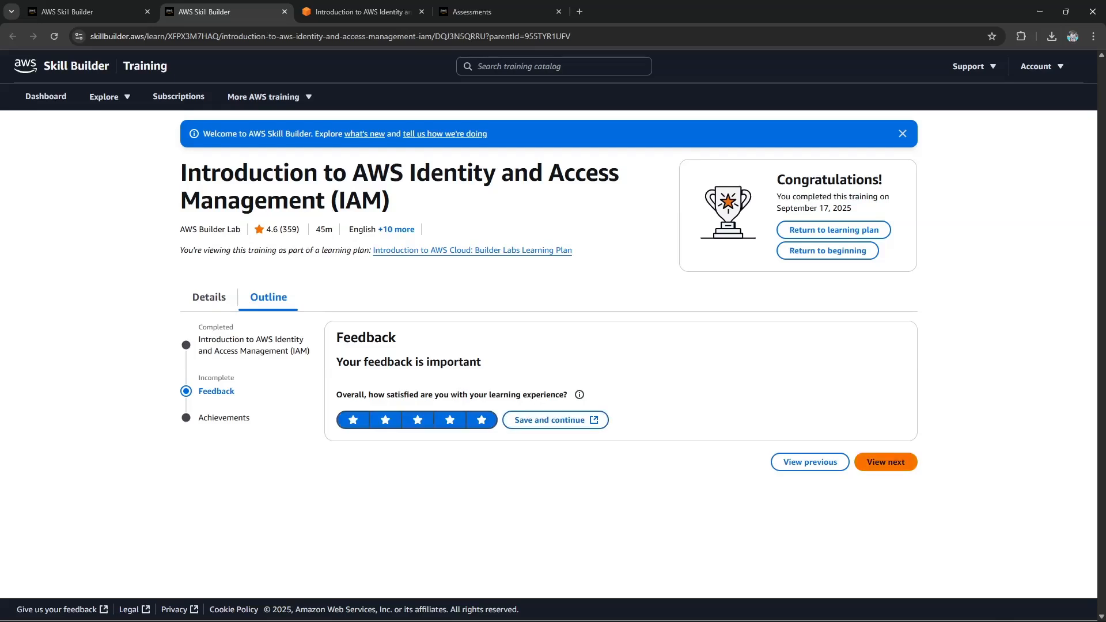
left_click(885, 462)
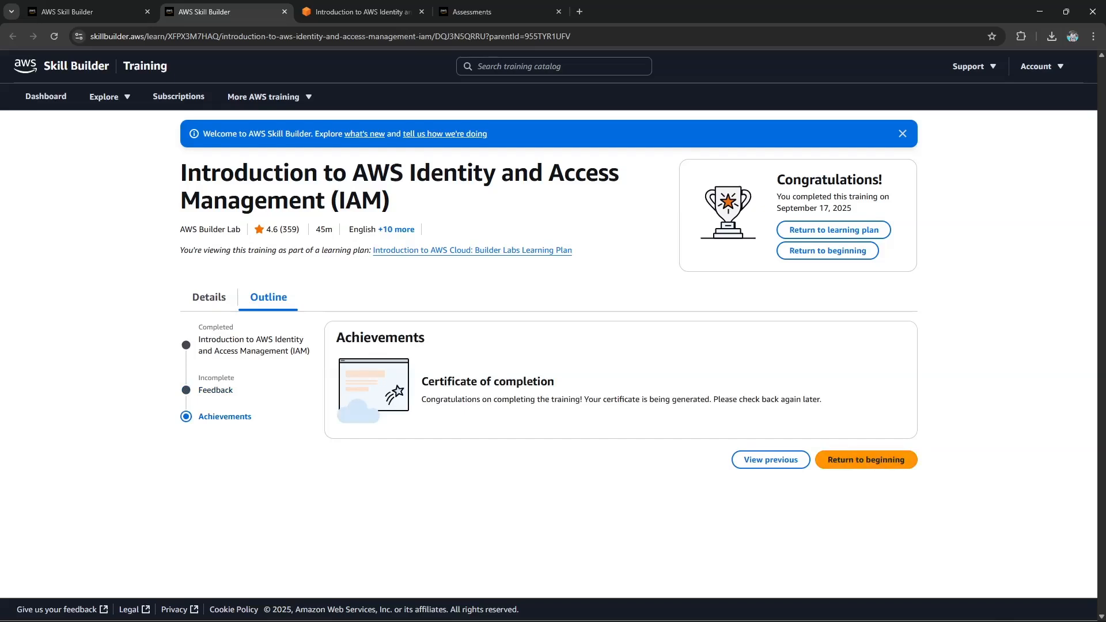
left_click_drag(421, 381, 554, 381)
Step: Reload the training page, select the five-star rating again and open the certificate of completion from the achievements
key("F5")
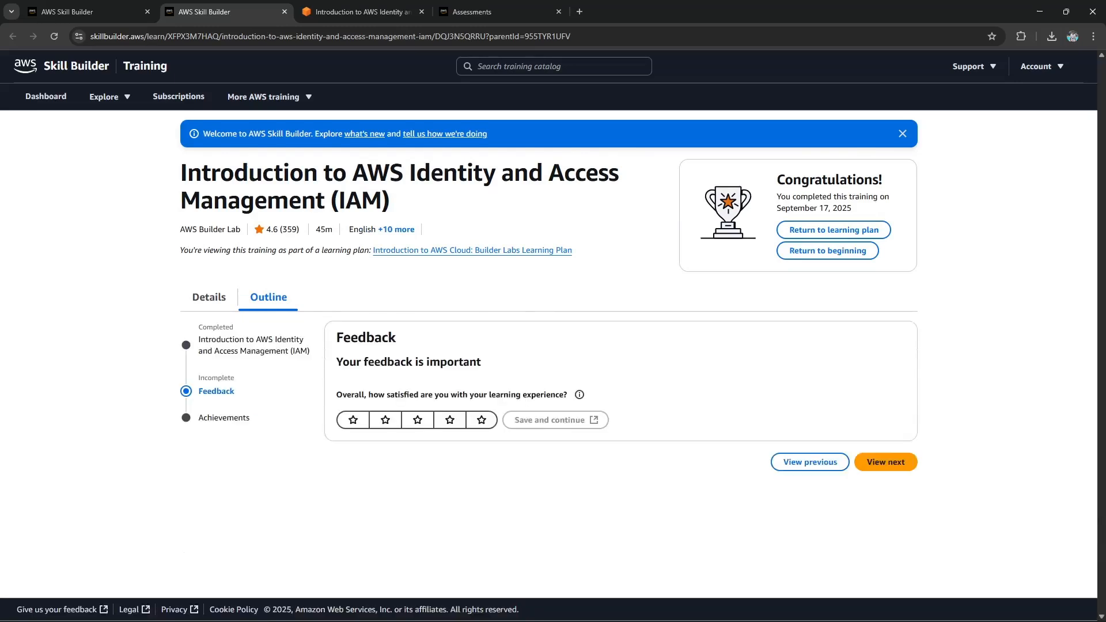
left_click(482, 419)
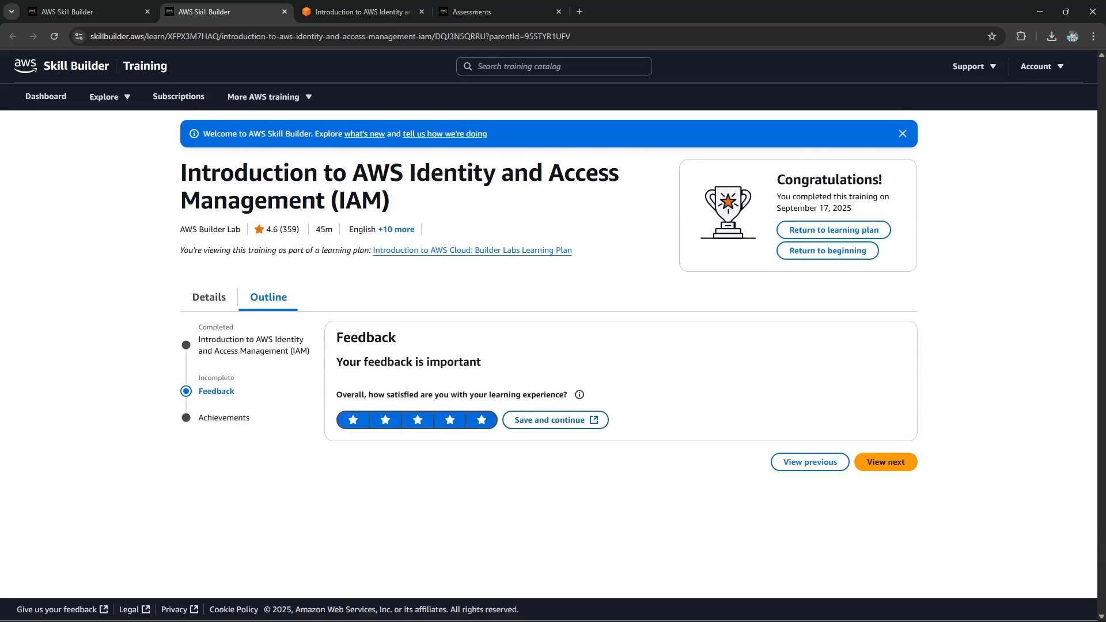
left_click(224, 416)
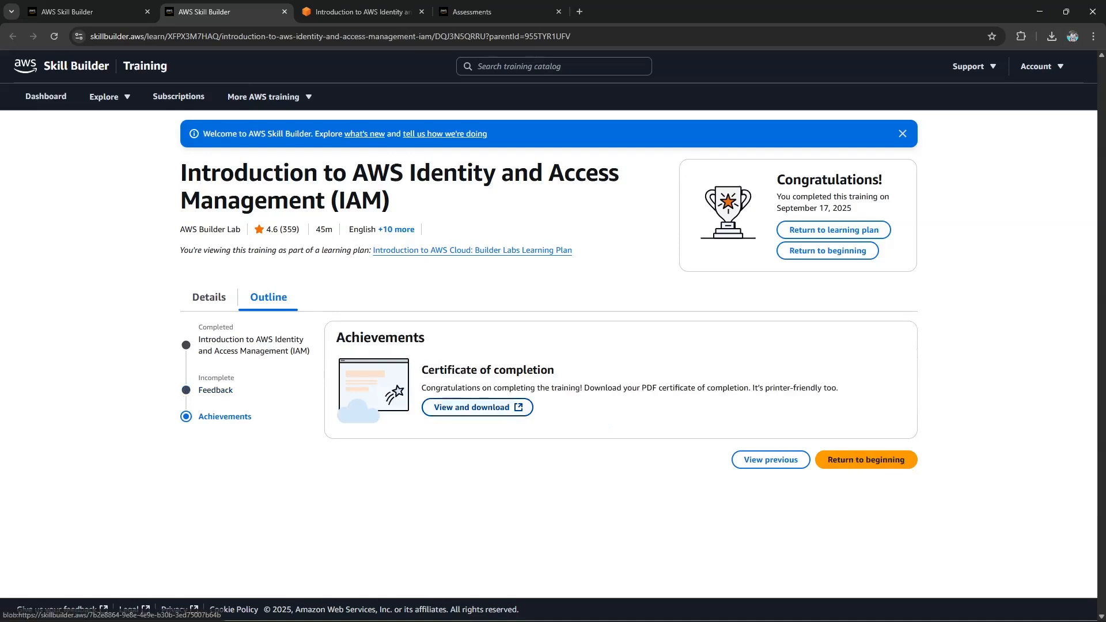
left_click(477, 407)
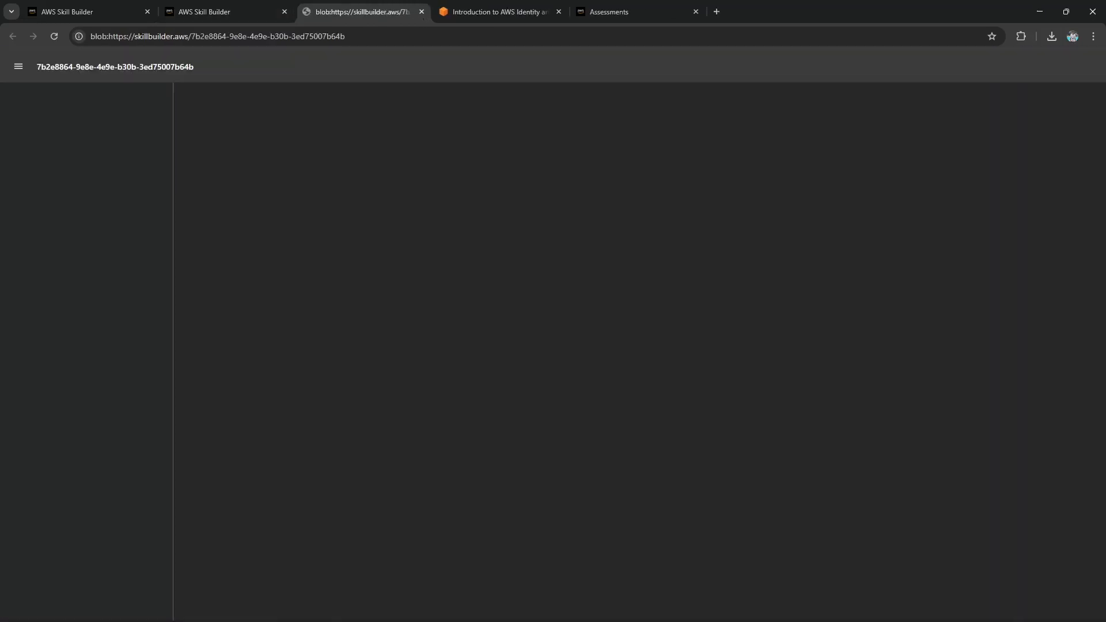
Step: Check the IAM lab's status in the training outline and the reloaded learning plan, and highlight the following lab, AWS Key Management Service
key("ctrl+shift+Tab")
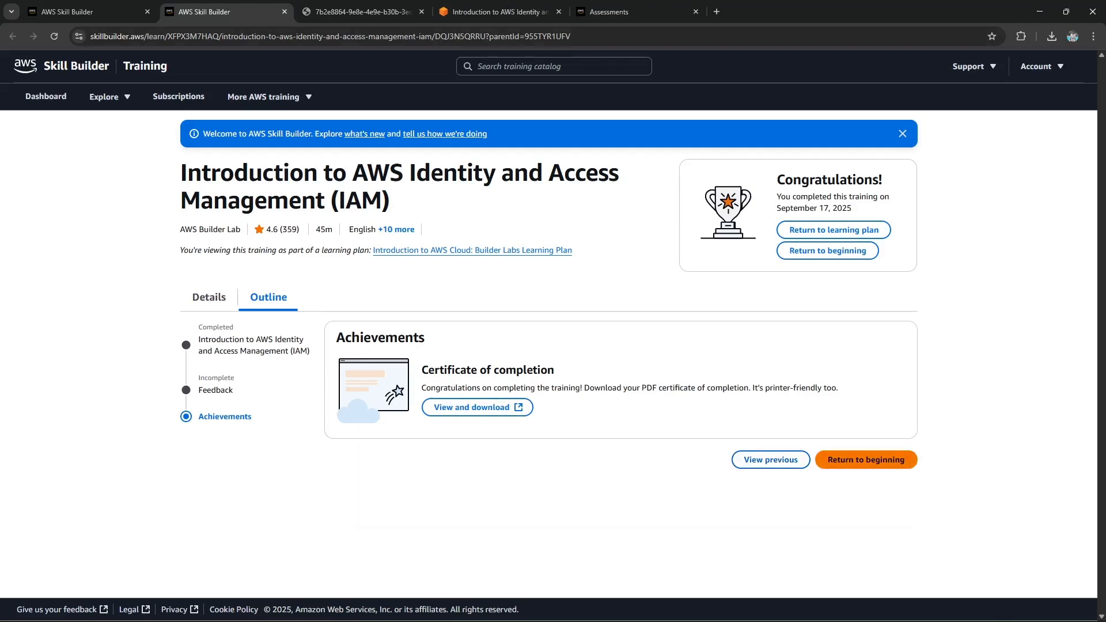
left_click(254, 345)
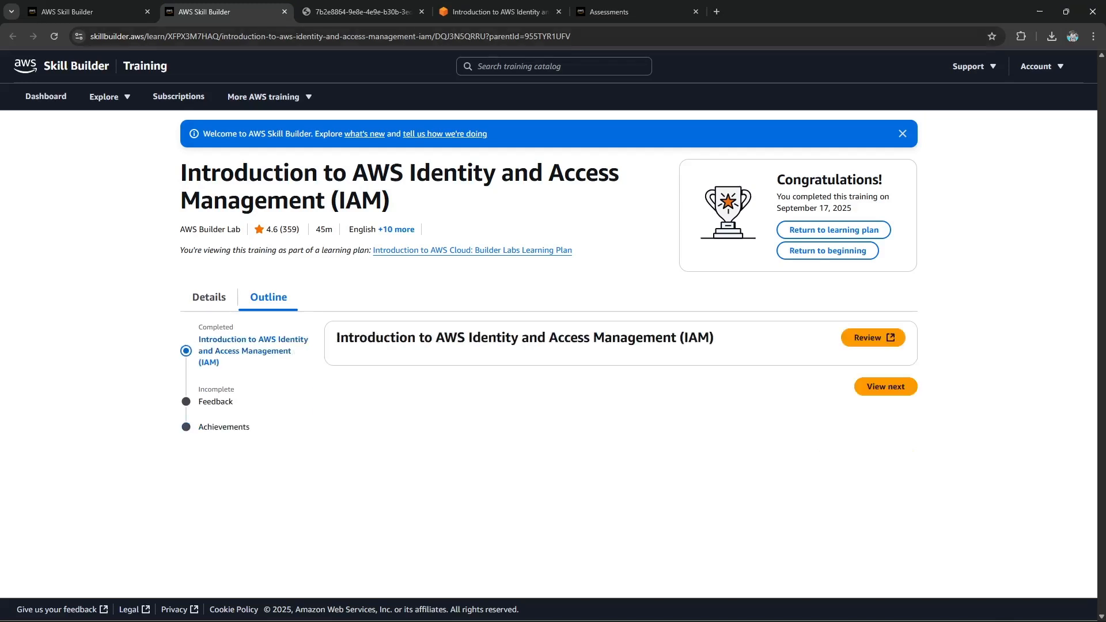
key("ctrl+1")
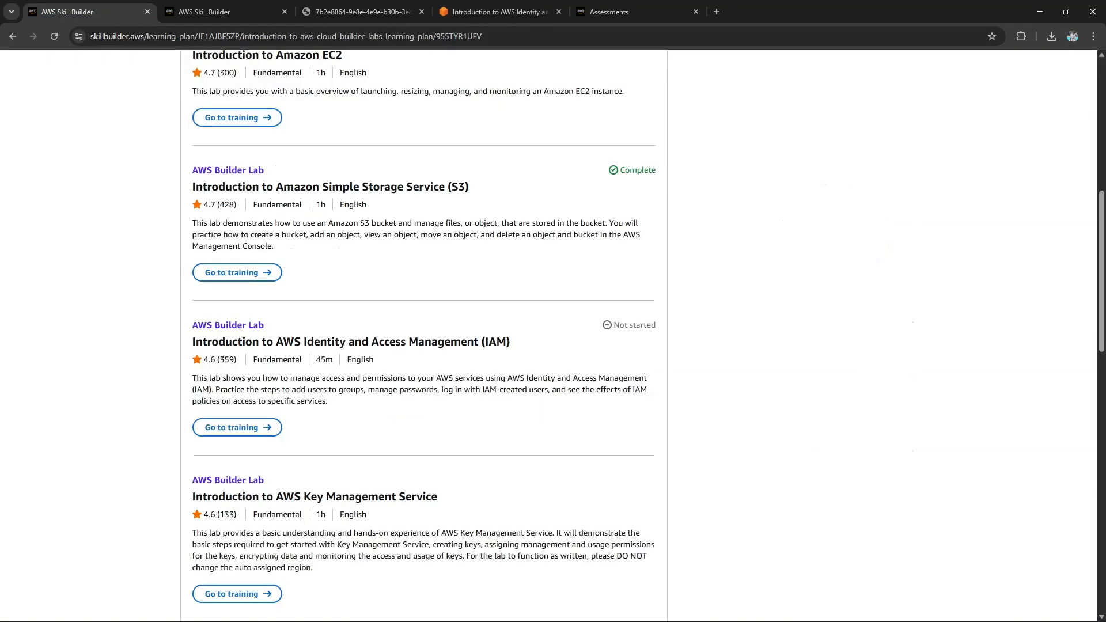
left_click_drag(261, 341, 511, 342)
key("F5")
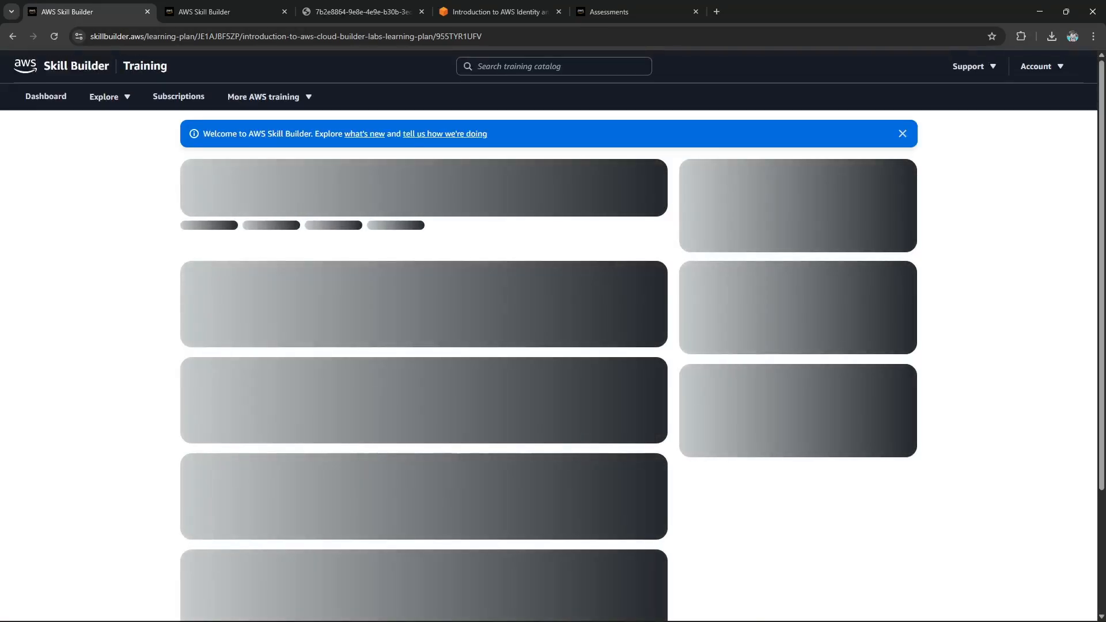
scroll(552, 334, "down", 8)
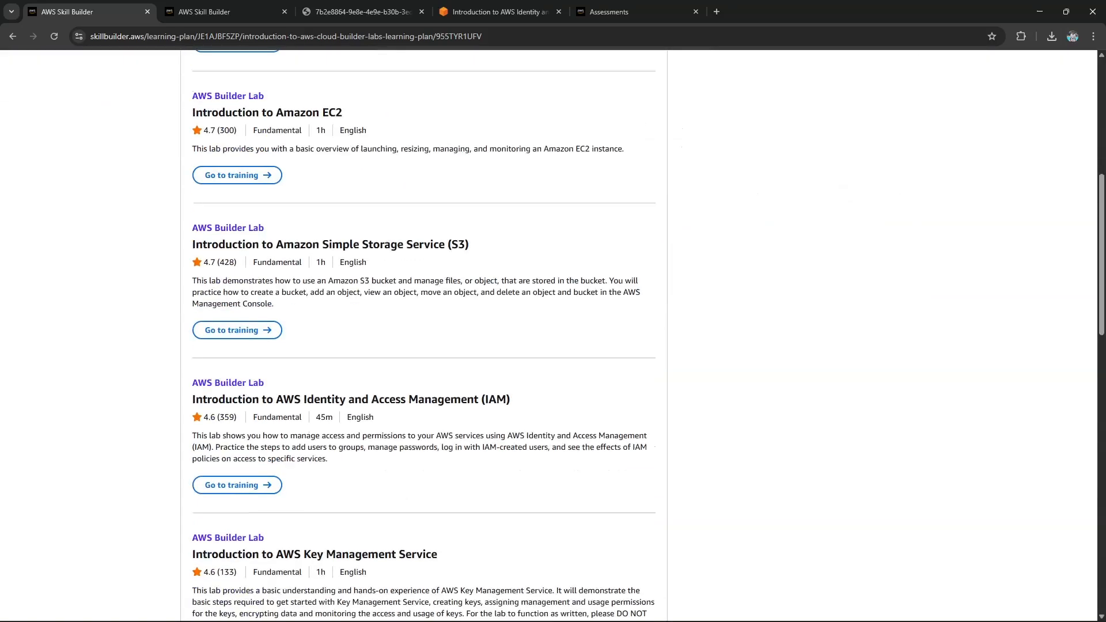
scroll(276, 496, "down", 1)
left_click_drag(275, 496, 437, 496)
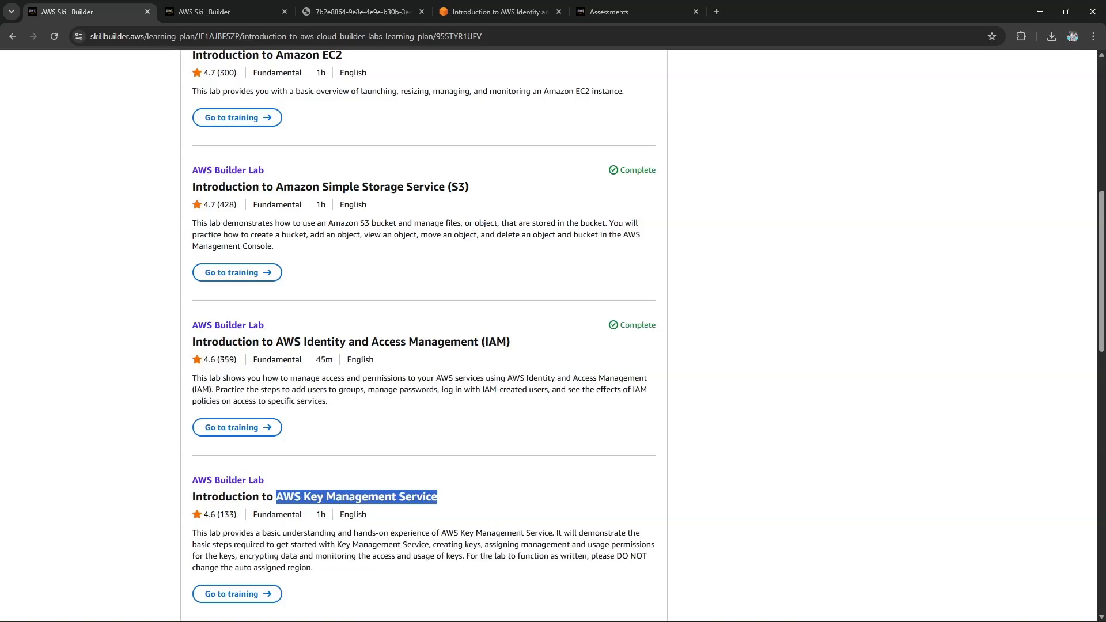